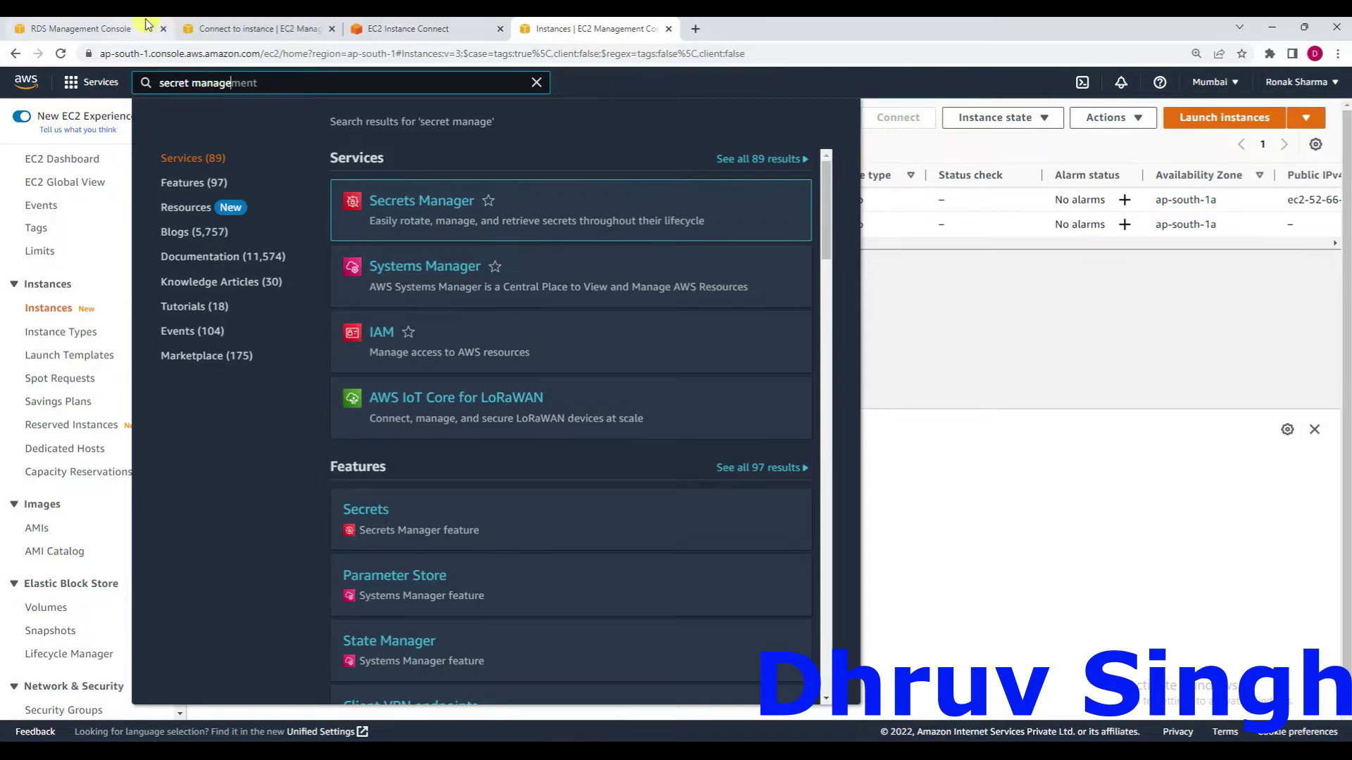
Show the RDS details for the MySQL instance 'database', scrolled to its endpoint and port 3306.
left_click(104, 25)
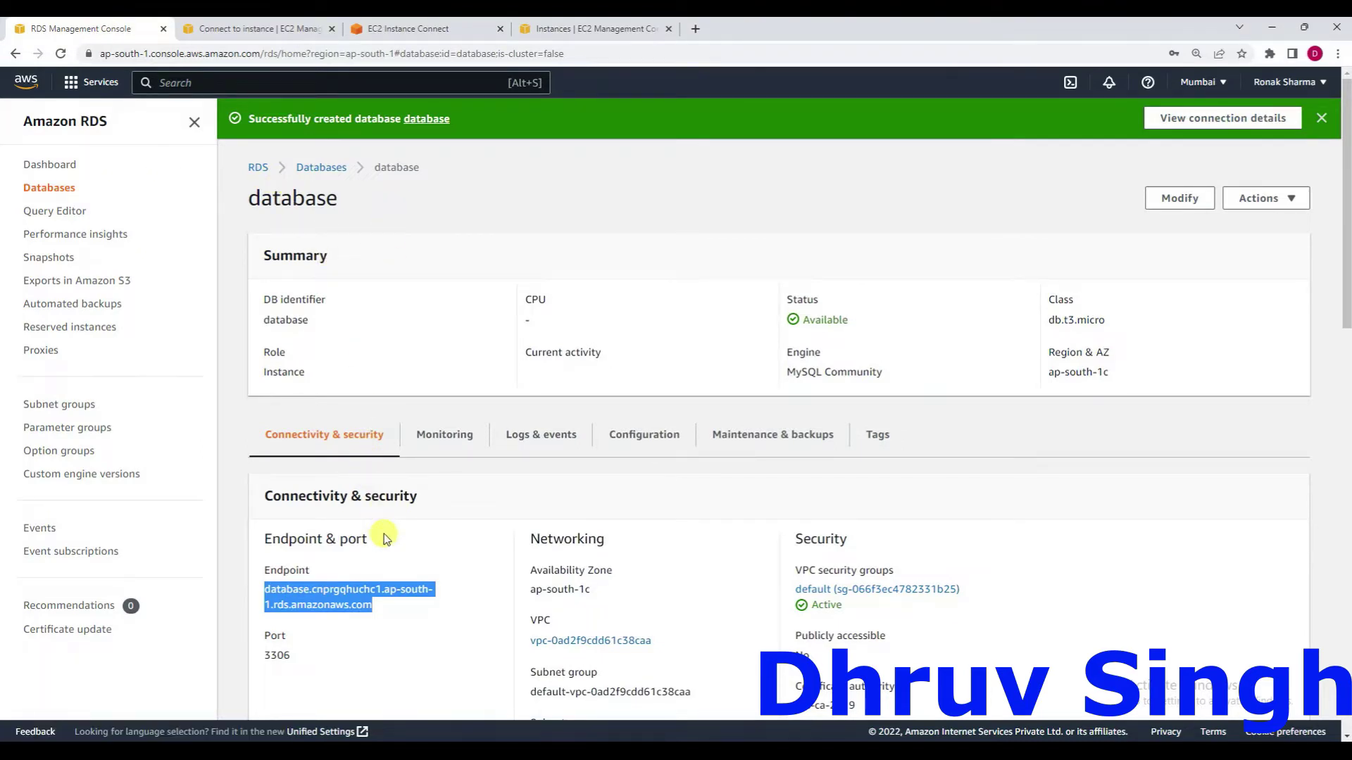
scroll(377, 535, "down", 1)
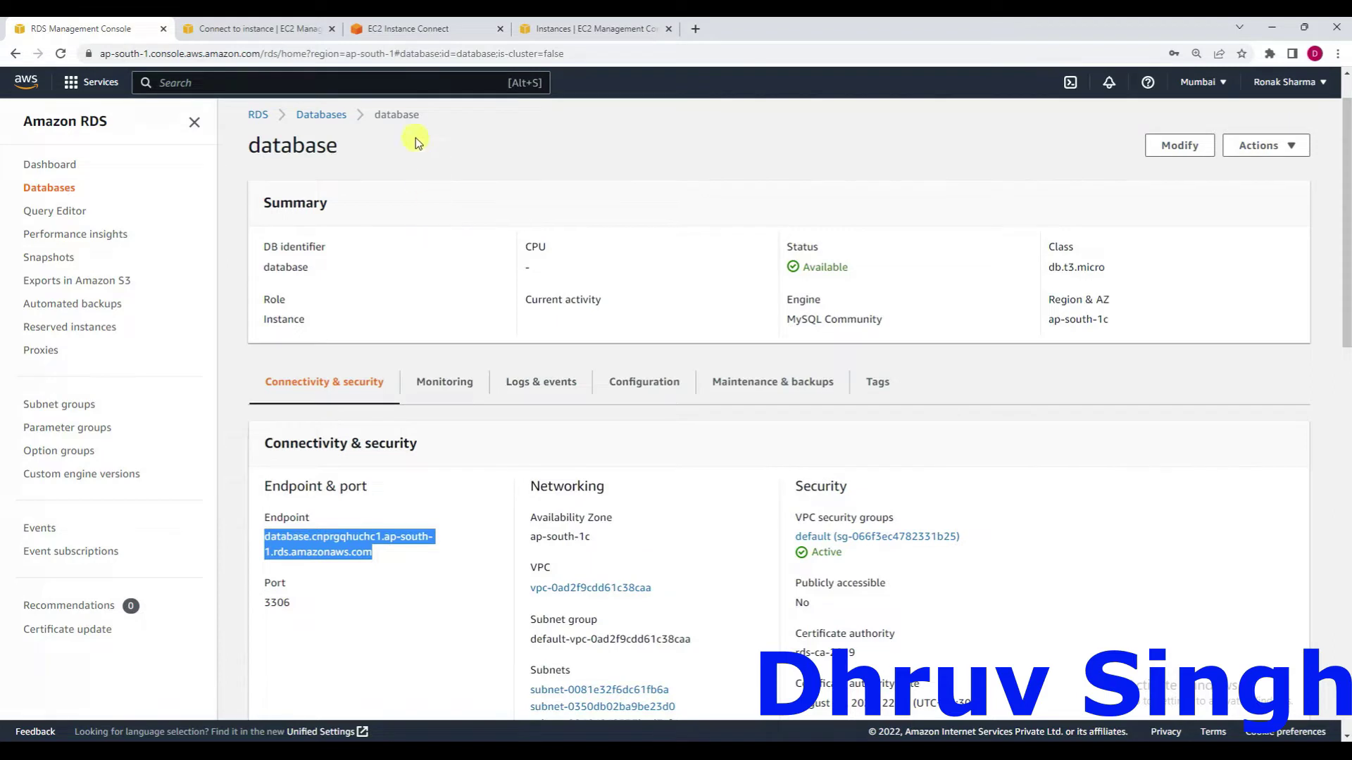
In the instance terminal, run aws configure with the existing defaults, then clear the screen.
left_click(405, 32)
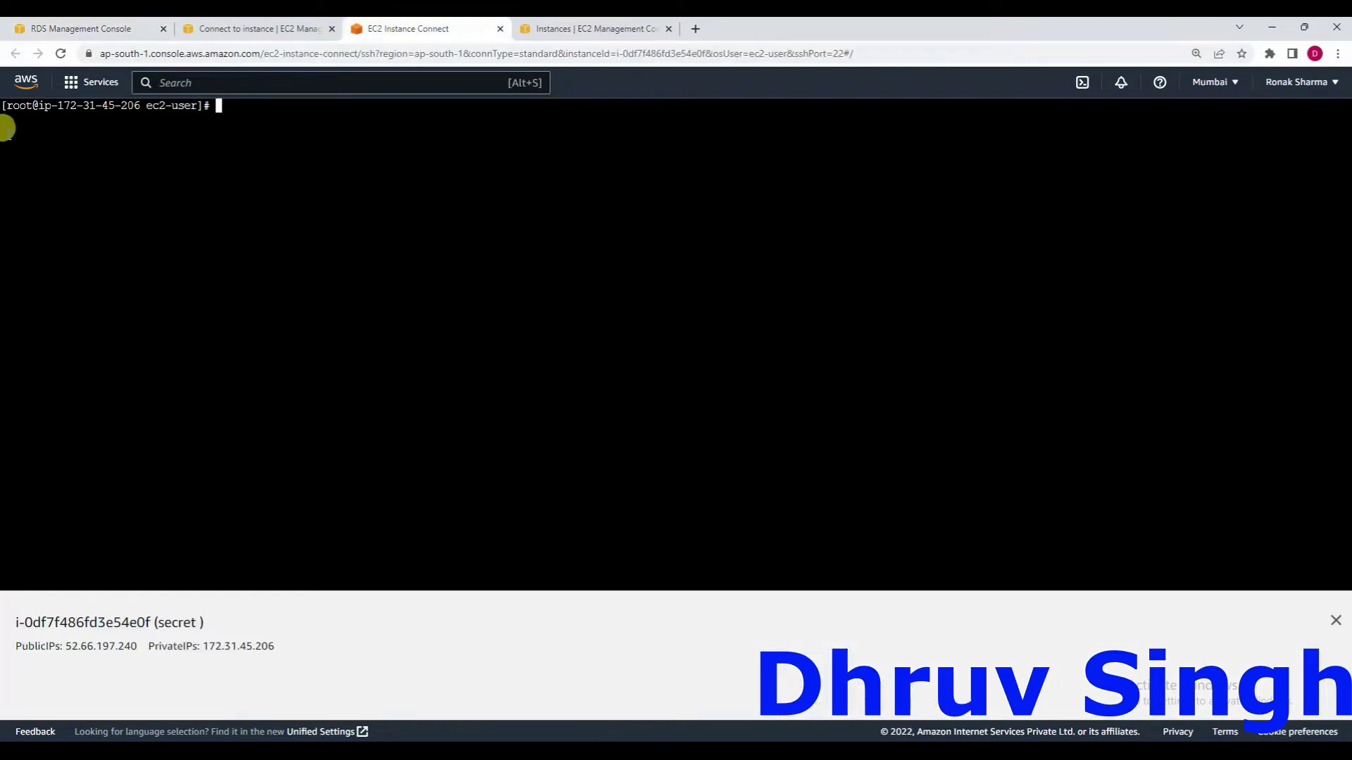
type("aws")
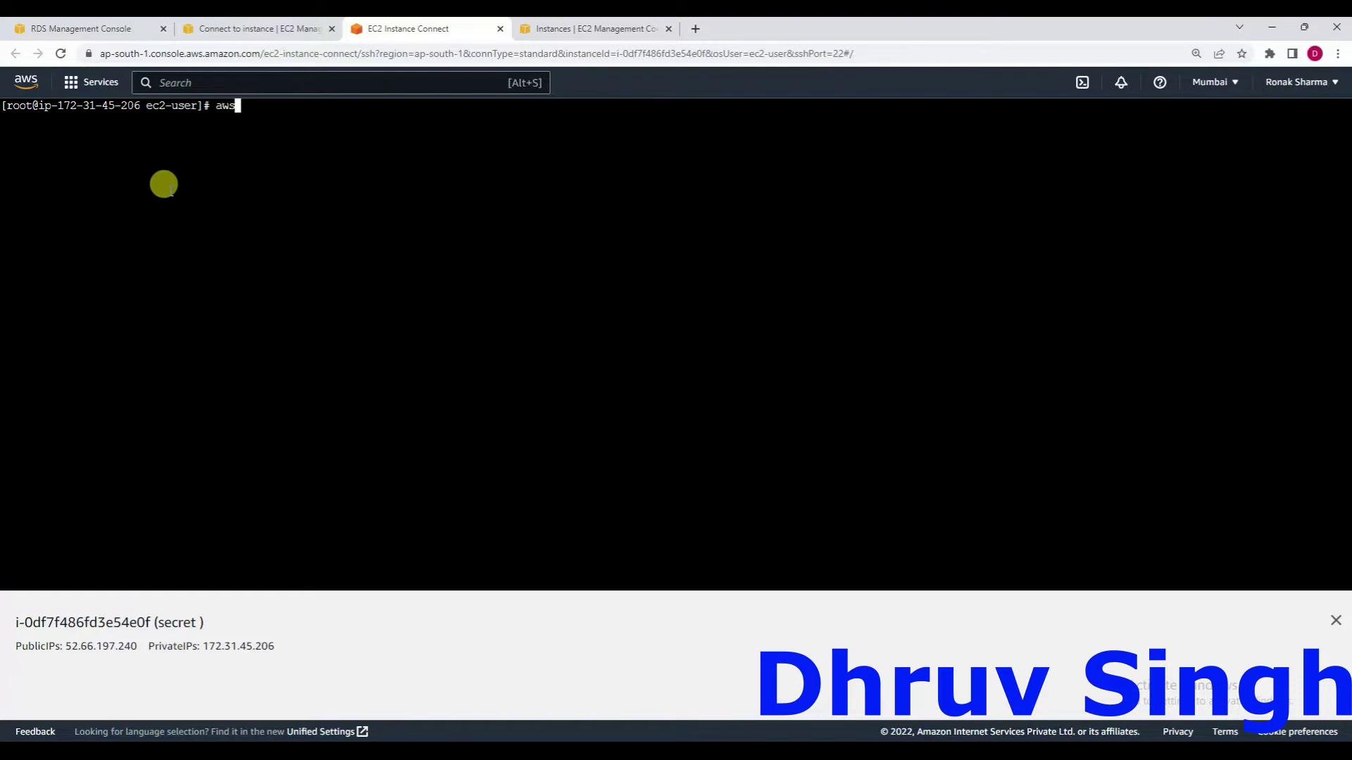
type(" configure")
key("Return")
key("Return")
key("Return")
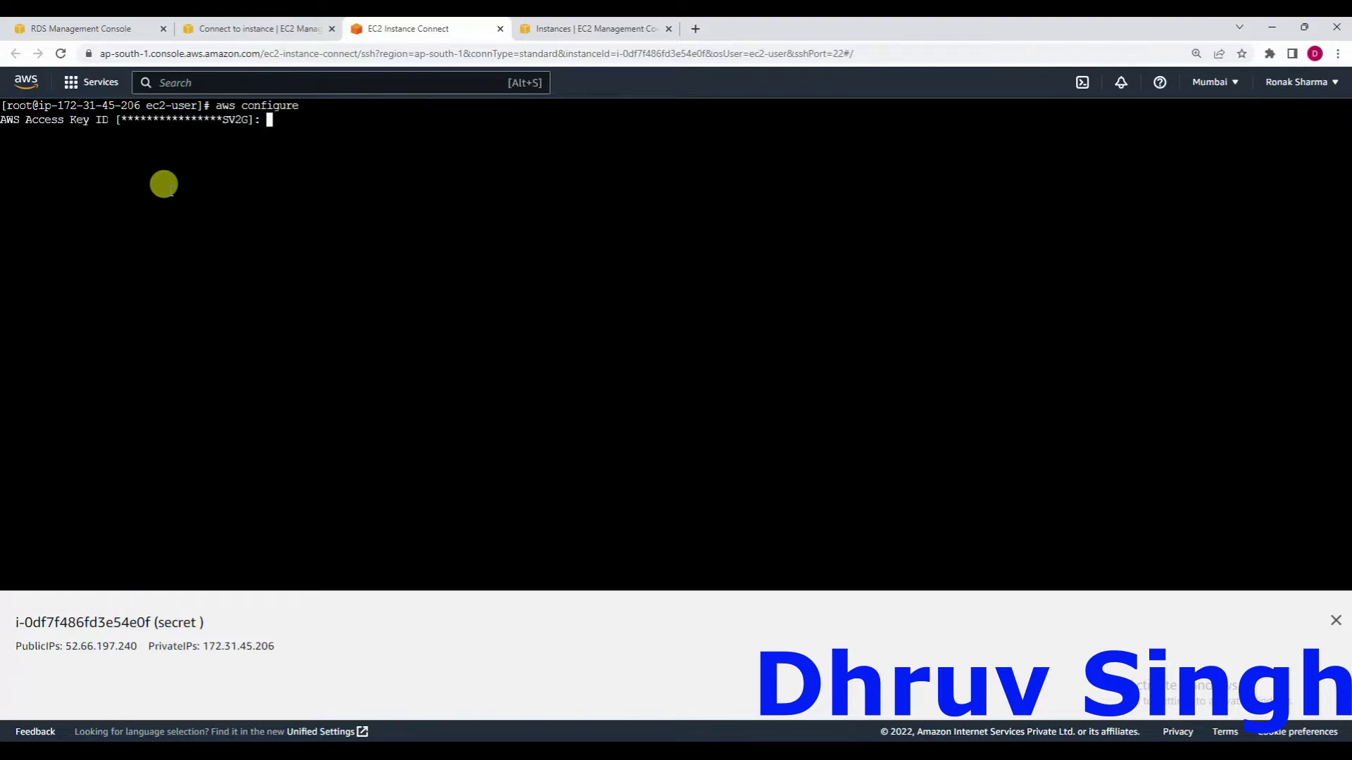
key("Return")
key("Return")
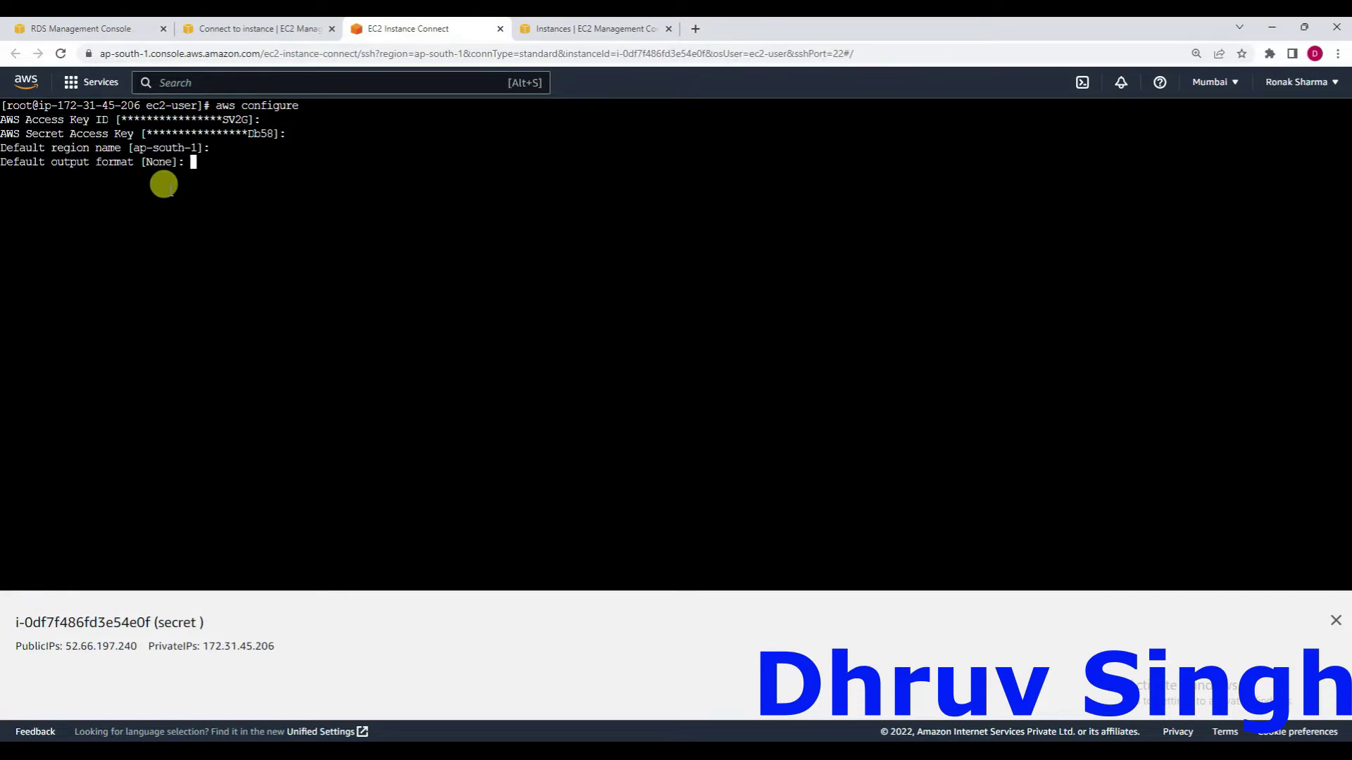
type("clear")
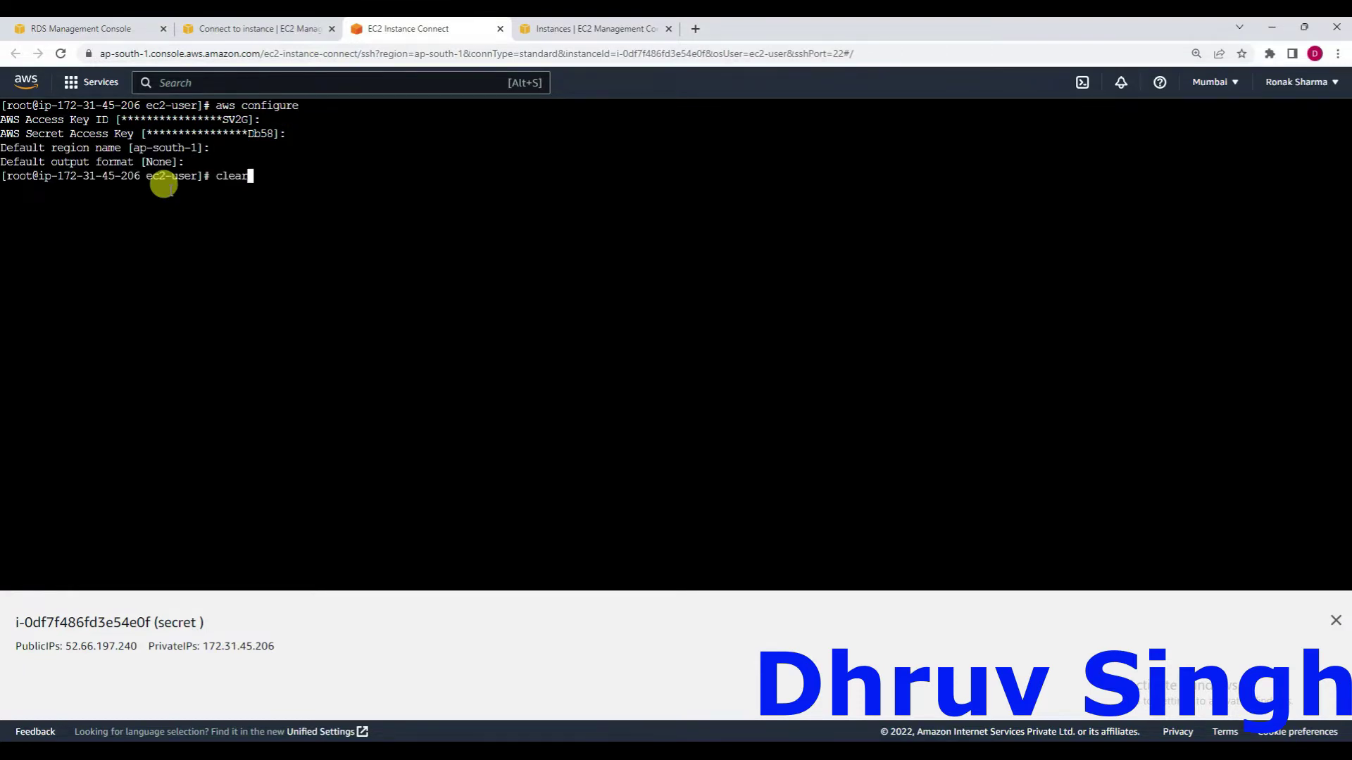
key("Return")
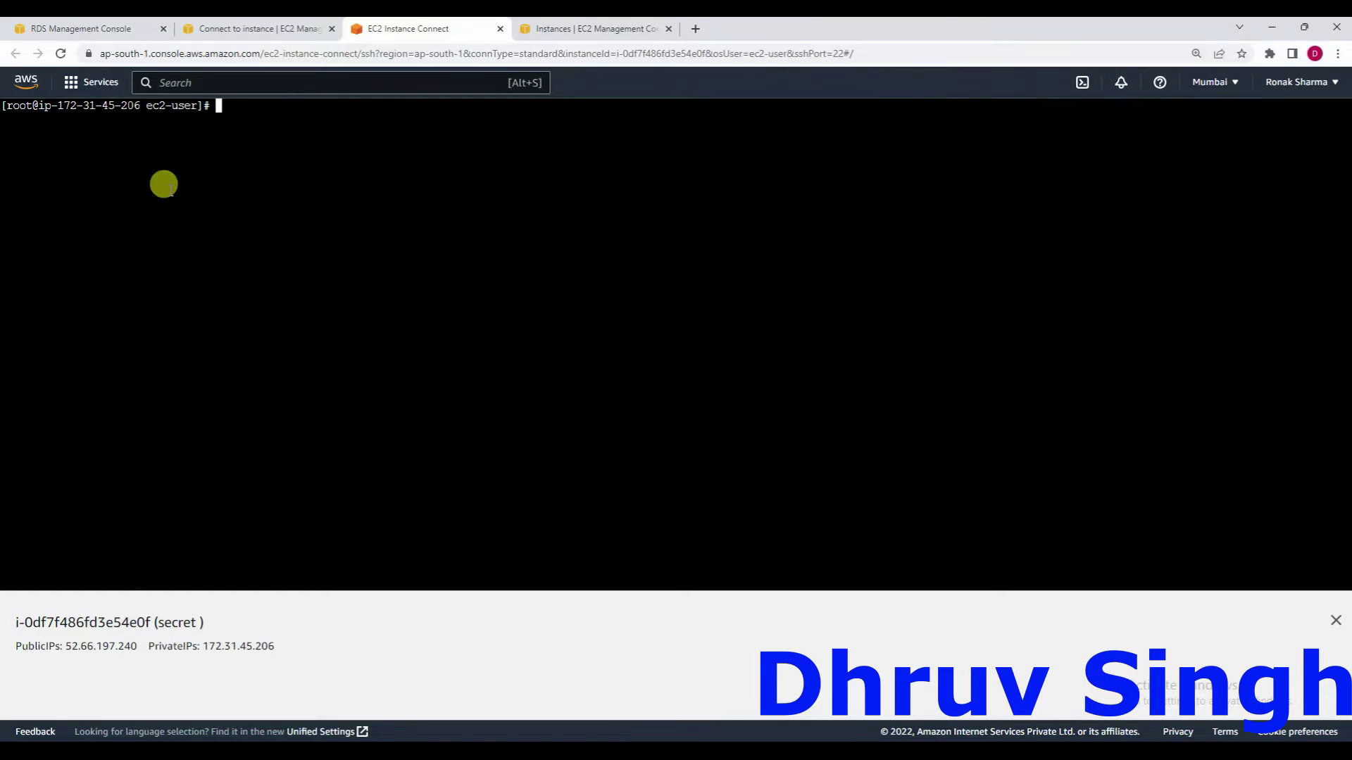
Update all packages with yum update -y, correcting the mistyped 0y flag.
type("yum update 0y")
key("Return")
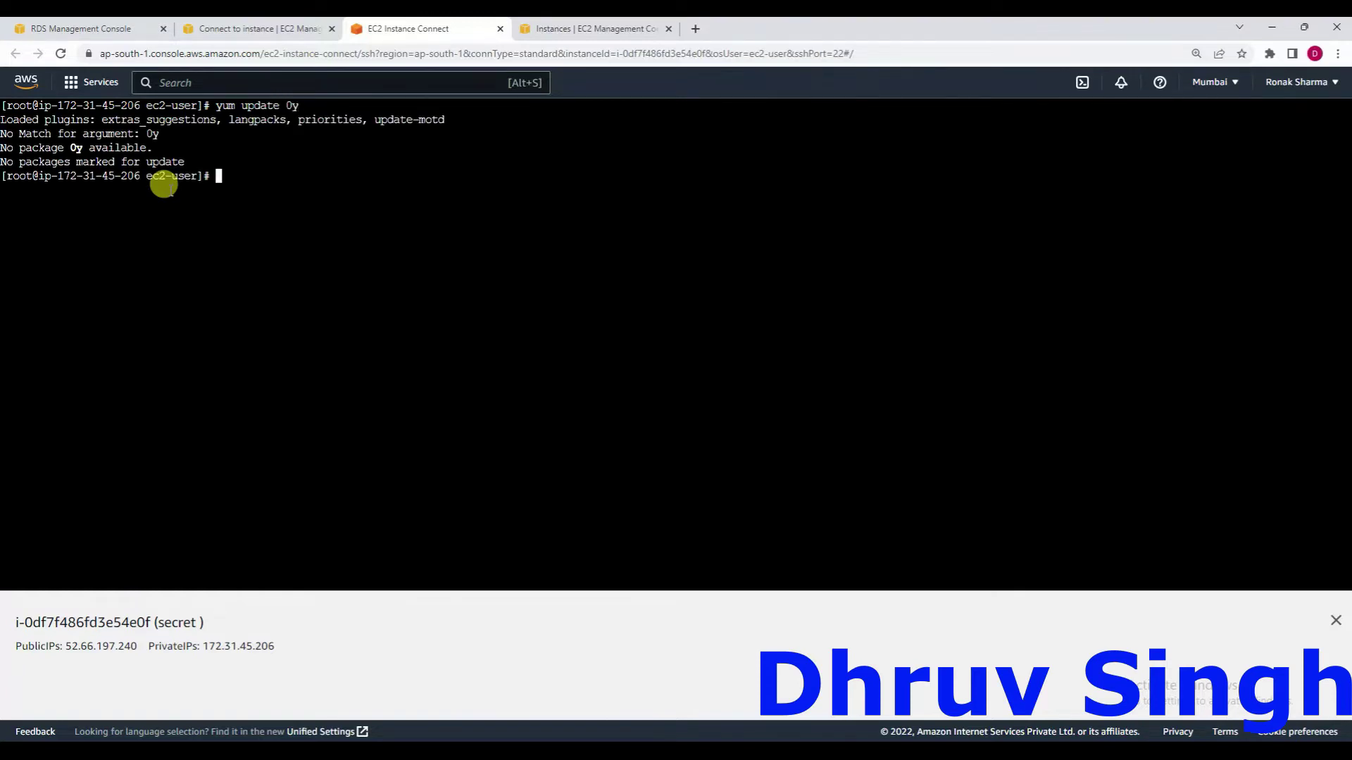
key("Up")
key("BackSpace")
key("BackSpace")
type("-y")
key("Return")
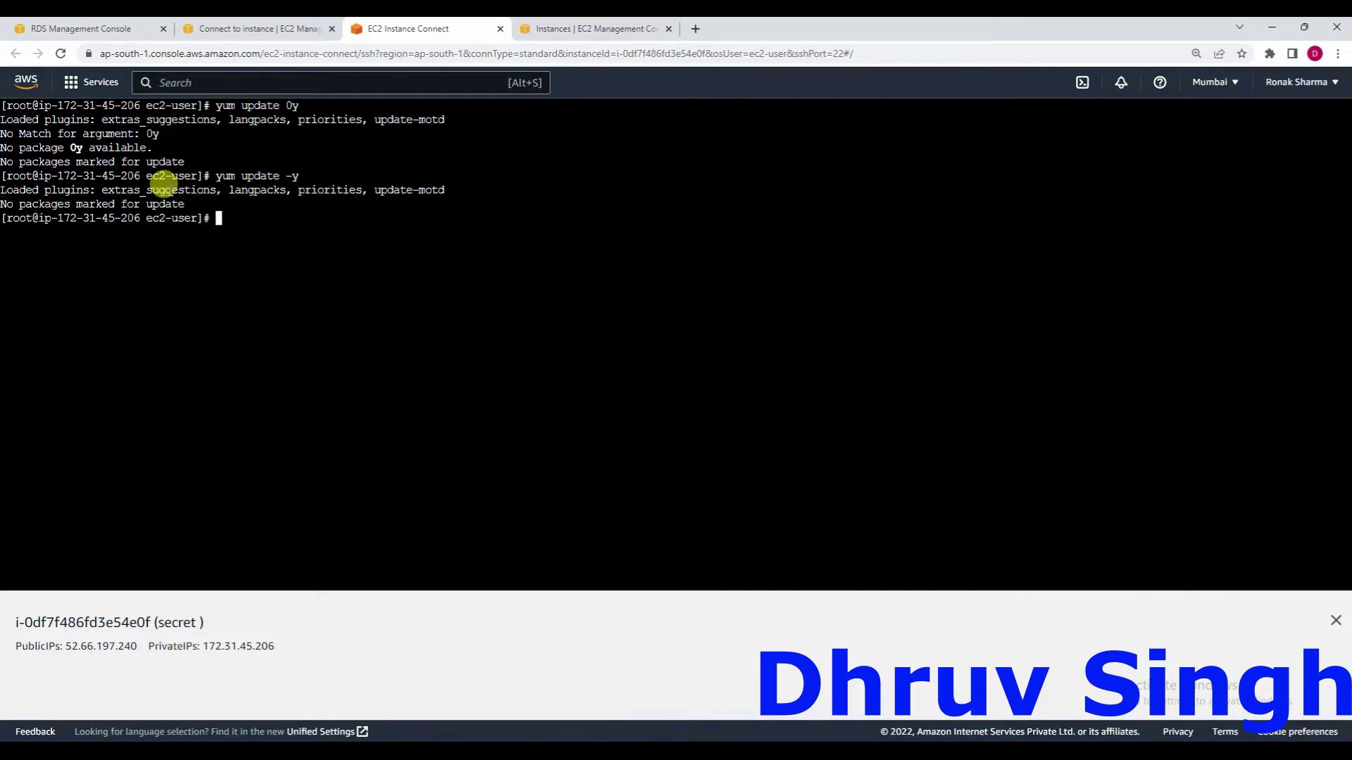
Install python-pip with yum and clear the terminal.
type("yum install python-pip")
key("Return")
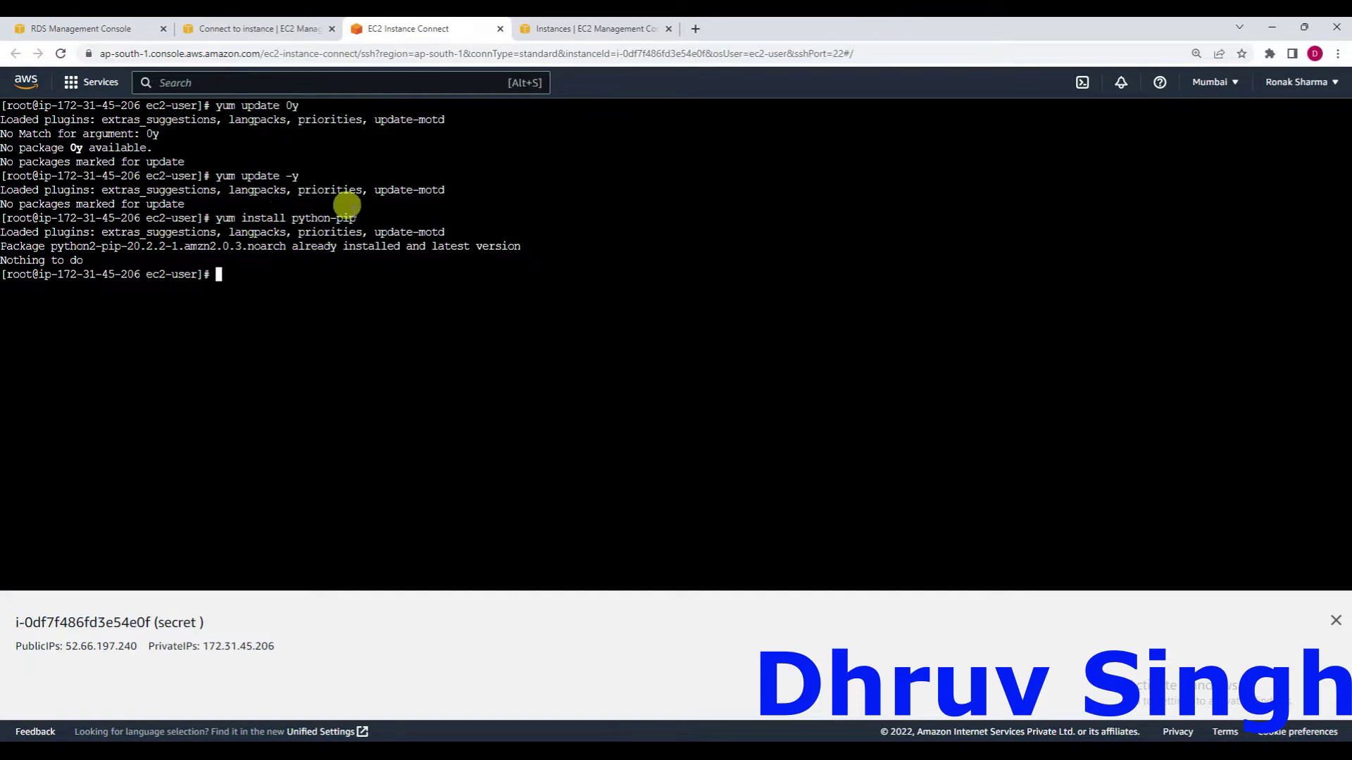
type("clear")
key("Return")
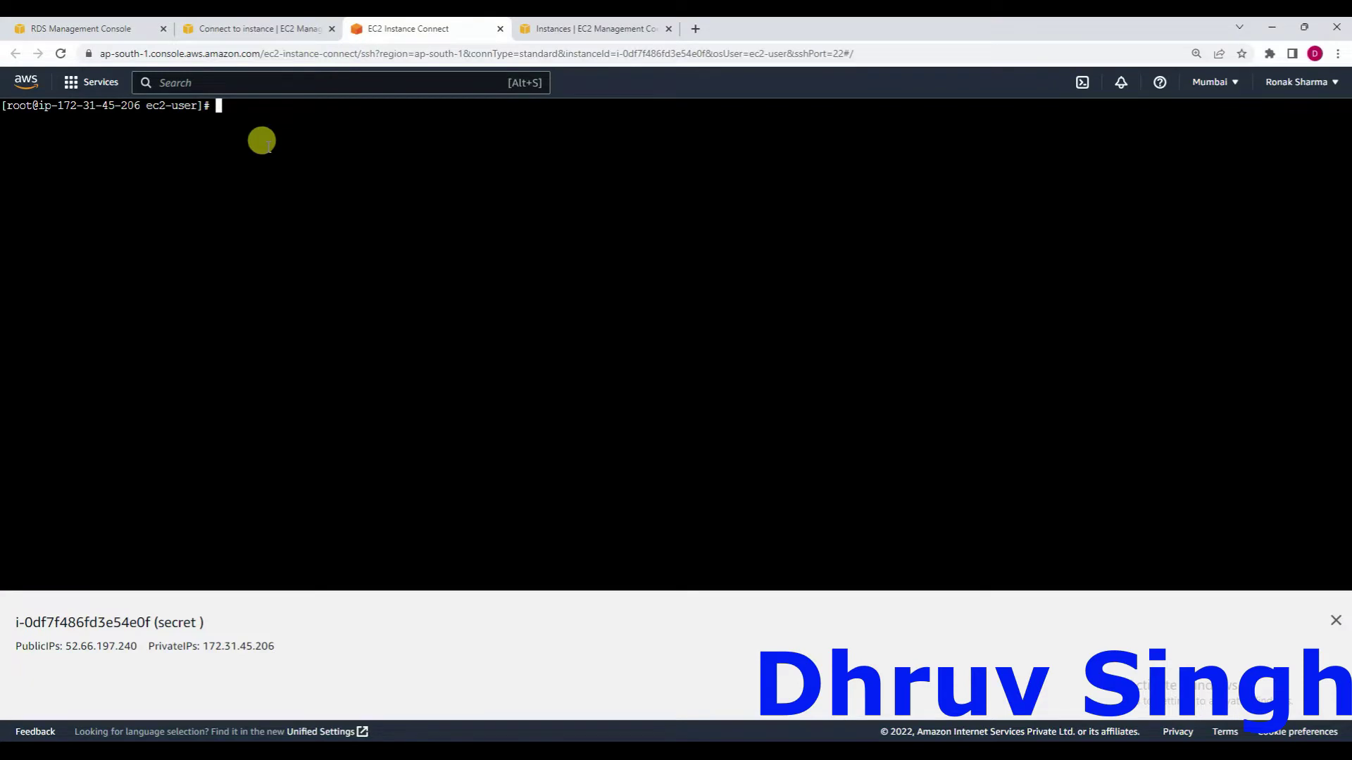
Connect to the RDS MySQL server as admin via the pasted endpoint, entering the password at the prompt.
type("nano")
key("BackSpace")
key("BackSpace")
key("BackSpace")
key("BackSpace")
key("BackSpace")
type("mysql -u admin -p admin123 -h")
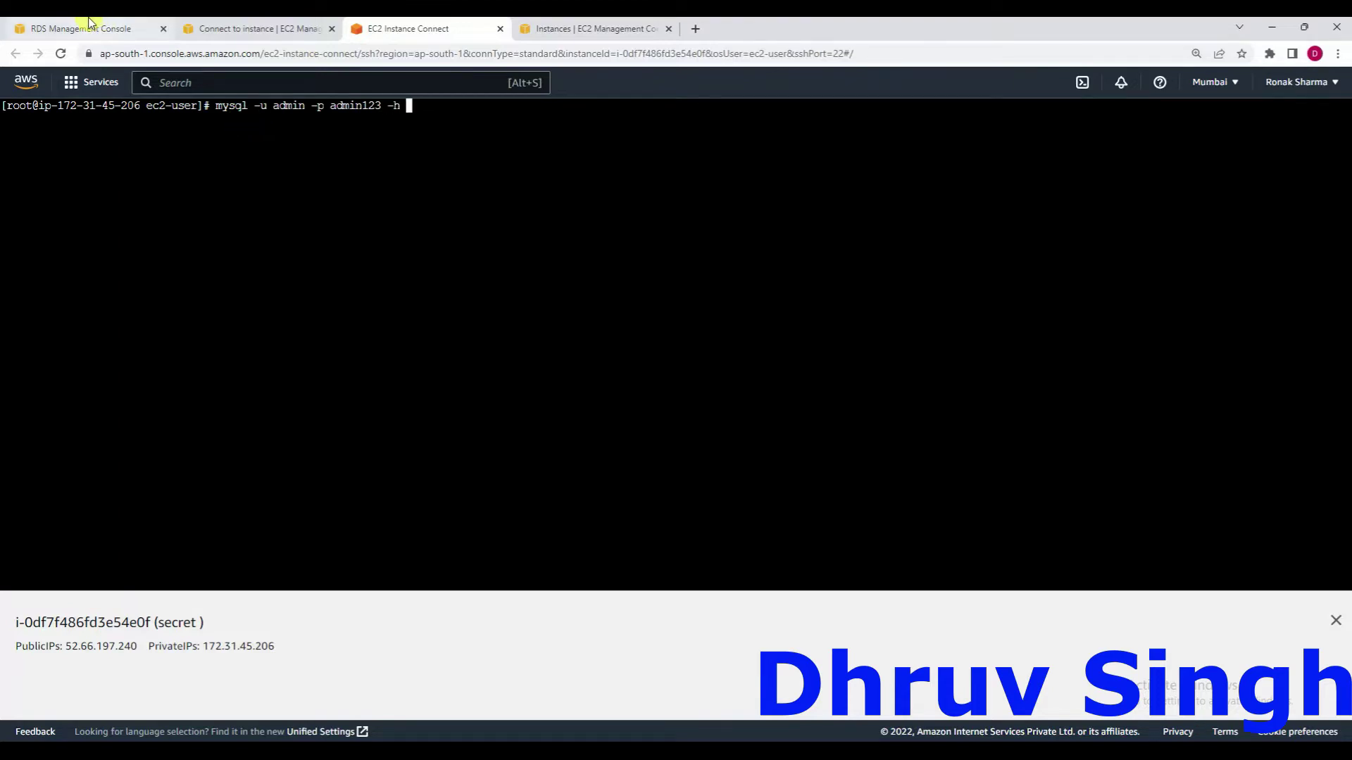
left_click(88, 27)
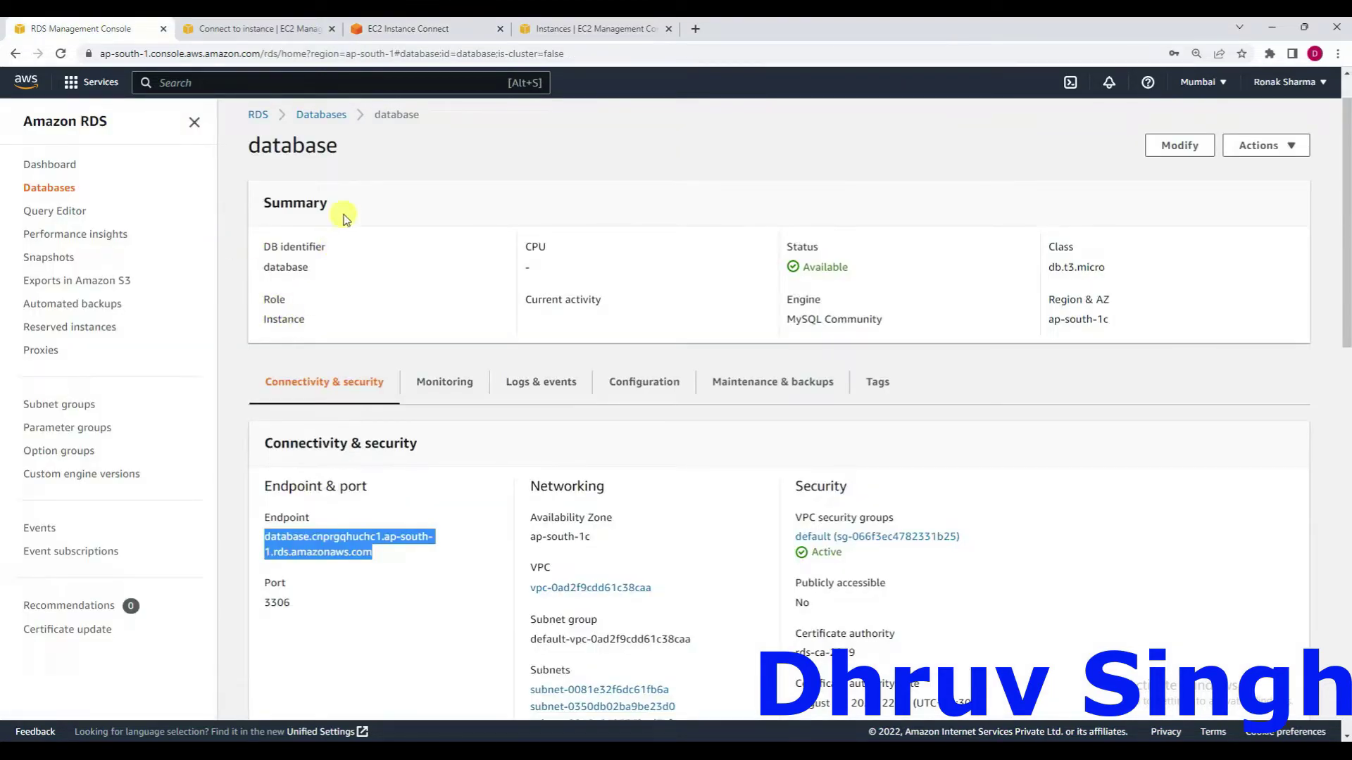
left_click(459, 31)
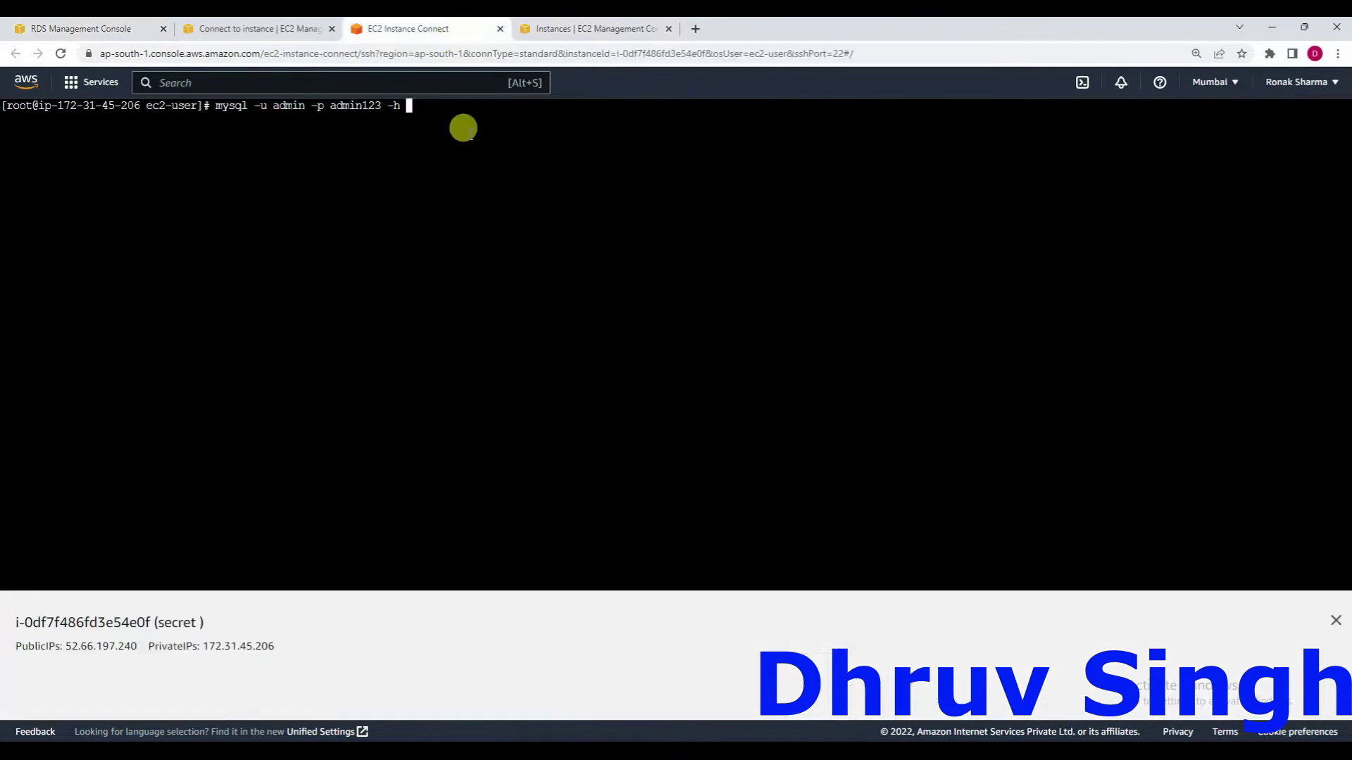
right_click(465, 130)
left_click(504, 248)
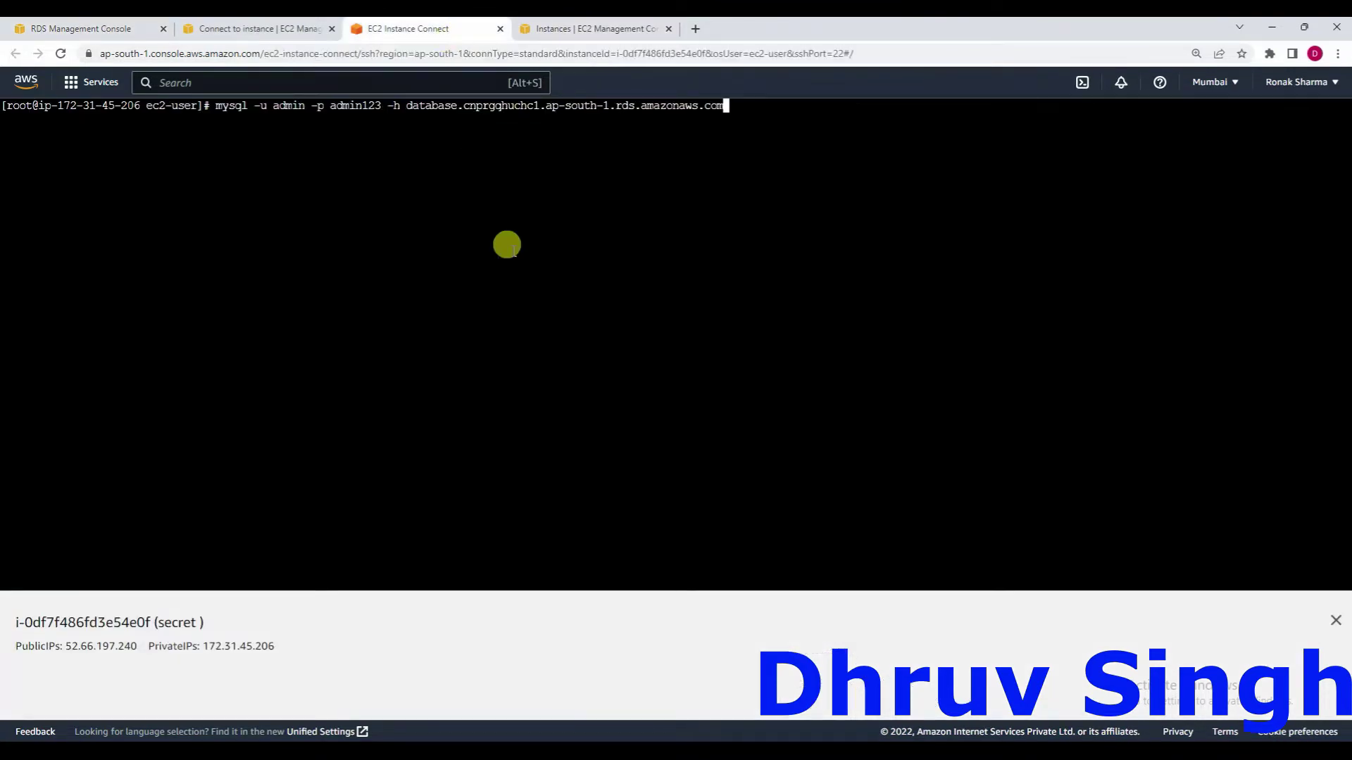
key("Return")
key("Return")
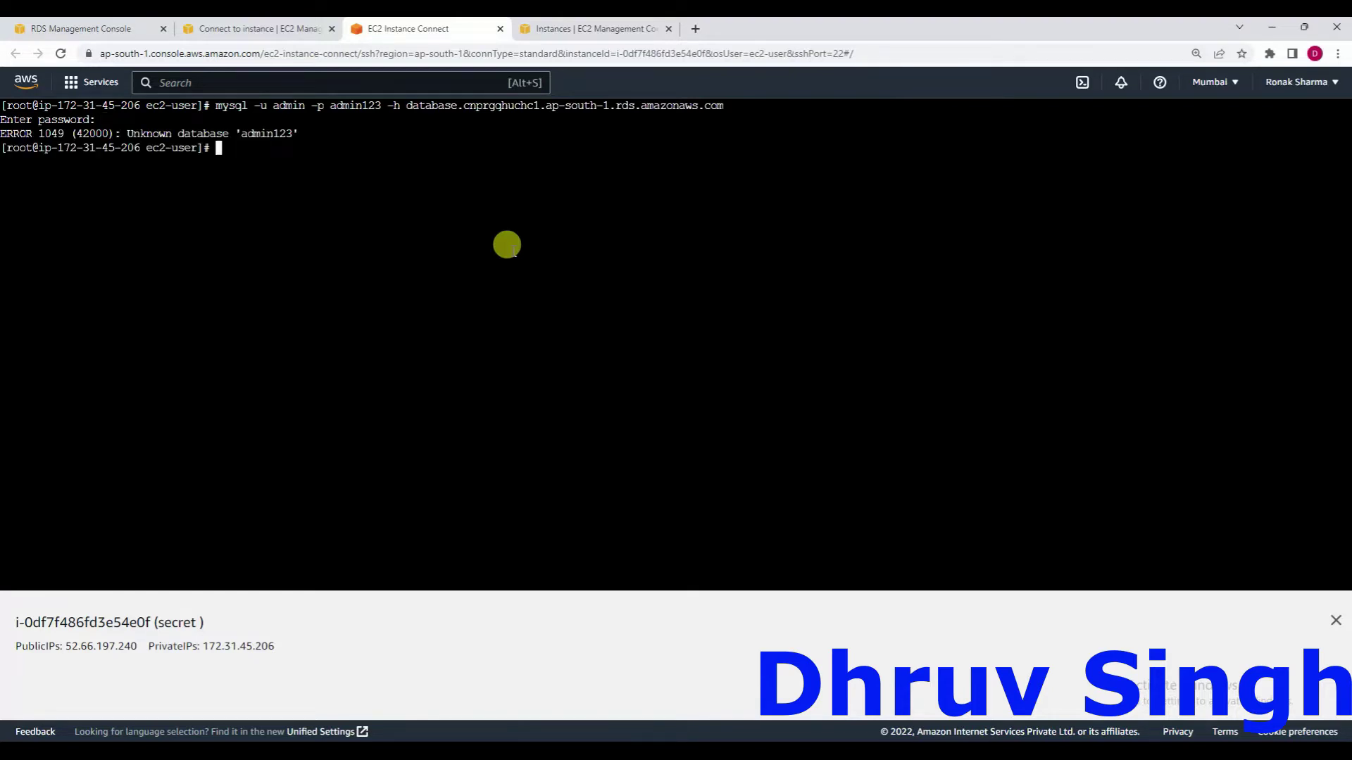
key("Up")
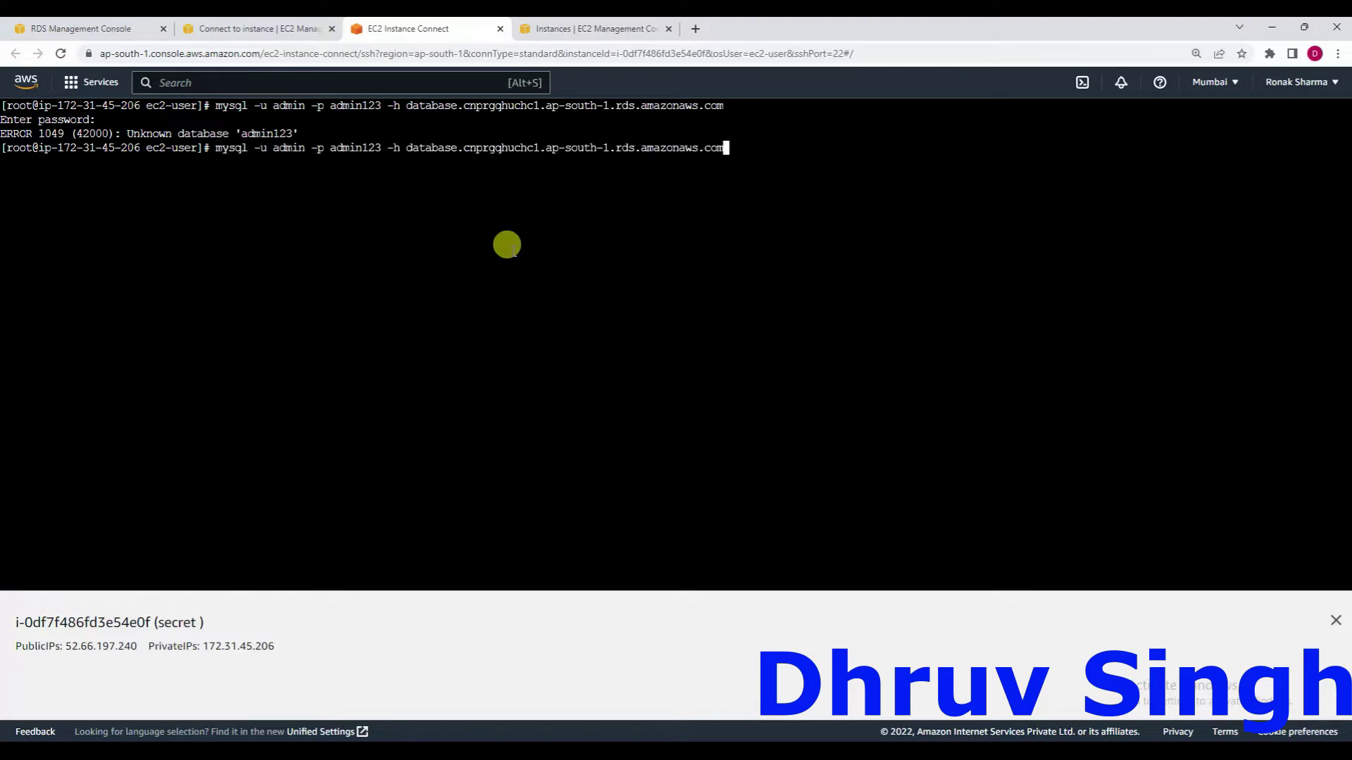
key("Left")
key("Left")
key("Left")
key("Left")
key("Left")
key("Left")
key("Left")
key("Left")
key("Left")
key("Left")
key("Left")
key("Left")
key("Left")
key("Left")
key("Left")
key("Left")
key("Left")
key("Left")
key("Left")
key("Left")
key("Left")
key("Left")
key("Left")
key("Left")
key("Left")
key("Left")
key("Left")
key("Left")
key("Left")
key("Left")
key("Left")
key("Left")
key("Left")
key("Left")
key("Left")
key("Left")
key("Left")
key("Left")
key("Left")
key("Left")
key("BackSpace")
key("BackSpace")
key("BackSpace")
key("BackSpace")
key("BackSpace")
key("BackSpace")
key("BackSpace")
key("BackSpace")
key("BackSpace")
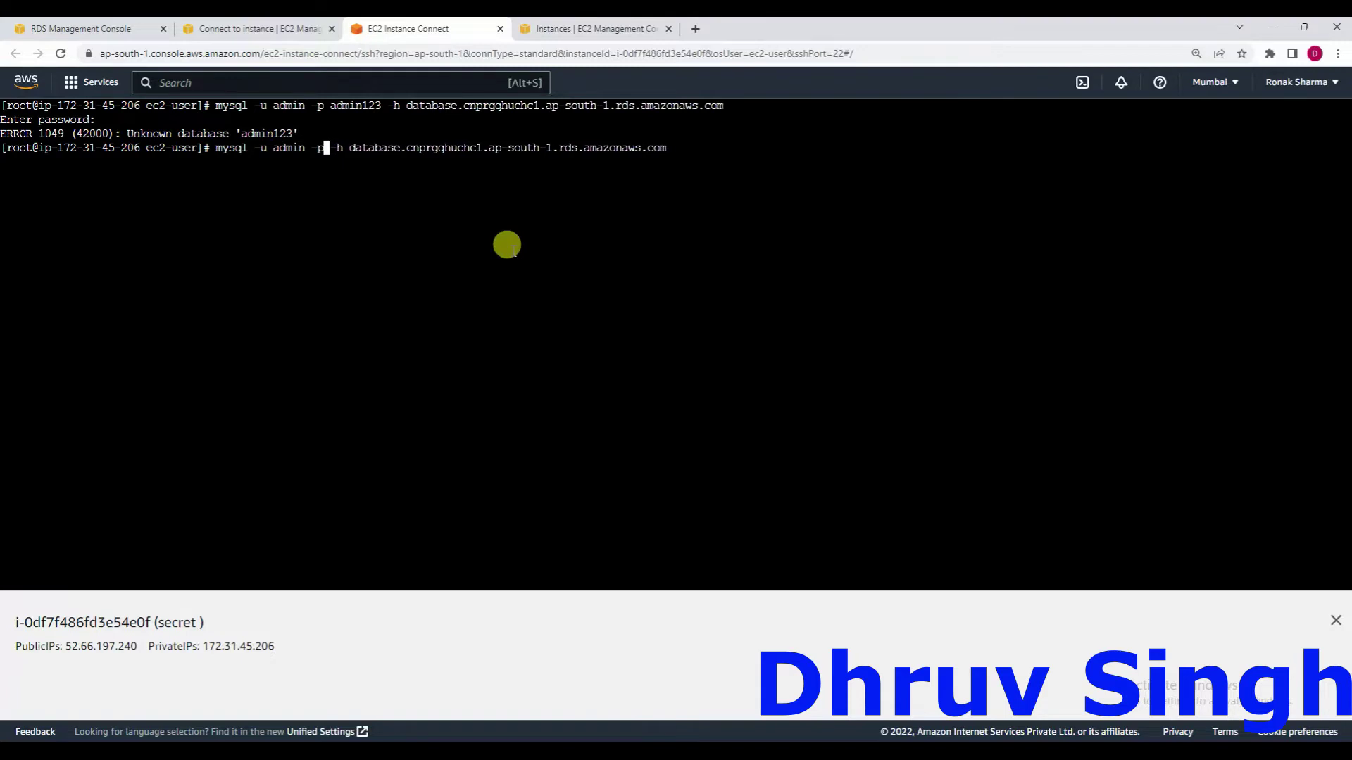
key("Return")
key("Return")
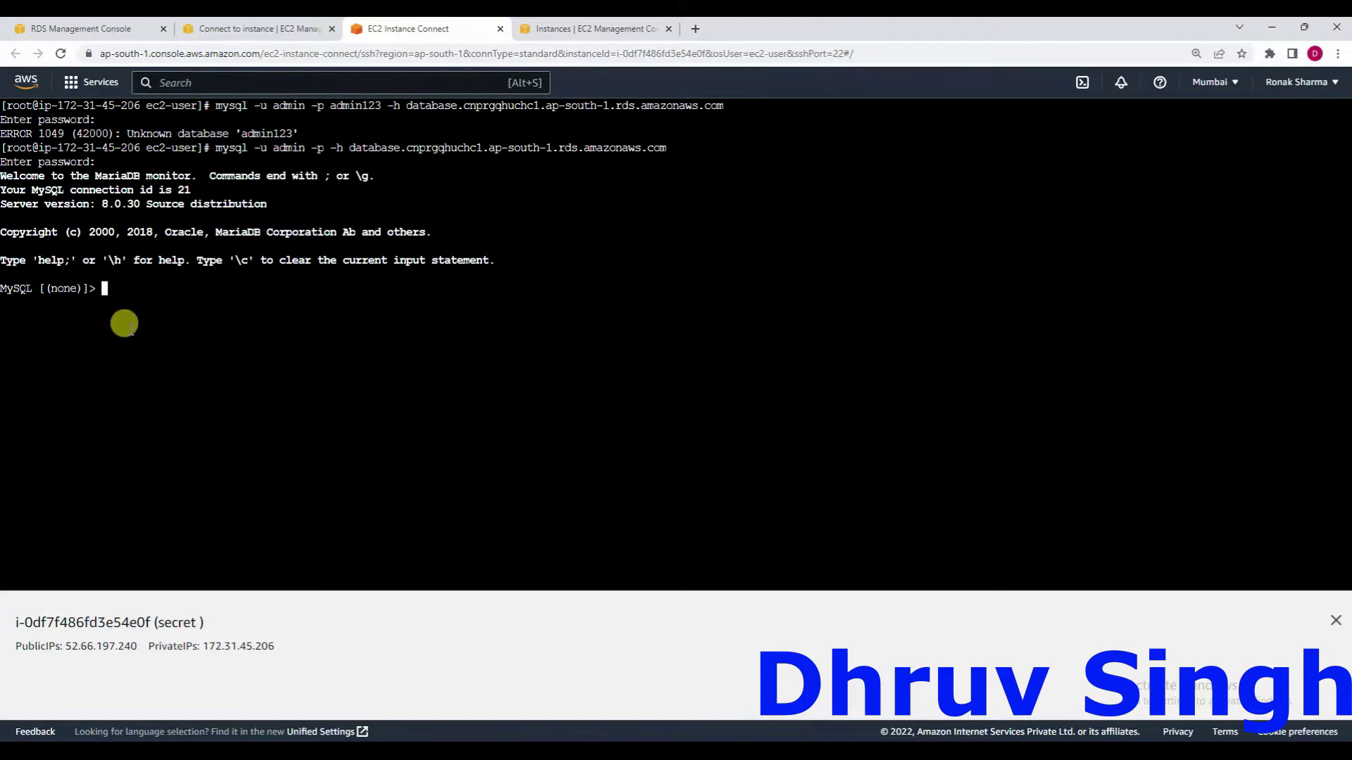
List the server's databases and switch to the test database.
type("show databases;")
key("Return")
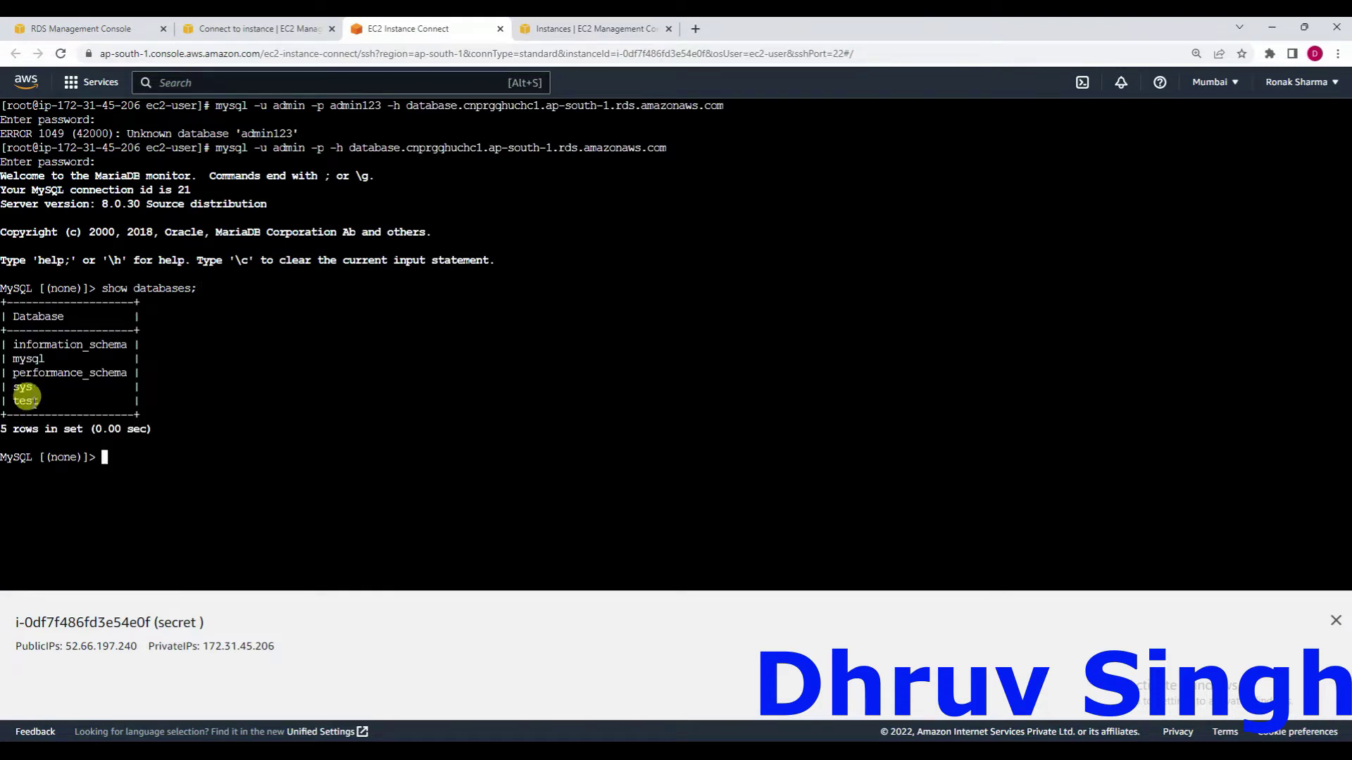
type("use test;")
key("Return")
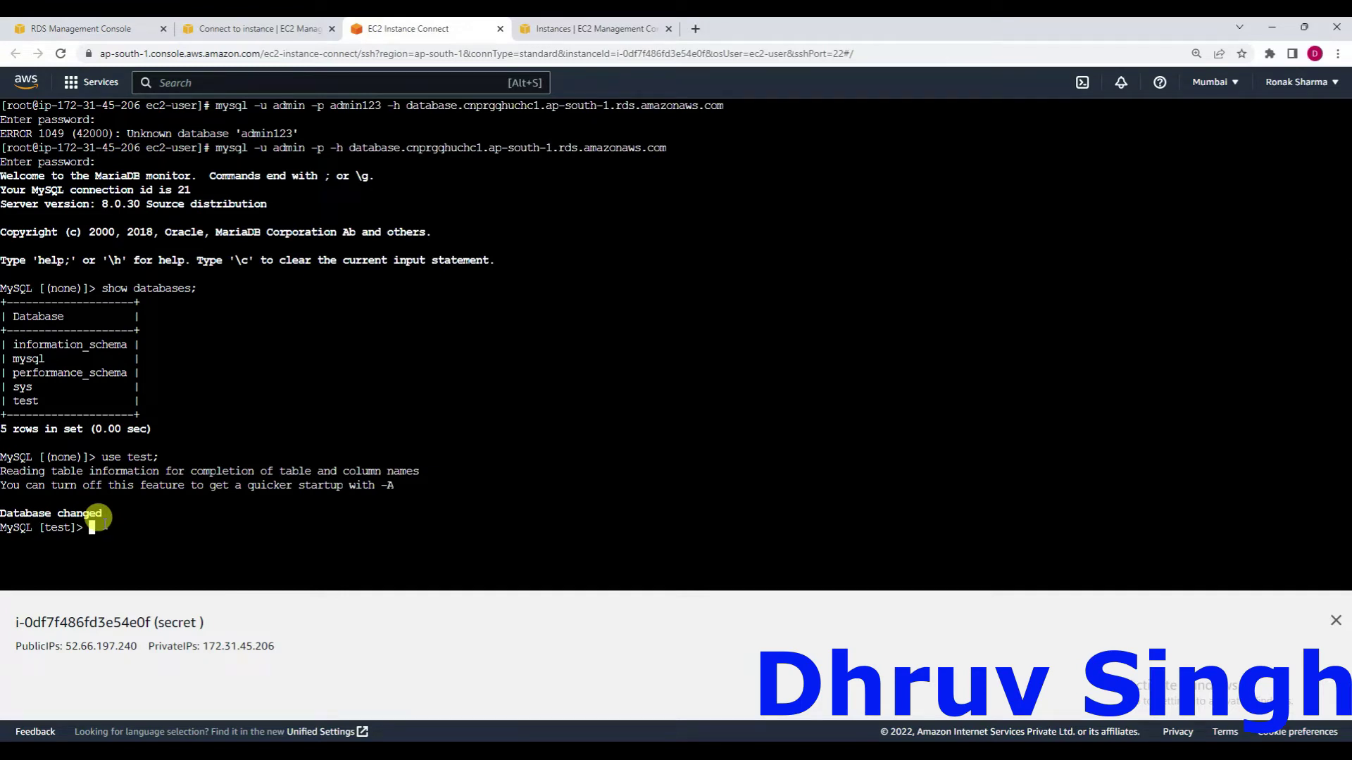
List the tables in test and query all rows of the employees table.
type("show tables;")
key("Return")
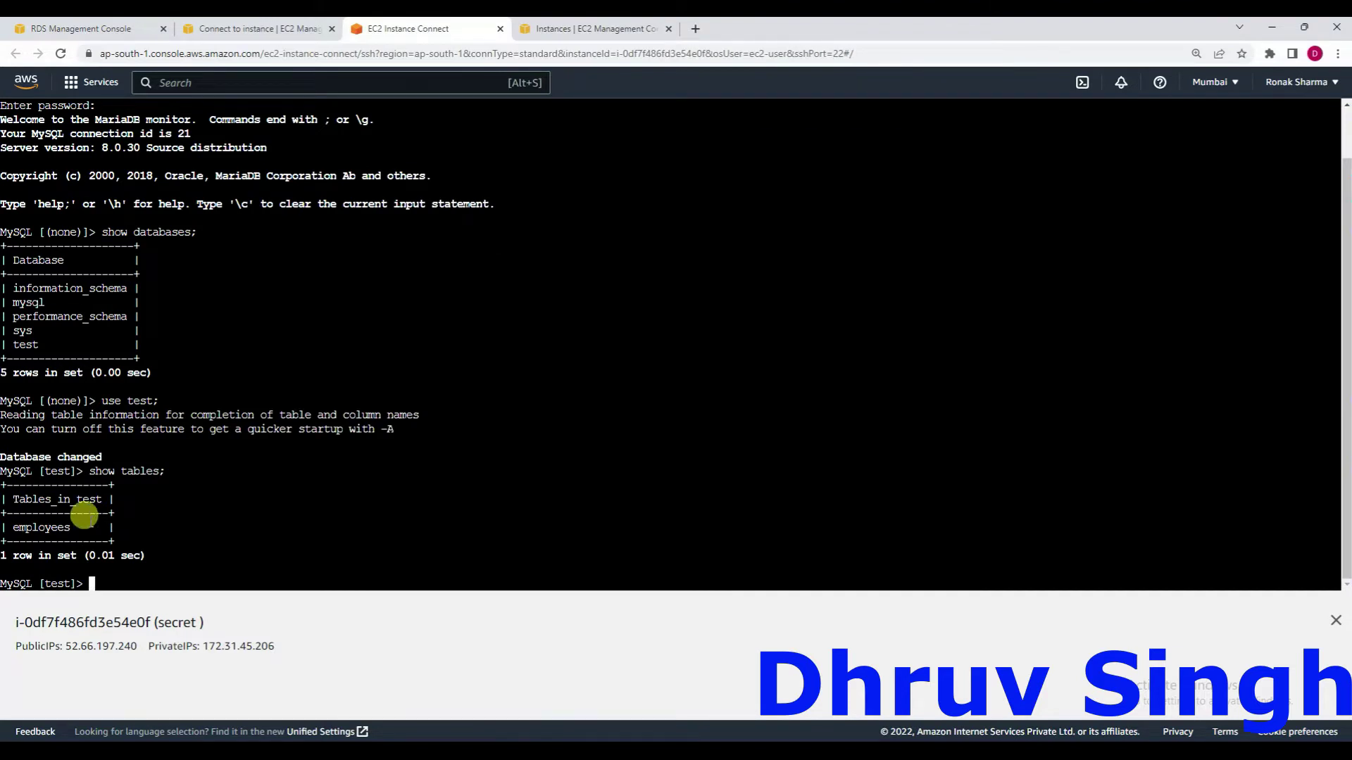
type("select")
type("* from employees;")
key("Return")
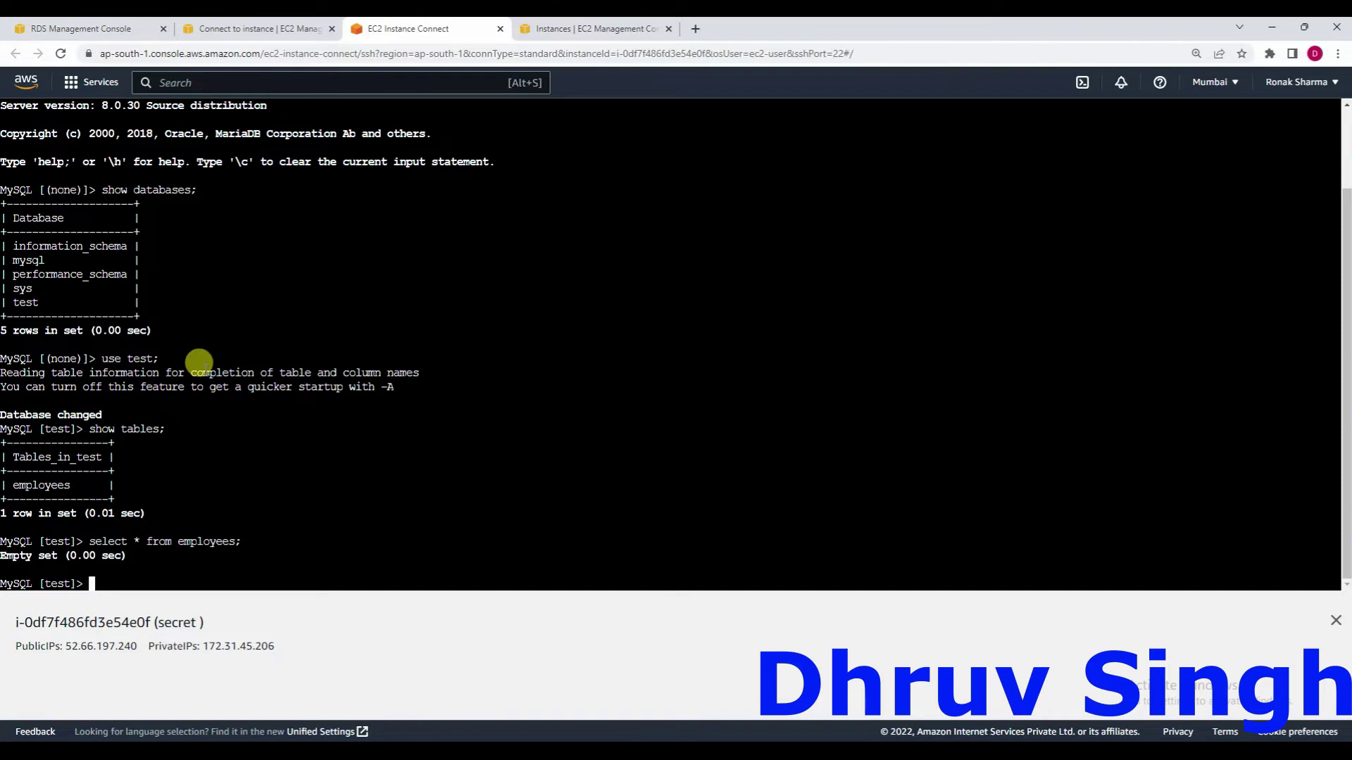
Open a second EC2 Instance Connect session and close the instance info panel.
left_click(253, 28)
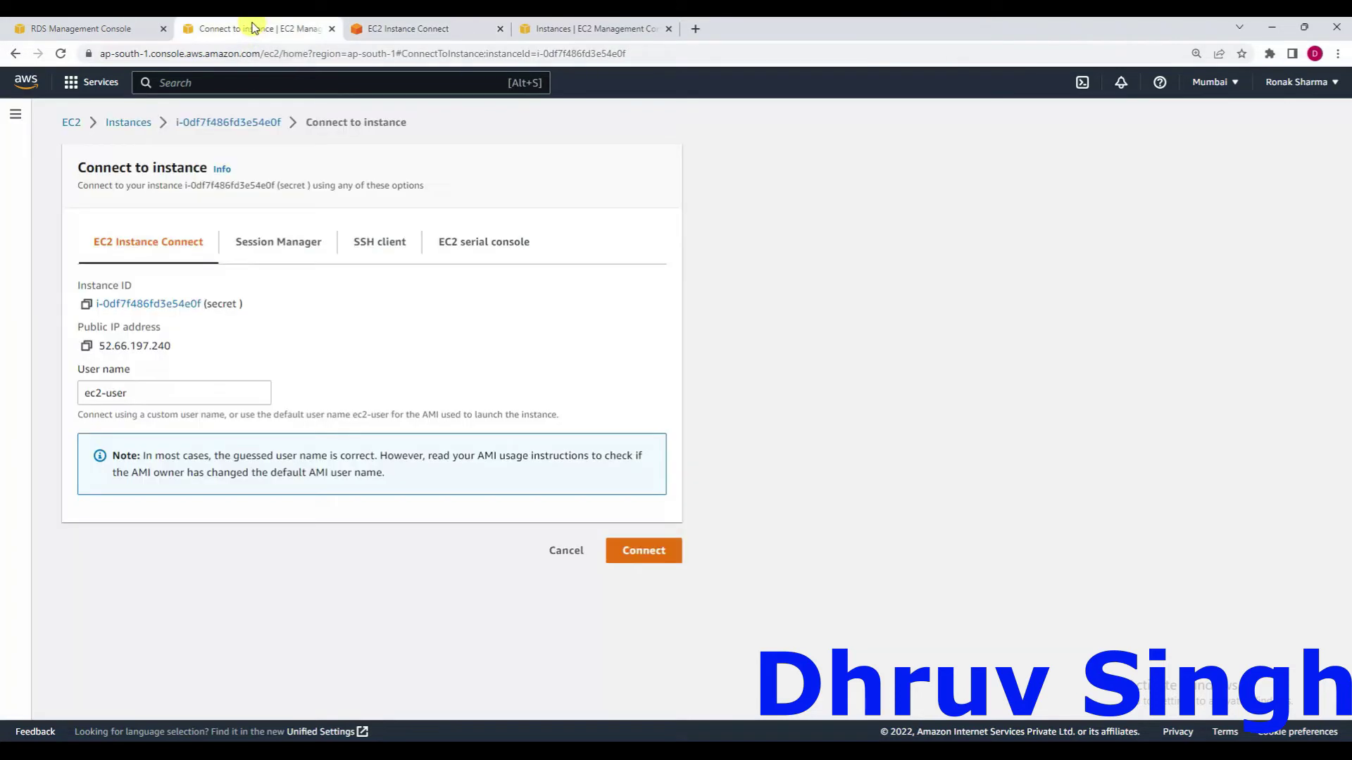
left_click(630, 545)
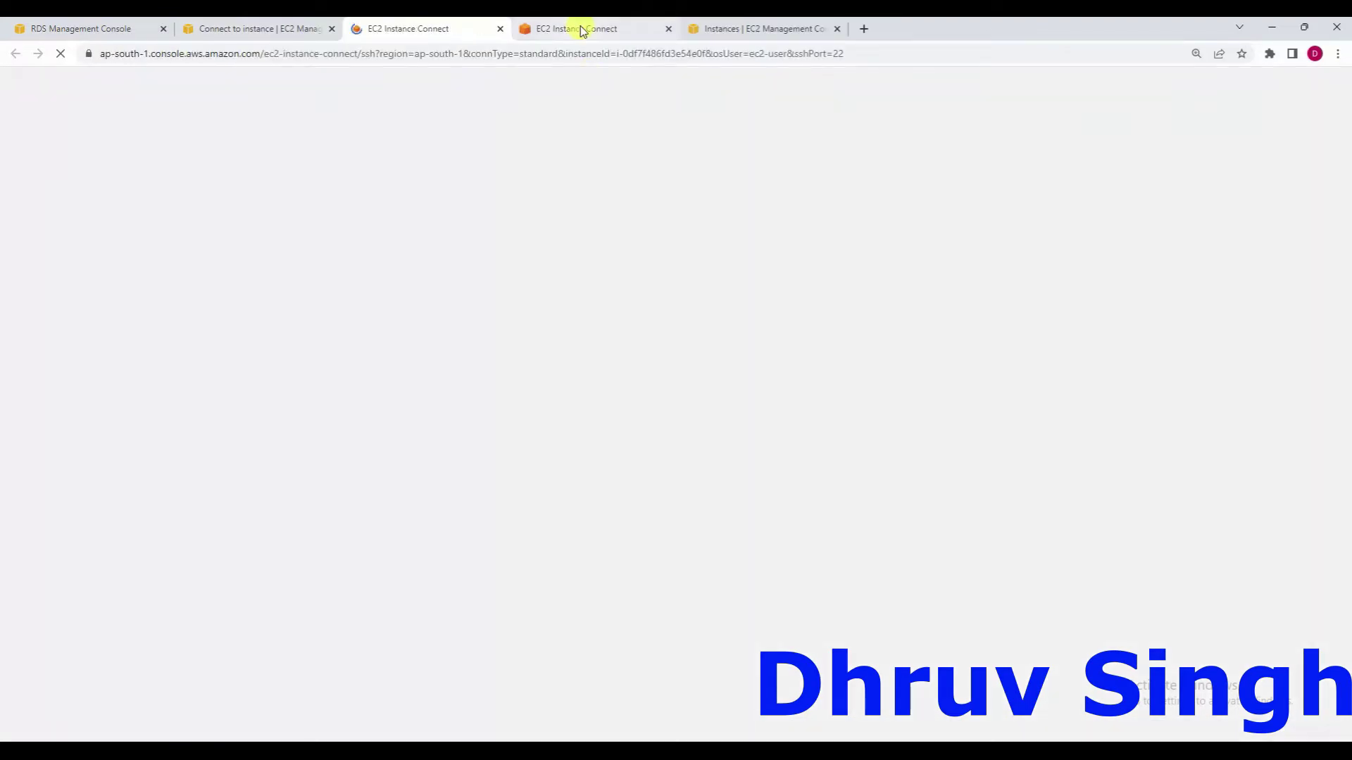
mouse_move(580, 28)
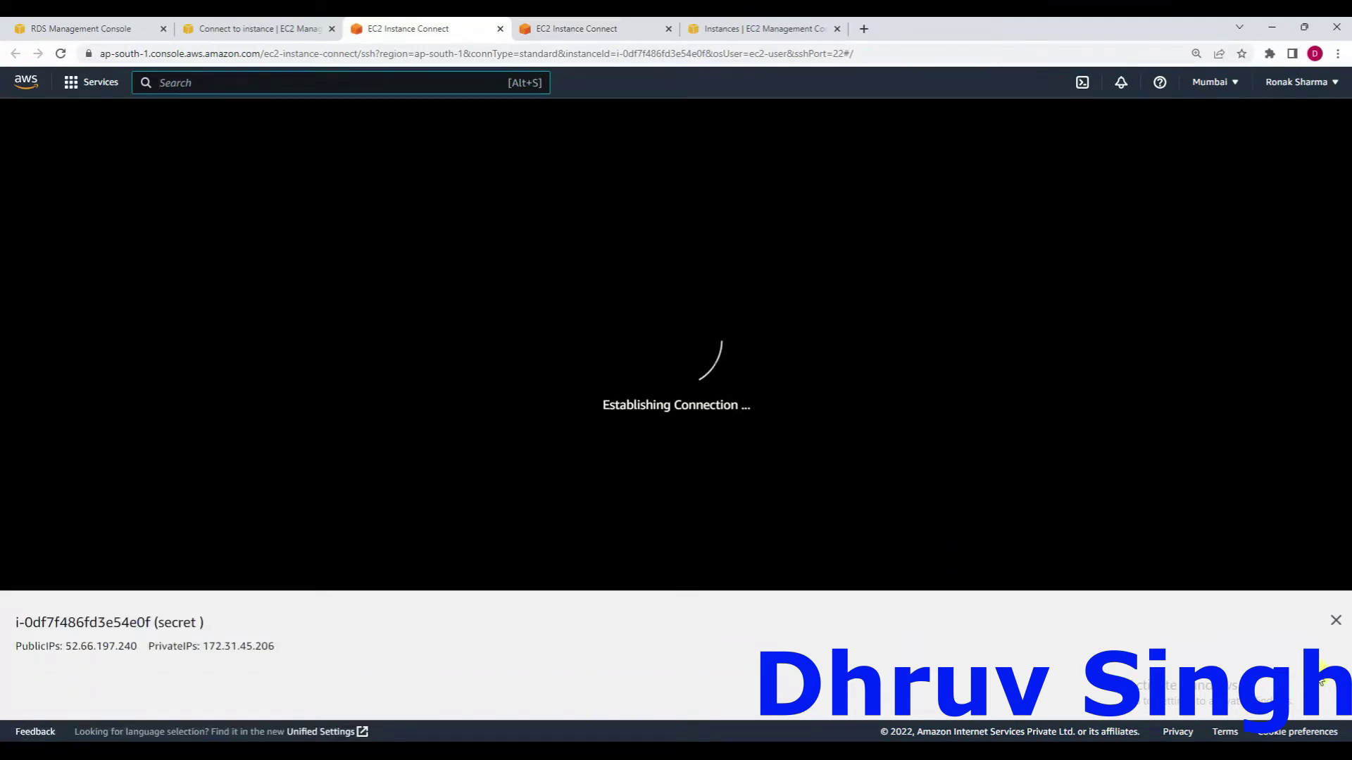
left_click(1335, 620)
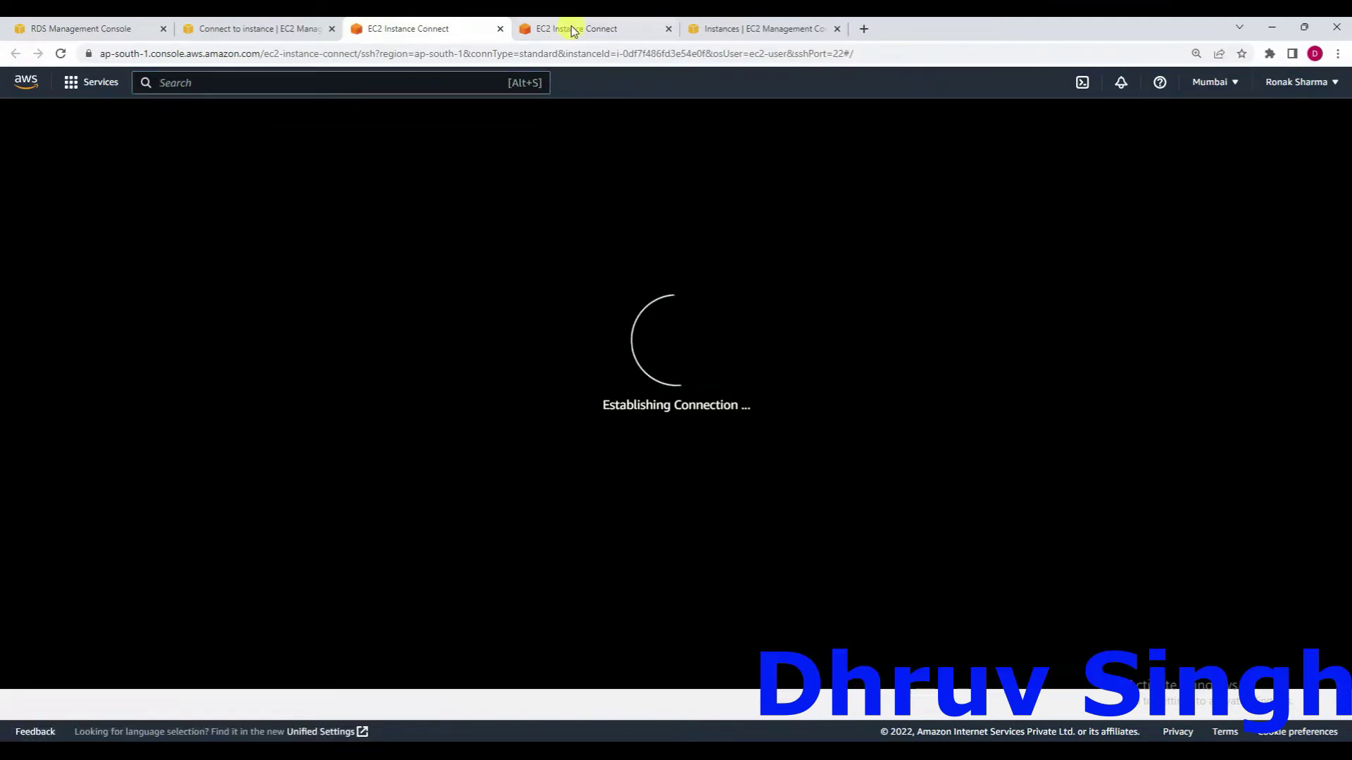
left_click(572, 30)
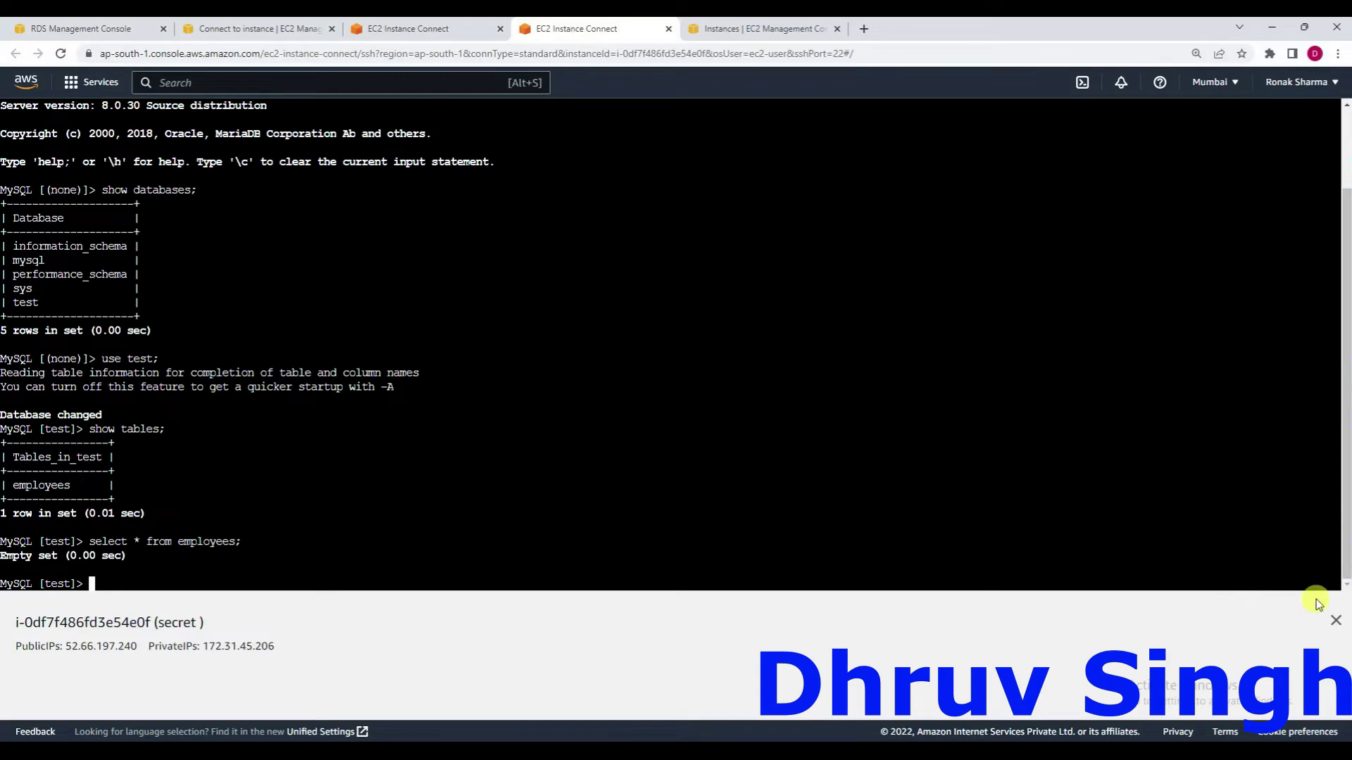
left_click(1335, 621)
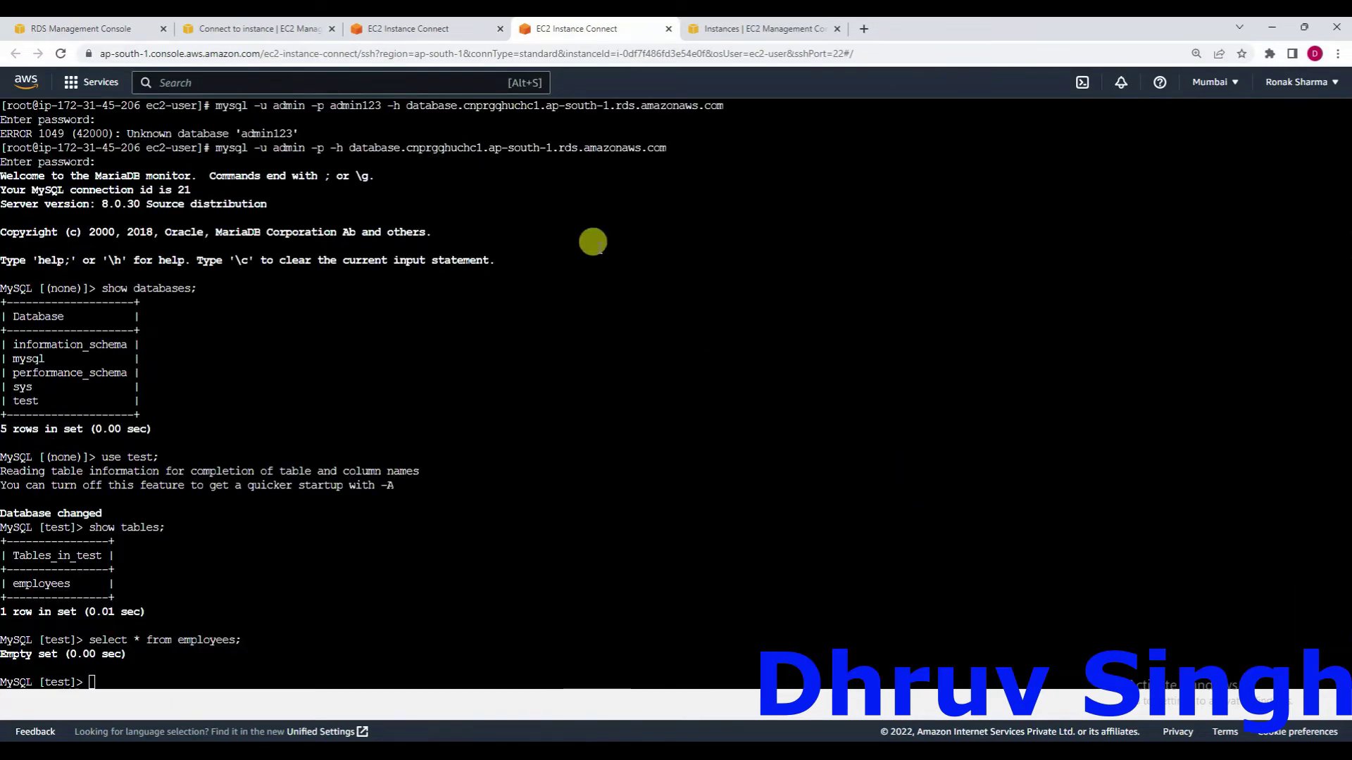
left_click(451, 28)
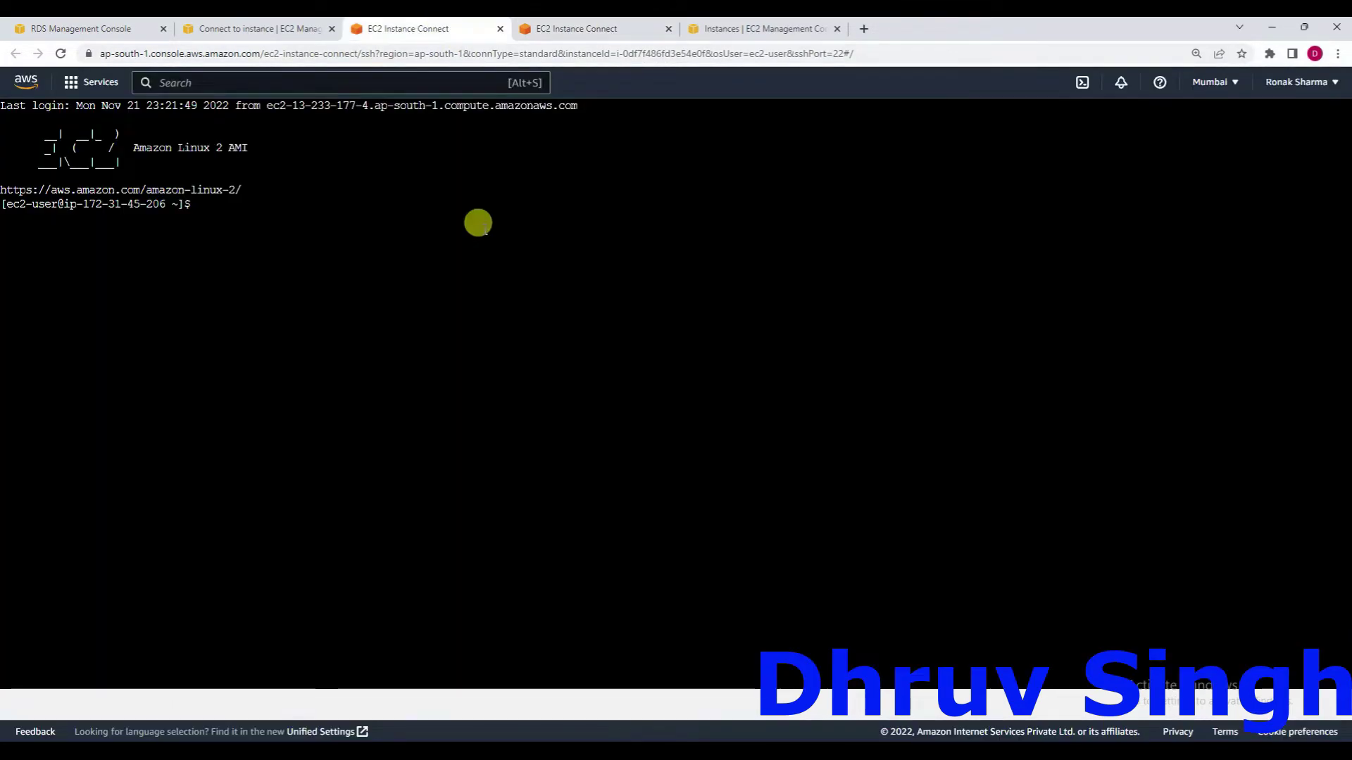
Become root with sudo su, clear the screen, and begin the nano rds.py command.
type("sudo su")
key("Return")
key("Return")
key("Return")
key("Return")
key("Return")
type("cl")
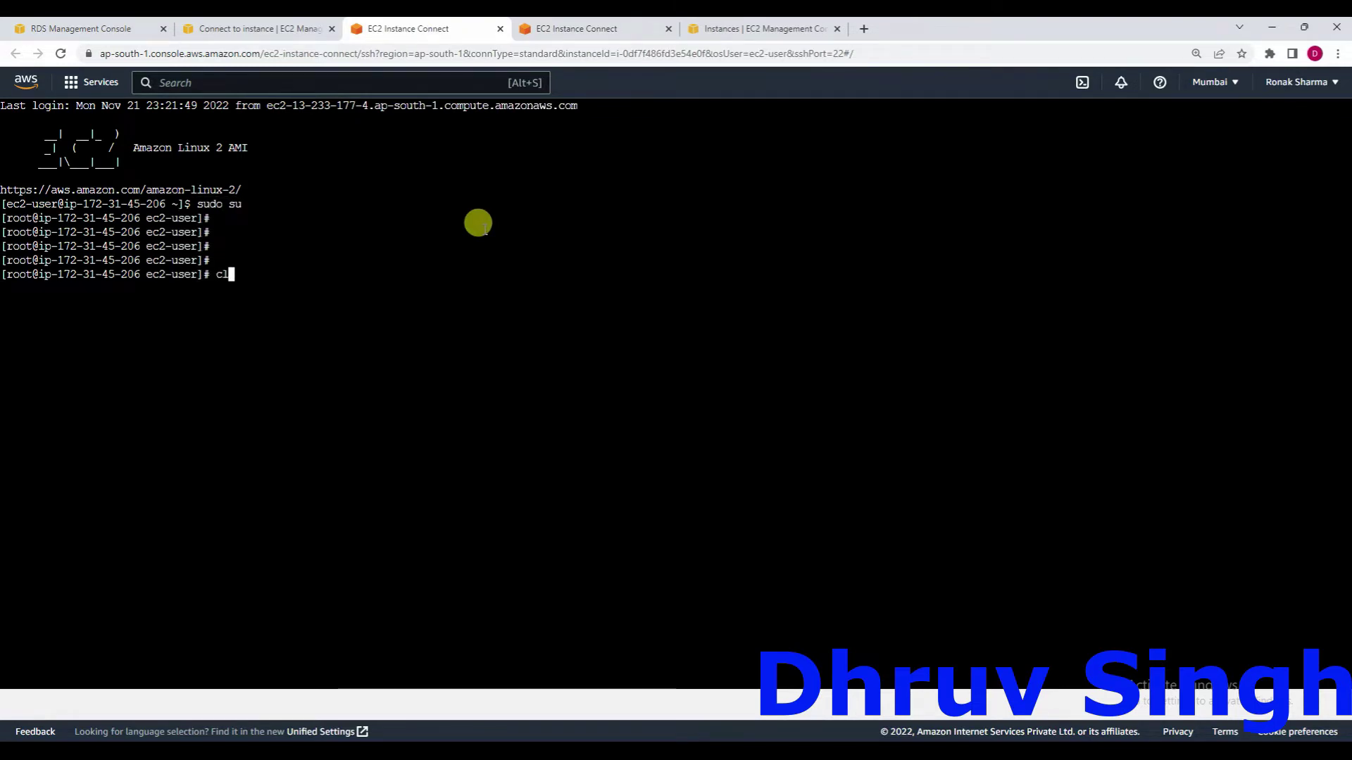
type("ear")
key("Return")
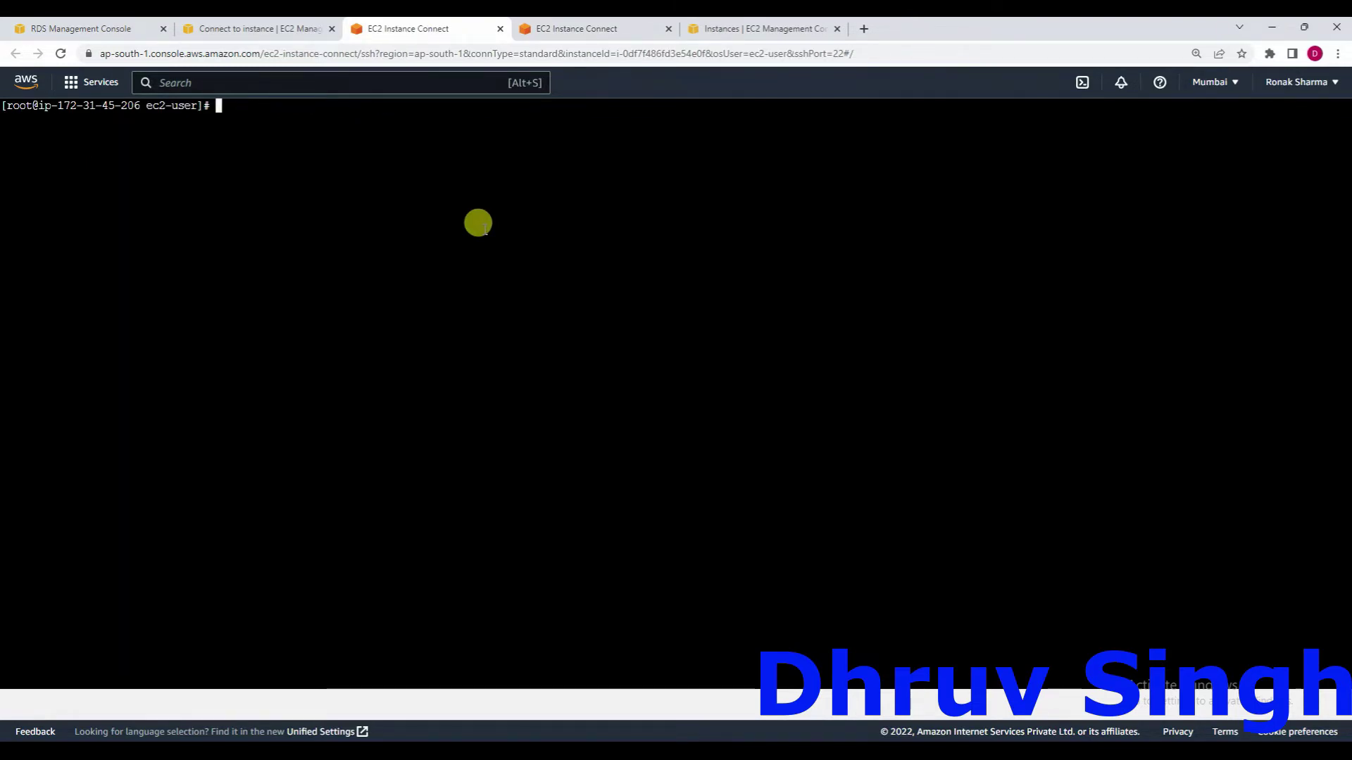
type("nano ")
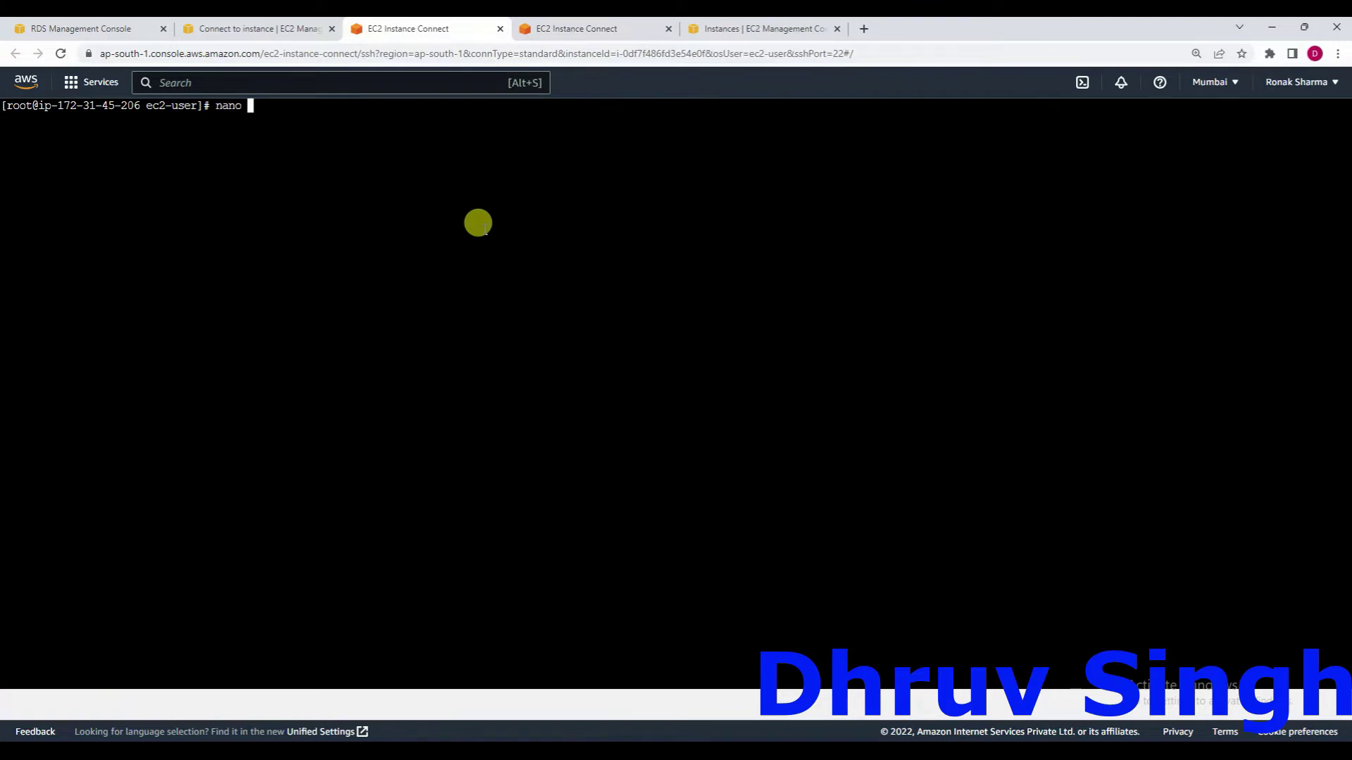
type("rds.py")
key("Return")
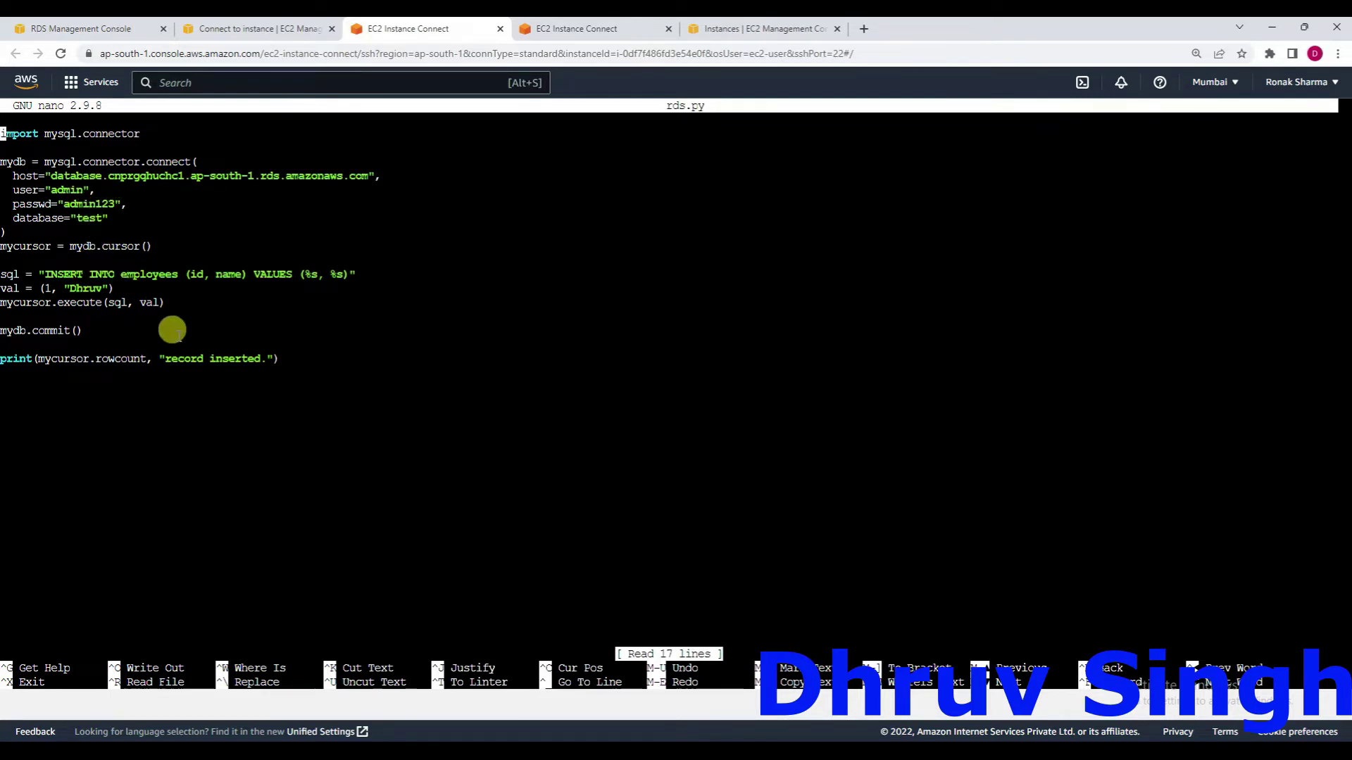
key("ctrl+x")
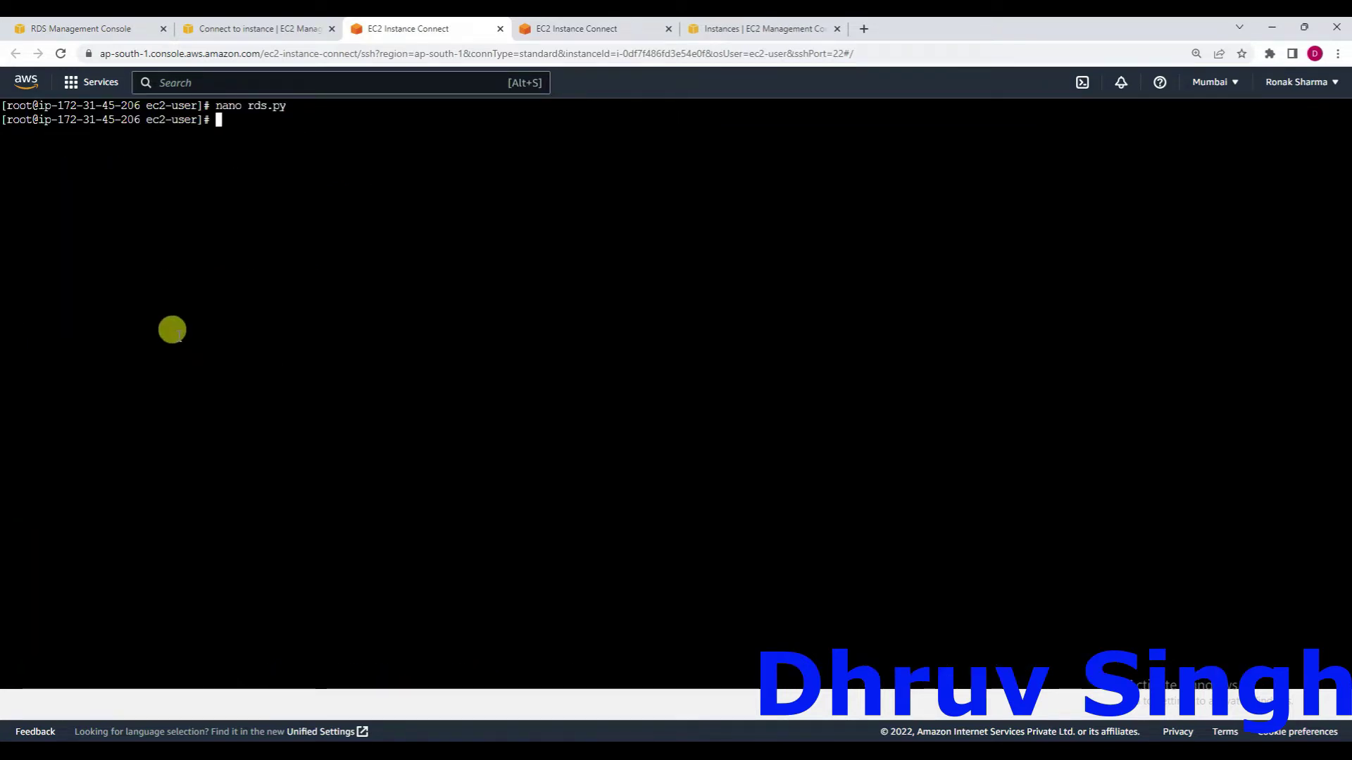
Run python rds.py, then rerun the employees query in the MySQL session to see the new record.
type("python rds.py")
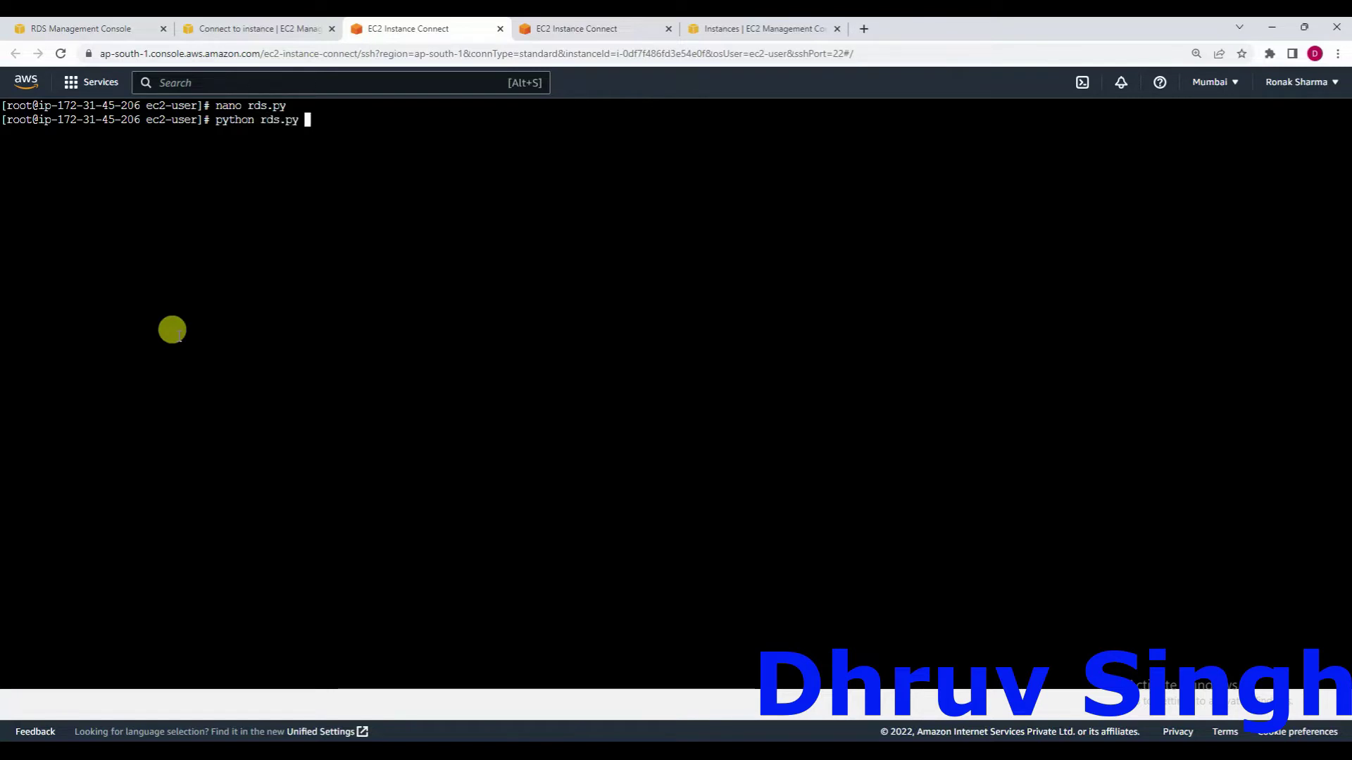
key("Return")
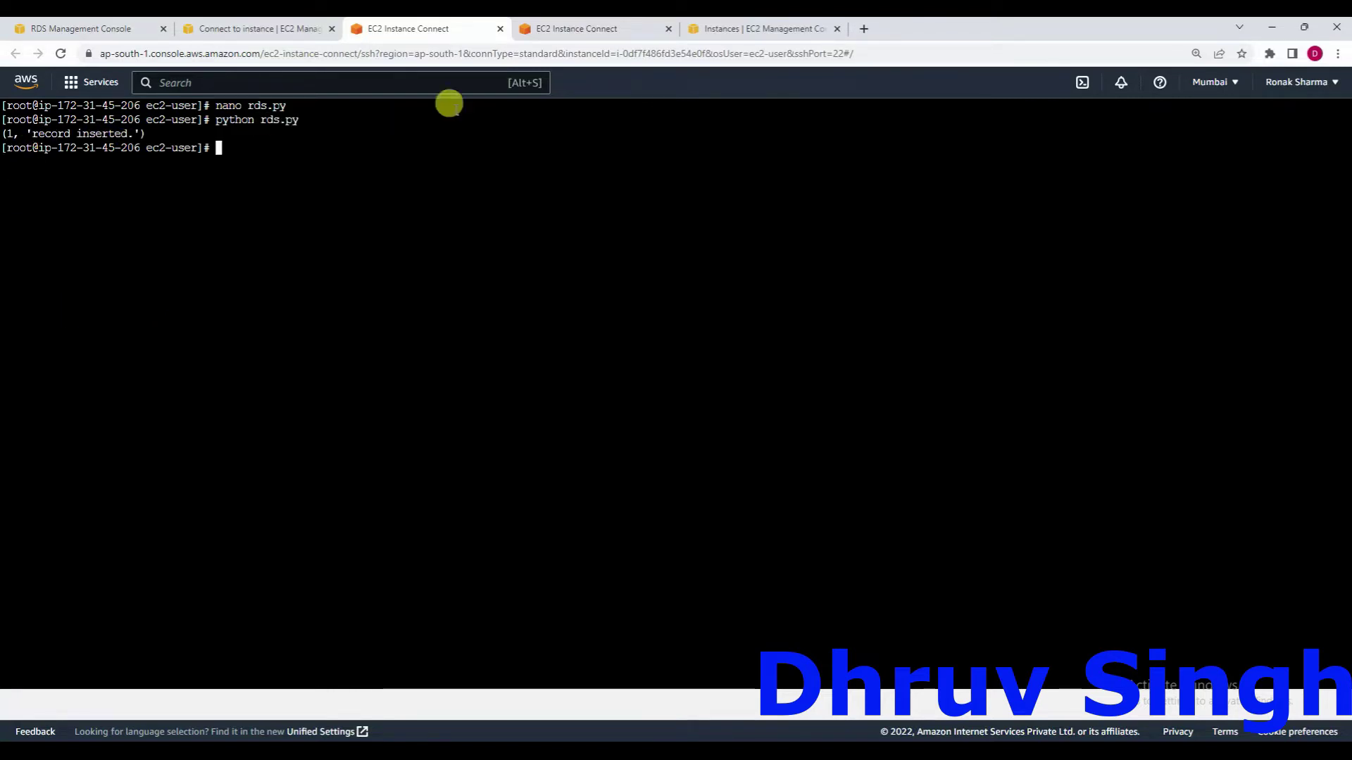
left_click(574, 29)
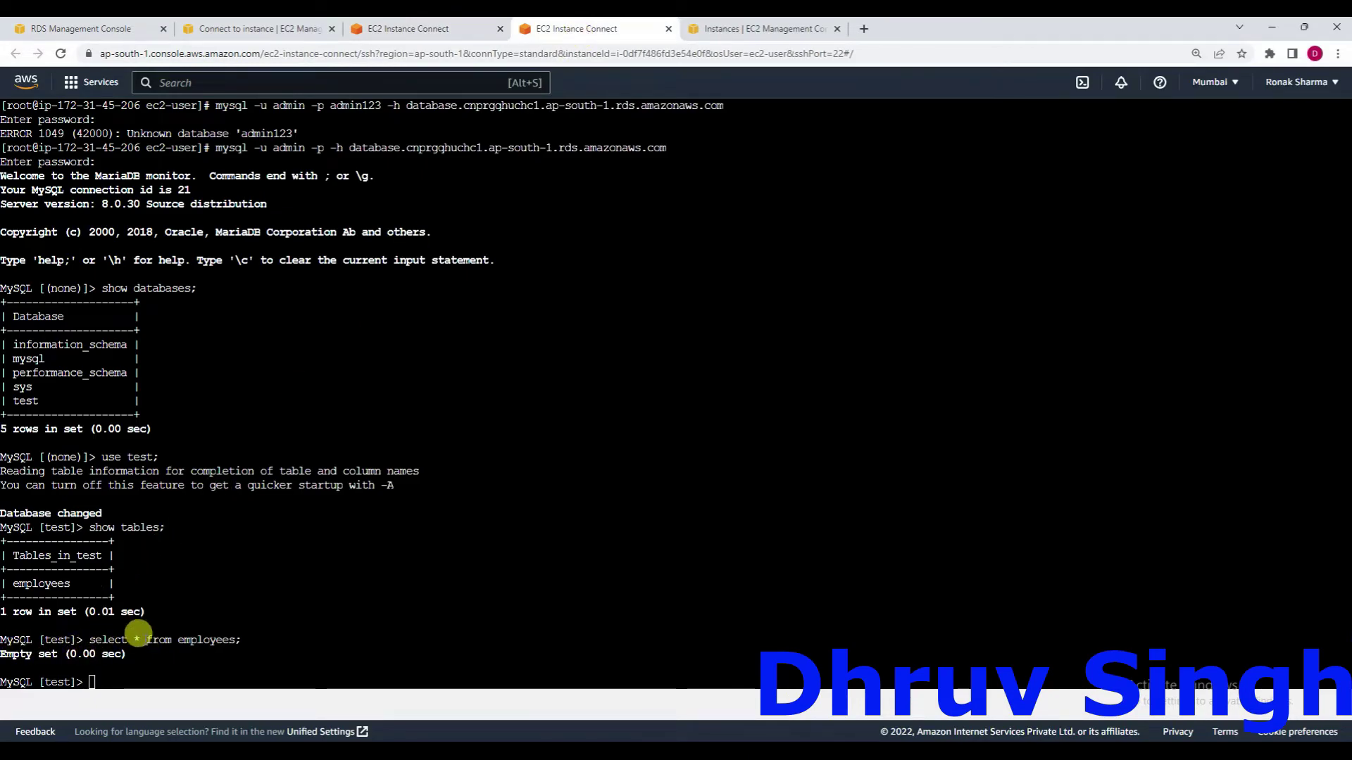
key("Up")
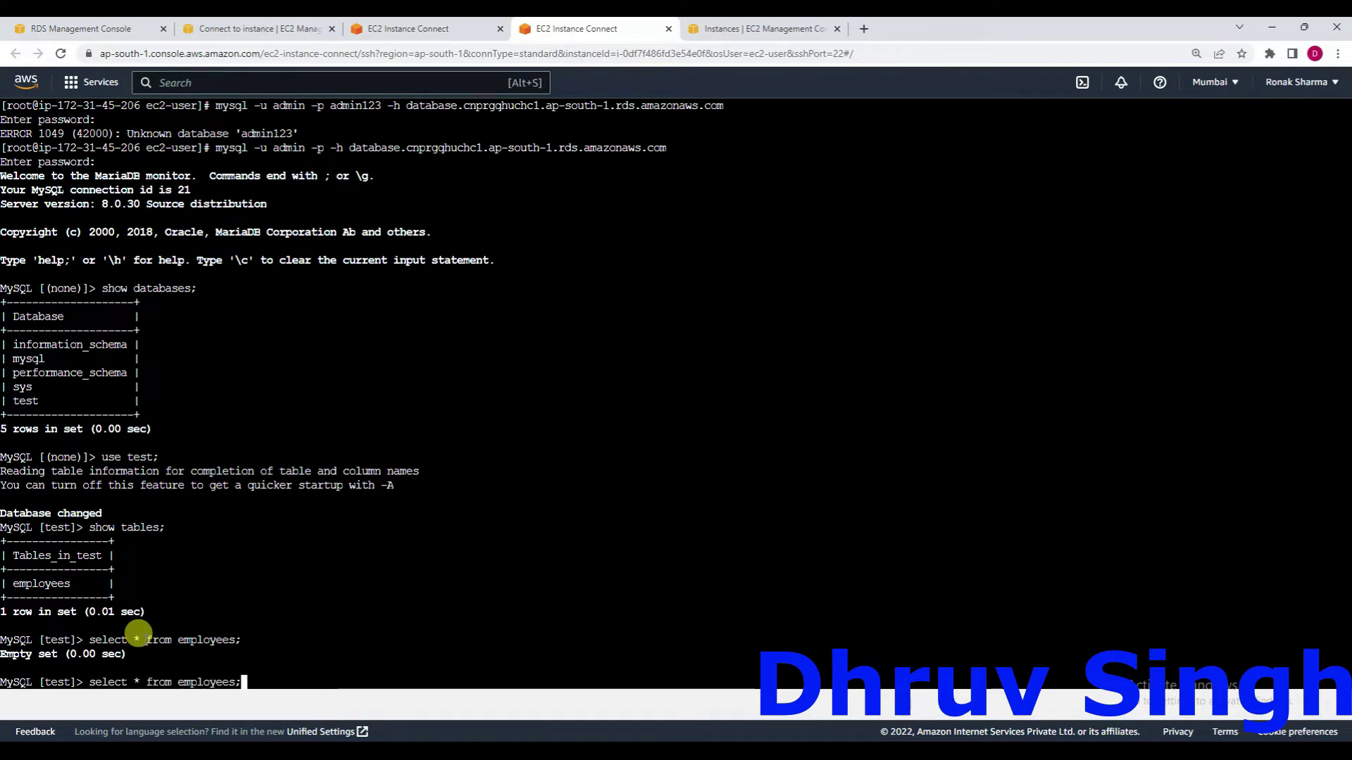
key("Return")
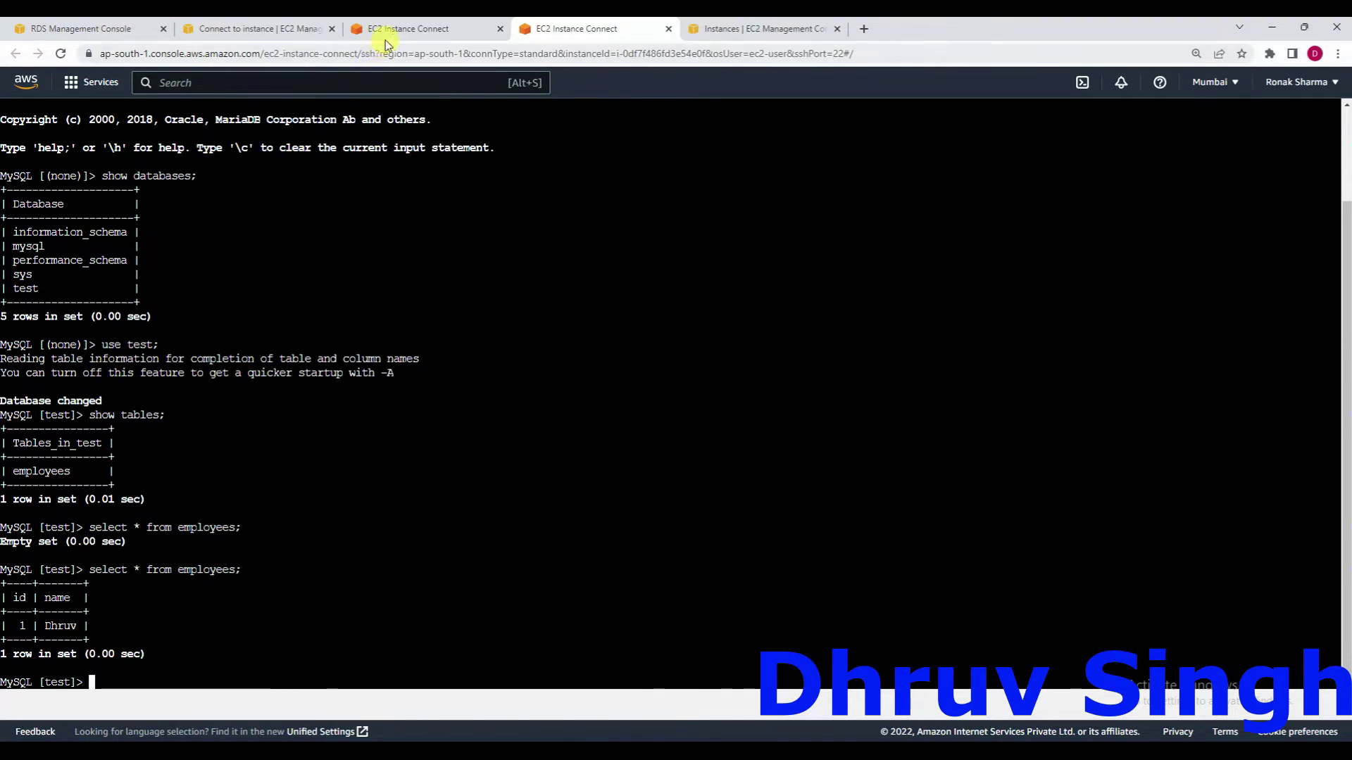
Print the source of rds.py with cat in the shell session.
left_click(385, 31)
type("cat ")
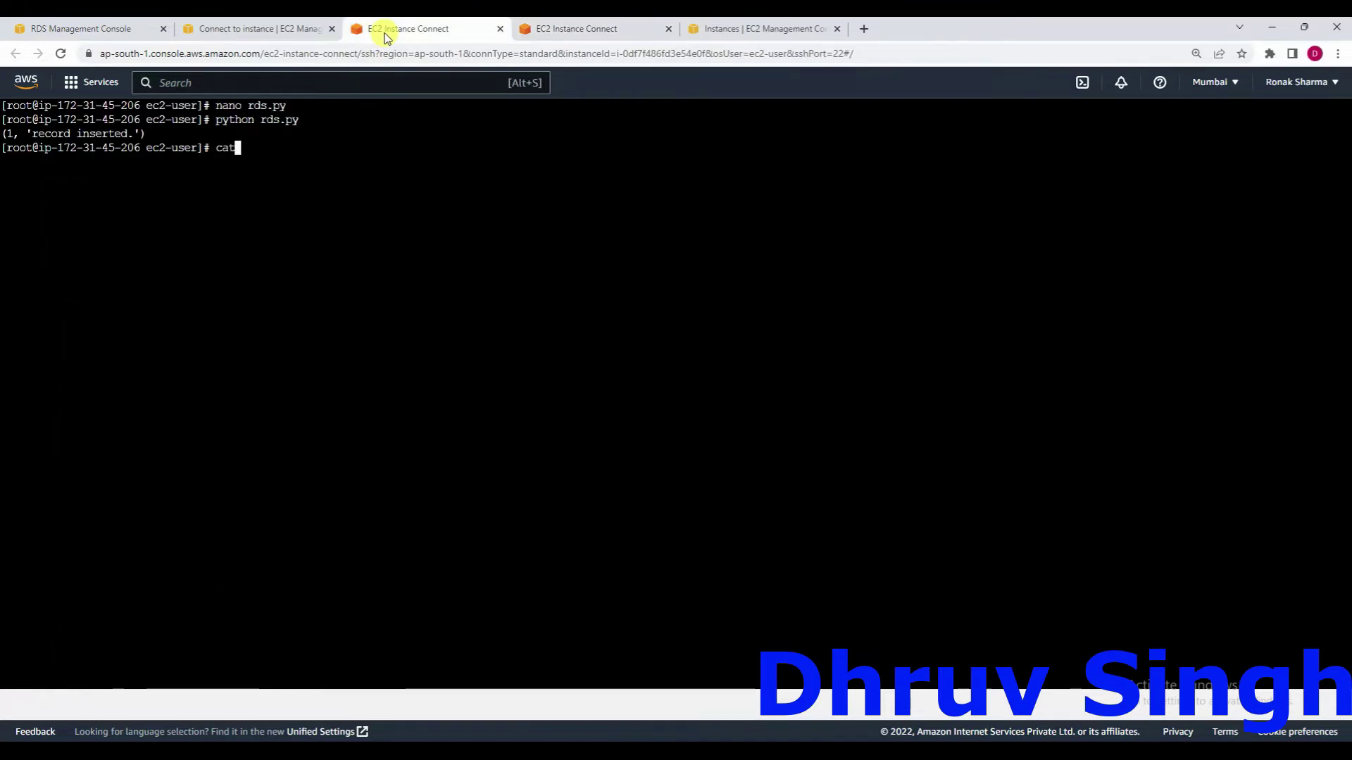
type("rds.py")
key("Return")
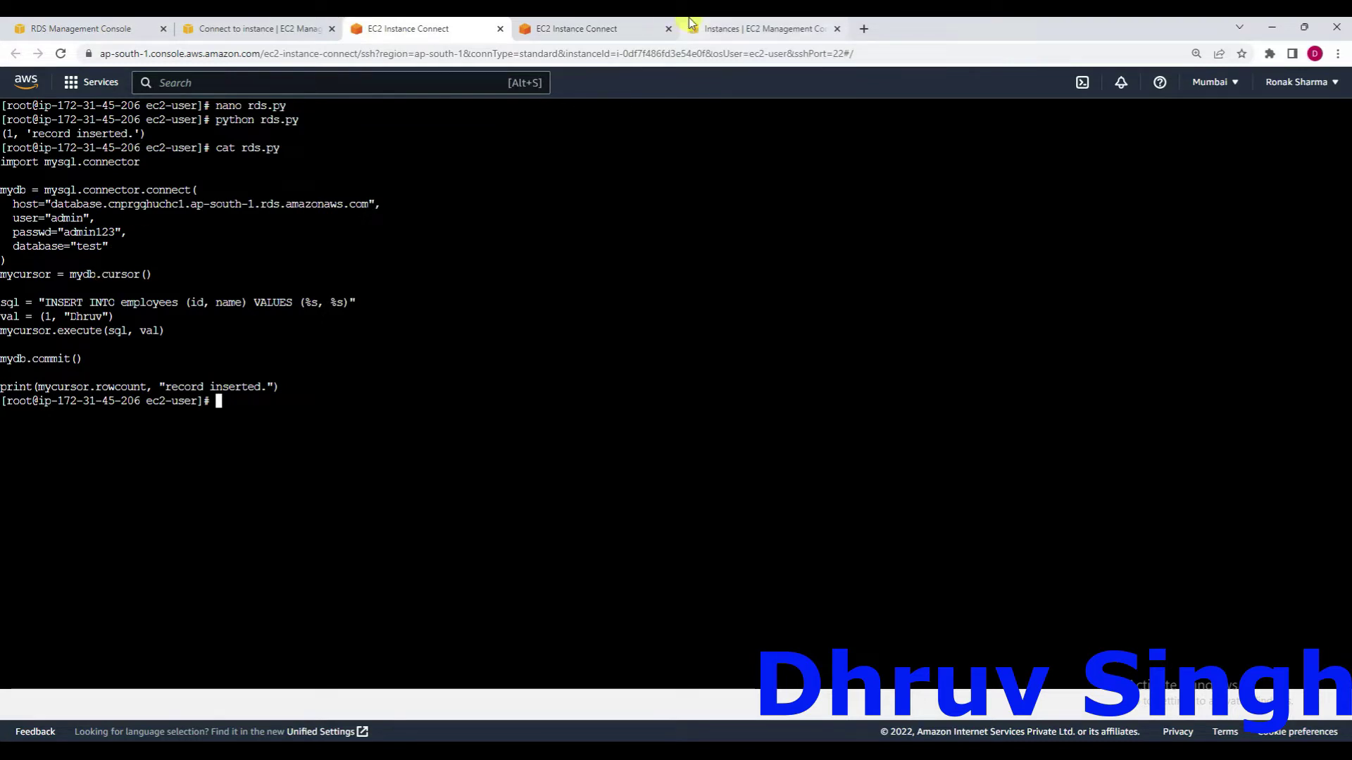
Open Secrets Manager from the Instances tab's search results and duplicate its browser tab.
left_click(711, 27)
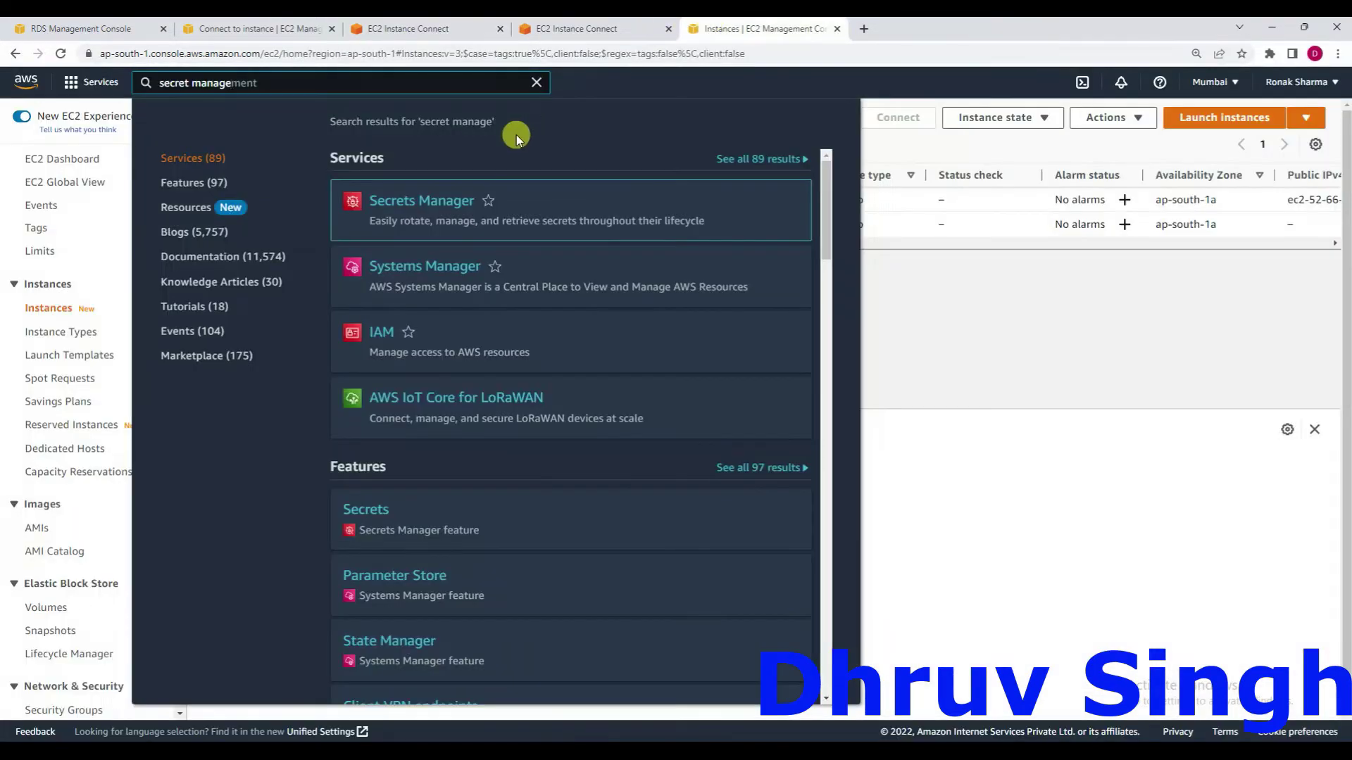
left_click(414, 204)
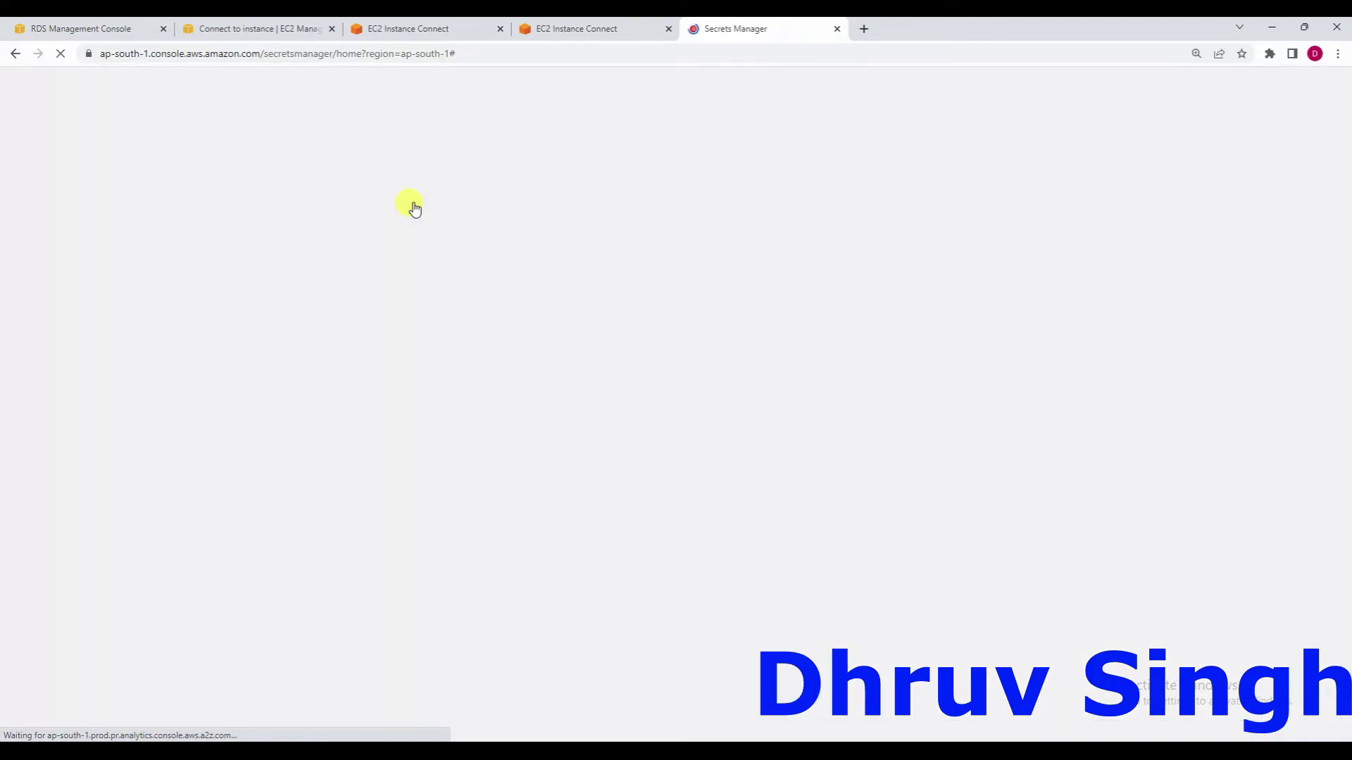
right_click(811, 32)
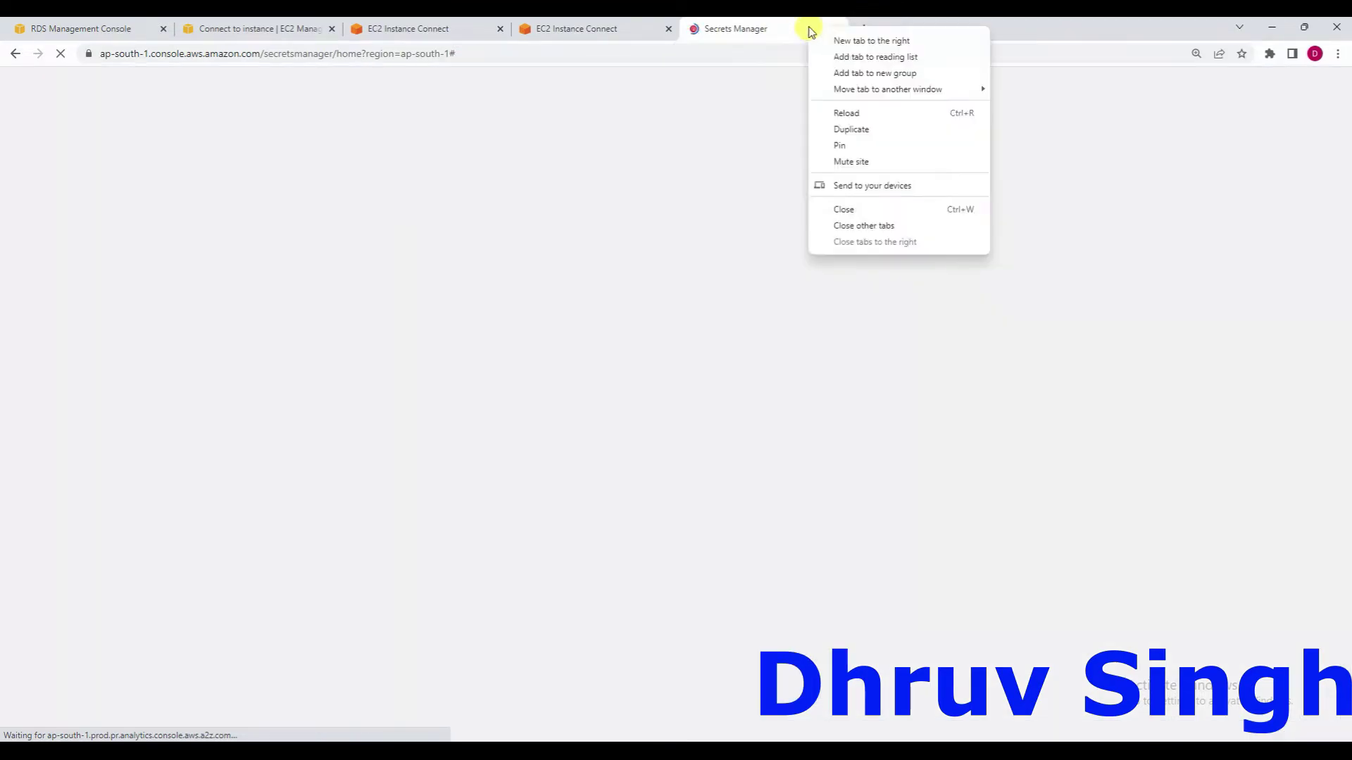
left_click(853, 130)
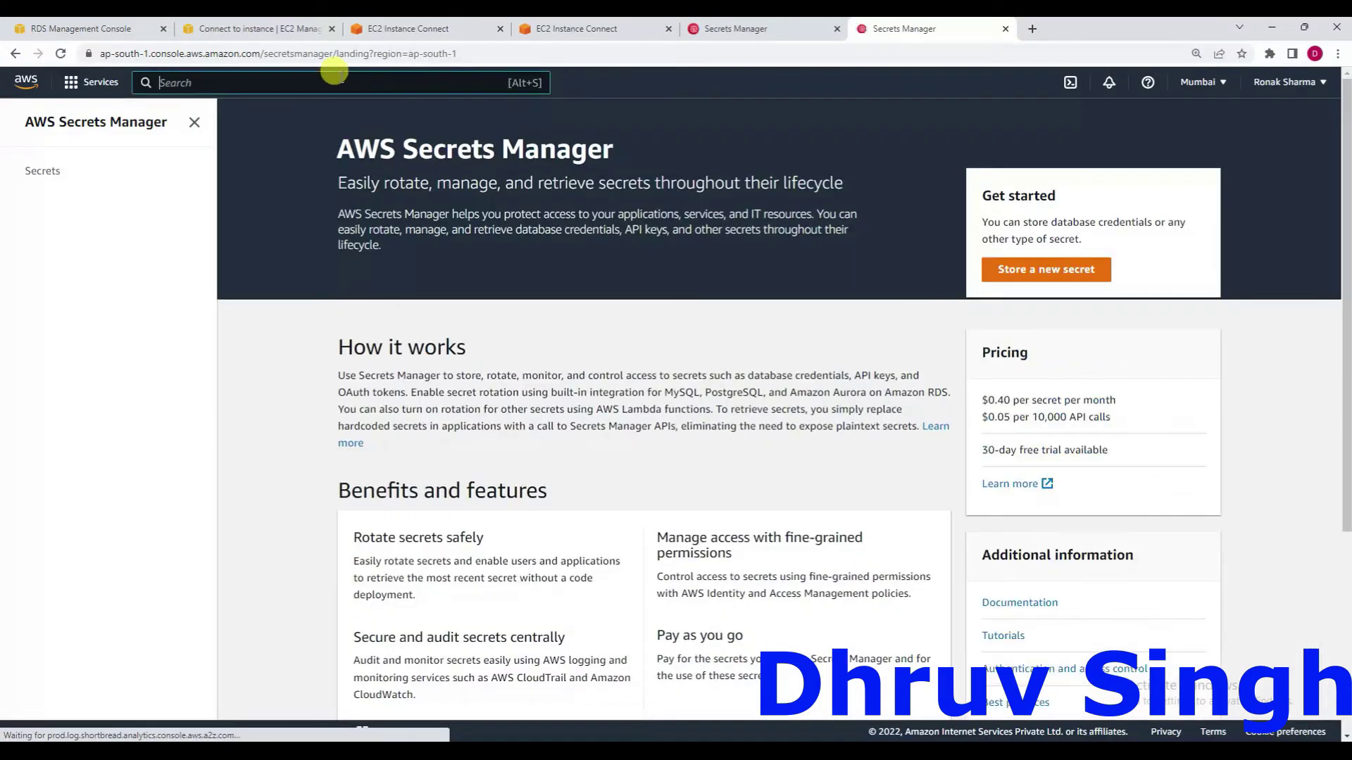
Search the console for 'lambda' and open the Lambda service.
left_click(334, 75)
type("lam")
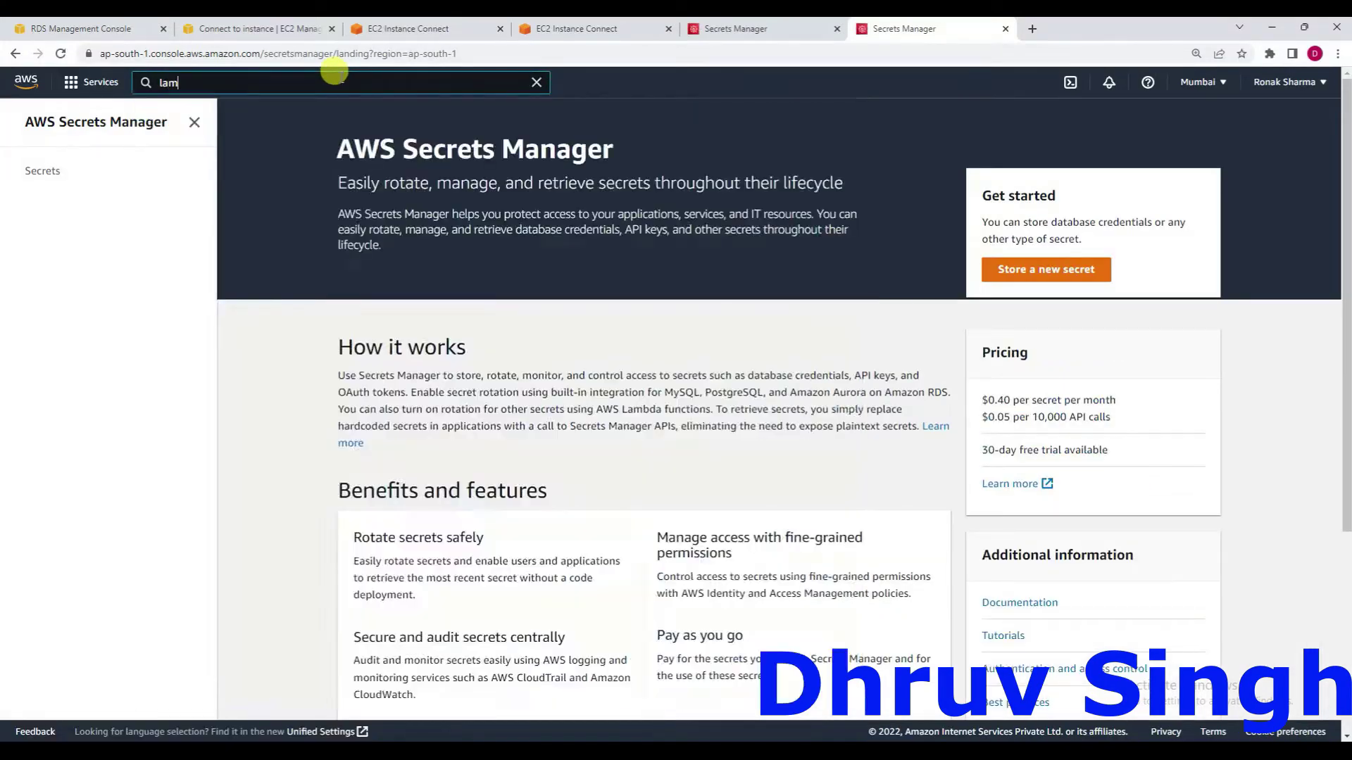
type("bda")
left_click(390, 206)
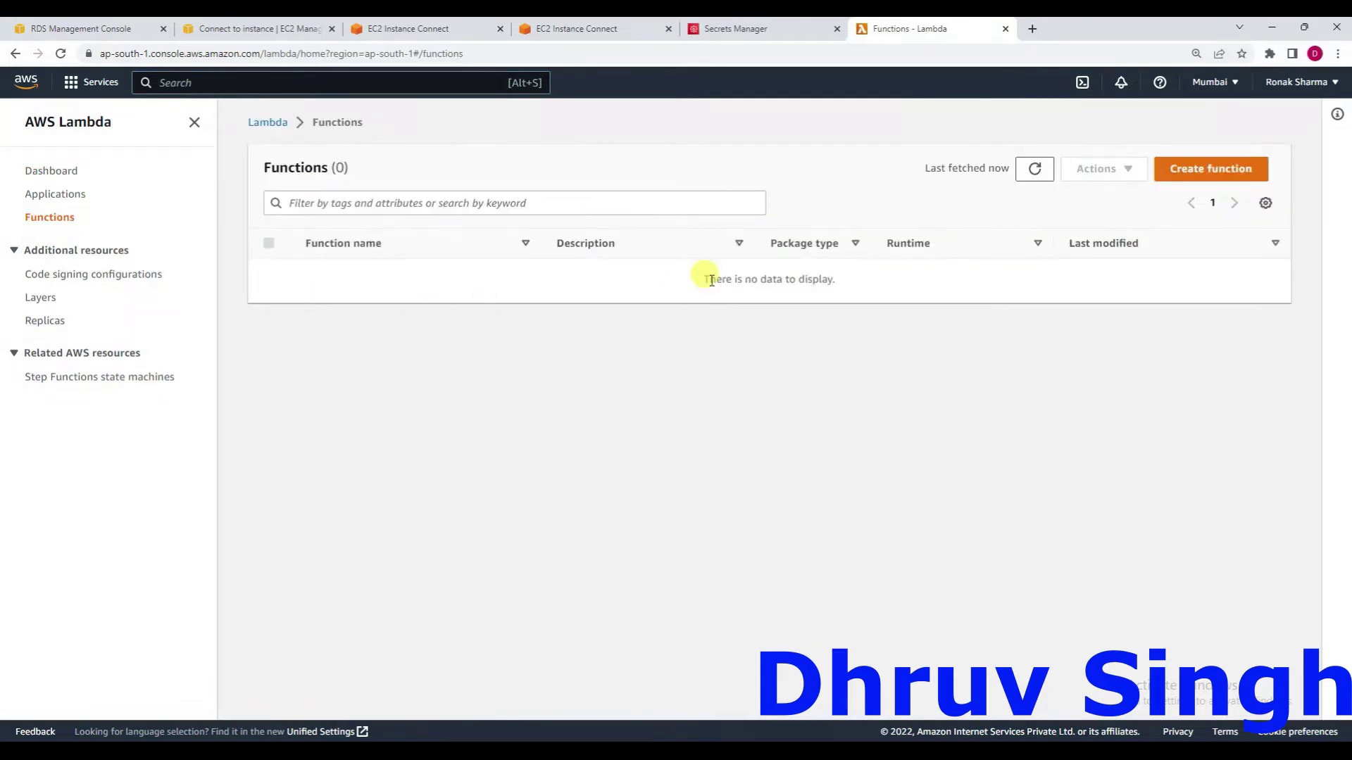
Return to the Secrets Manager tab and look over its landing page.
left_click(762, 23)
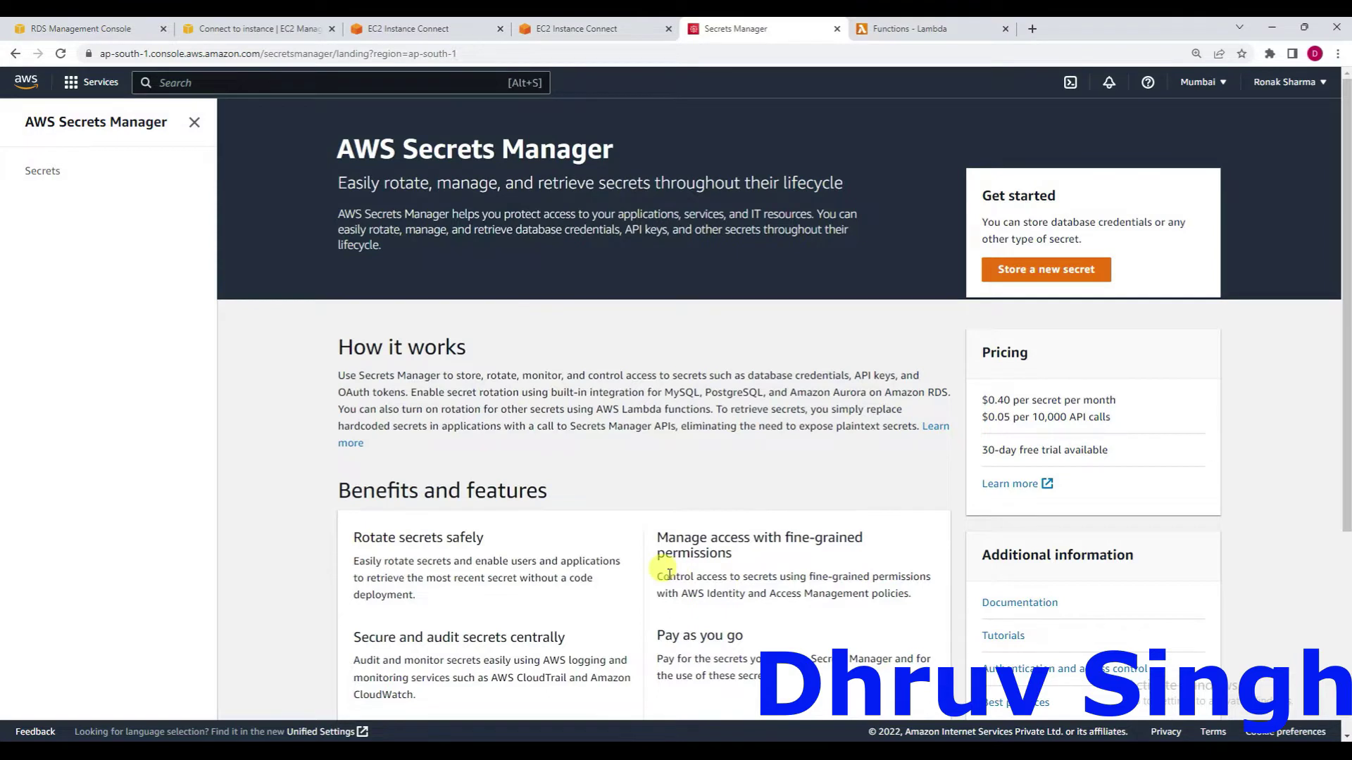
scroll(634, 507, "down", 2)
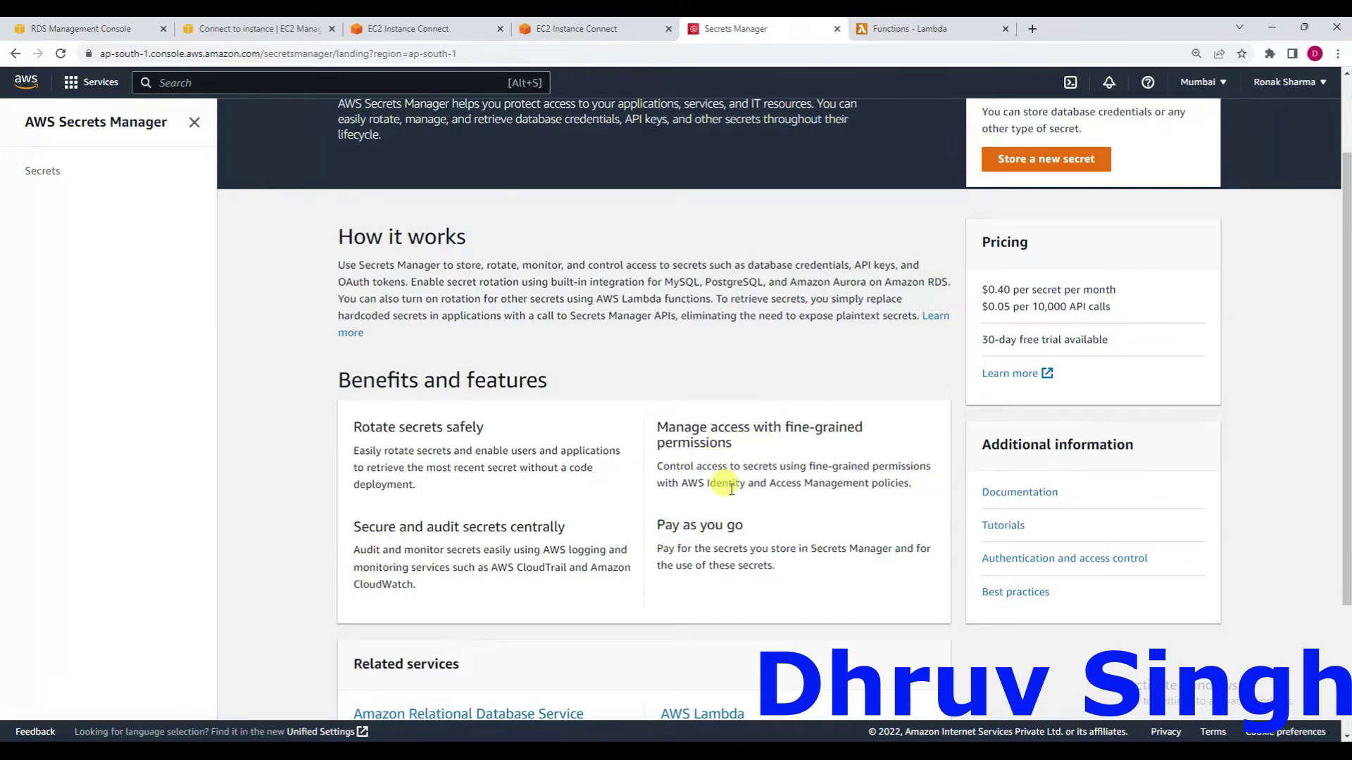
scroll(722, 479, "up", 2)
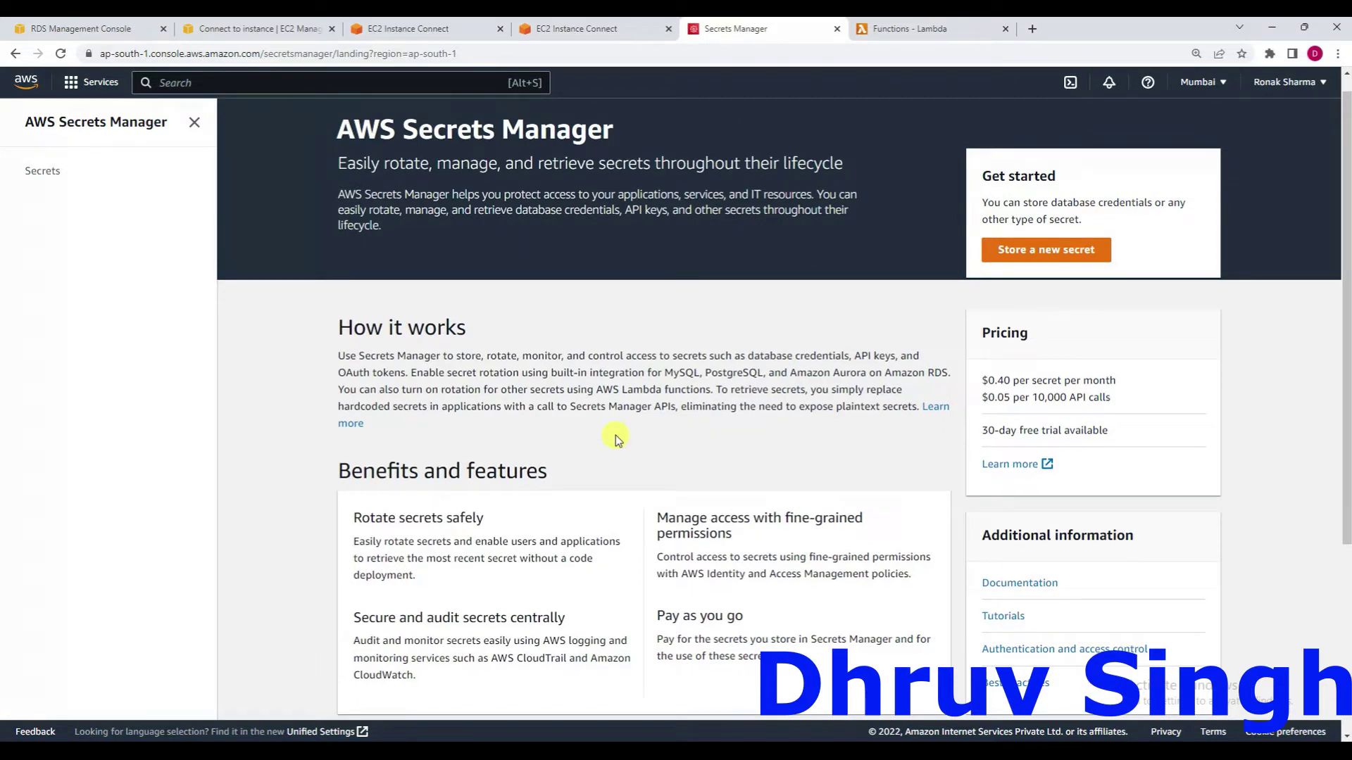
Start storing a new secret with user name admin and the database password, shown in plain text.
left_click(1045, 252)
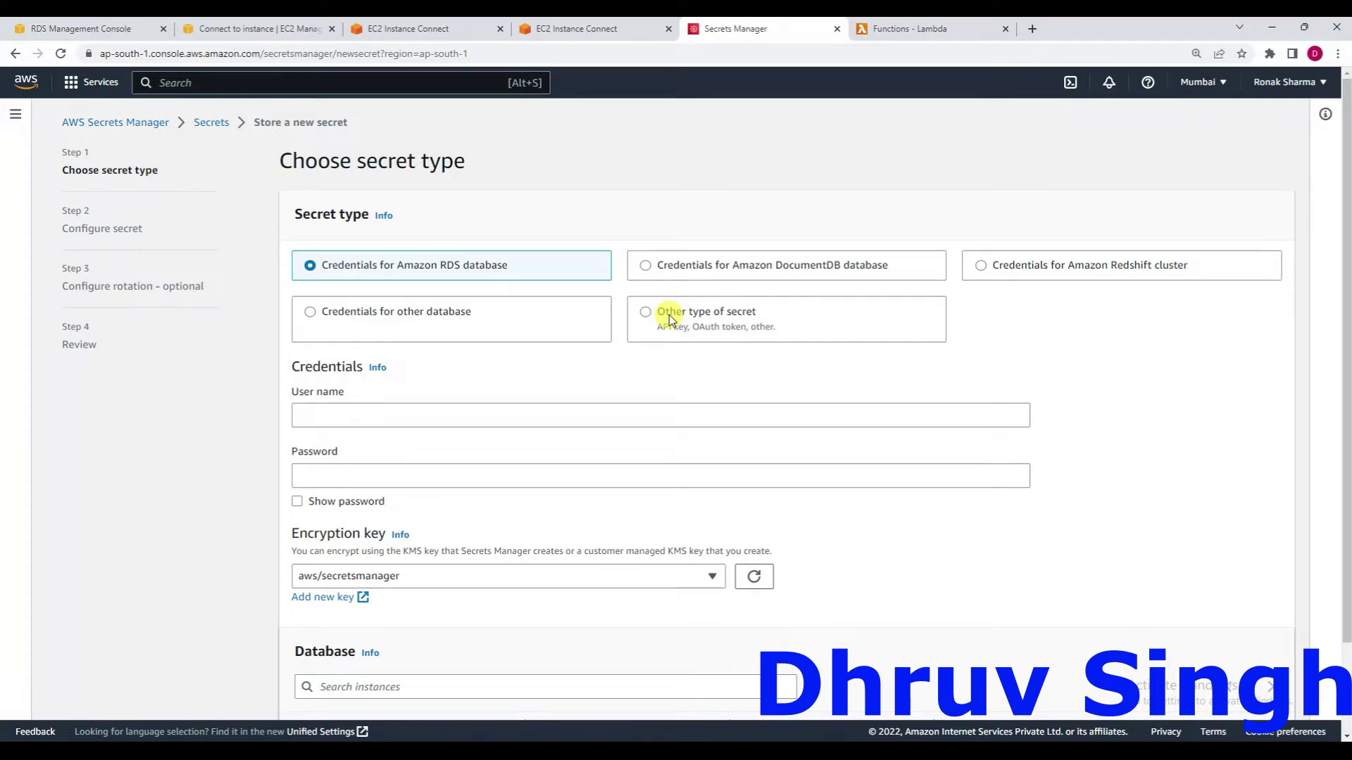
left_click(433, 420)
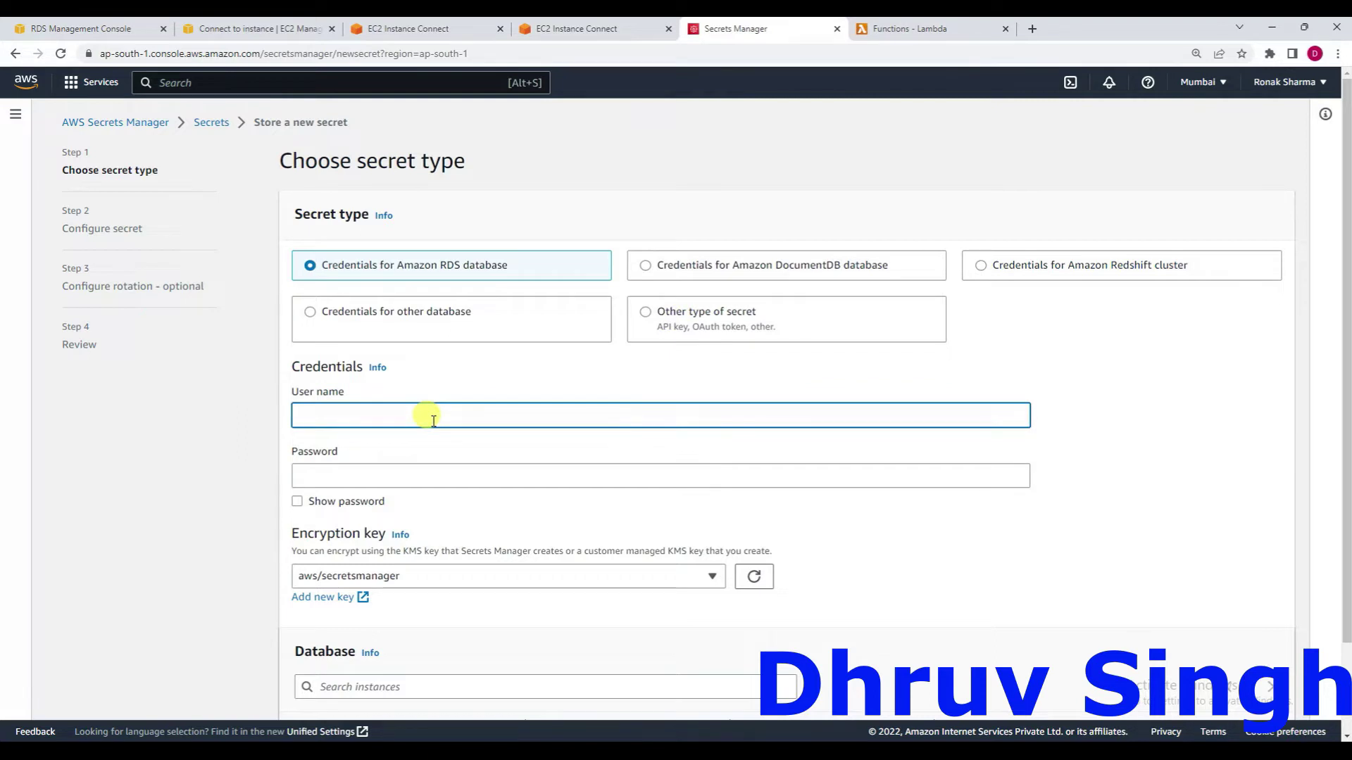
type("admin")
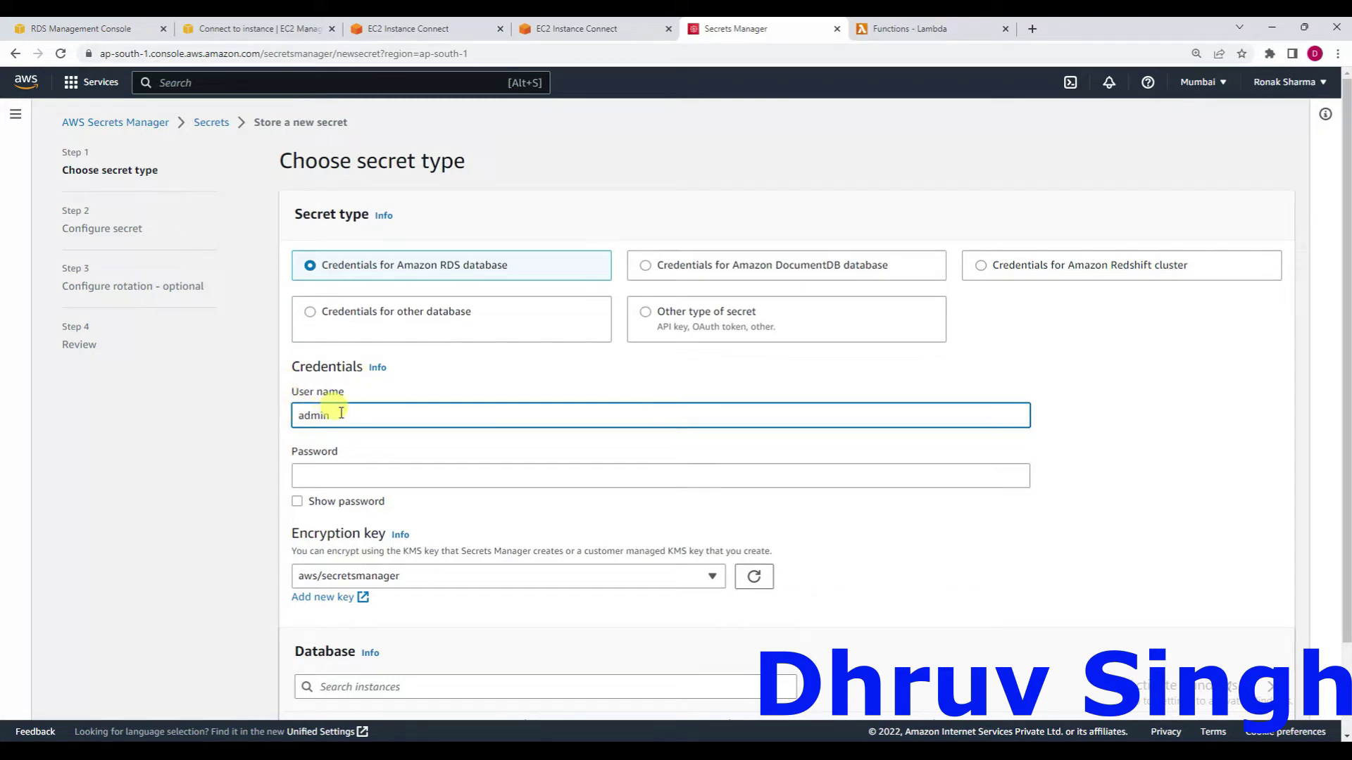
left_click(325, 477)
type("•••••••")
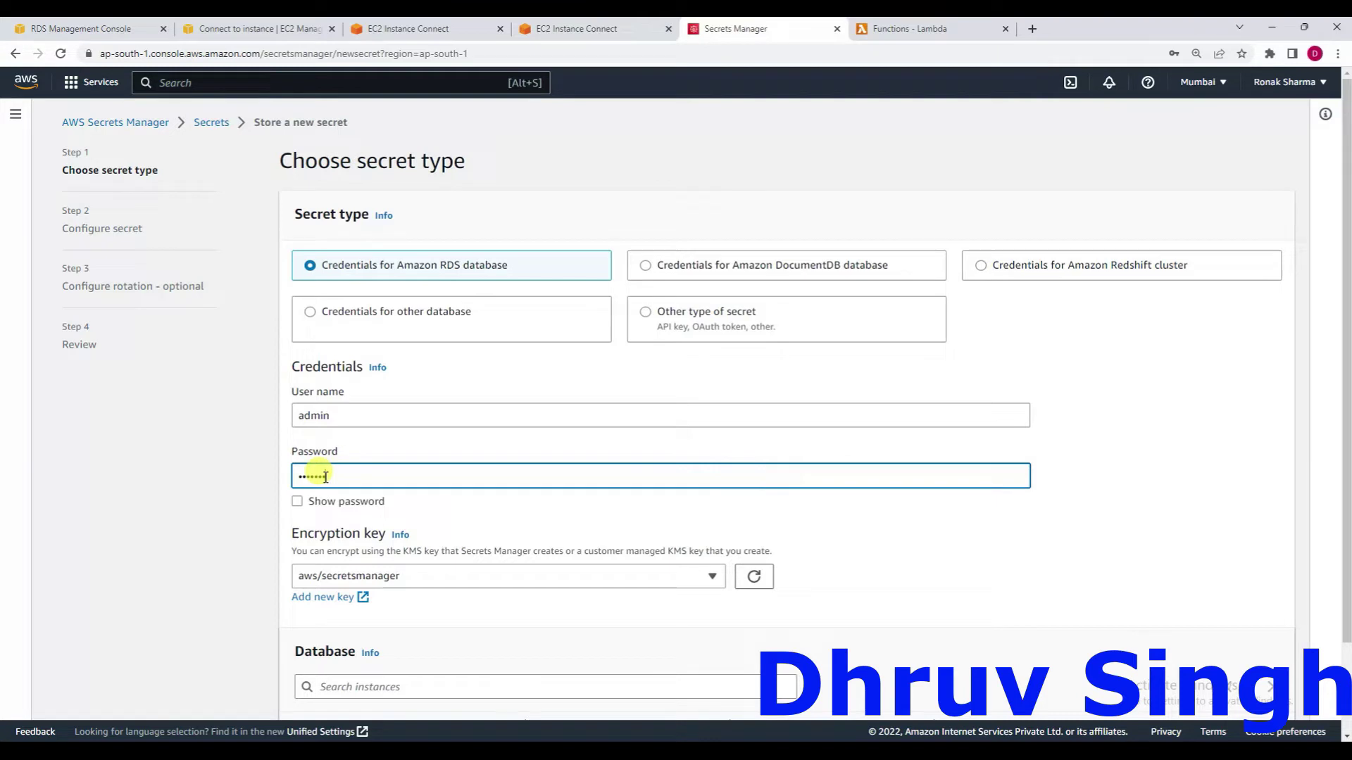
type("•")
scroll(431, 499, "down", 2)
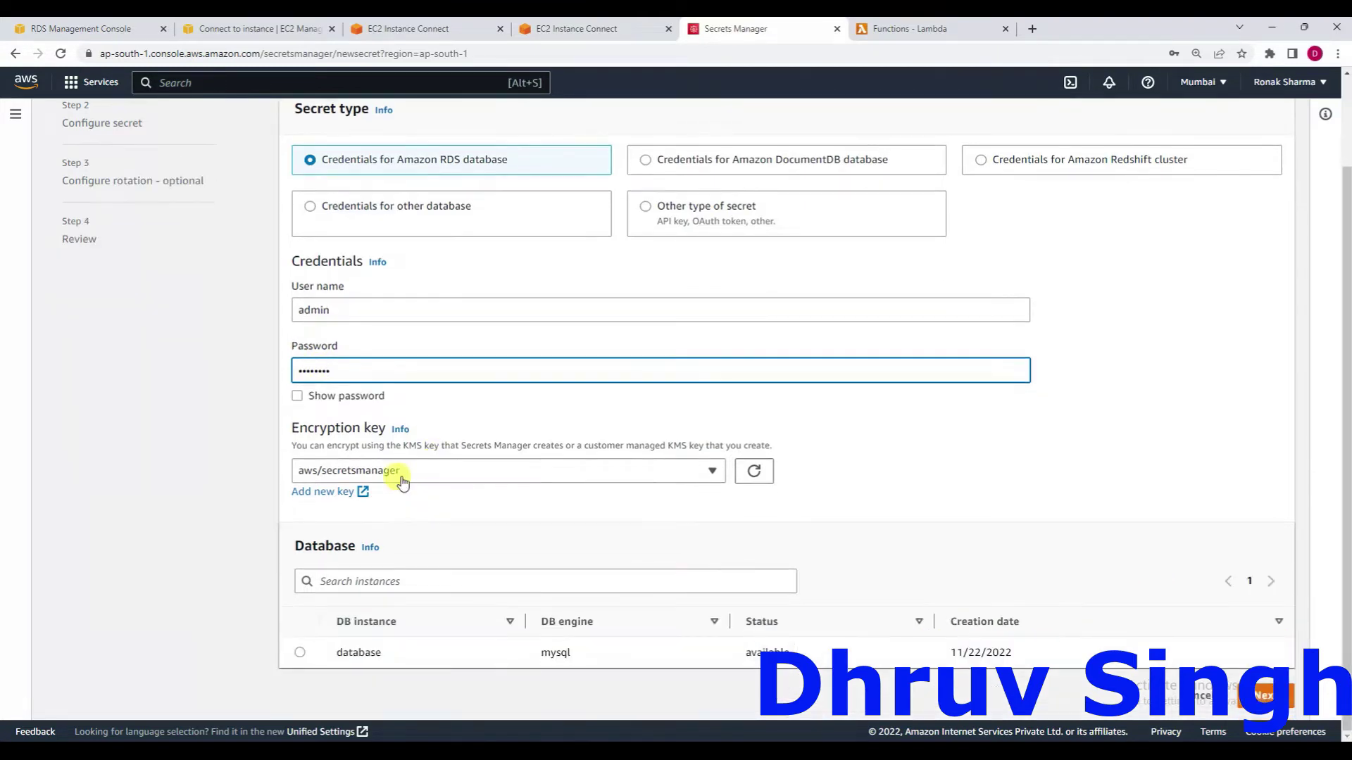
left_click(310, 396)
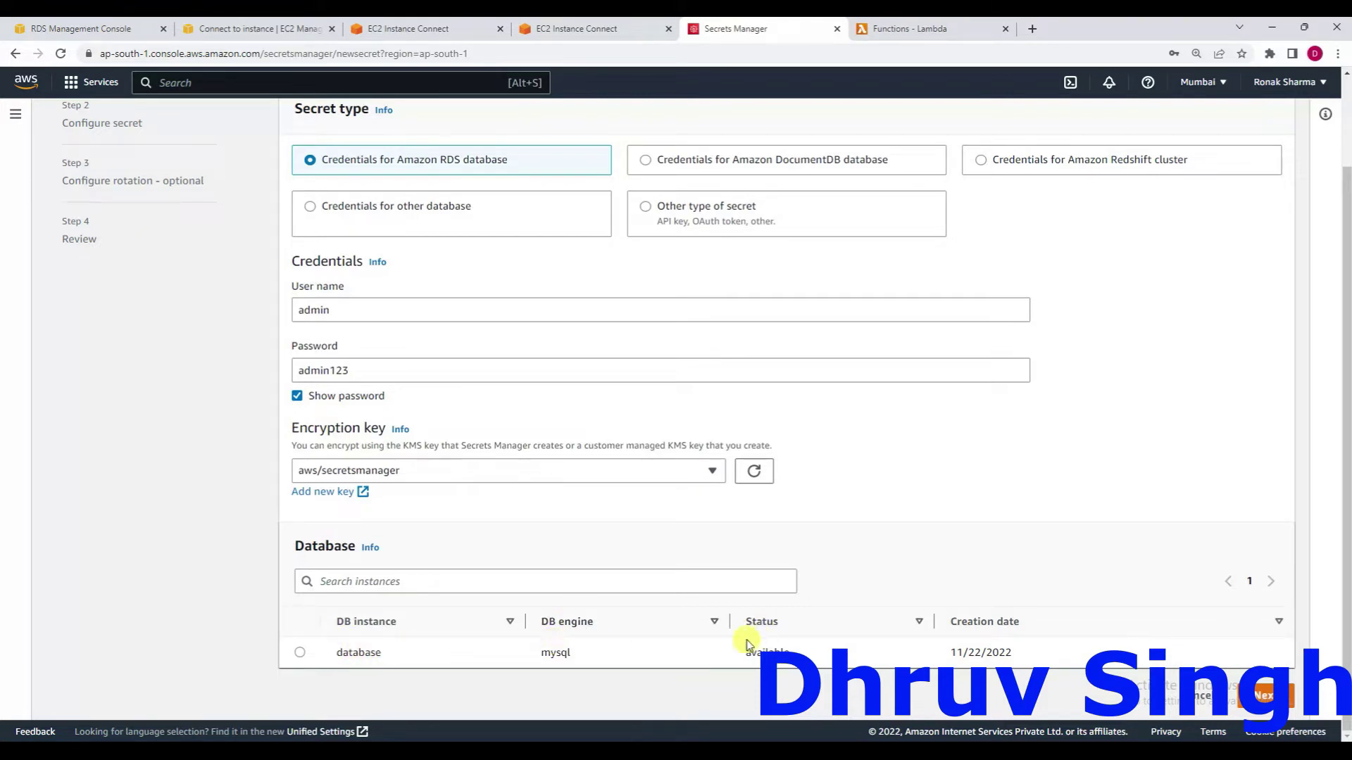
Select the MySQL instance 'database' for the credentials and continue past the first step.
left_click(111, 24)
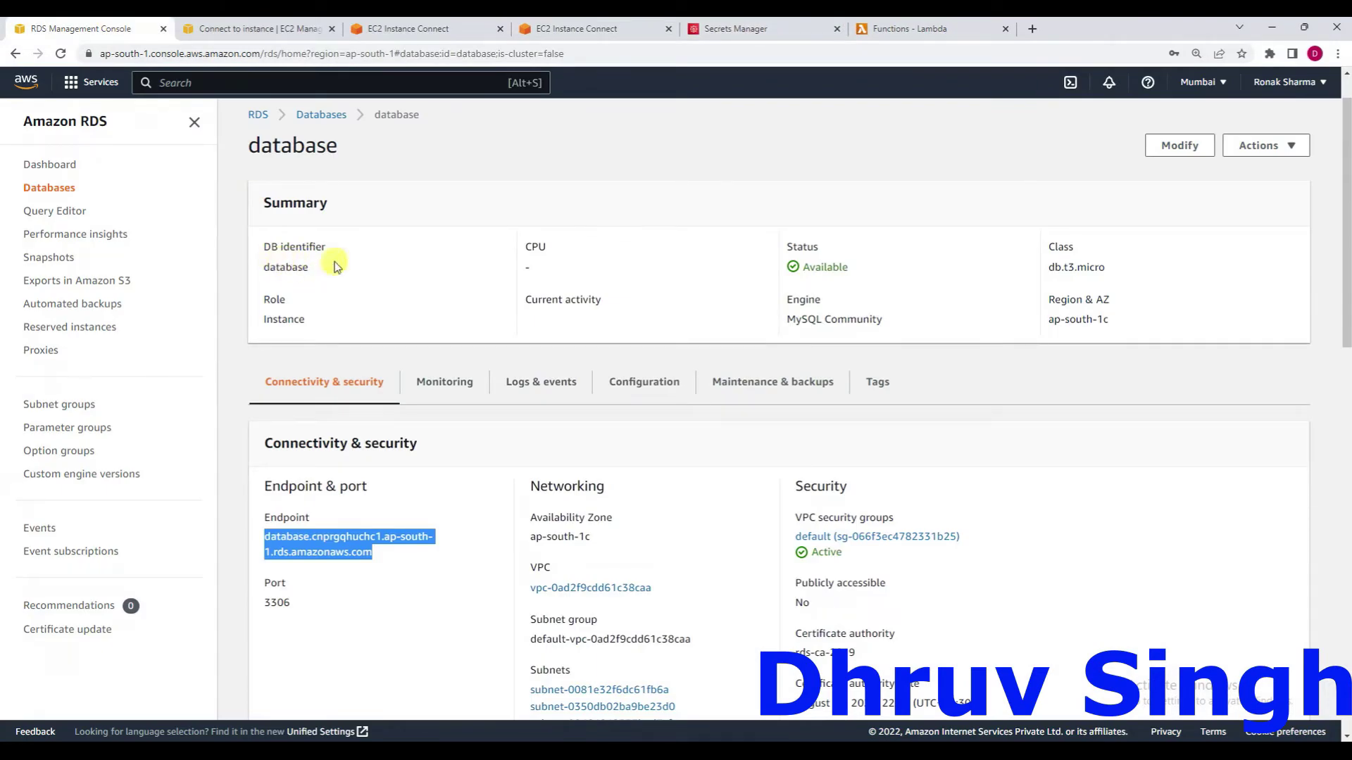
left_click(736, 29)
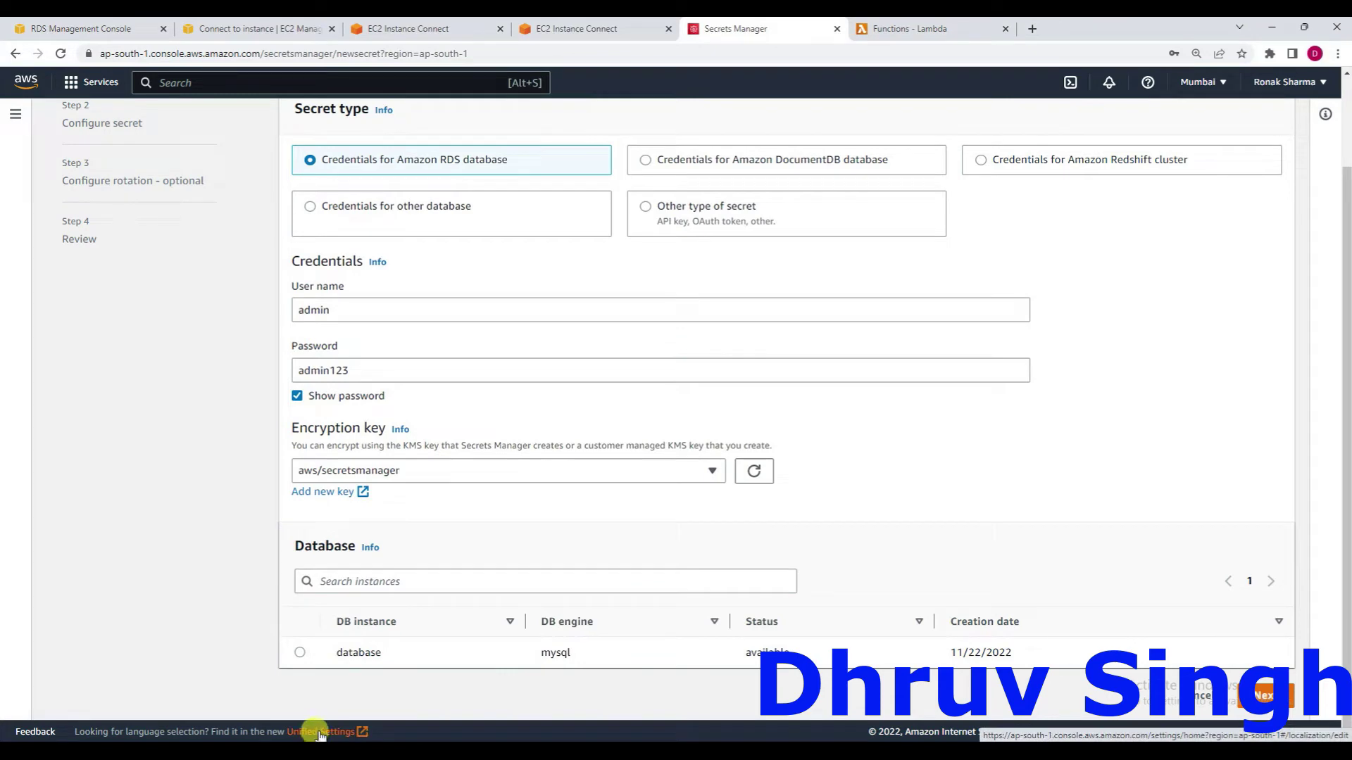
left_click(300, 653)
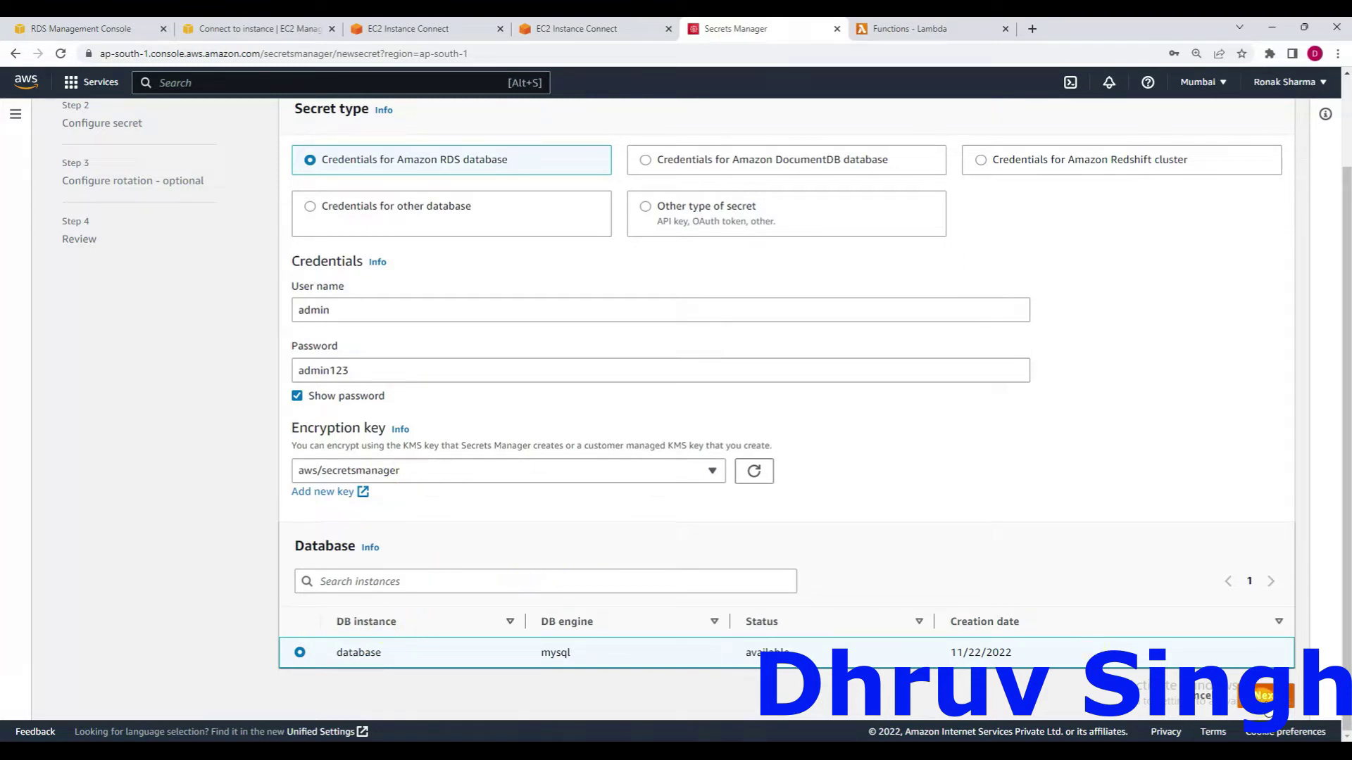
left_click(1264, 696)
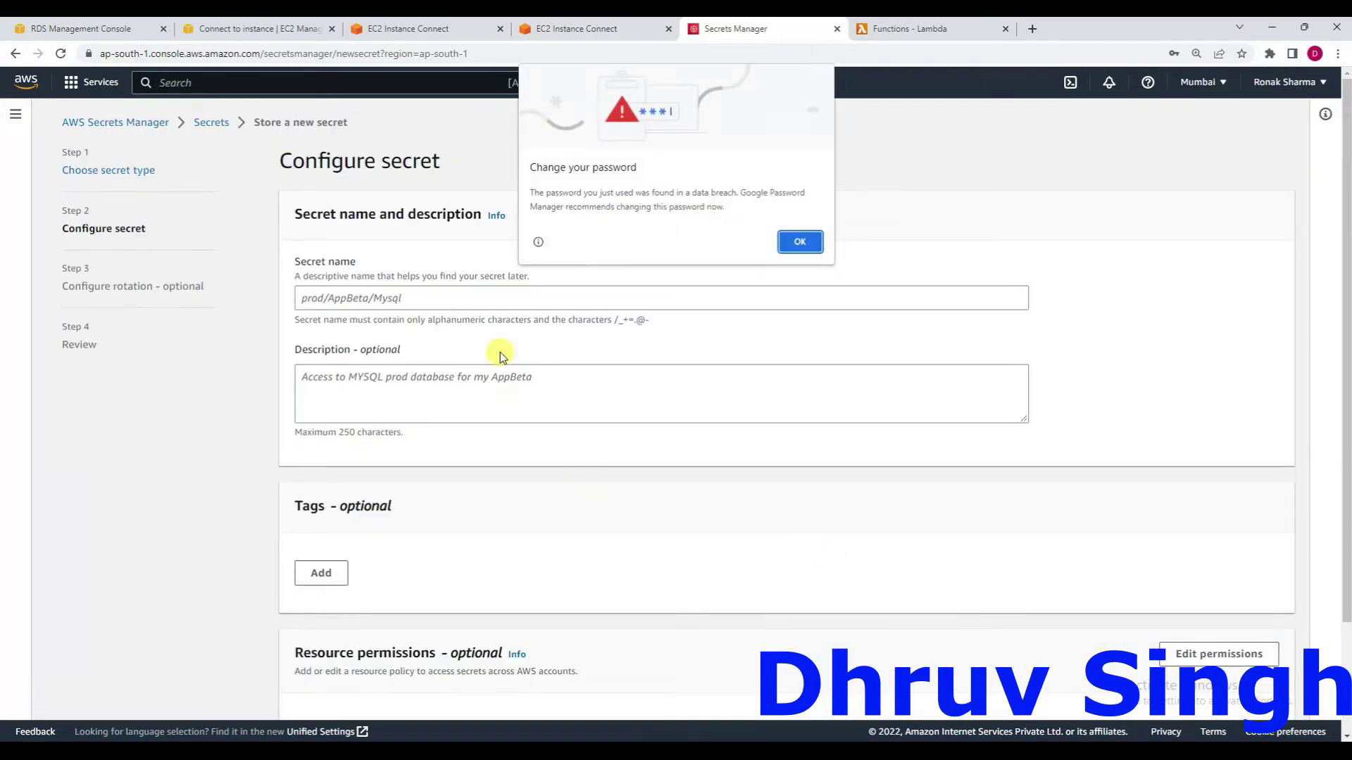
Dismiss the browser popups and name the secret test/sample1 after test/sample clashed.
left_click(798, 243)
left_click(479, 296)
type("tes")
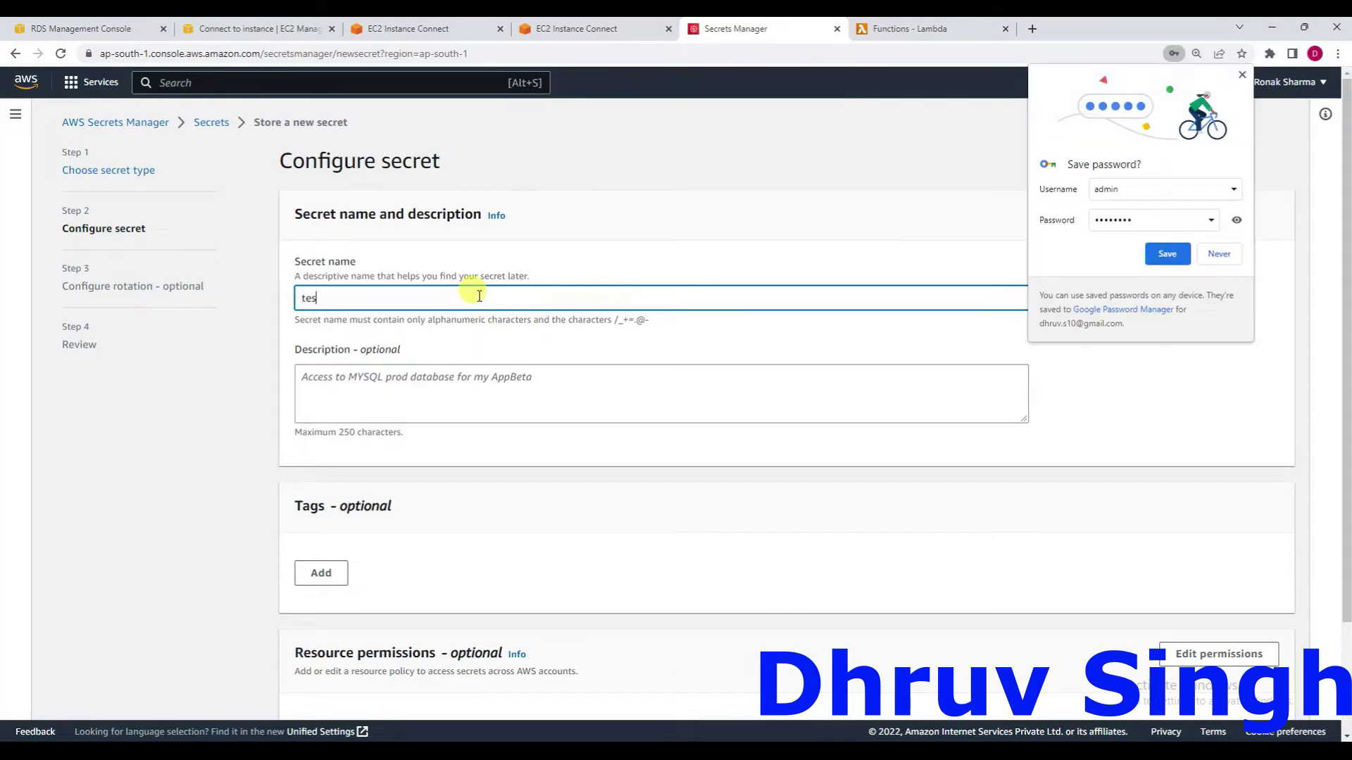
type("t/sample")
left_click(1218, 253)
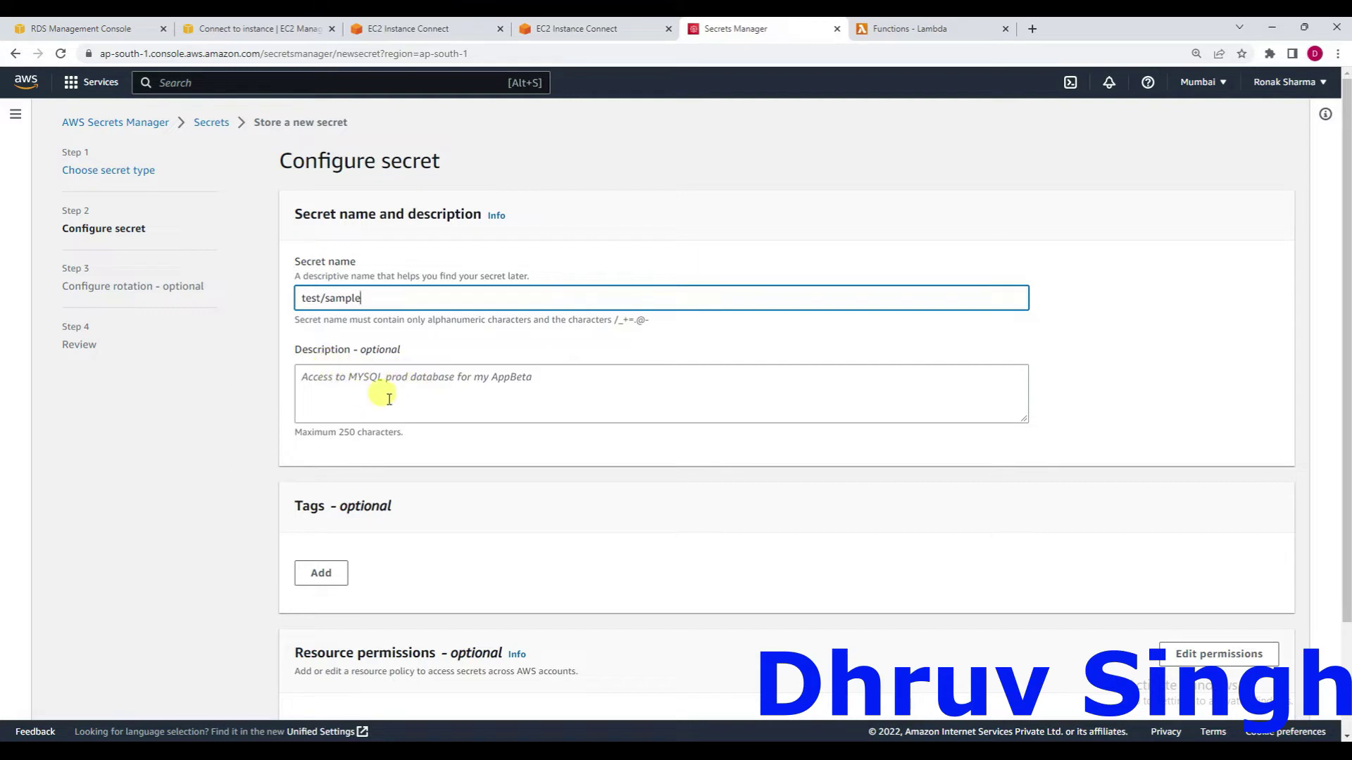
scroll(389, 400, "down", 2)
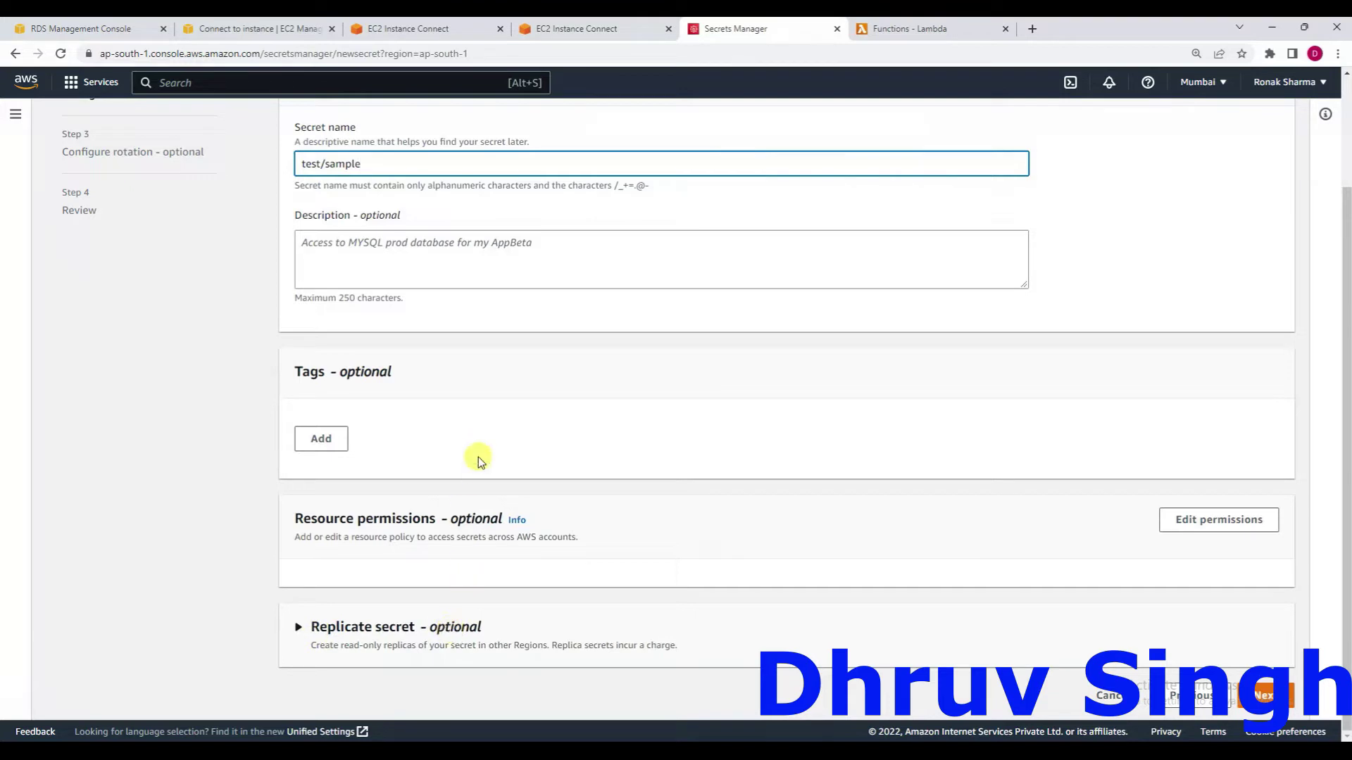
left_click(1263, 696)
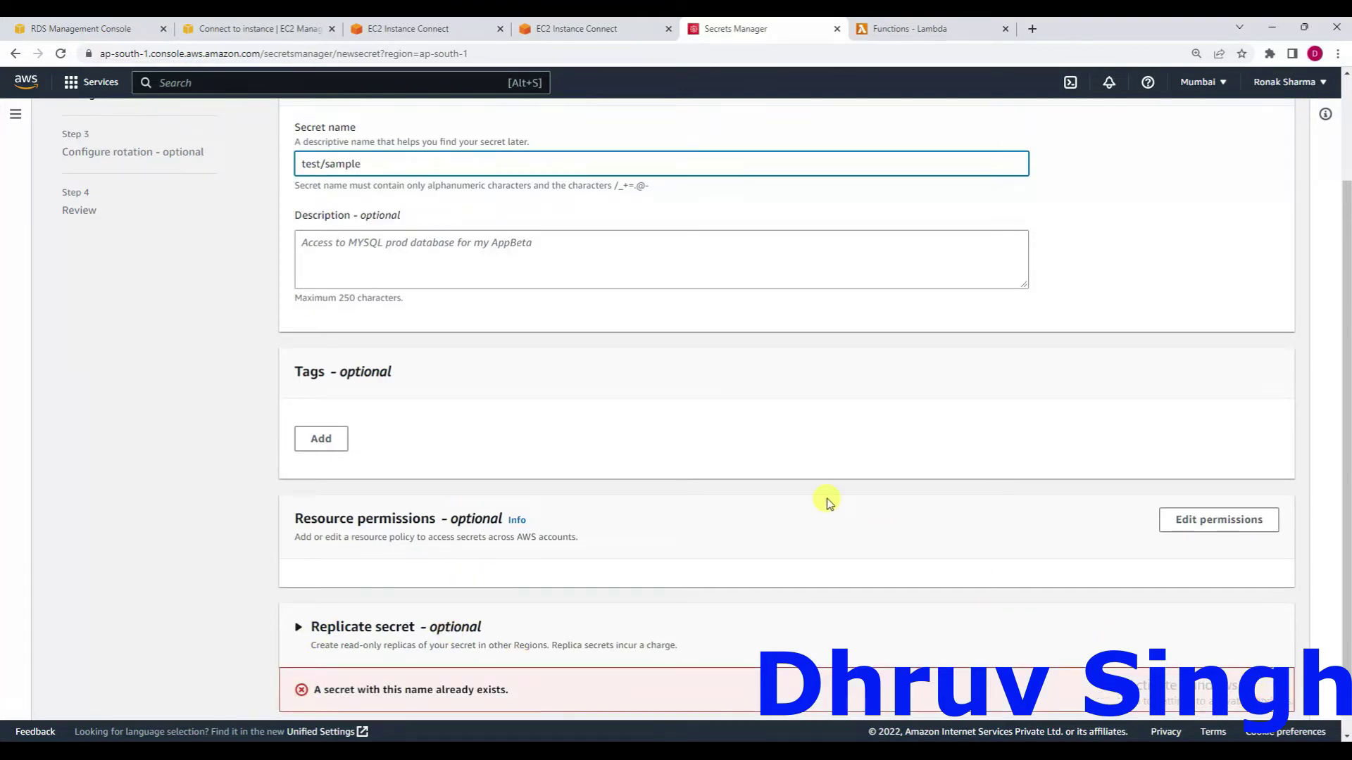
scroll(829, 502, "down", 1)
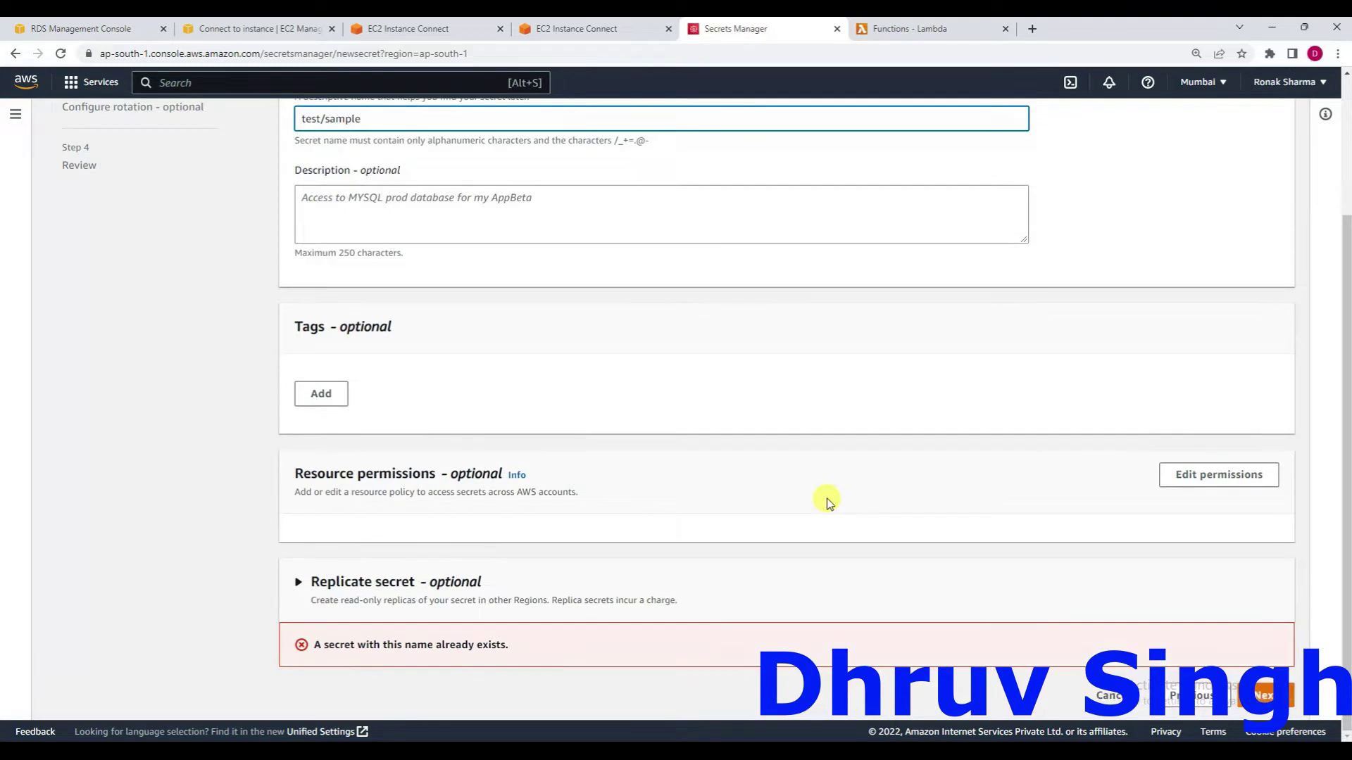
scroll(829, 502, "up", 4)
type("1")
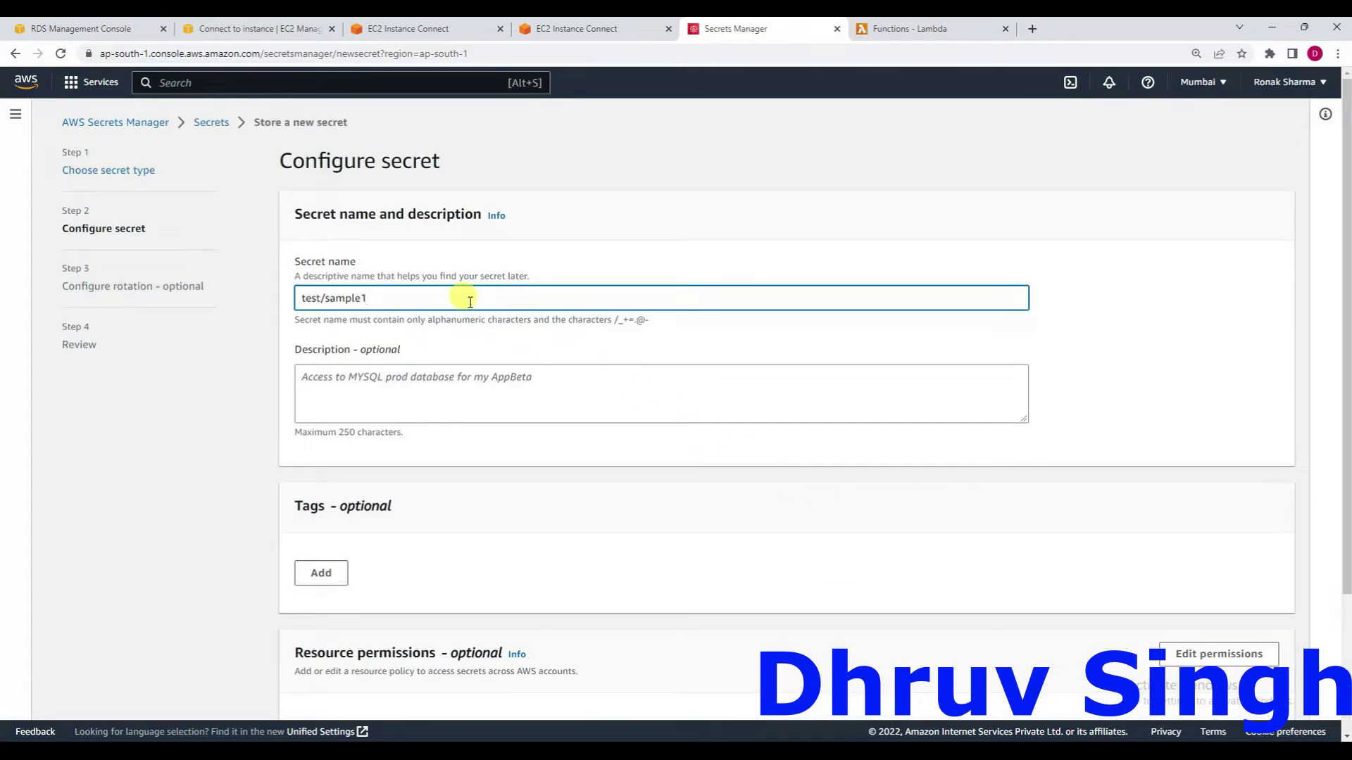
scroll(466, 299, "down", 4)
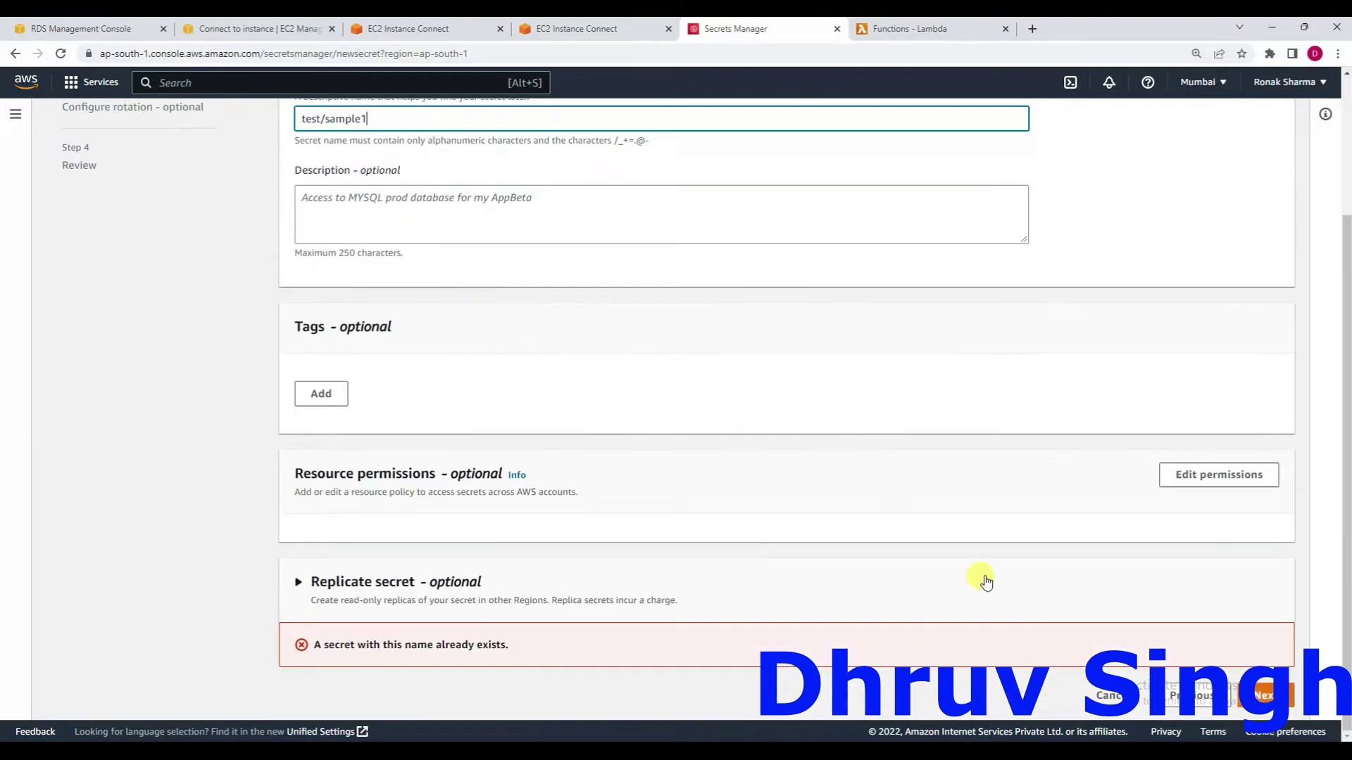
left_click(1264, 697)
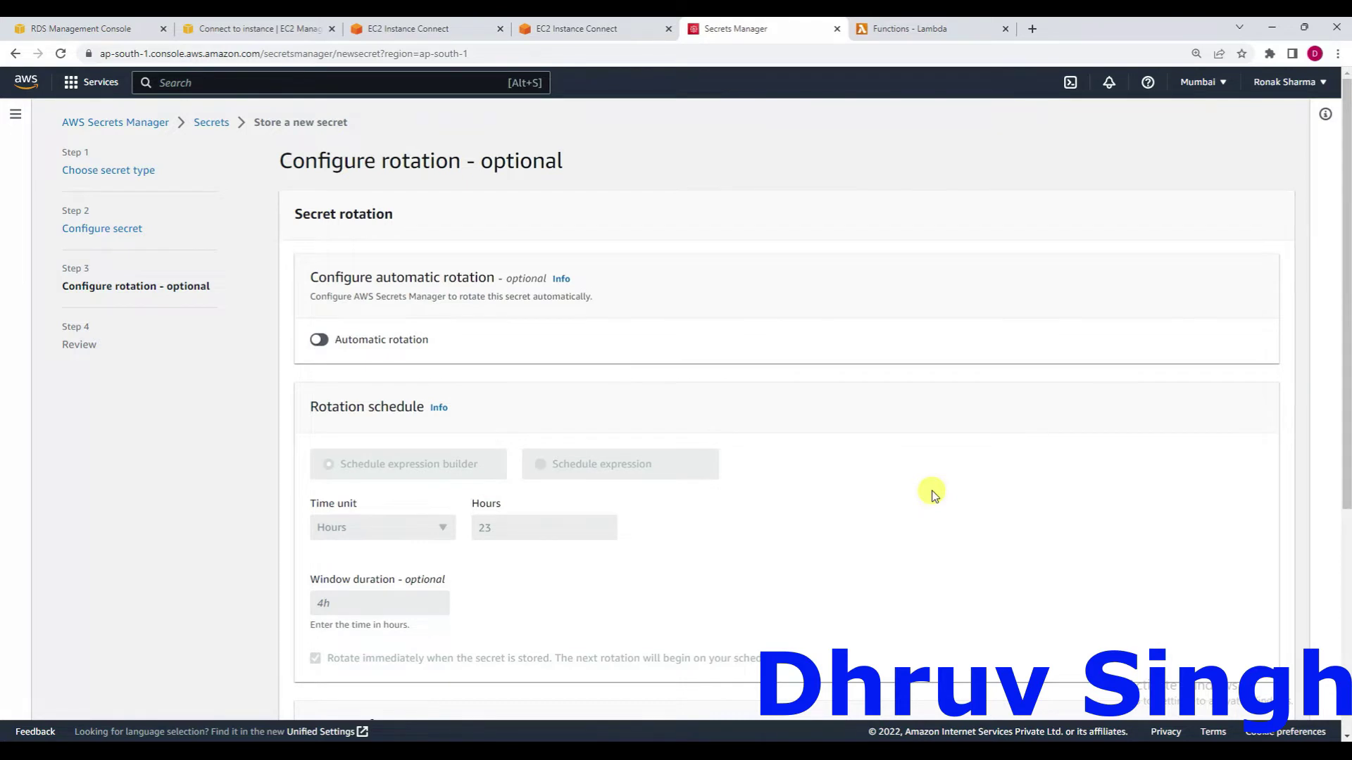
Enable automatic rotation every 7 days, switching the time unit from Weeks to Days.
scroll(933, 495, "down", 3)
scroll(931, 492, "up", 2)
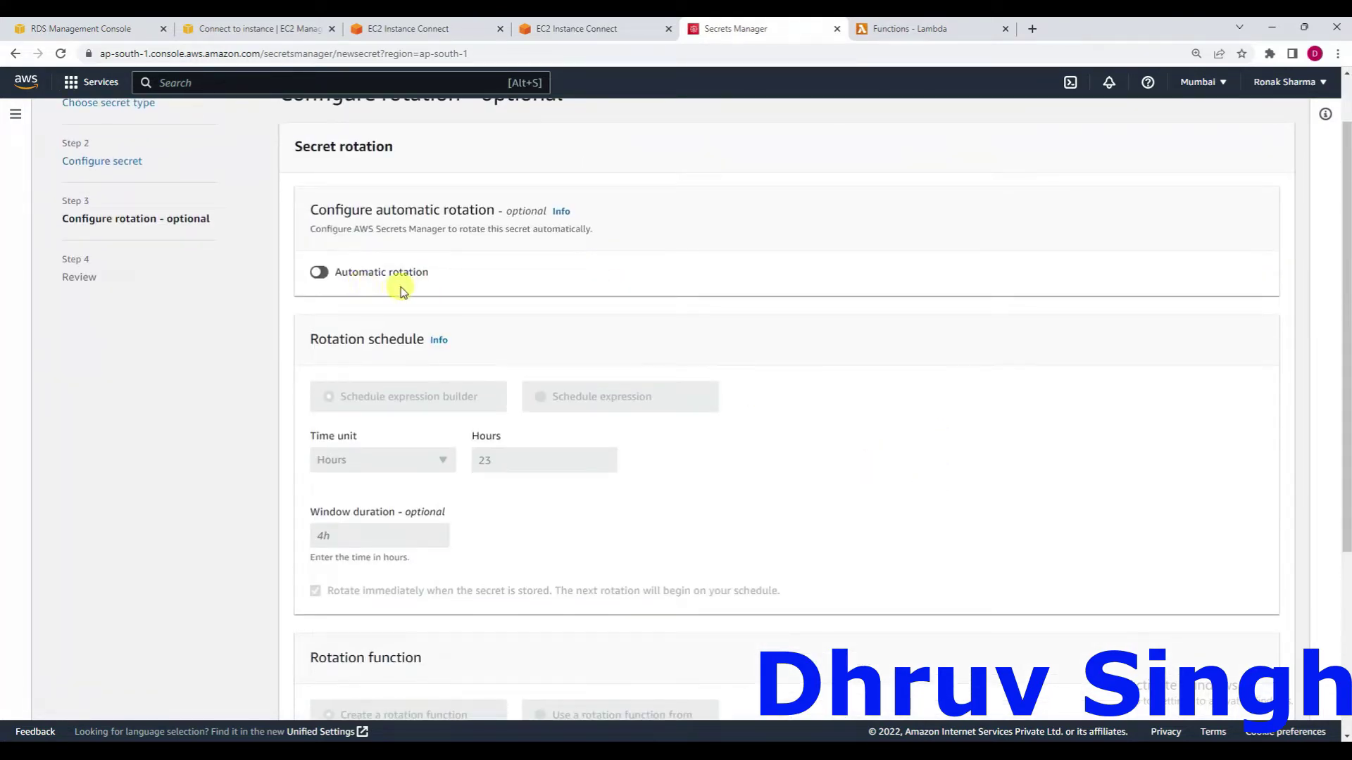
left_click(320, 272)
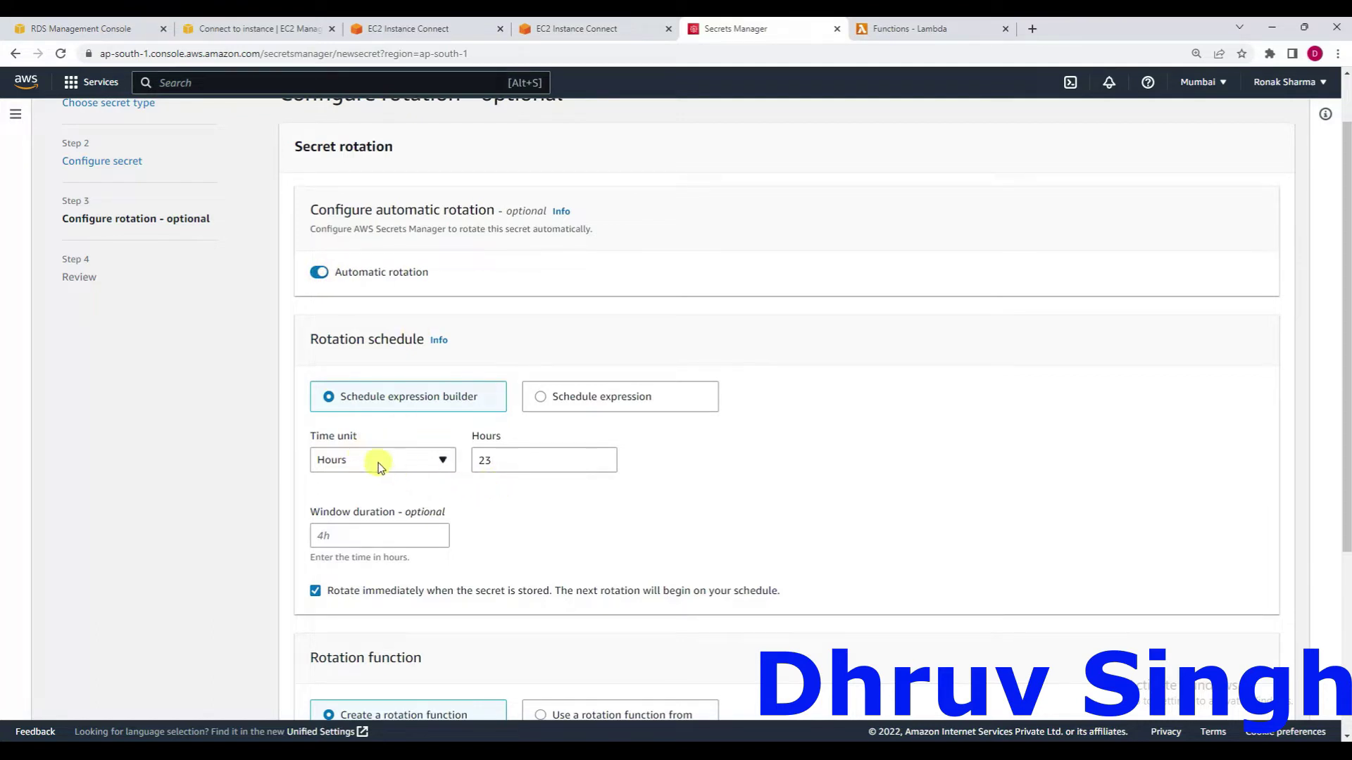
left_click(442, 462)
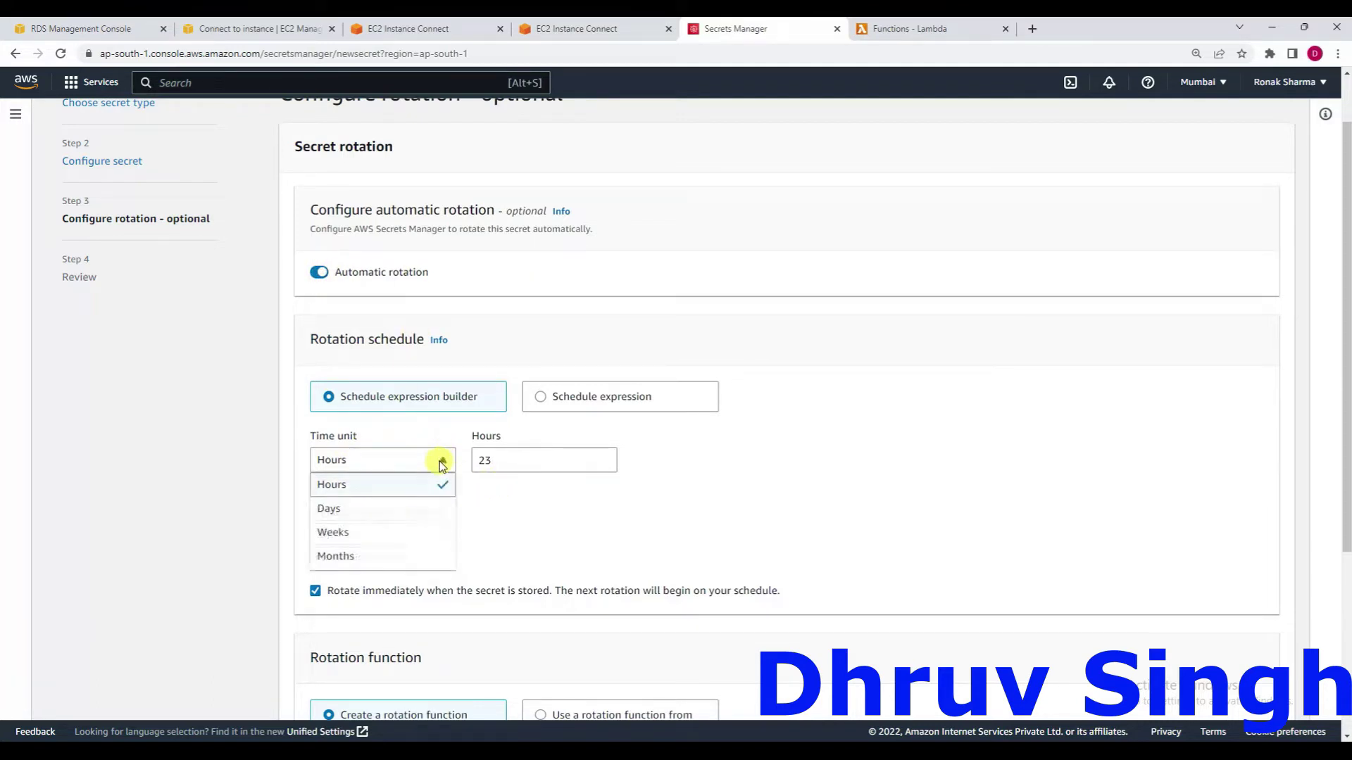
left_click(394, 535)
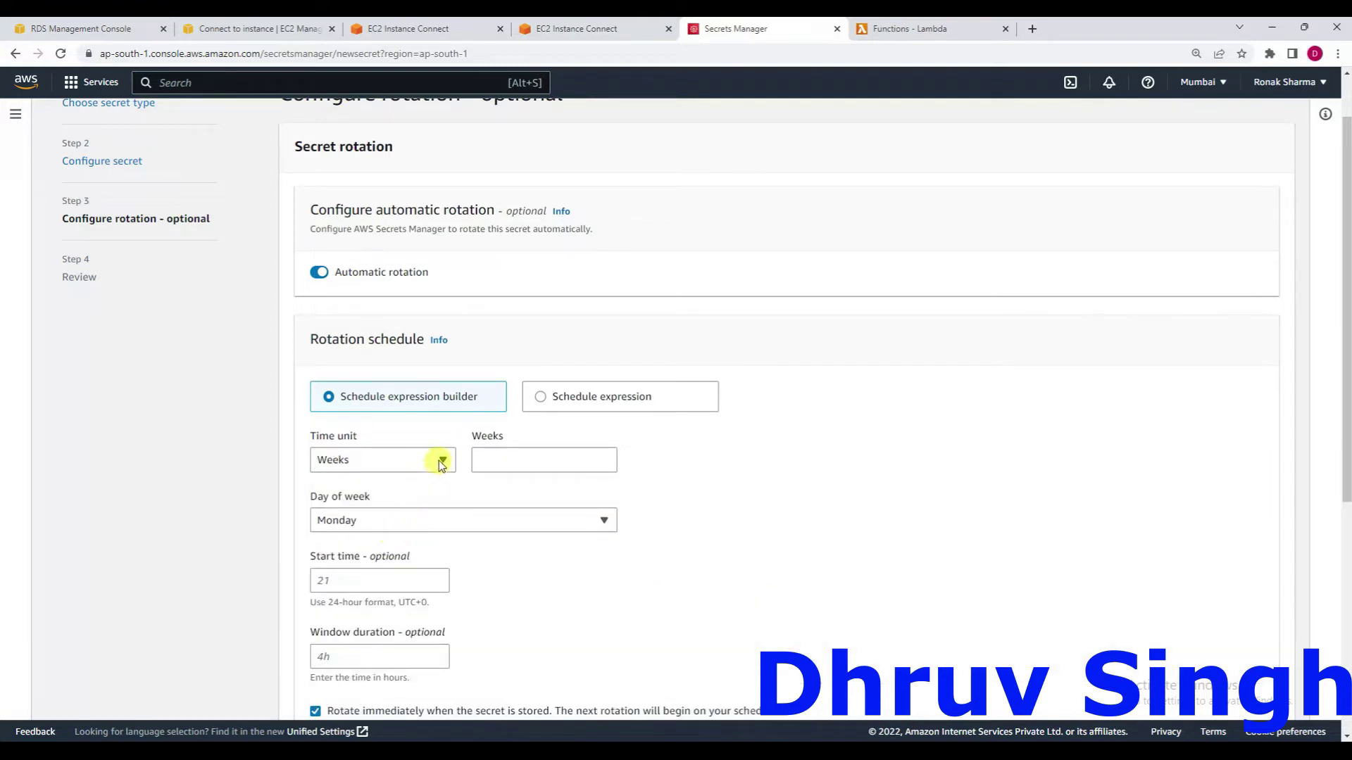
left_click(439, 461)
left_click(387, 514)
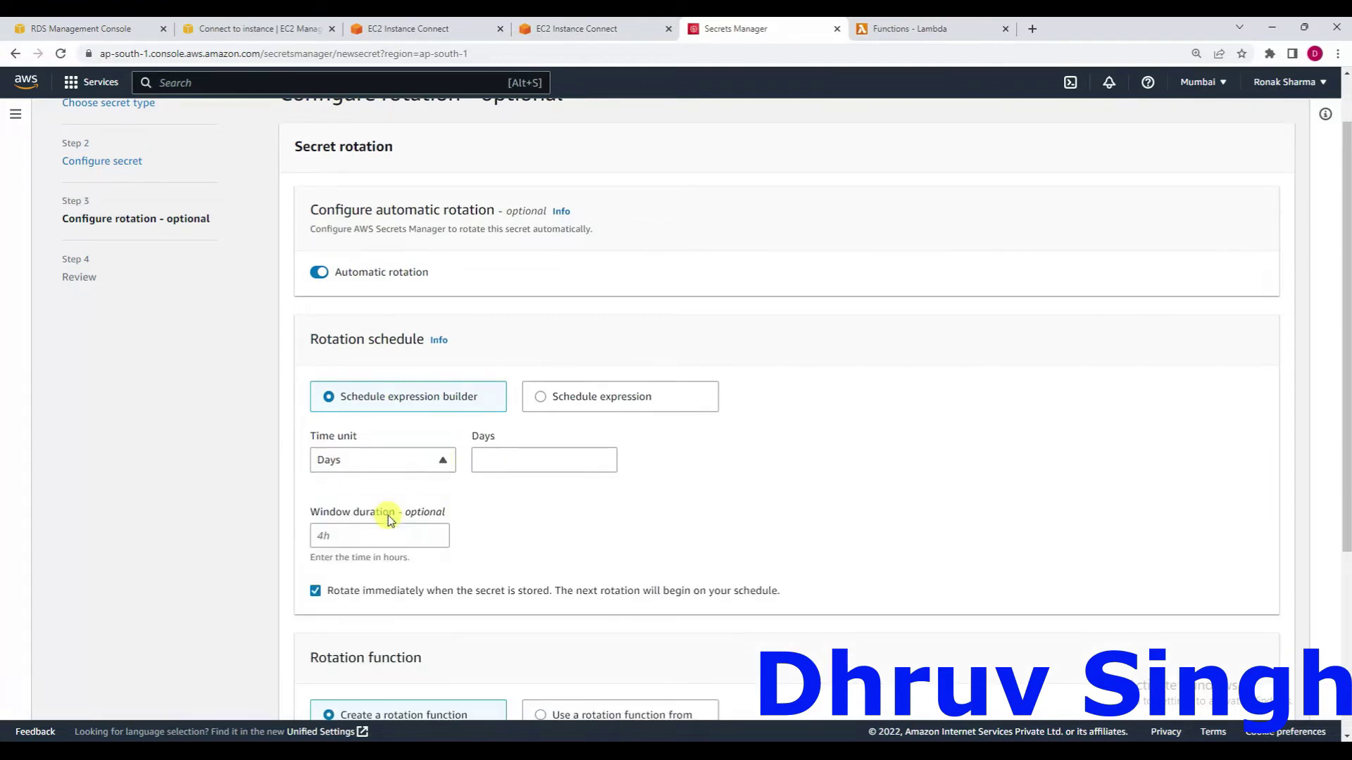
left_click(497, 465)
type("7")
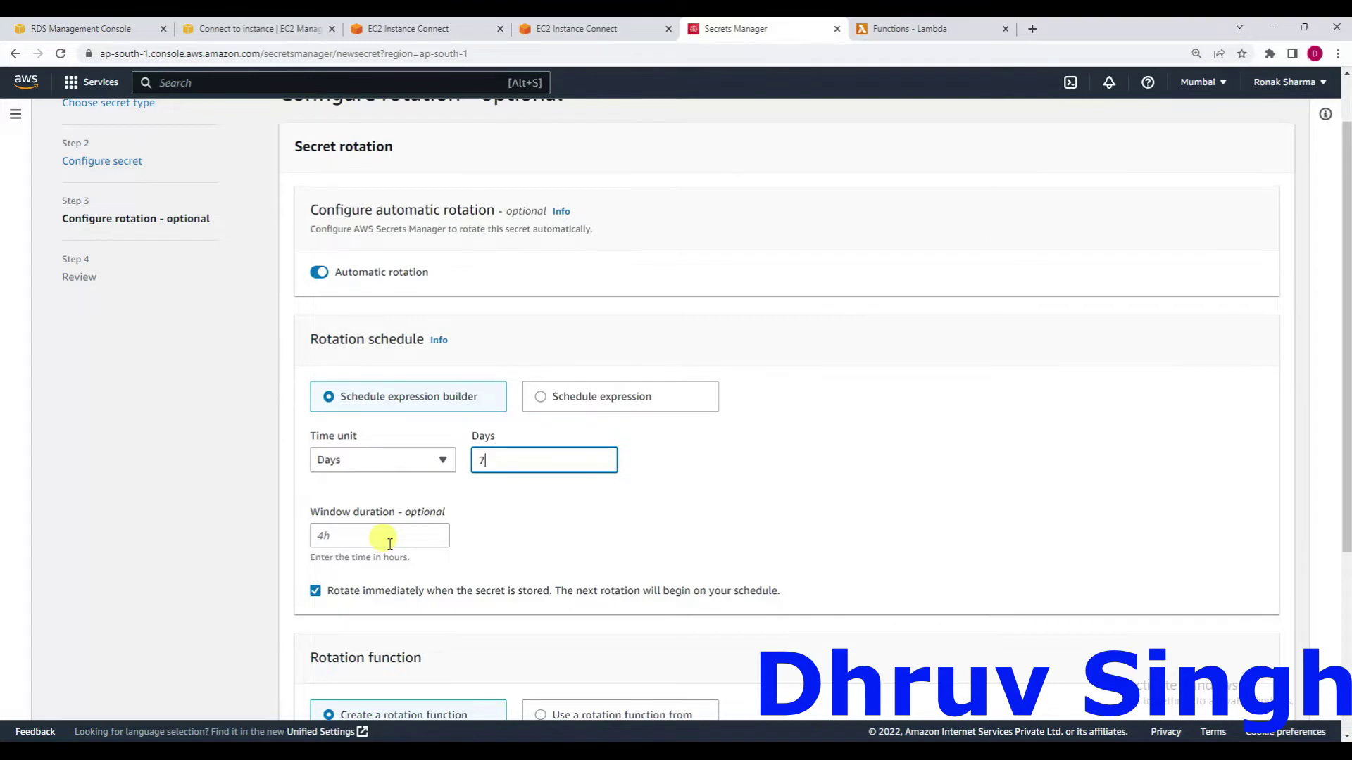
scroll(390, 542, "down", 1)
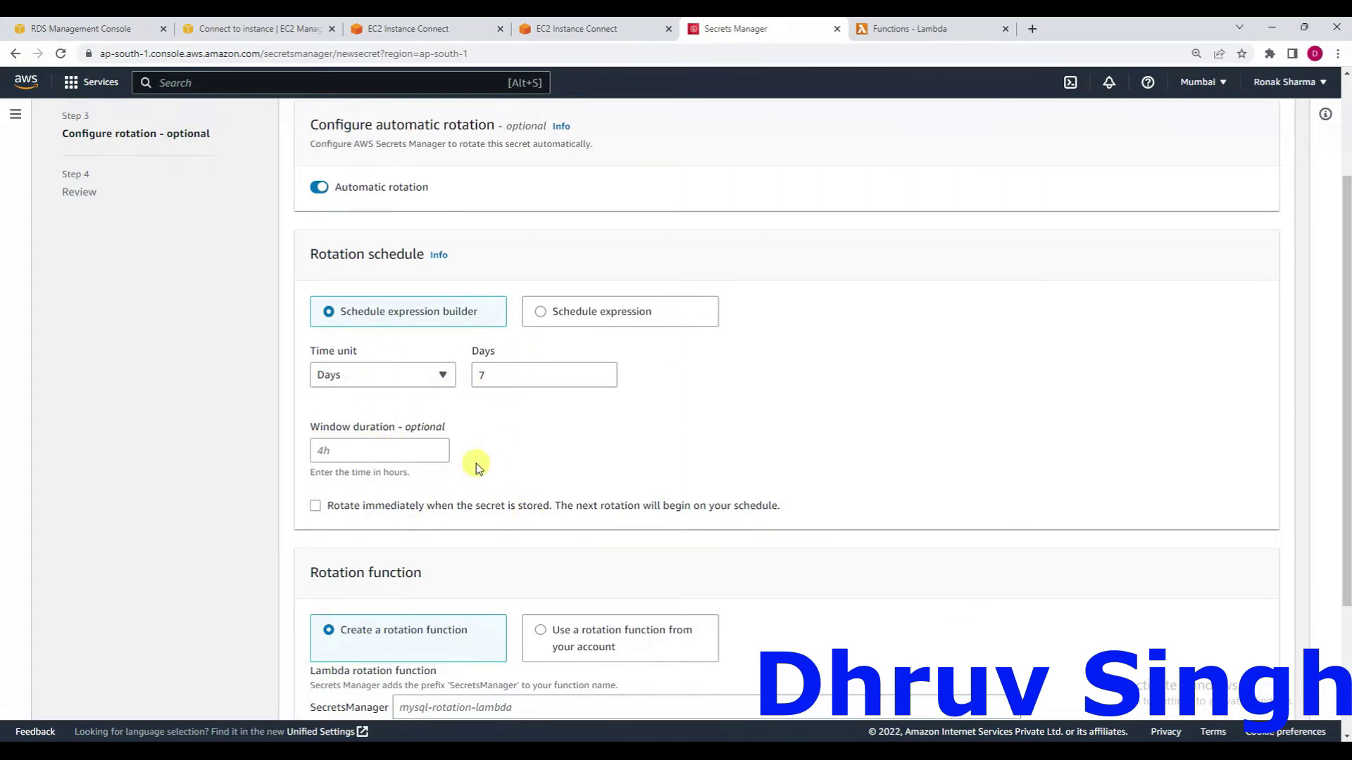
scroll(476, 464, "down", 3)
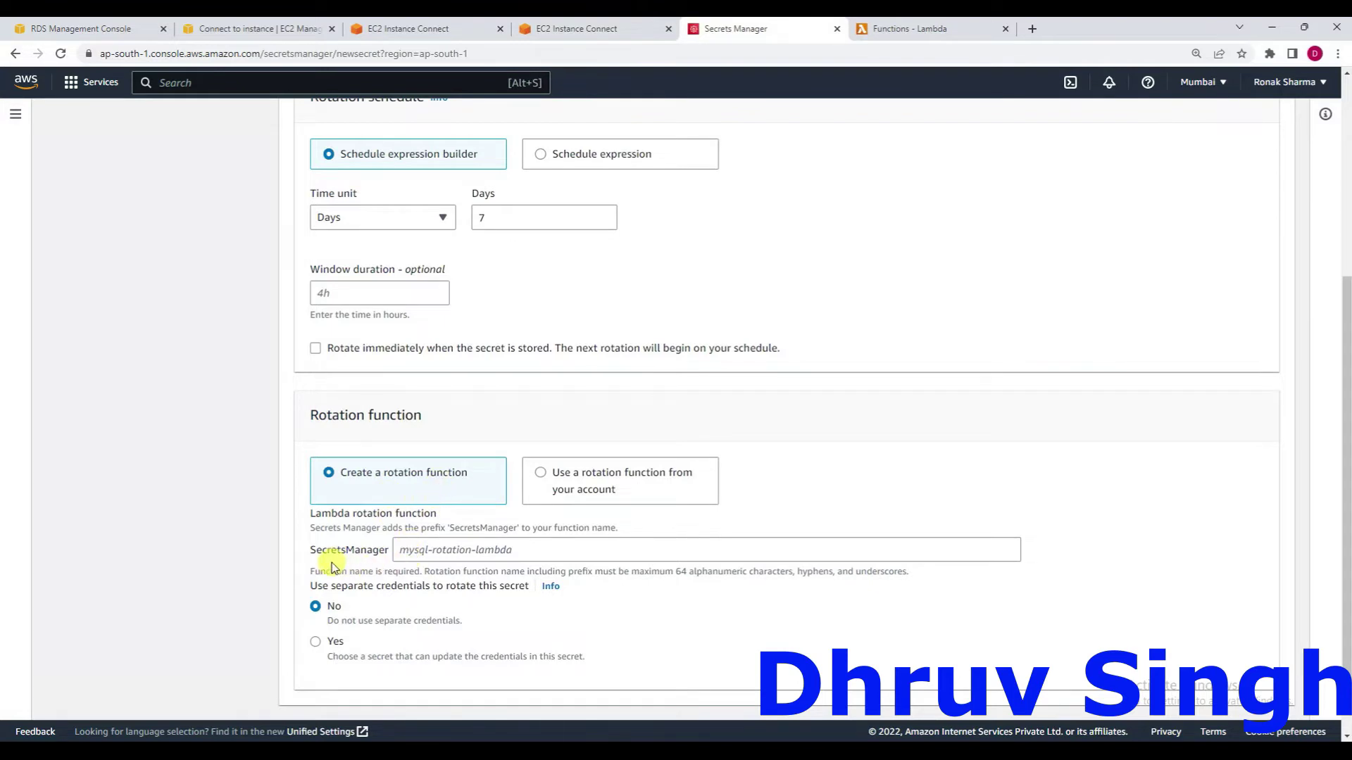
Name the new Lambda rotation function 'sample-secret-rotation' and advance the wizard to Review.
left_click(419, 549)
type("sample-secret-rotation")
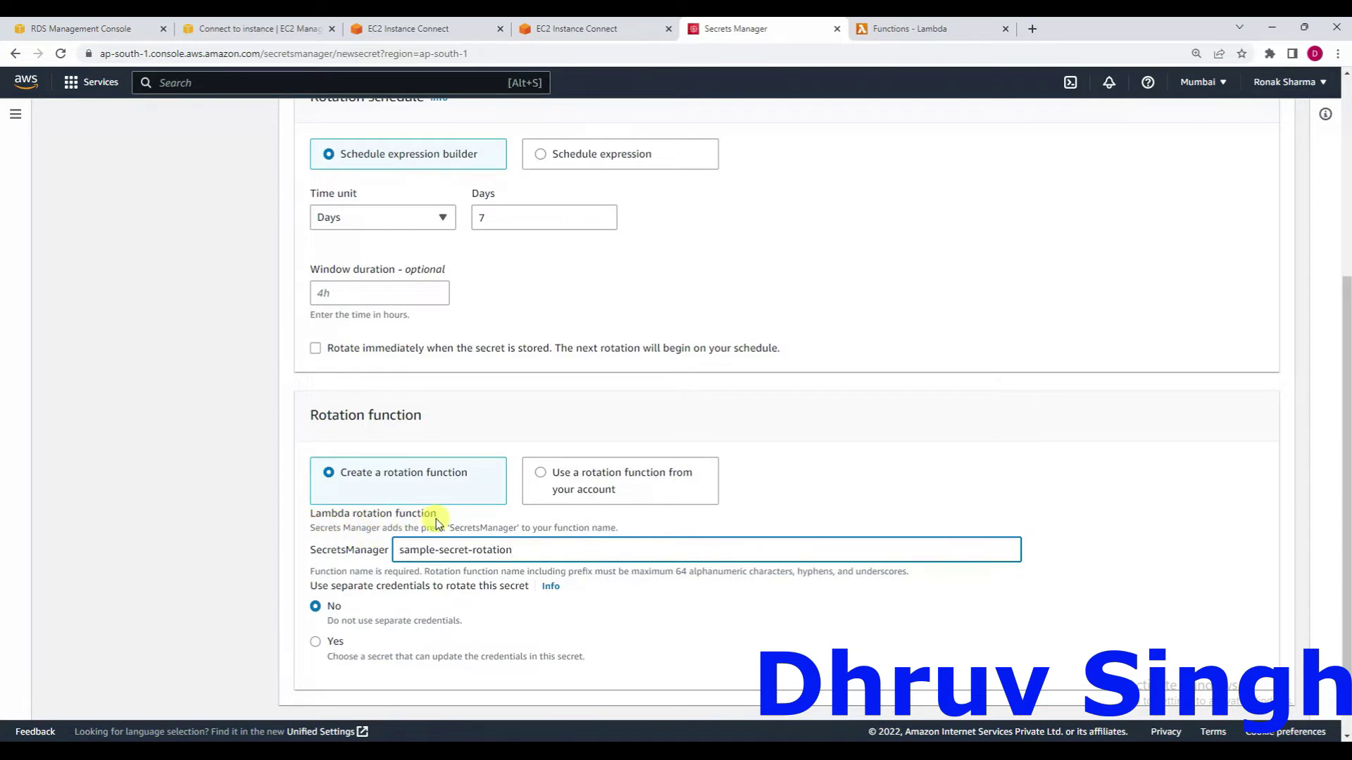
left_click(926, 29)
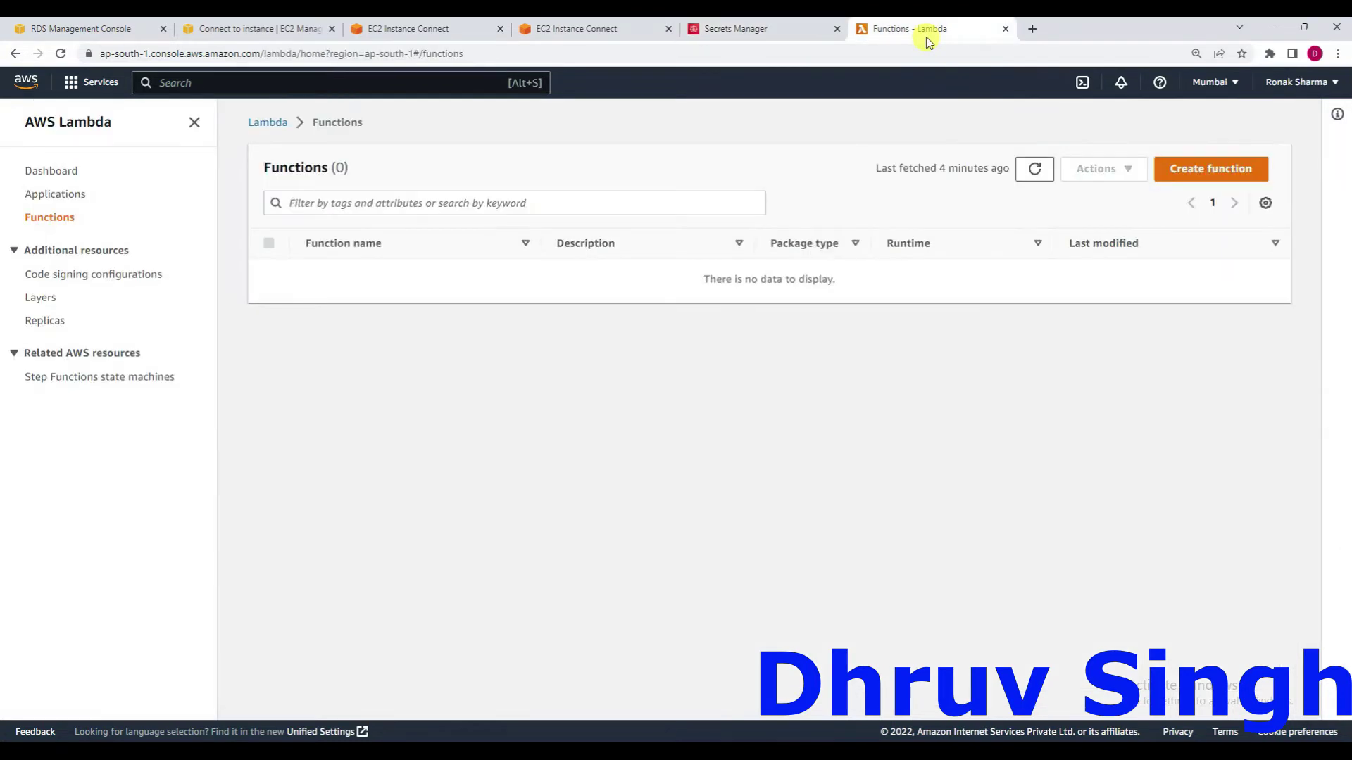
left_click(787, 35)
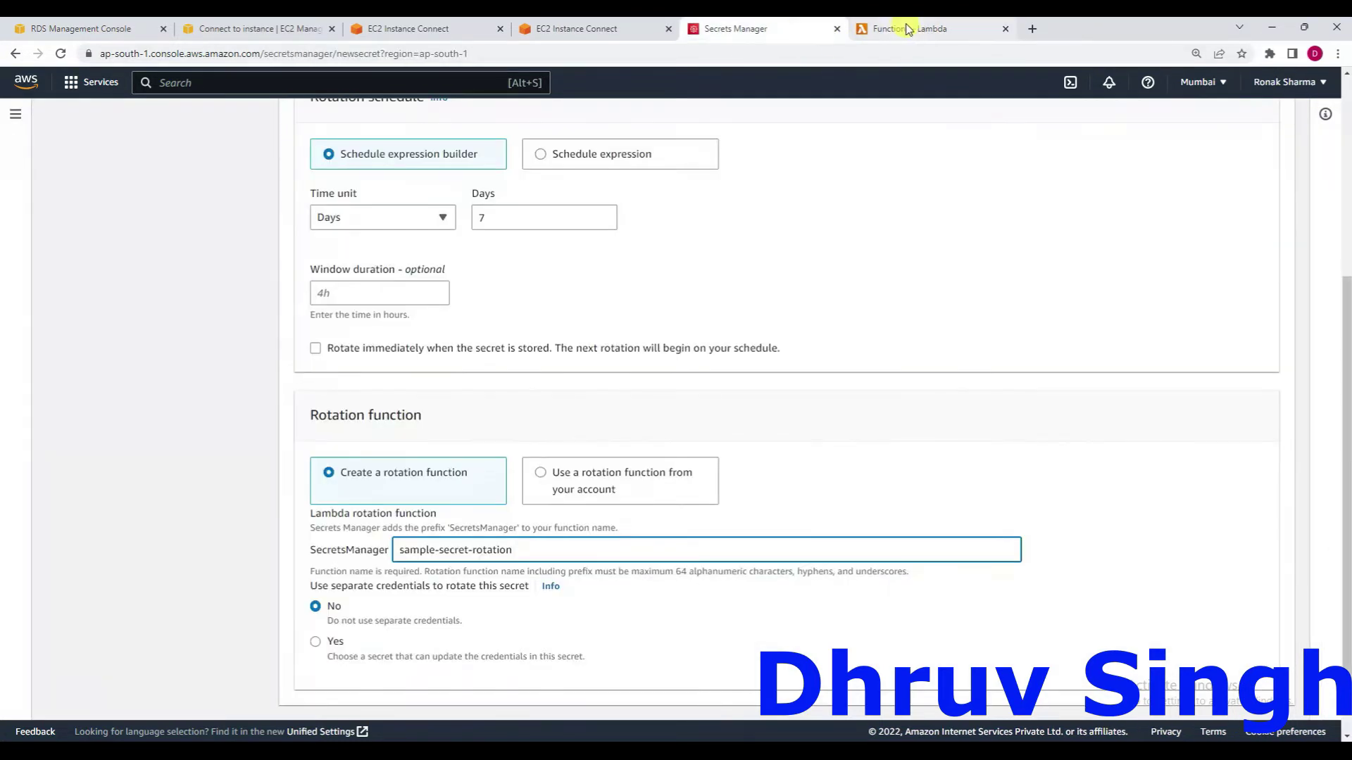
left_click(899, 33)
left_click(770, 31)
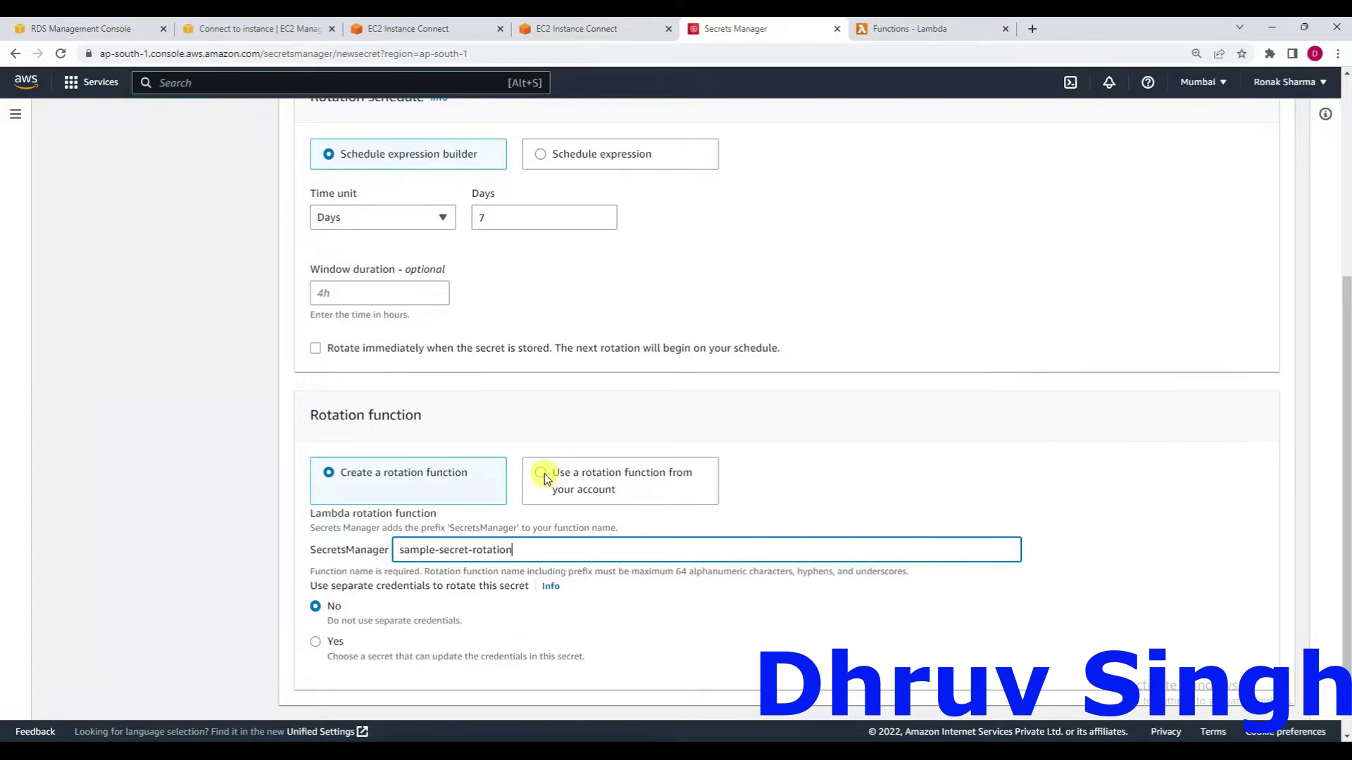
scroll(525, 590, "down", 1)
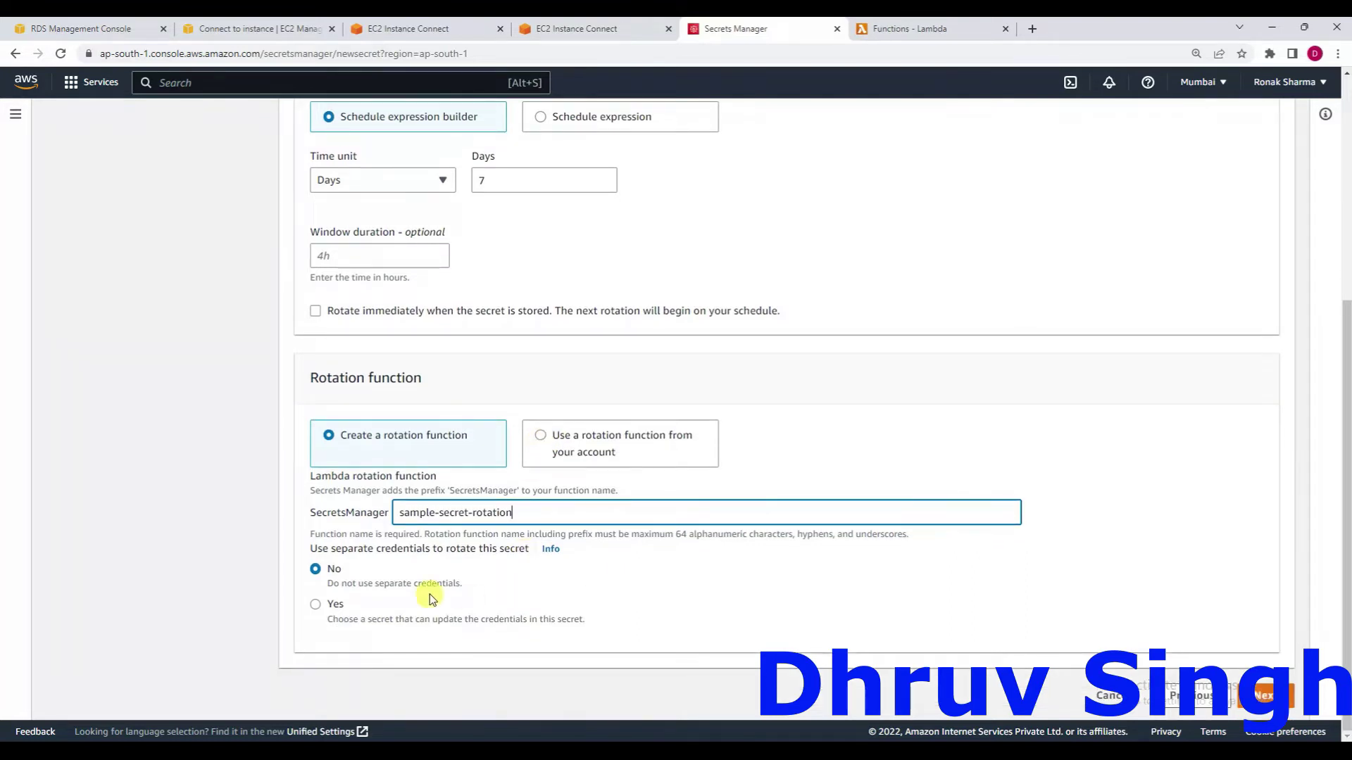
left_click(1261, 695)
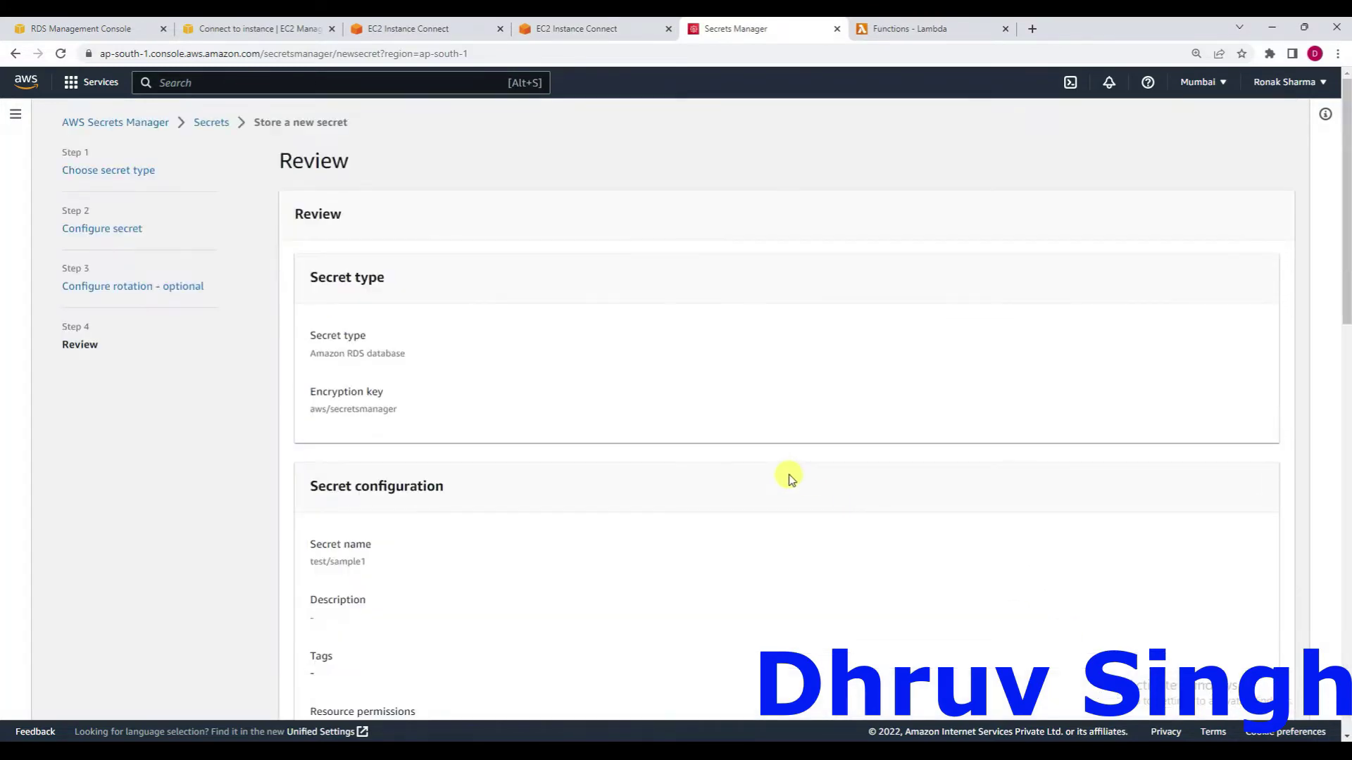
Look over the test/sample1 review details and sample code, then store the secret.
scroll(785, 476, "down", 3)
scroll(790, 477, "down", 10)
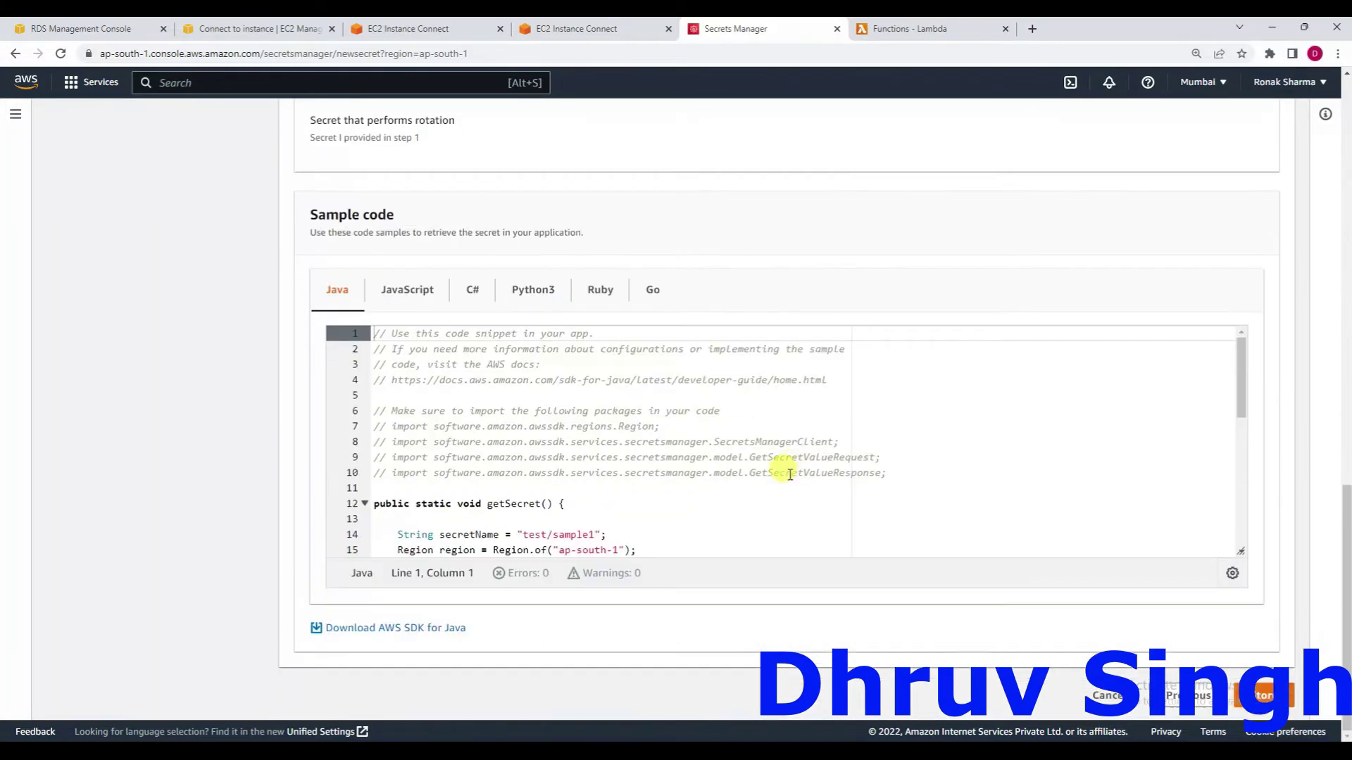
scroll(790, 474, "down", 3)
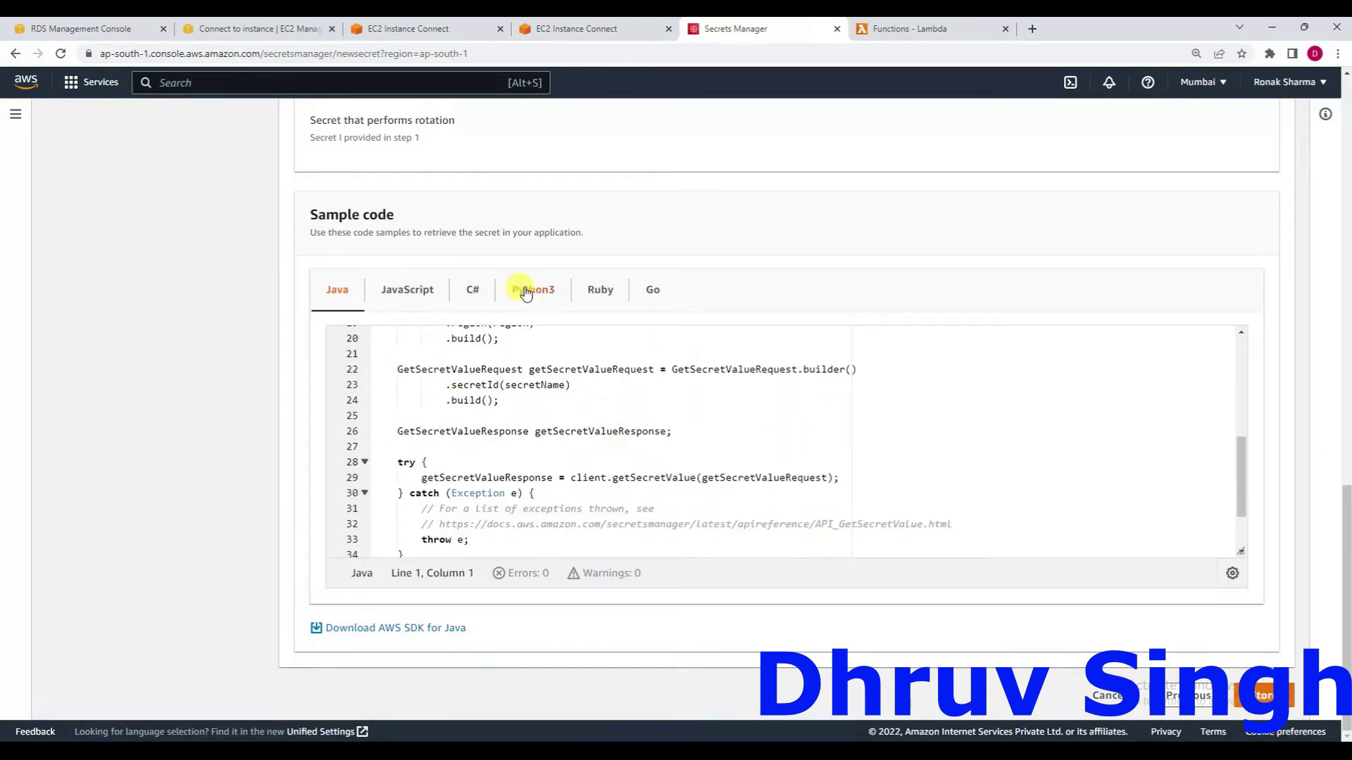
scroll(613, 372, "down", 2)
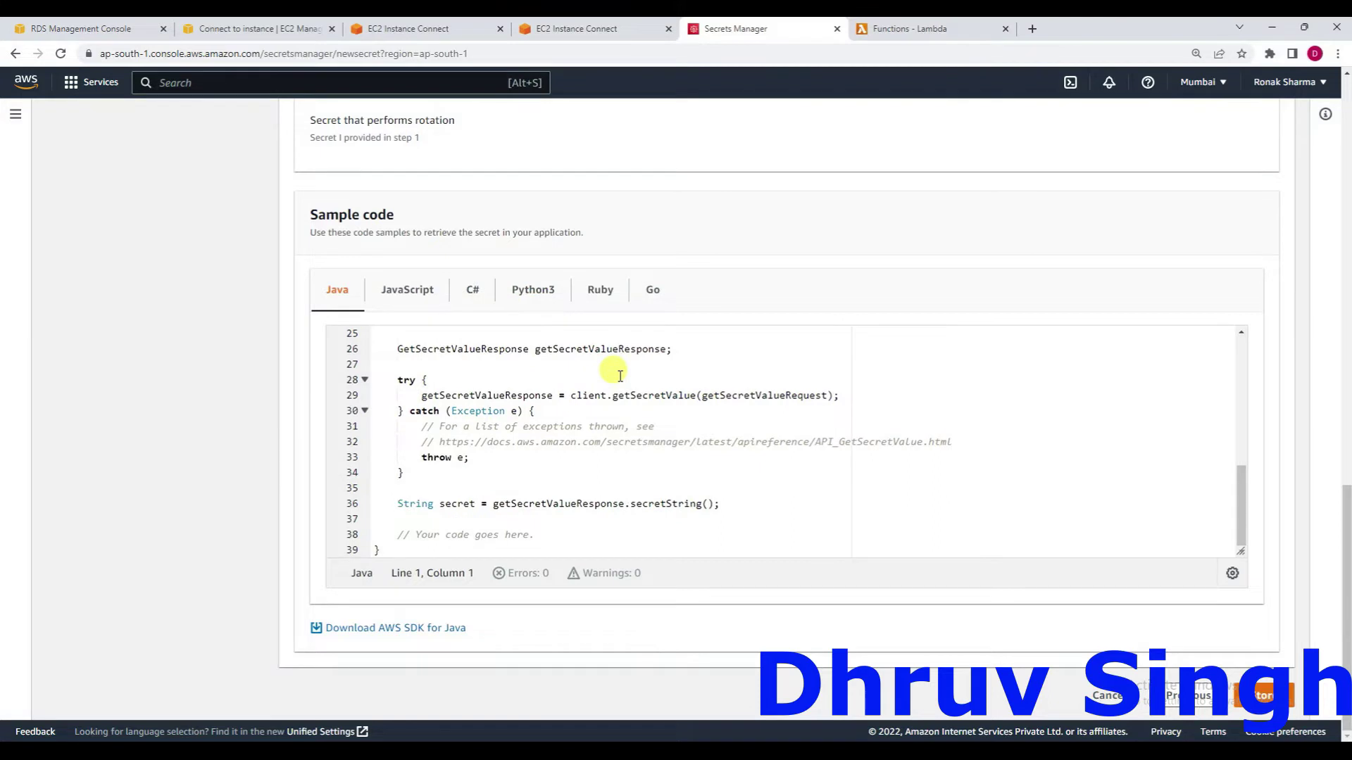
left_click(1263, 696)
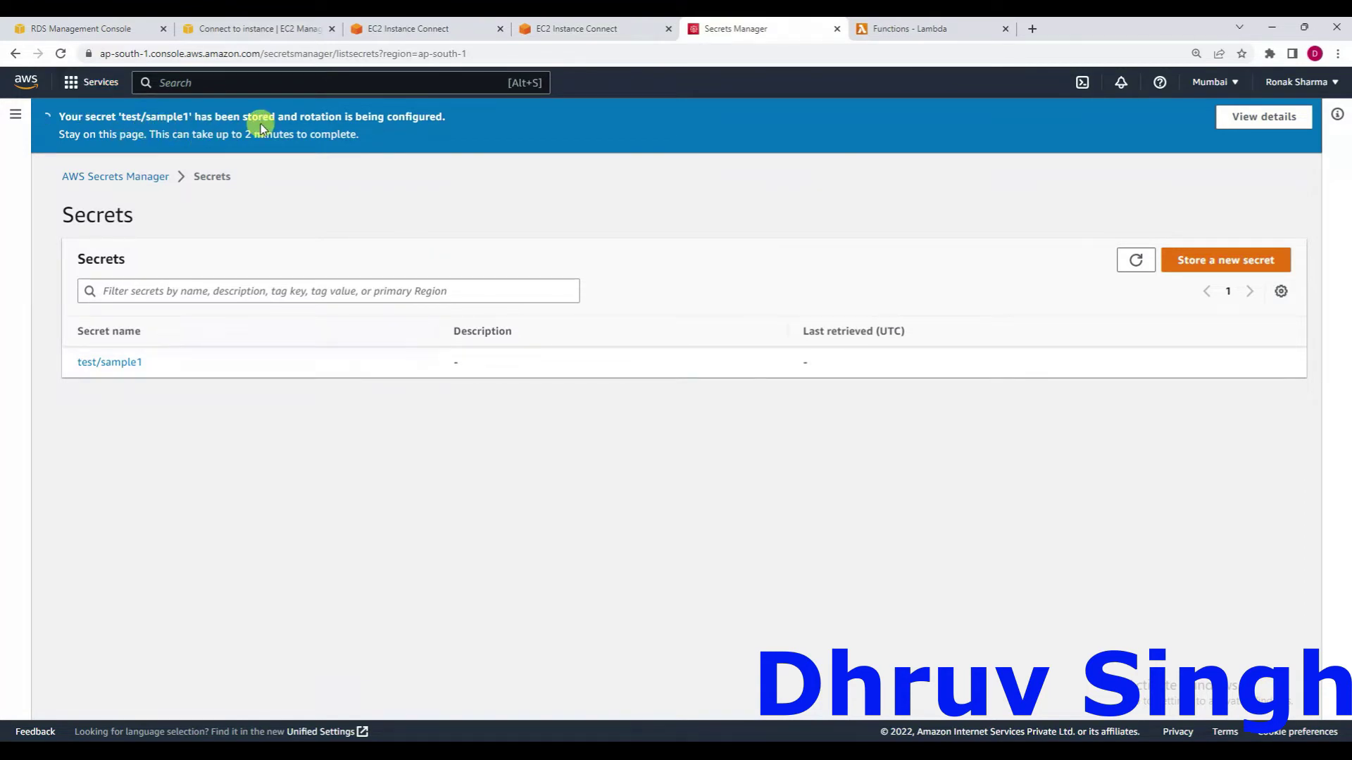
left_click(865, 32)
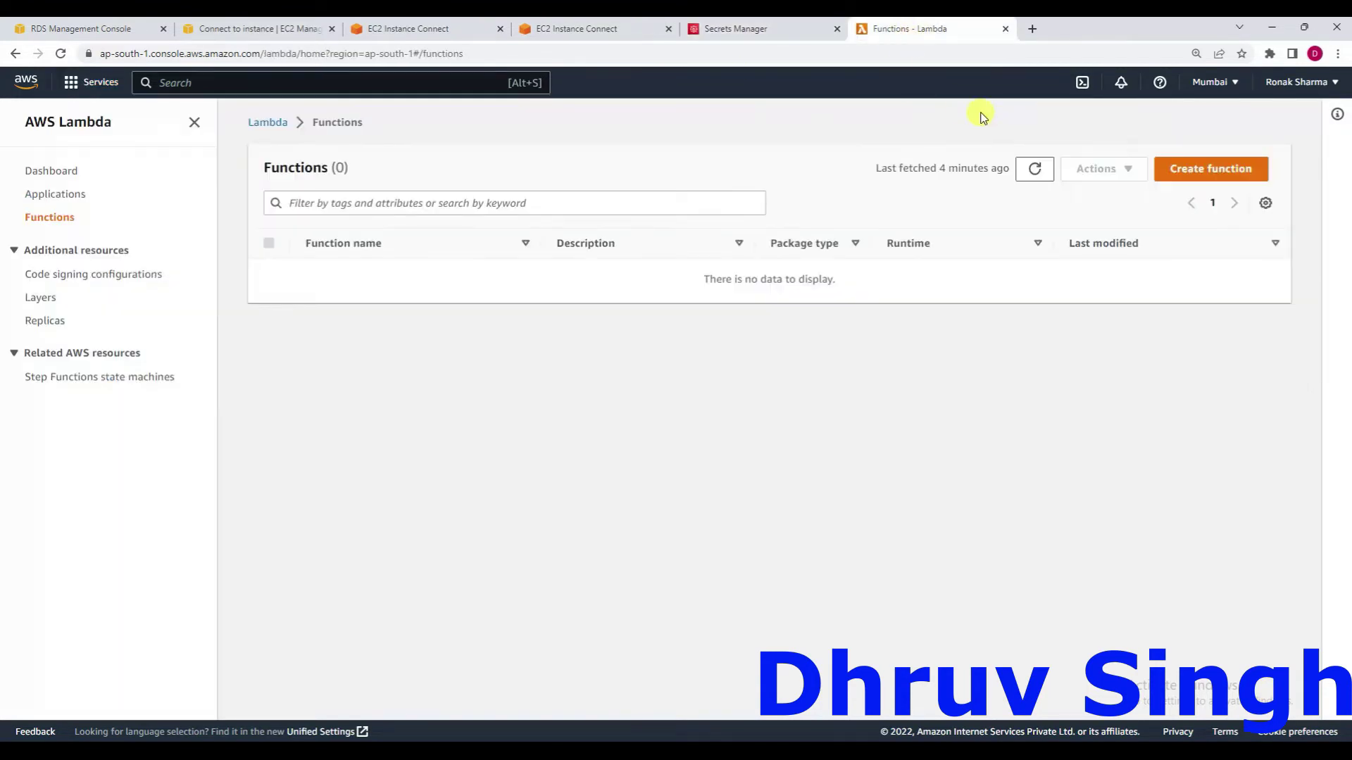
left_click(1029, 172)
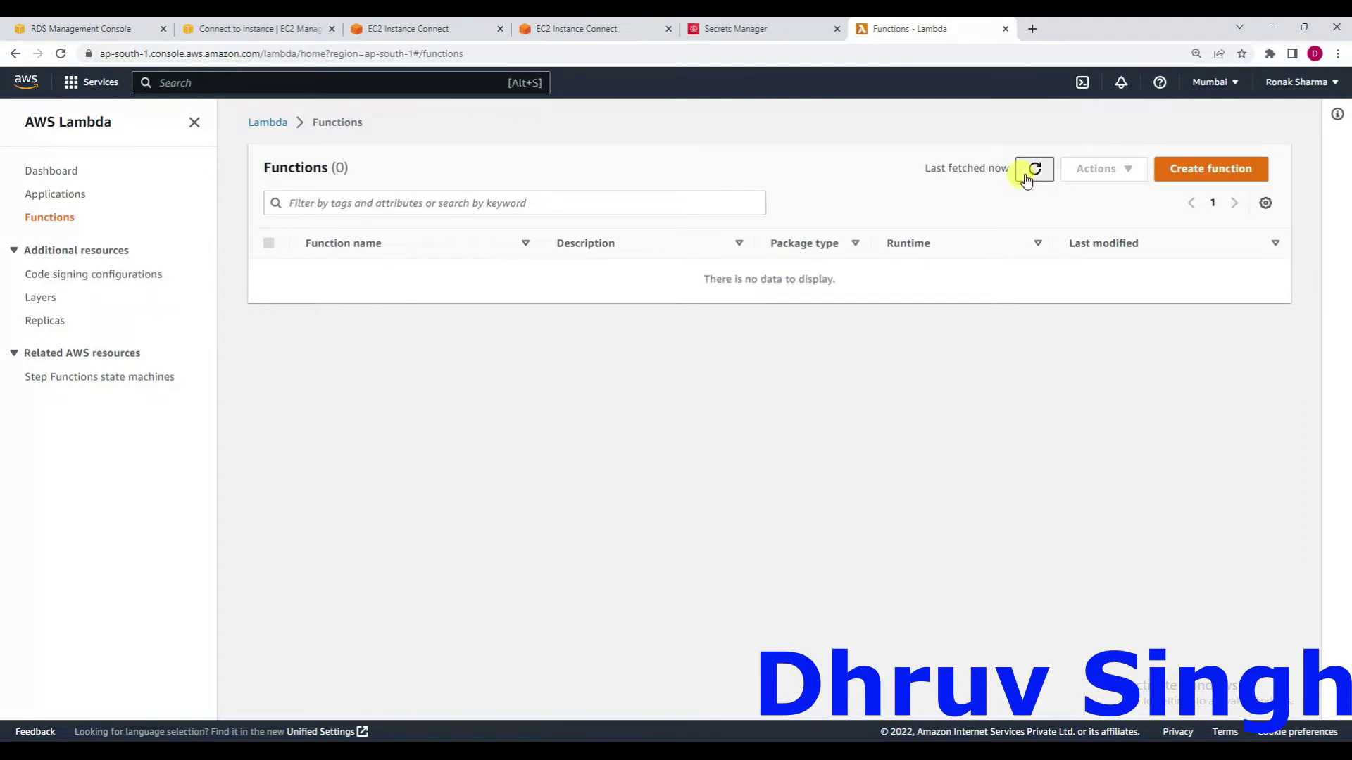
left_click(1029, 173)
left_click(747, 28)
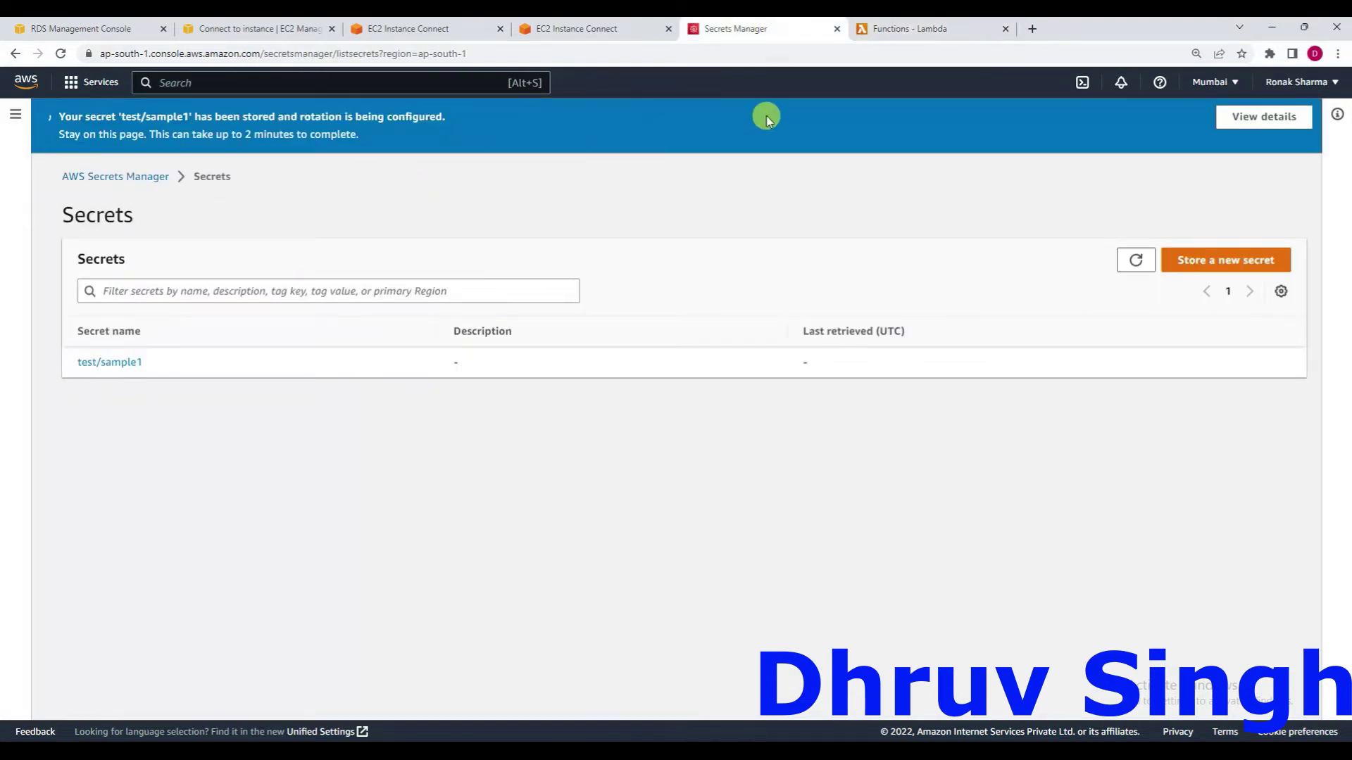
left_click(908, 29)
left_click(1037, 171)
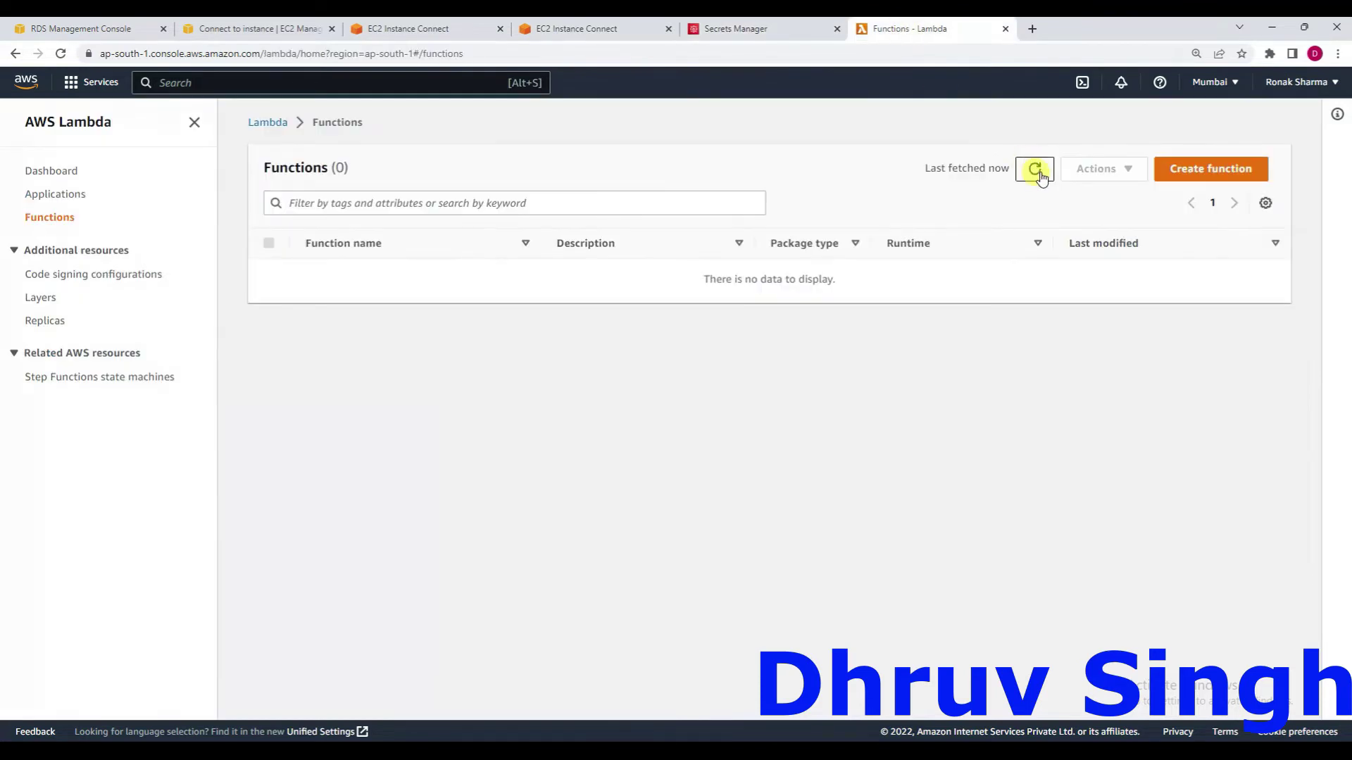
left_click(1040, 174)
left_click(1040, 173)
left_click(1040, 174)
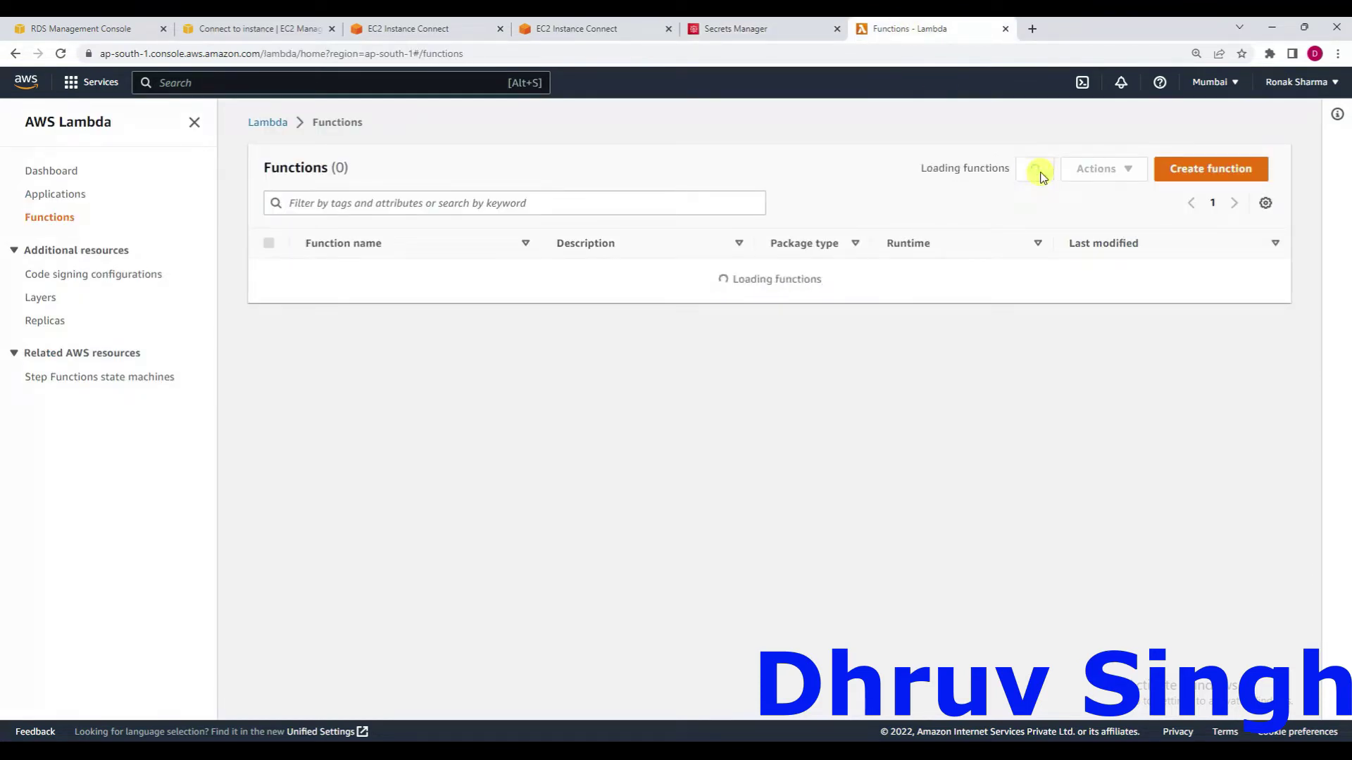
left_click(752, 30)
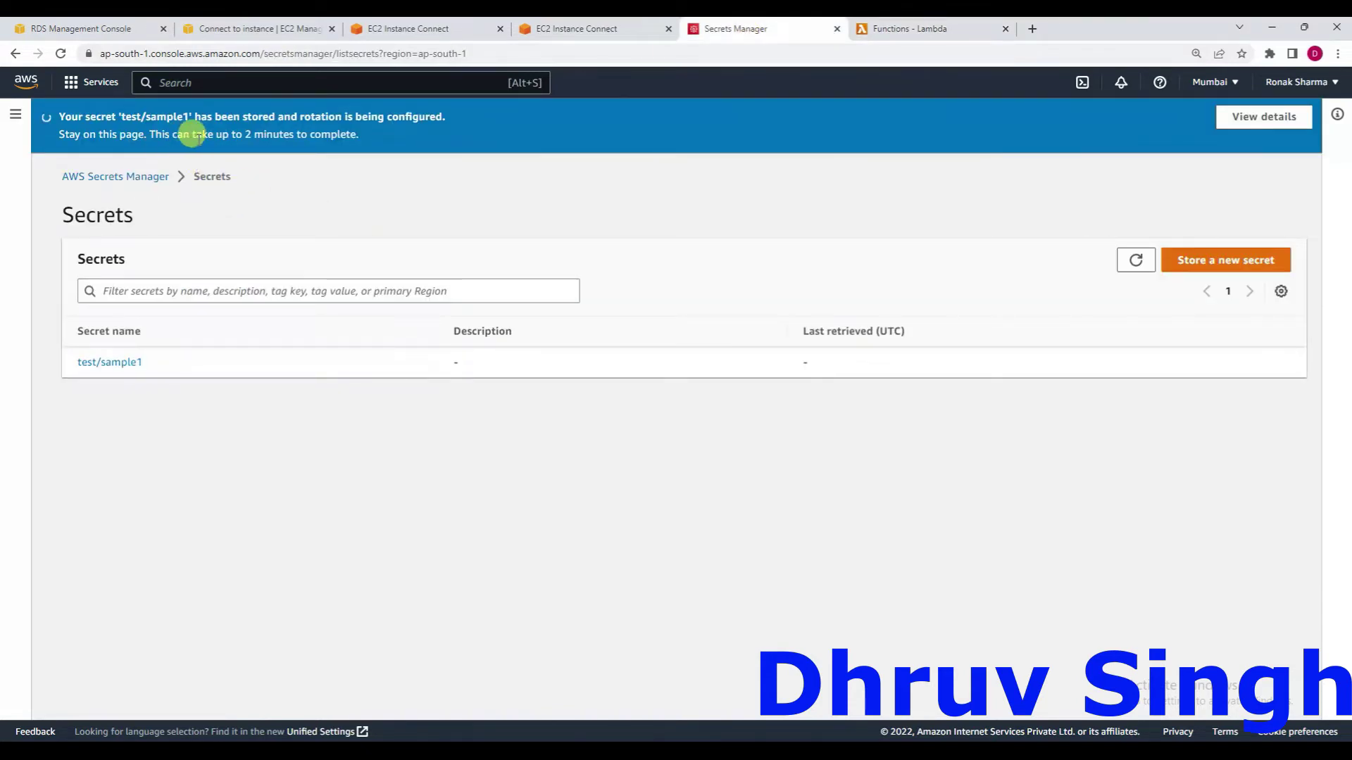
left_click(940, 28)
left_click(1035, 172)
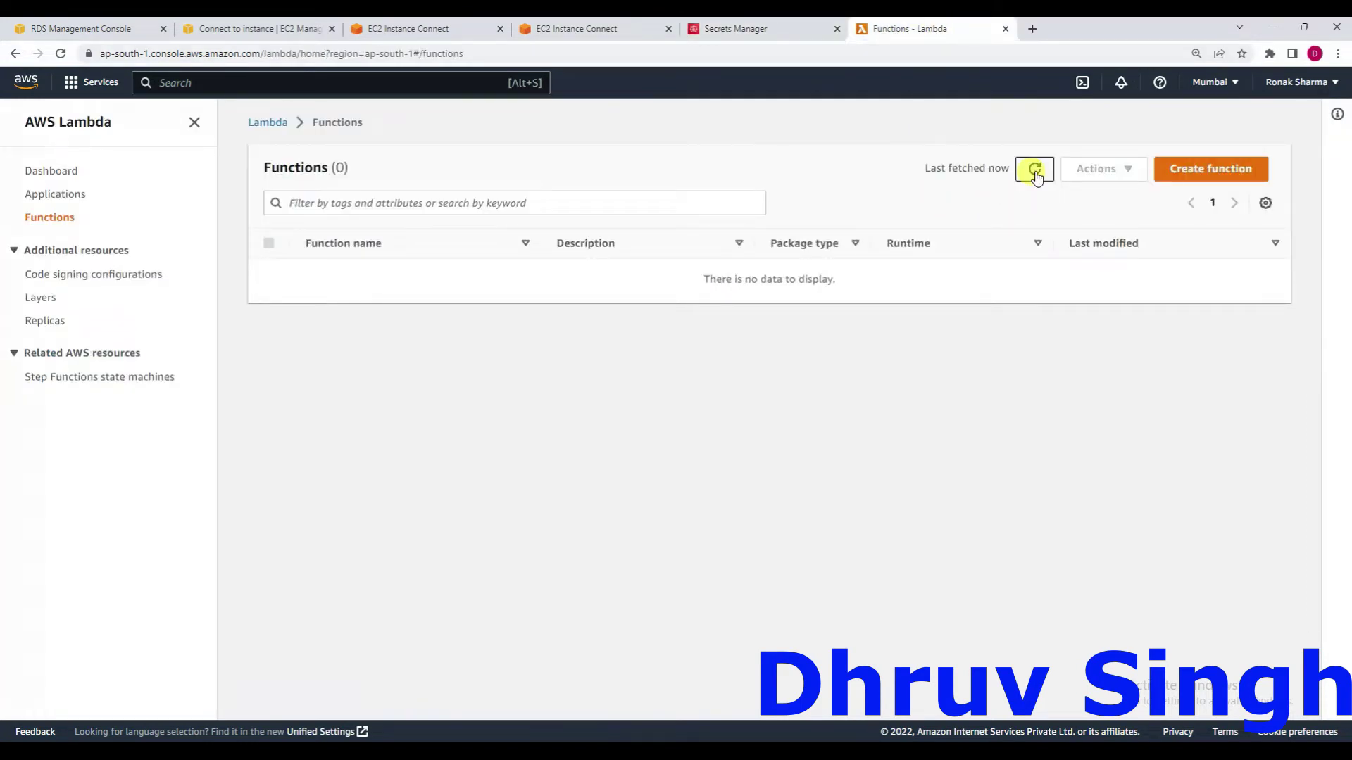
left_click(777, 29)
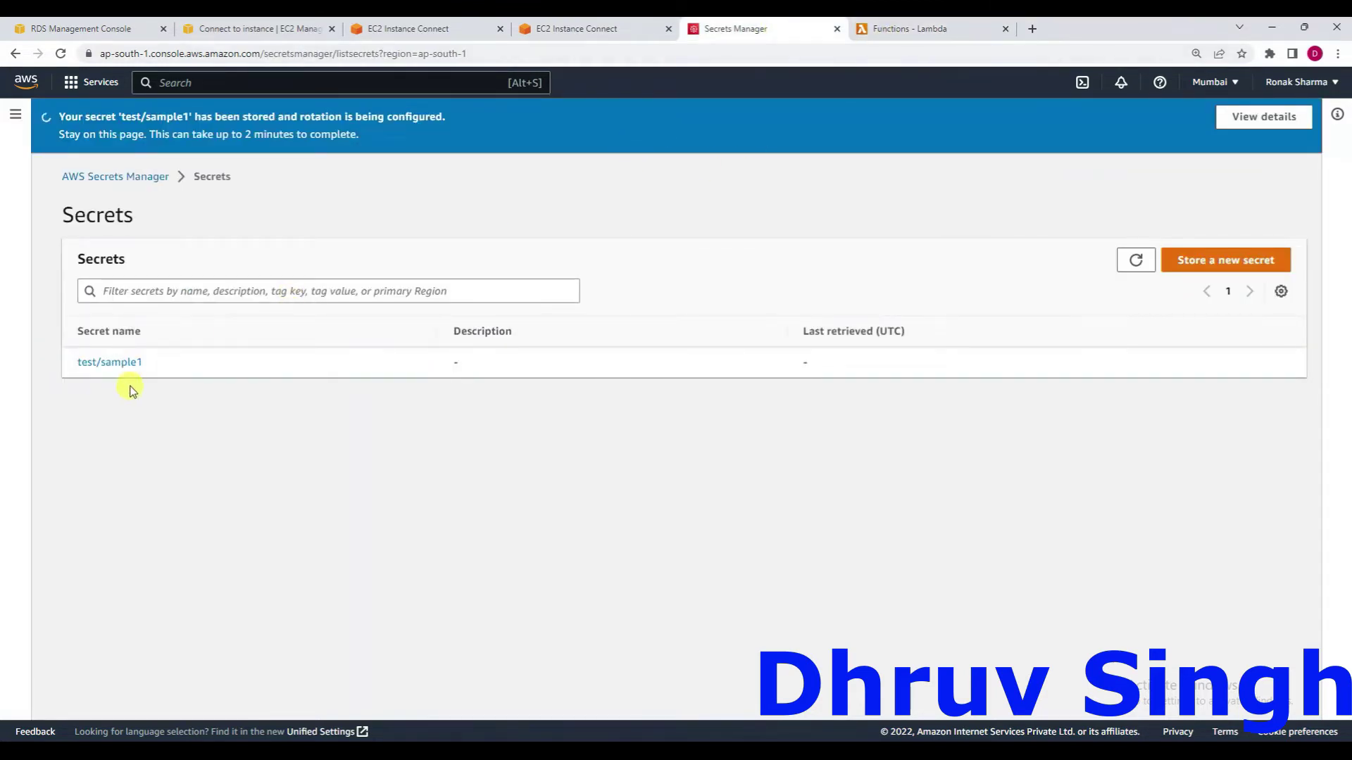
Open test/sample1's details and retrieve its key/value pairs (engine mysql, port 3306).
left_click(111, 363)
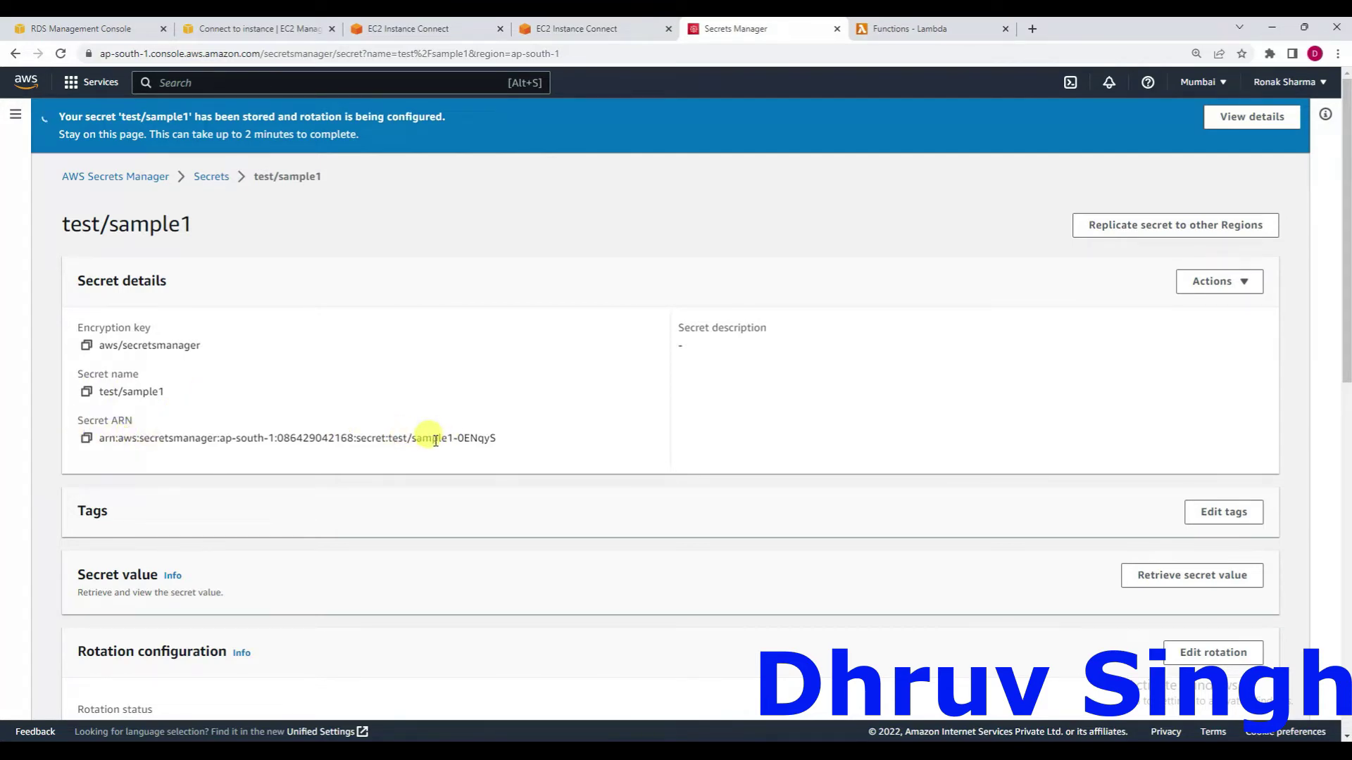
scroll(431, 440, "down", 2)
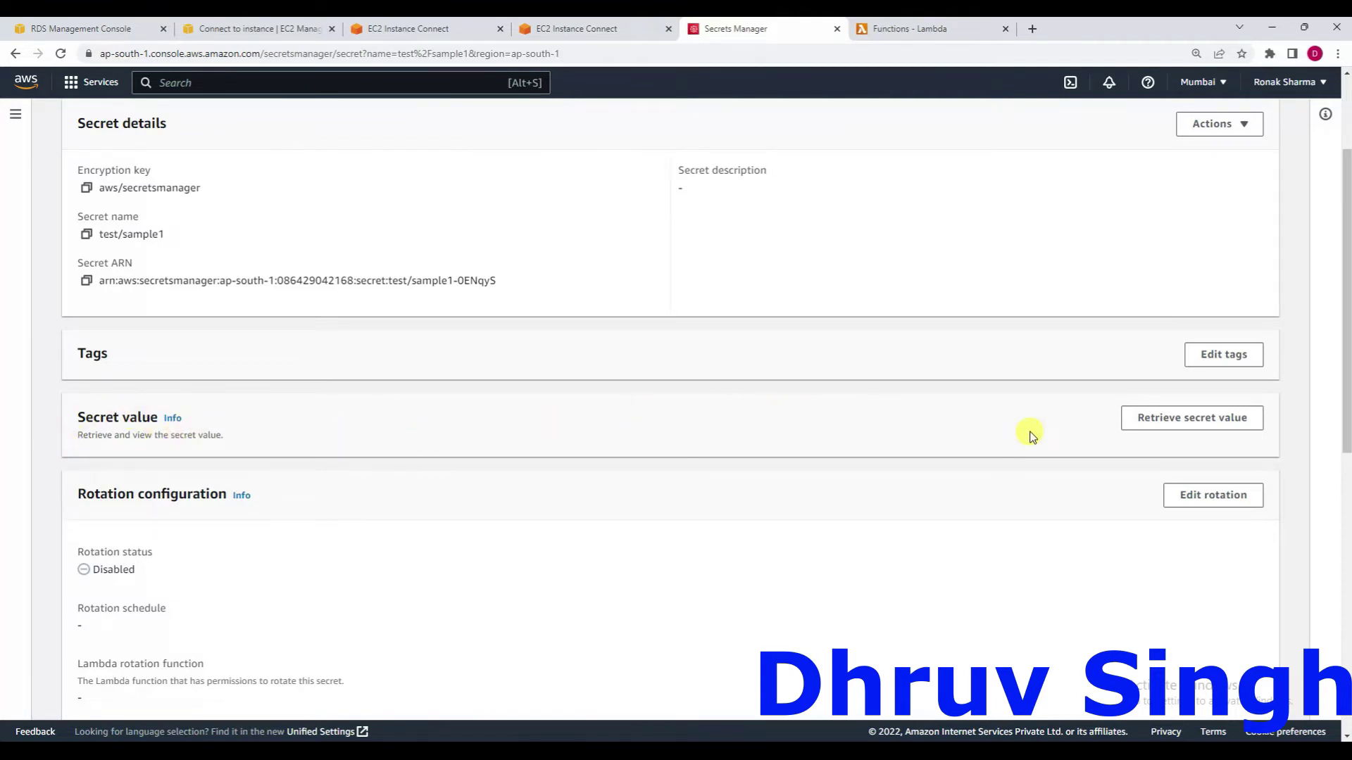
scroll(1030, 436, "up", 2)
left_click(1205, 576)
scroll(810, 541, "down", 3)
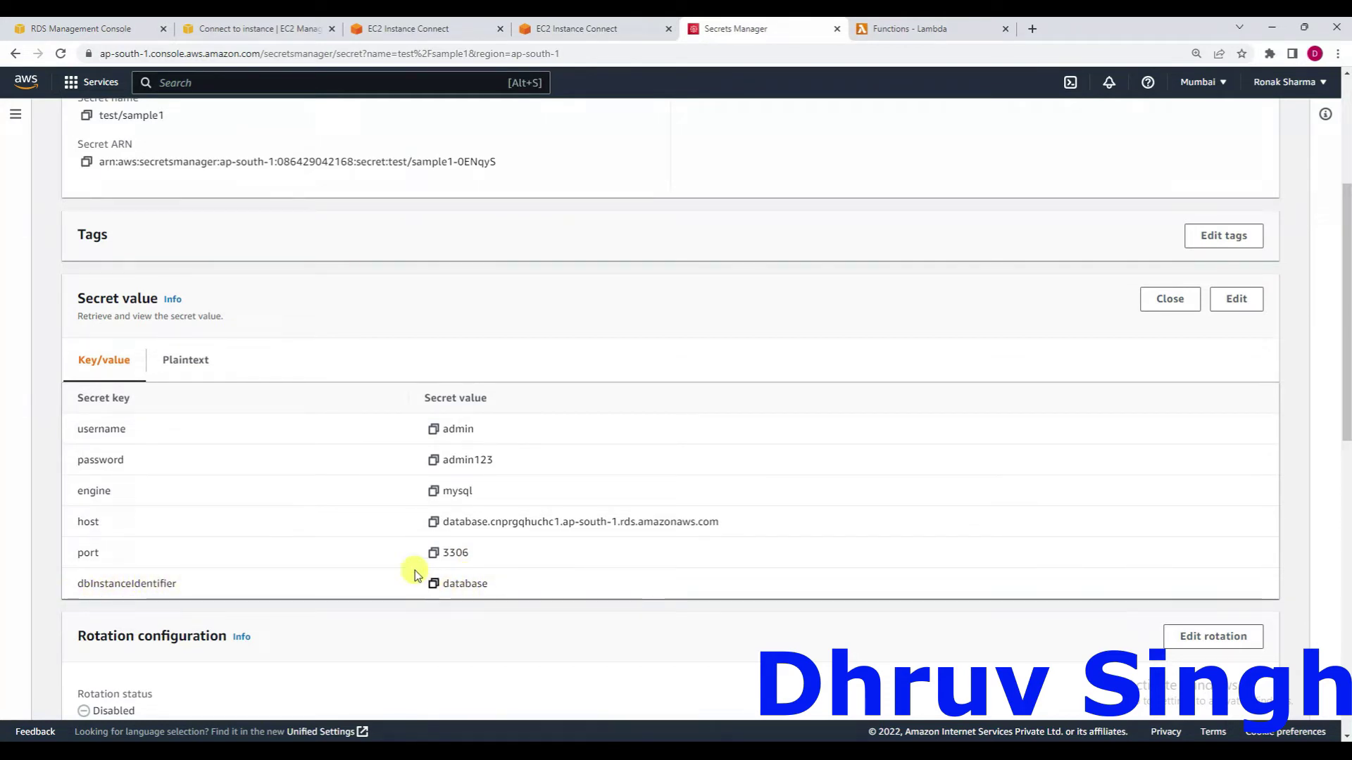
Compare the secret with the RDS endpoint, view it as plaintext, then edit the secret value.
left_click(92, 28)
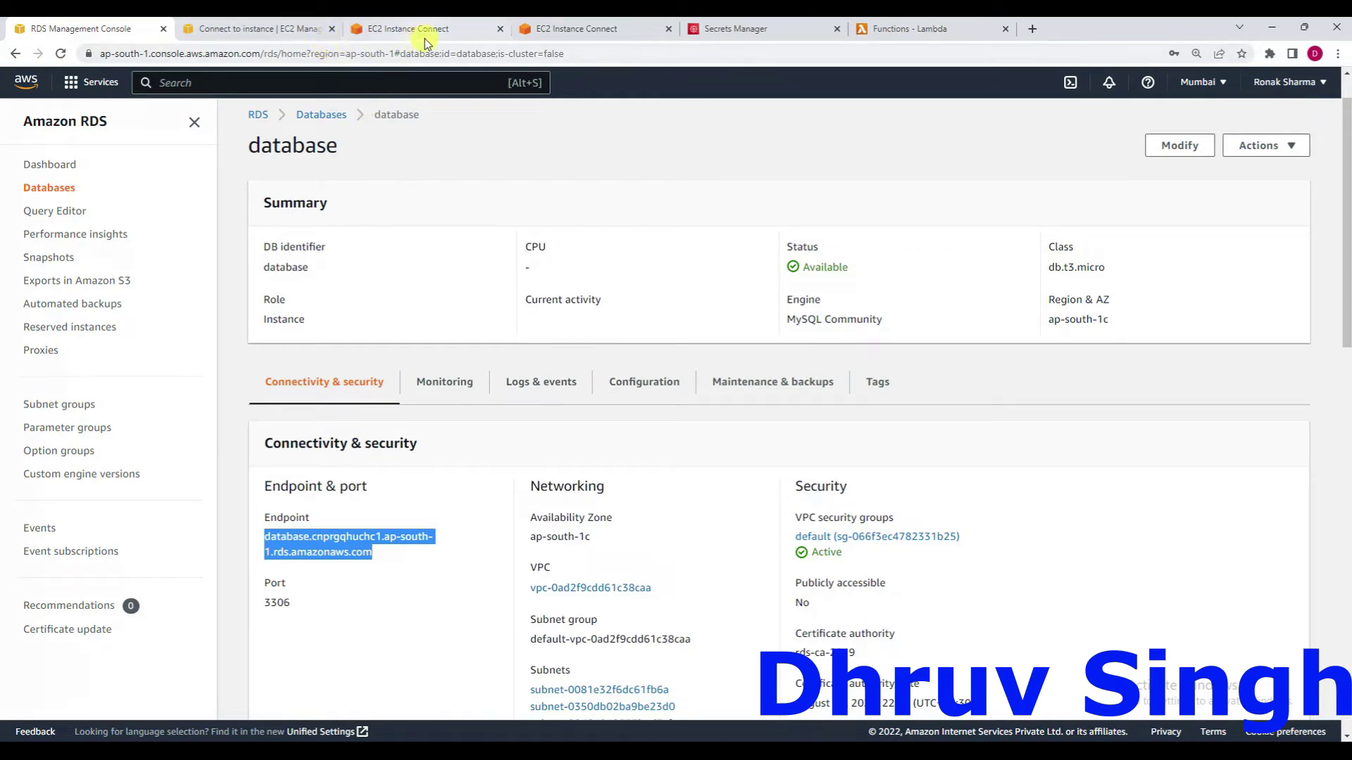
left_click(739, 27)
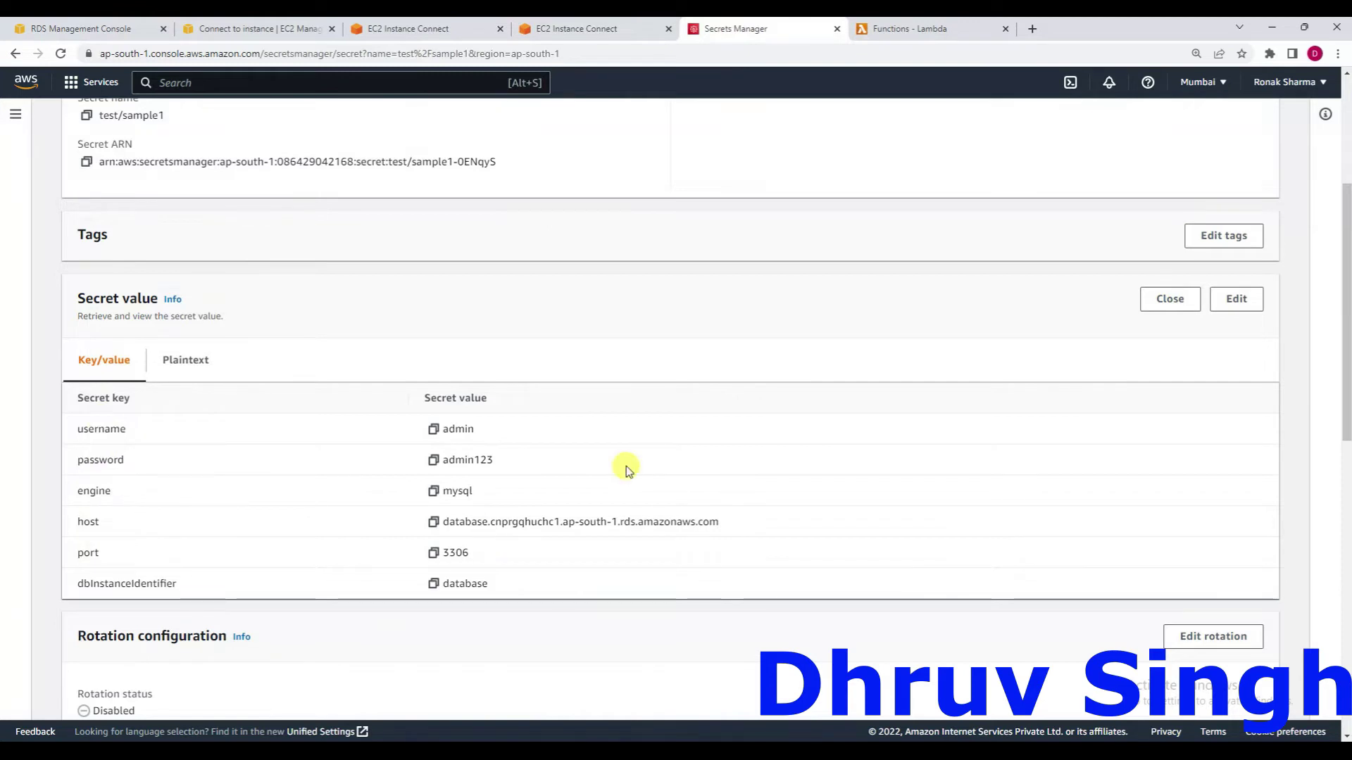
left_click(199, 366)
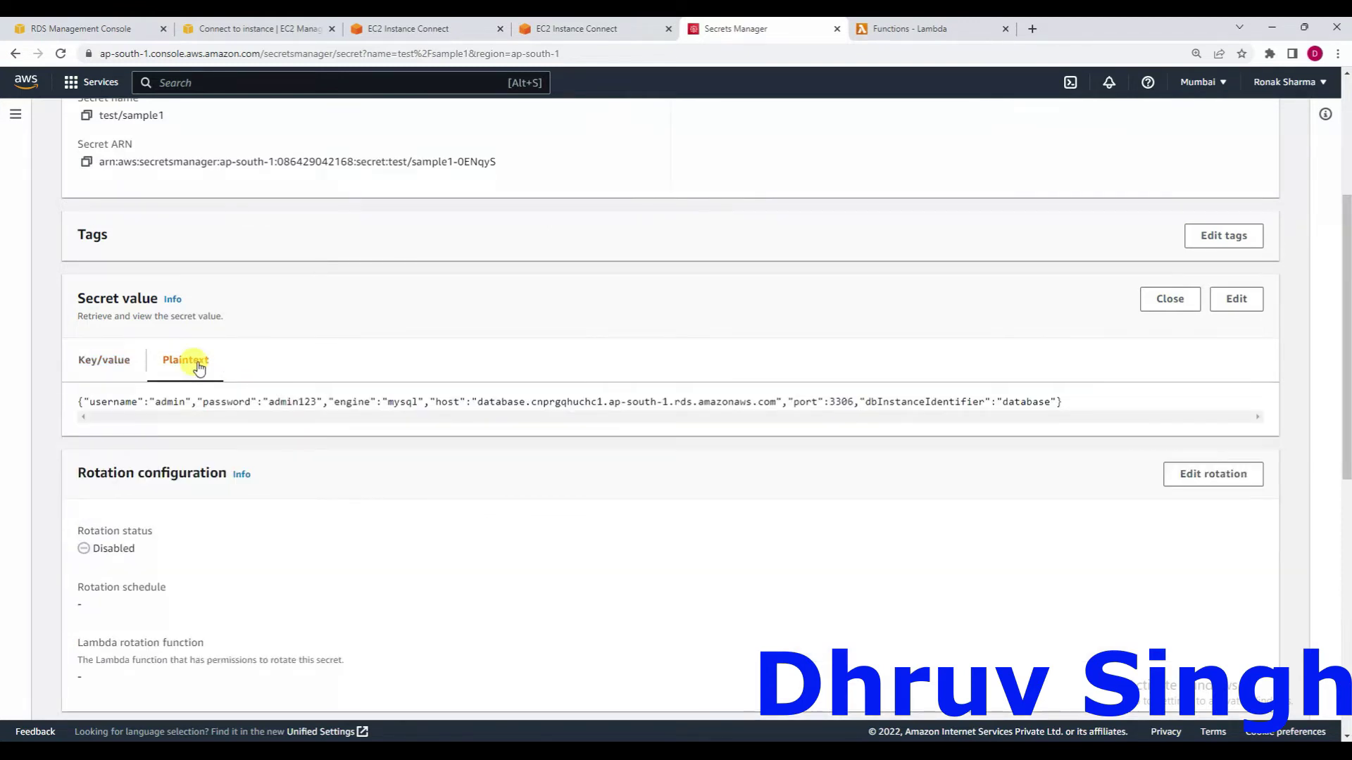
left_click(116, 364)
left_click(1260, 303)
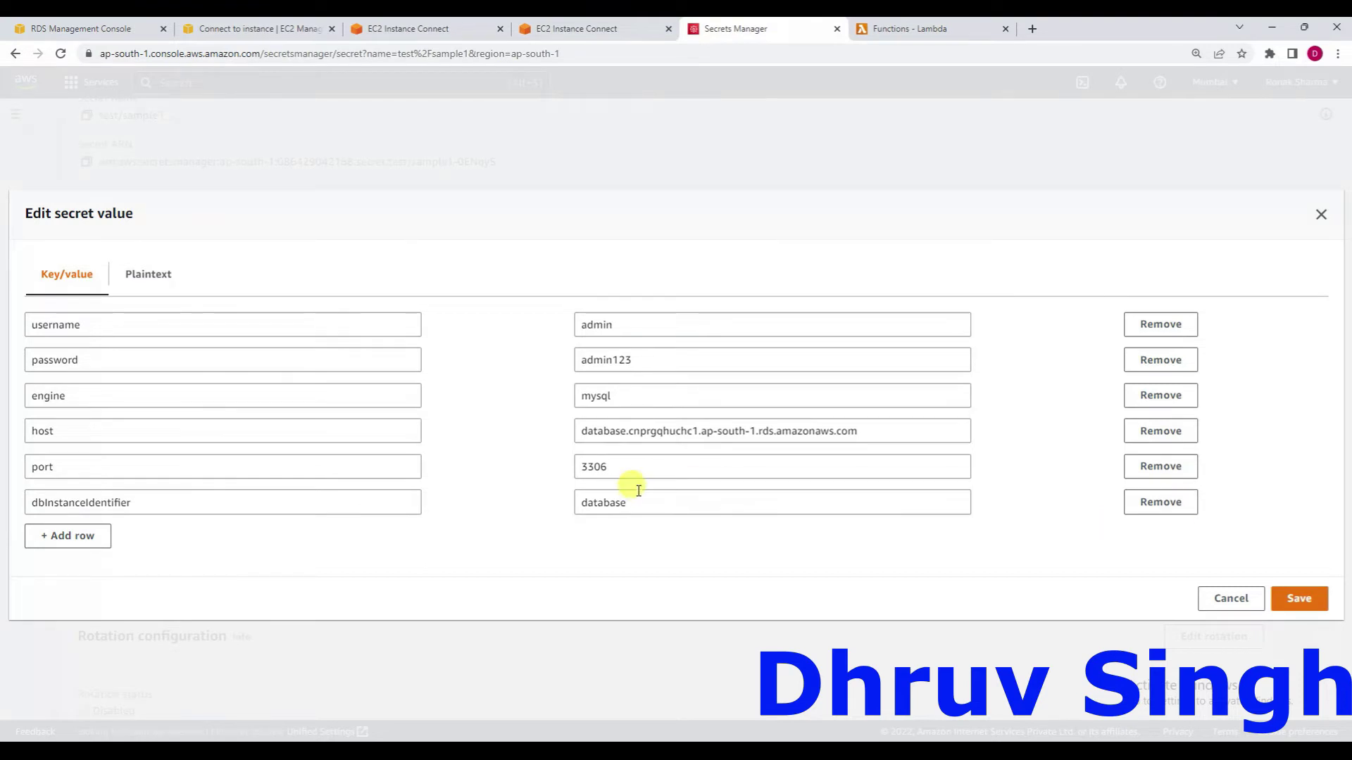
Add a 'database' key with value 'test' to the secret, save it, and go to Lambda functions.
left_click(74, 536)
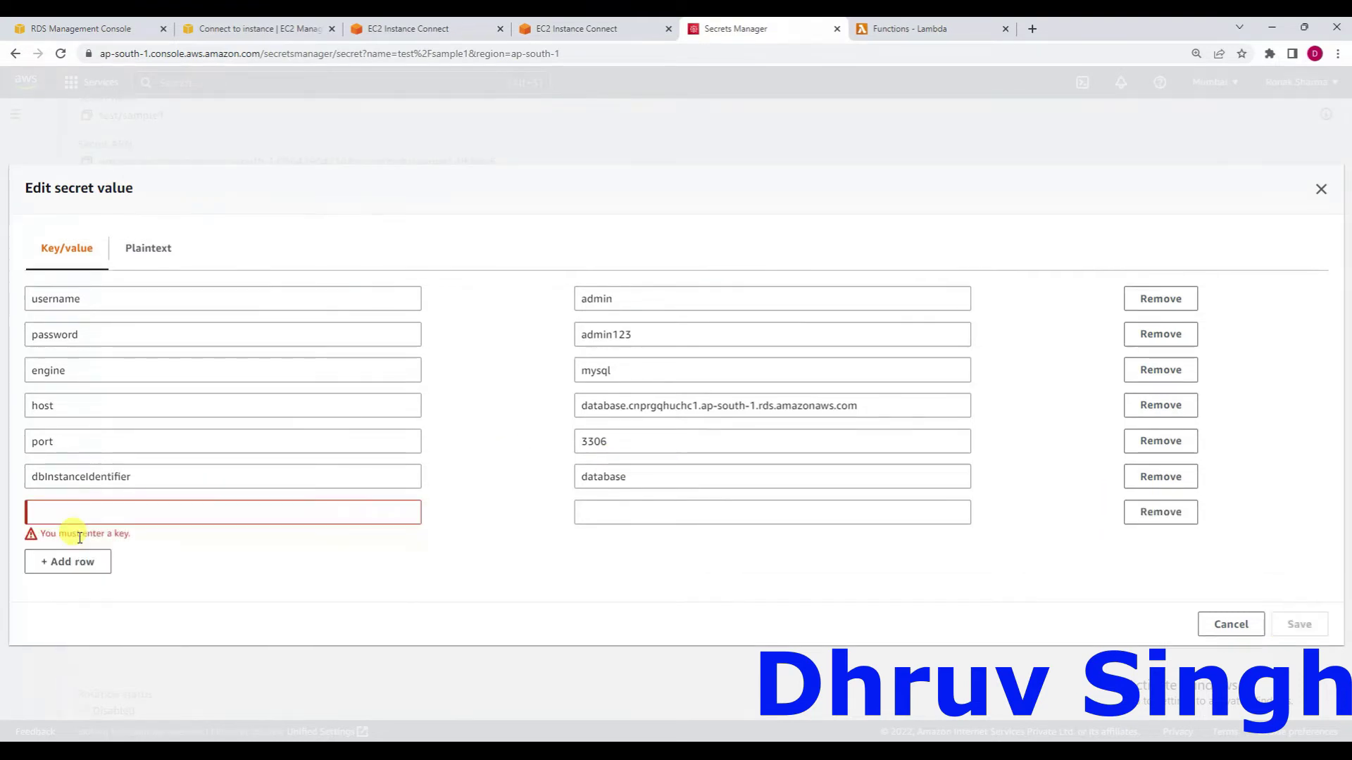
left_click(73, 508)
type("database")
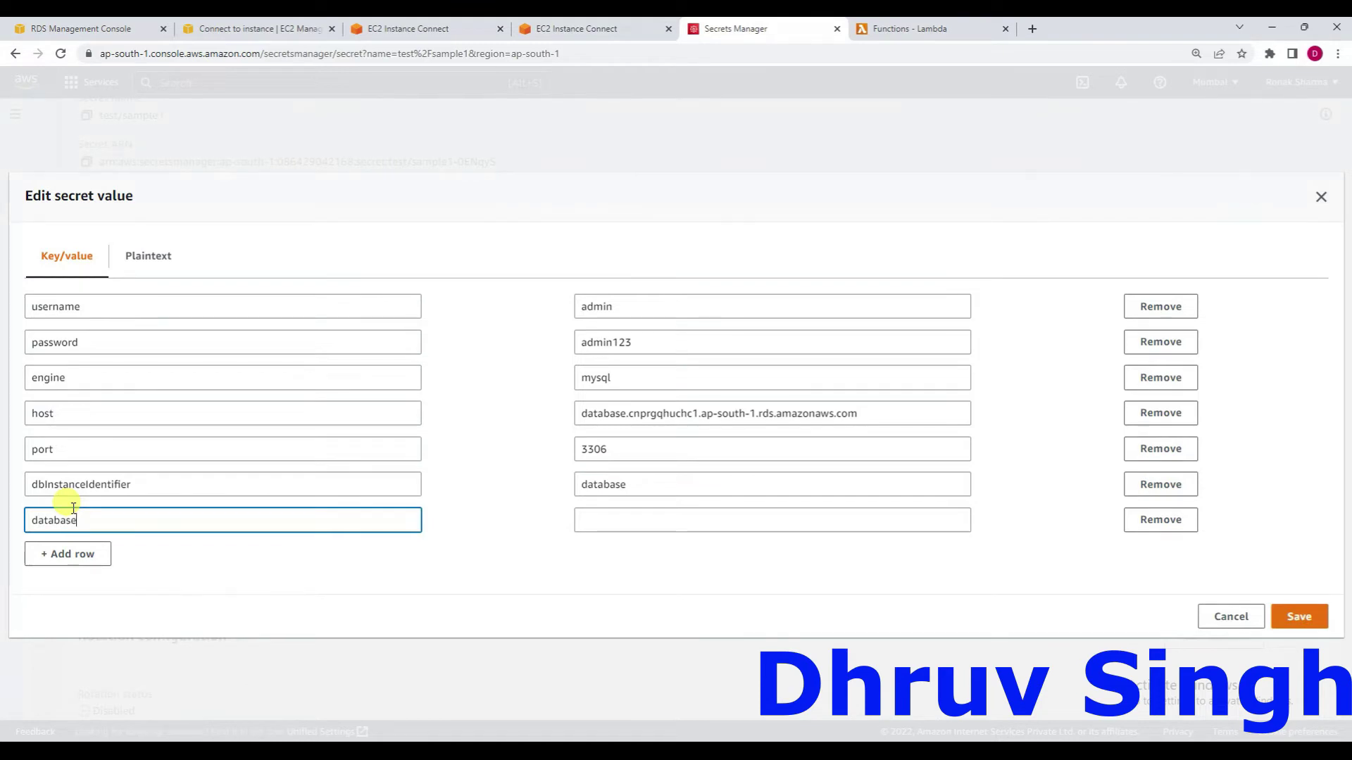
left_click(600, 521)
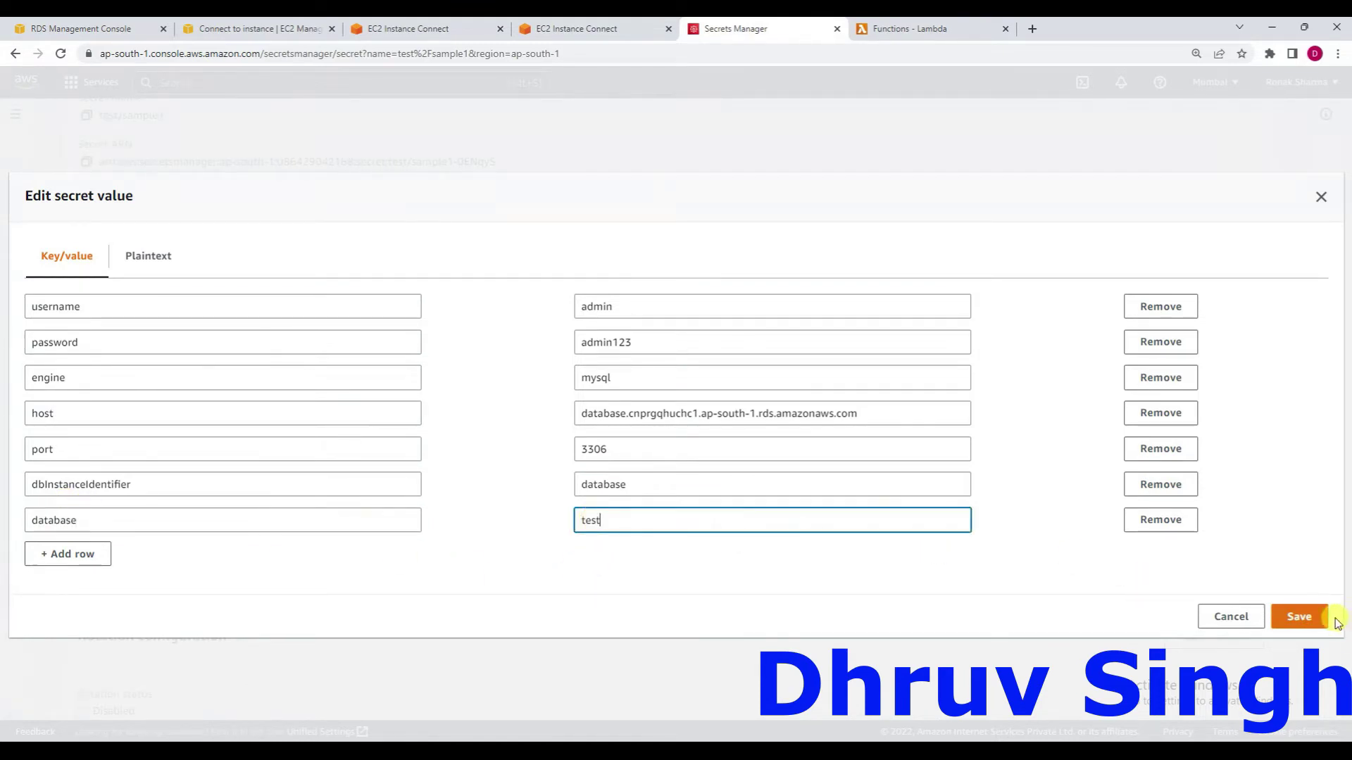
left_click(1309, 618)
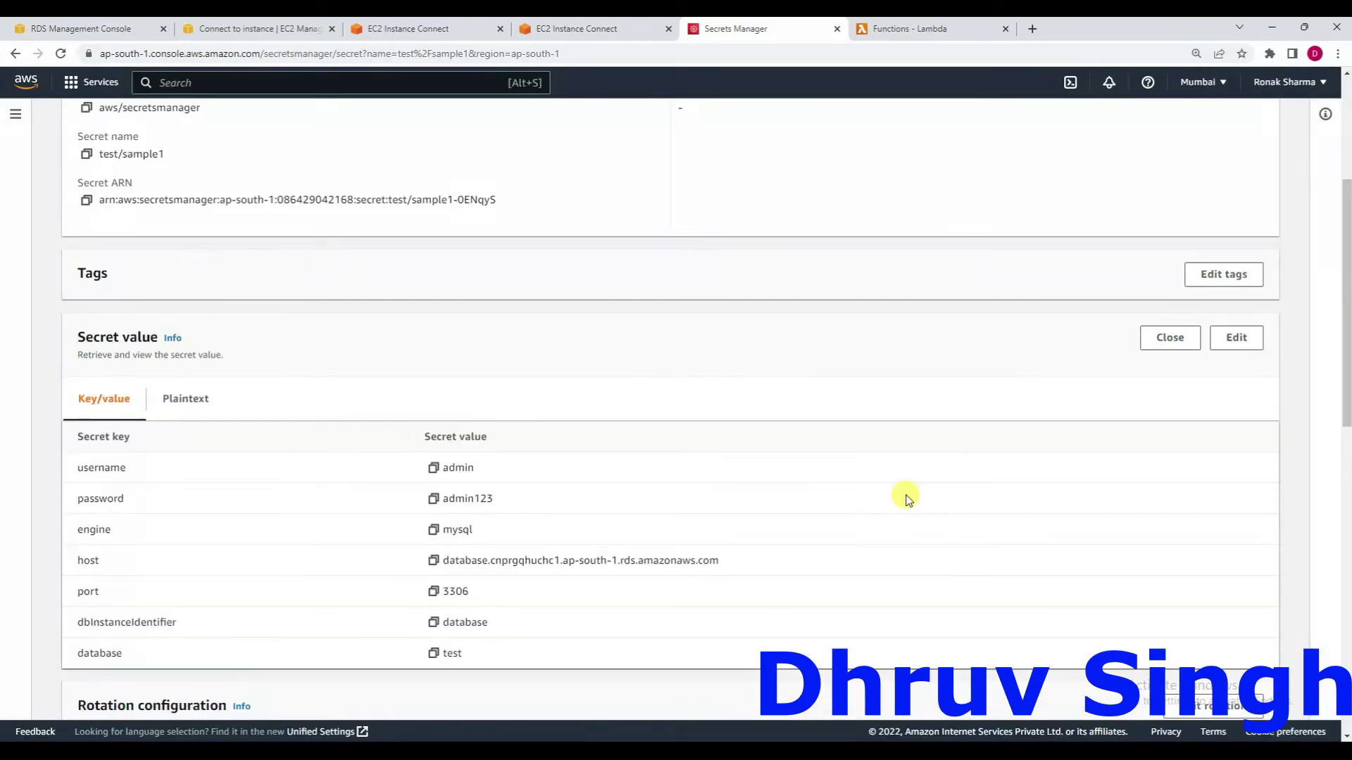
scroll(480, 579, "down", 2)
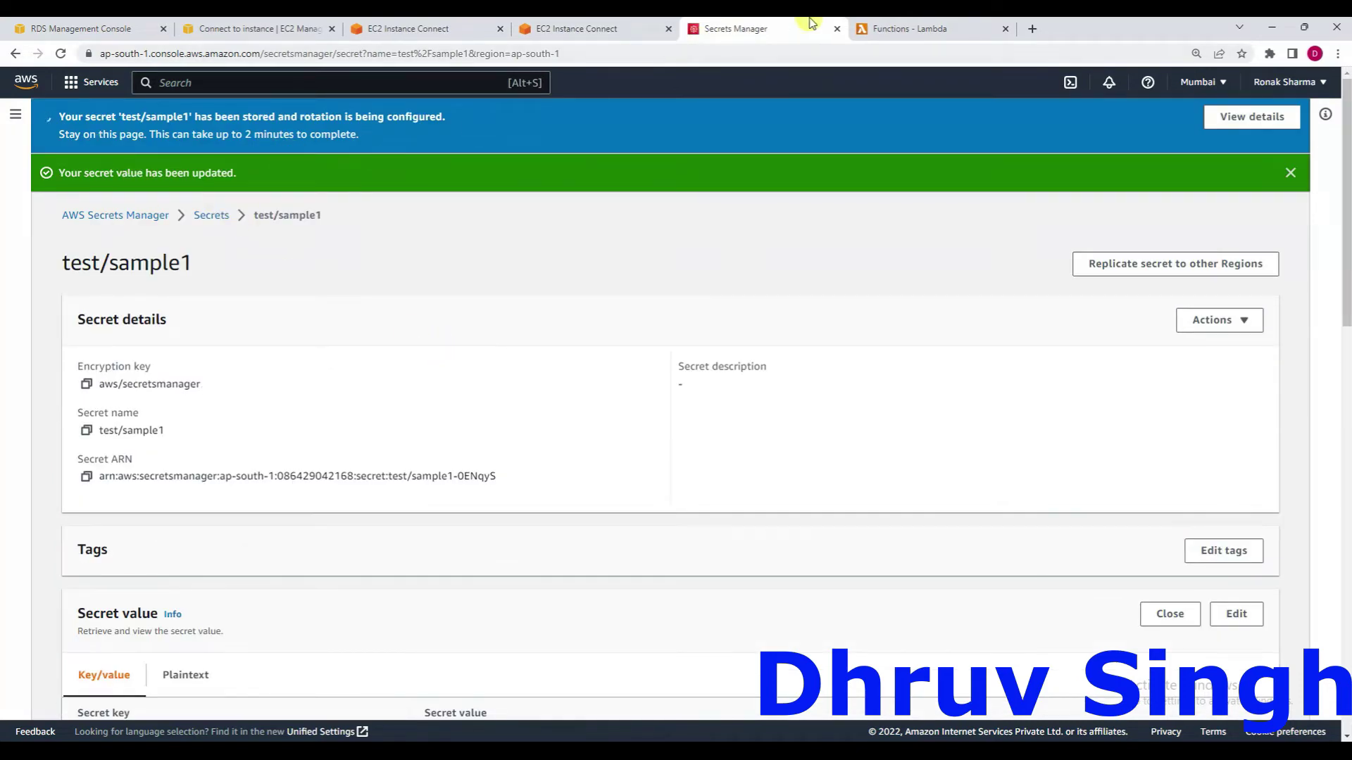
left_click(877, 27)
Open the SecretsManagersample-secret-rotation function and view its configuration and permissions.
left_click(1031, 169)
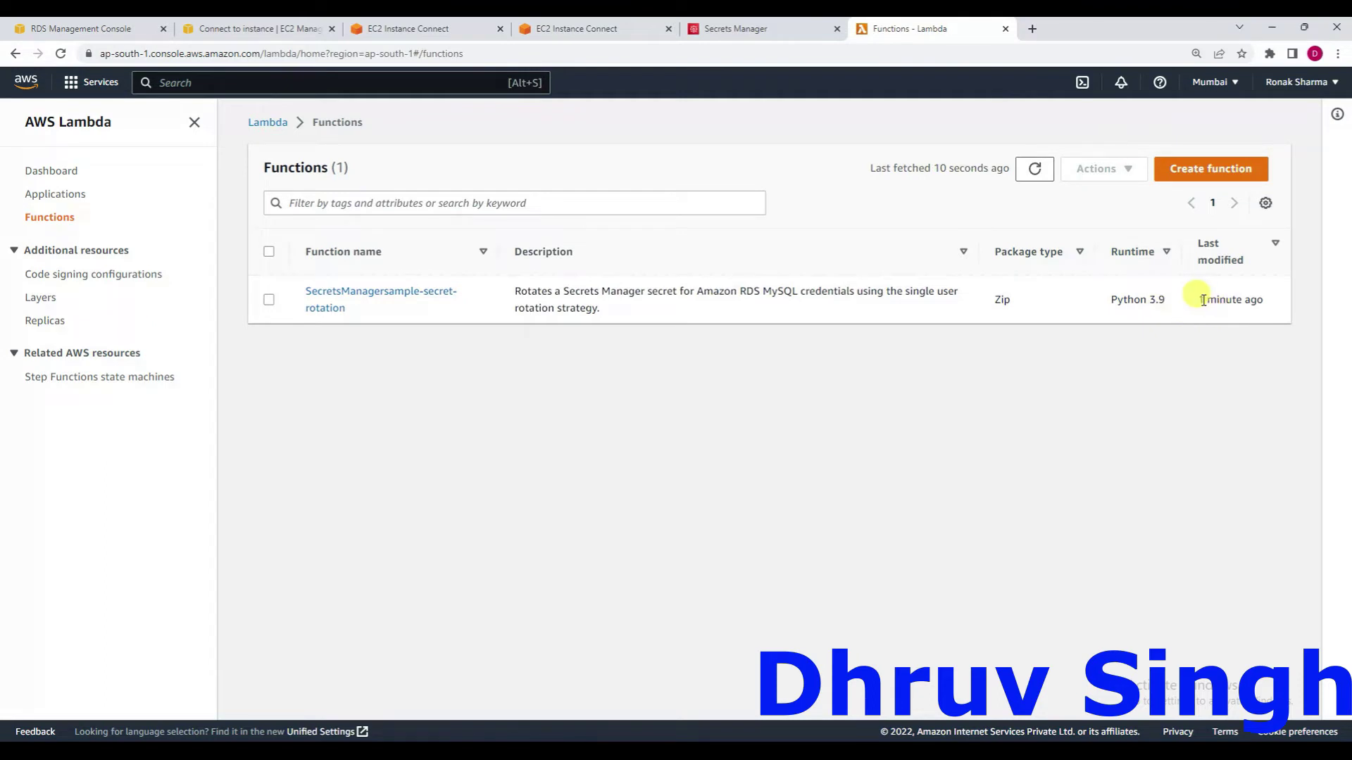
left_click(363, 300)
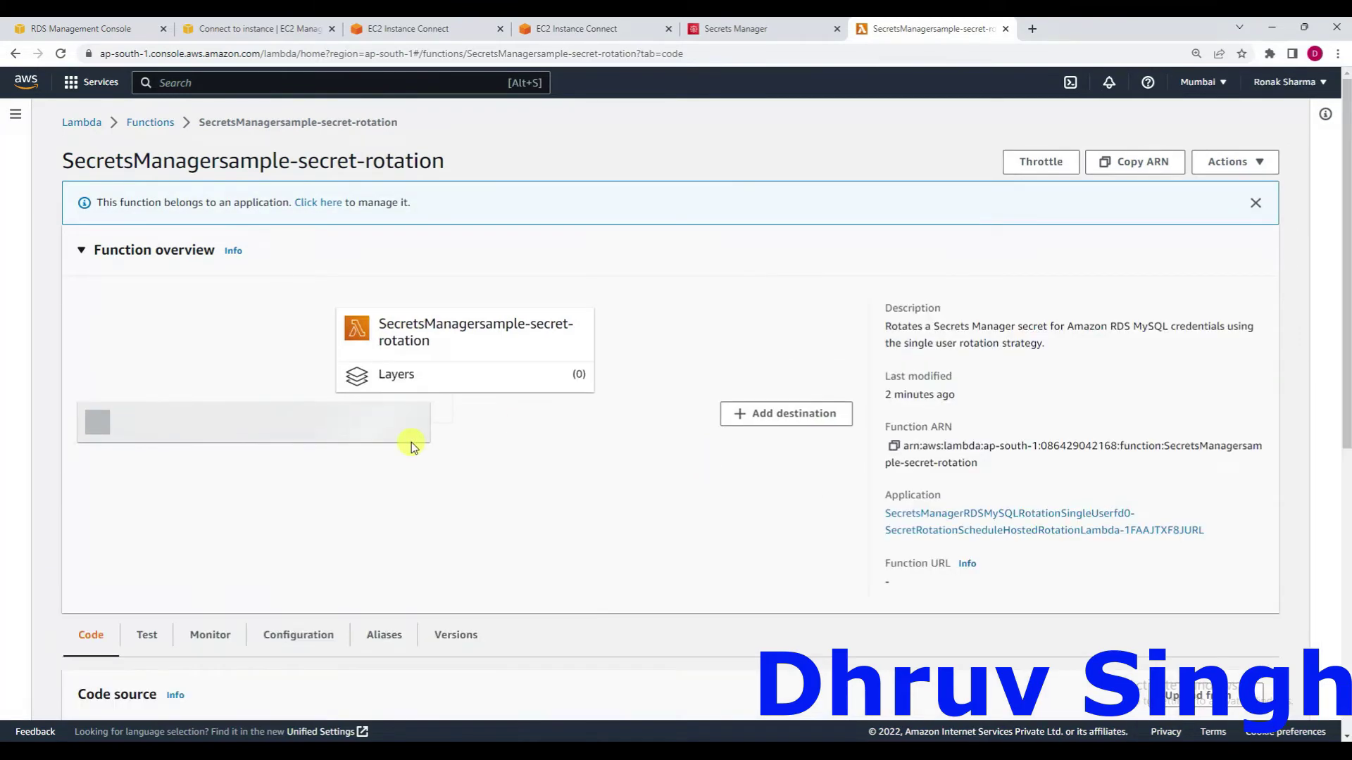
scroll(411, 442, "down", 3)
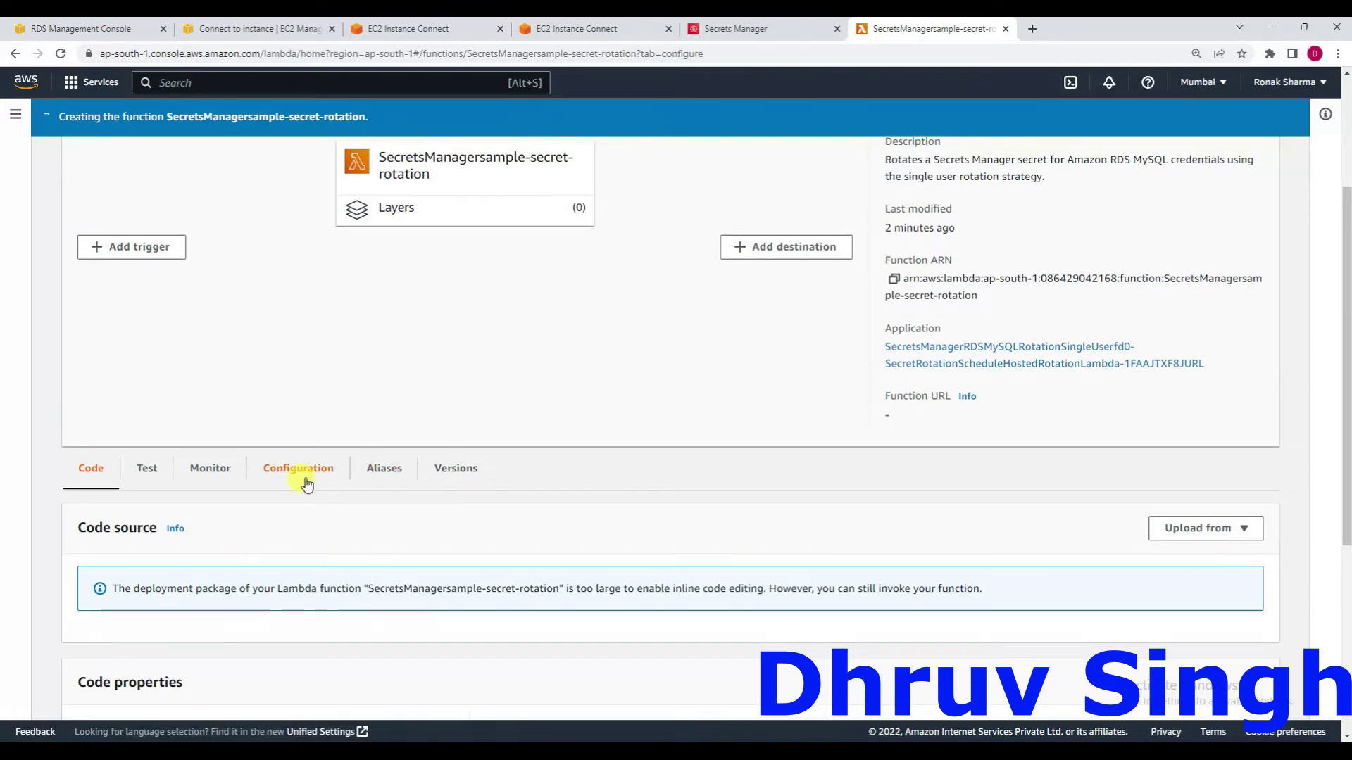
left_click(307, 483)
scroll(557, 570, "down", 5)
scroll(556, 572, "down", 5)
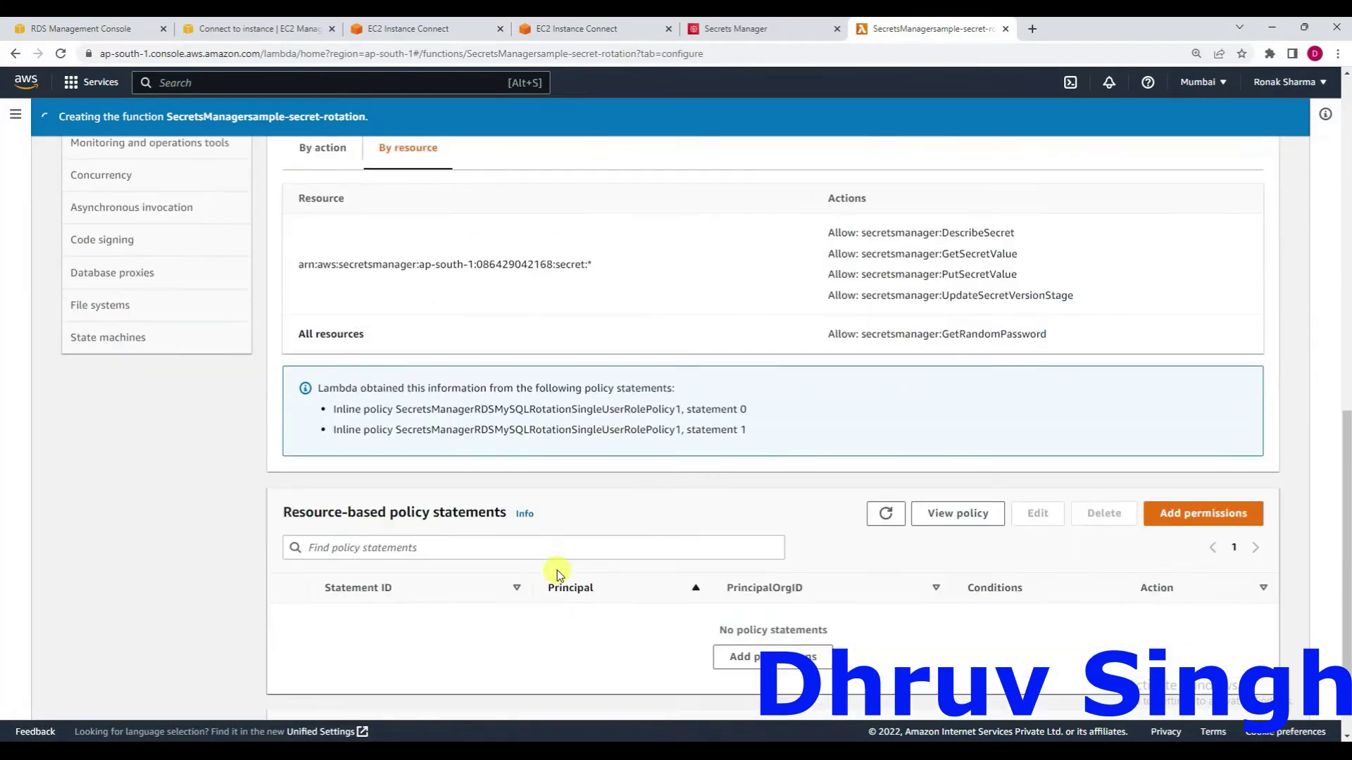
scroll(556, 573, "down", 2)
scroll(556, 573, "up", 4)
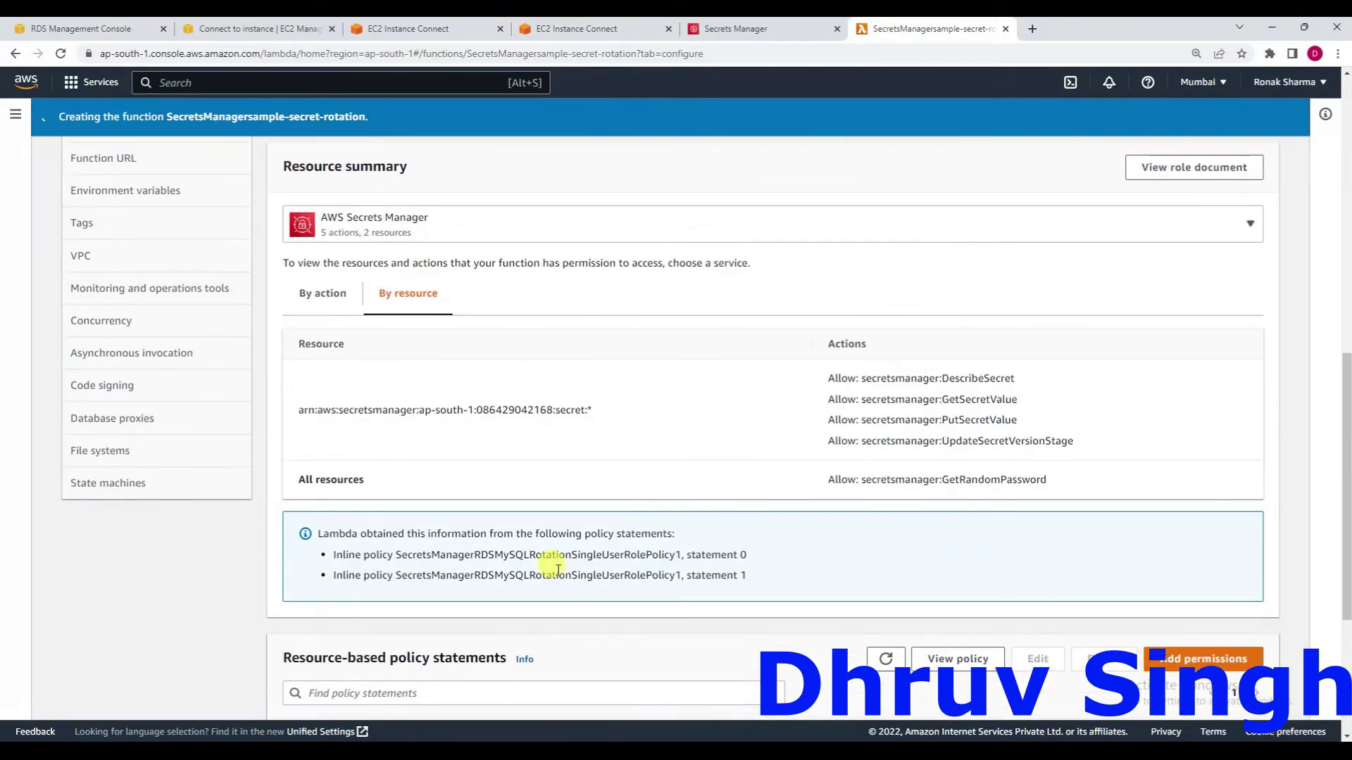
scroll(557, 569, "up", 10)
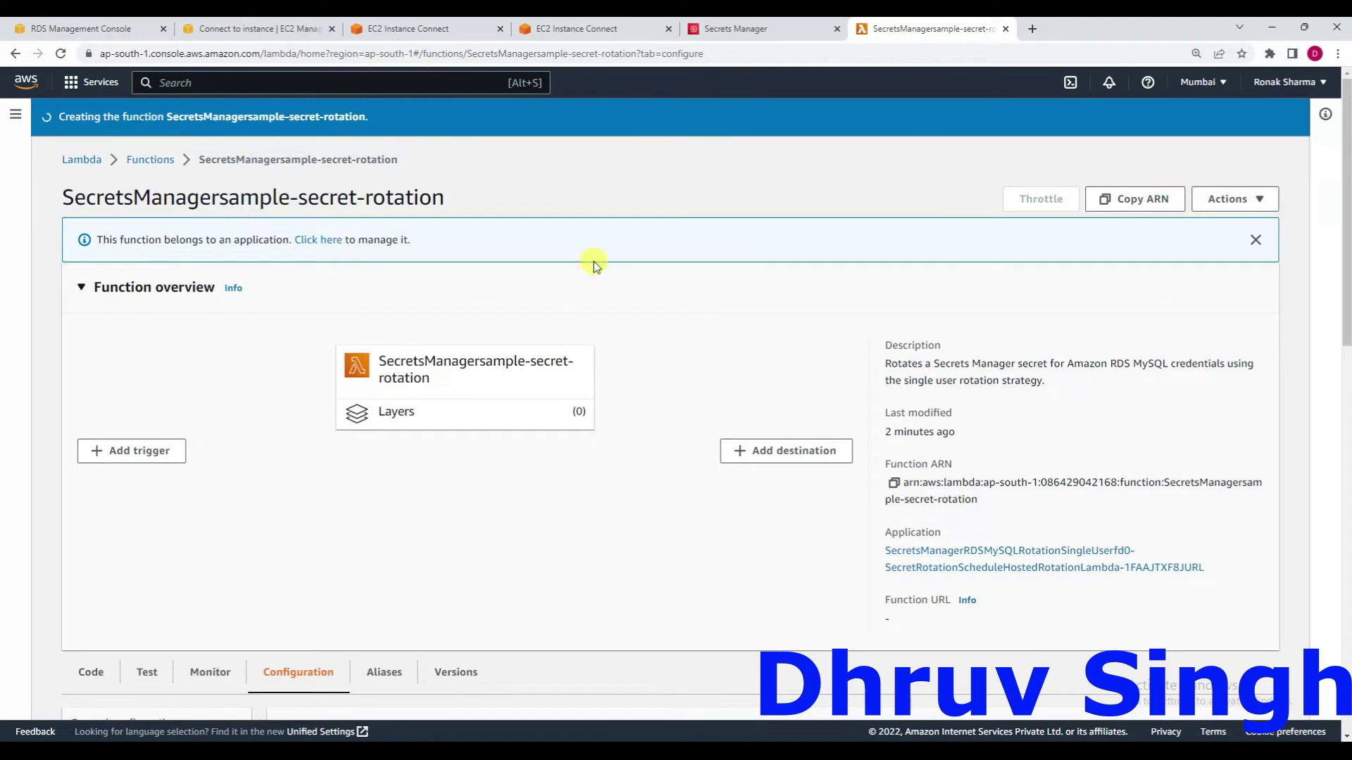
Reload the function page and refresh its resource-based policy statements for secretsmanager.amazonaws.com.
left_click(735, 54)
key("Return")
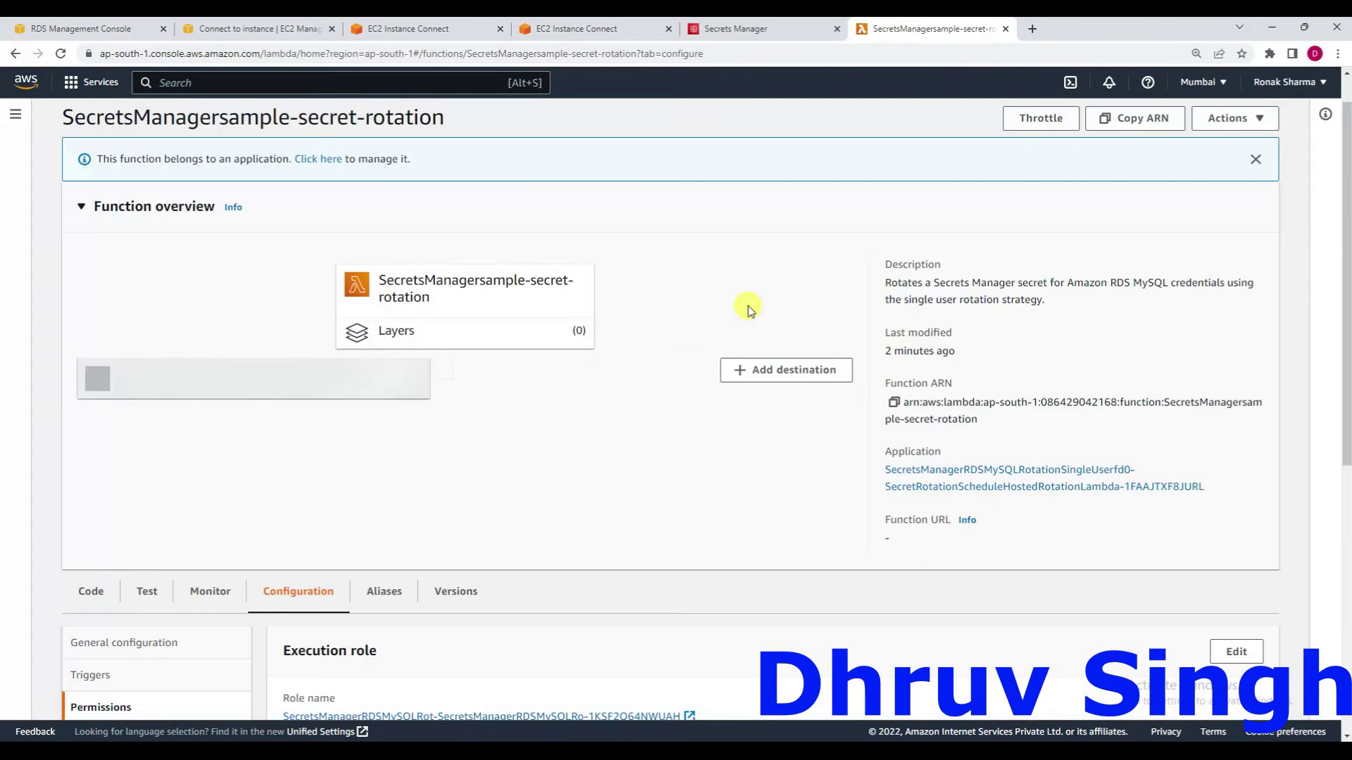
scroll(748, 305, "down", 3)
scroll(748, 305, "down", 5)
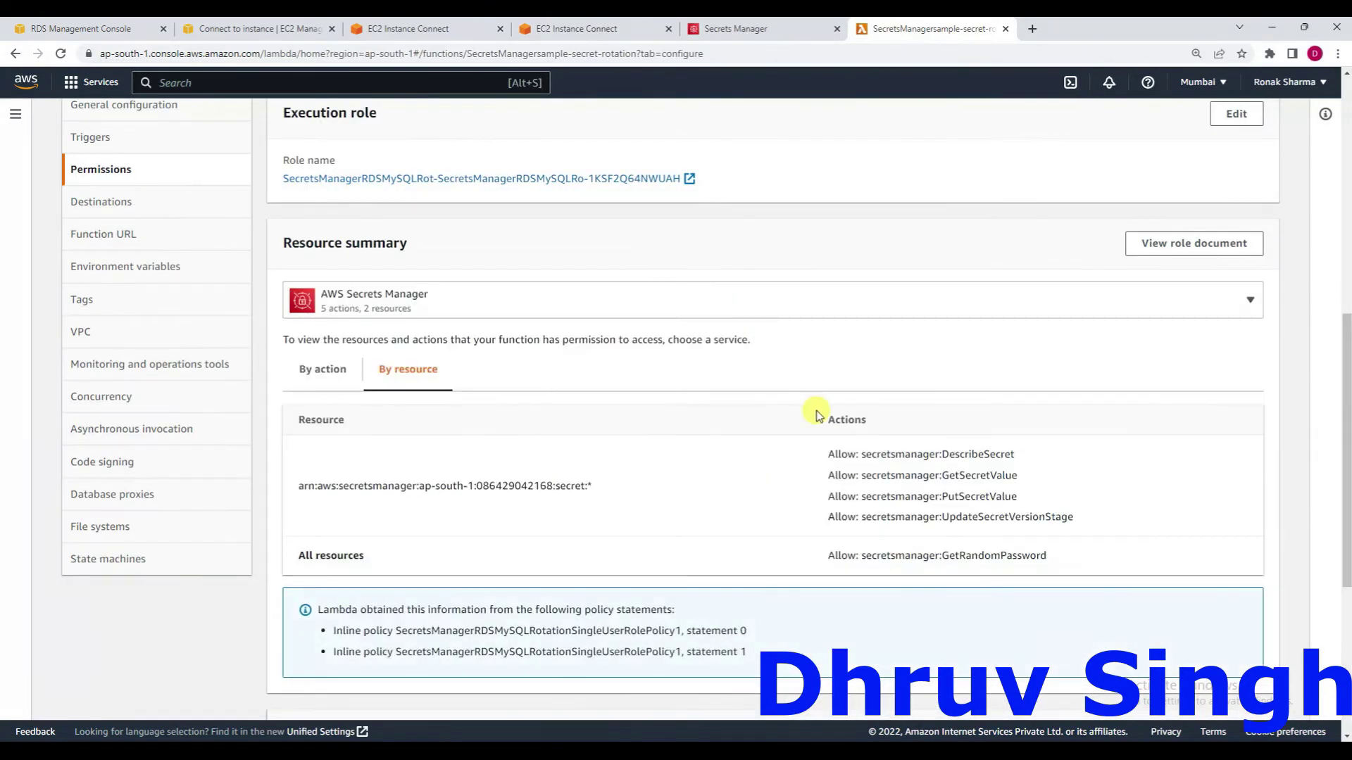
scroll(673, 423, "down", 5)
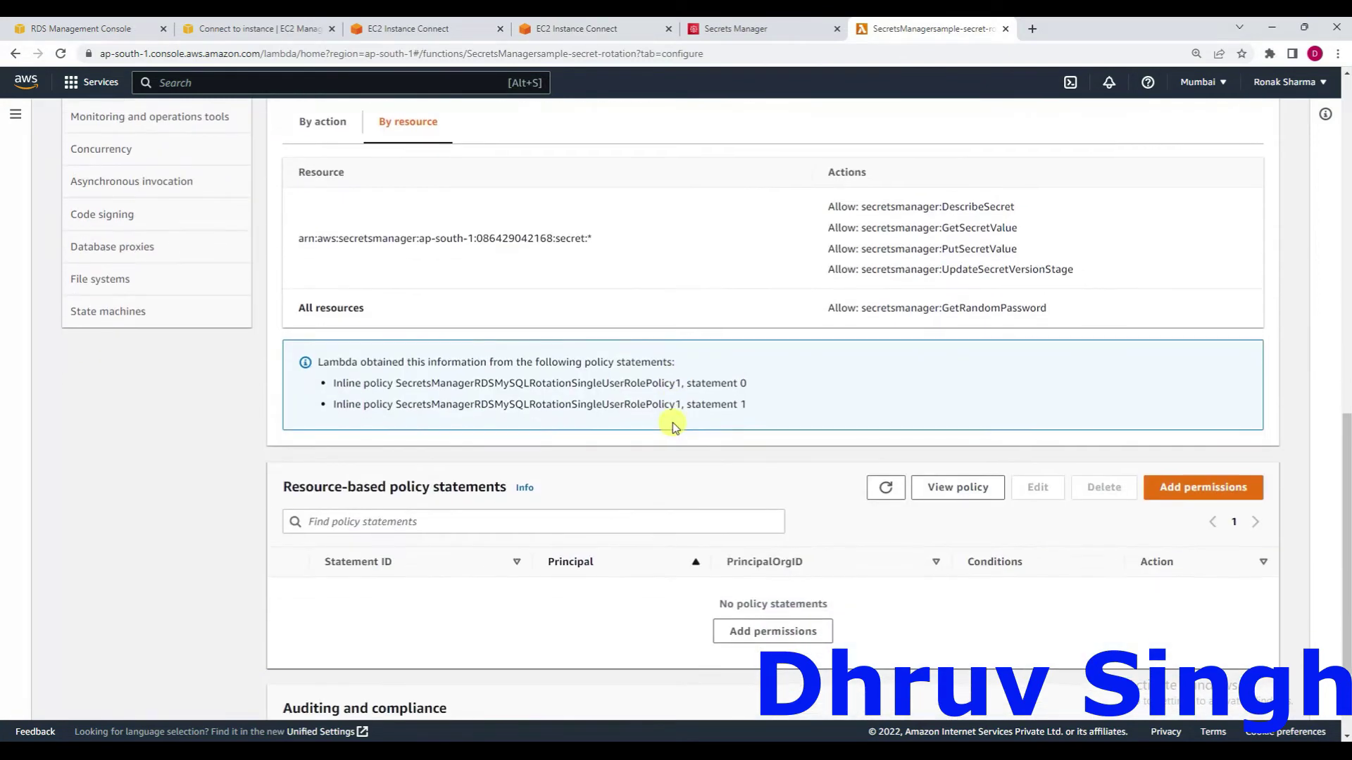
scroll(673, 422, "up", 3)
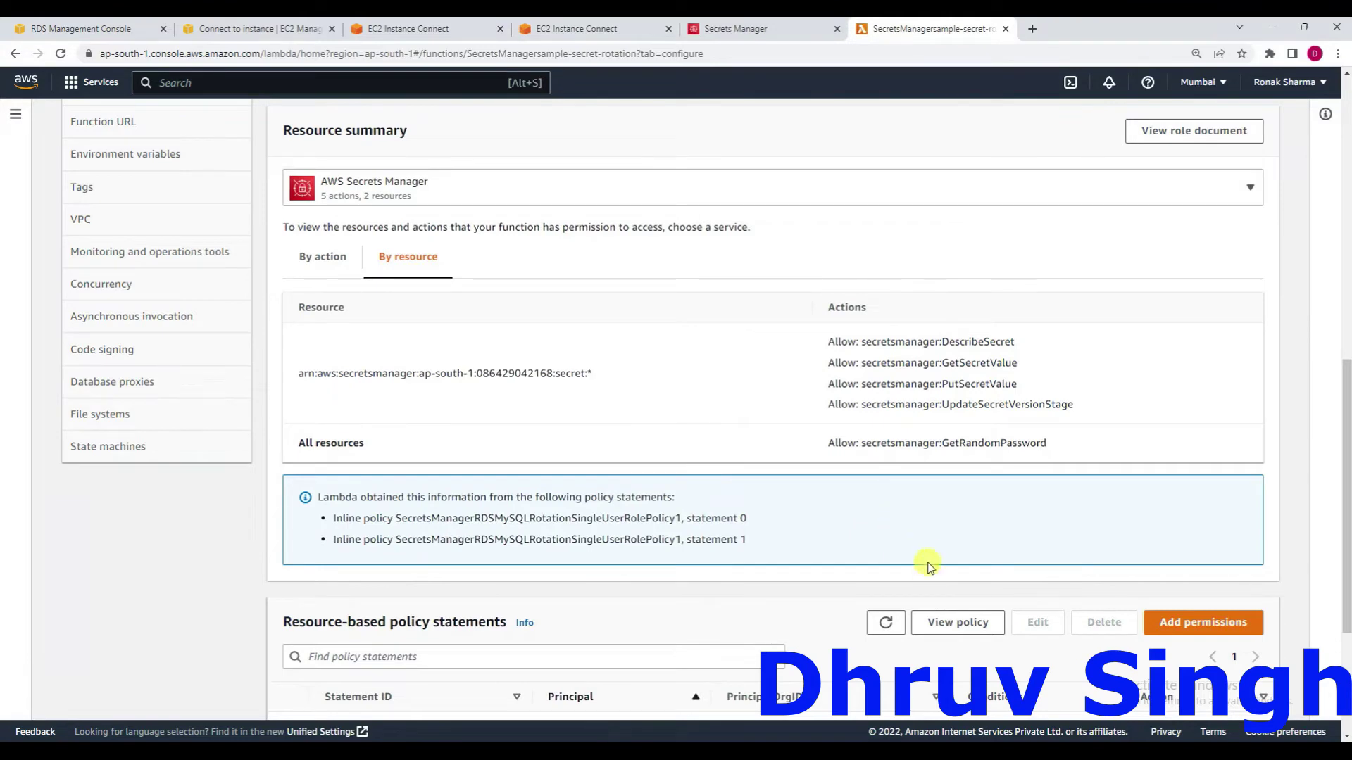
left_click(888, 623)
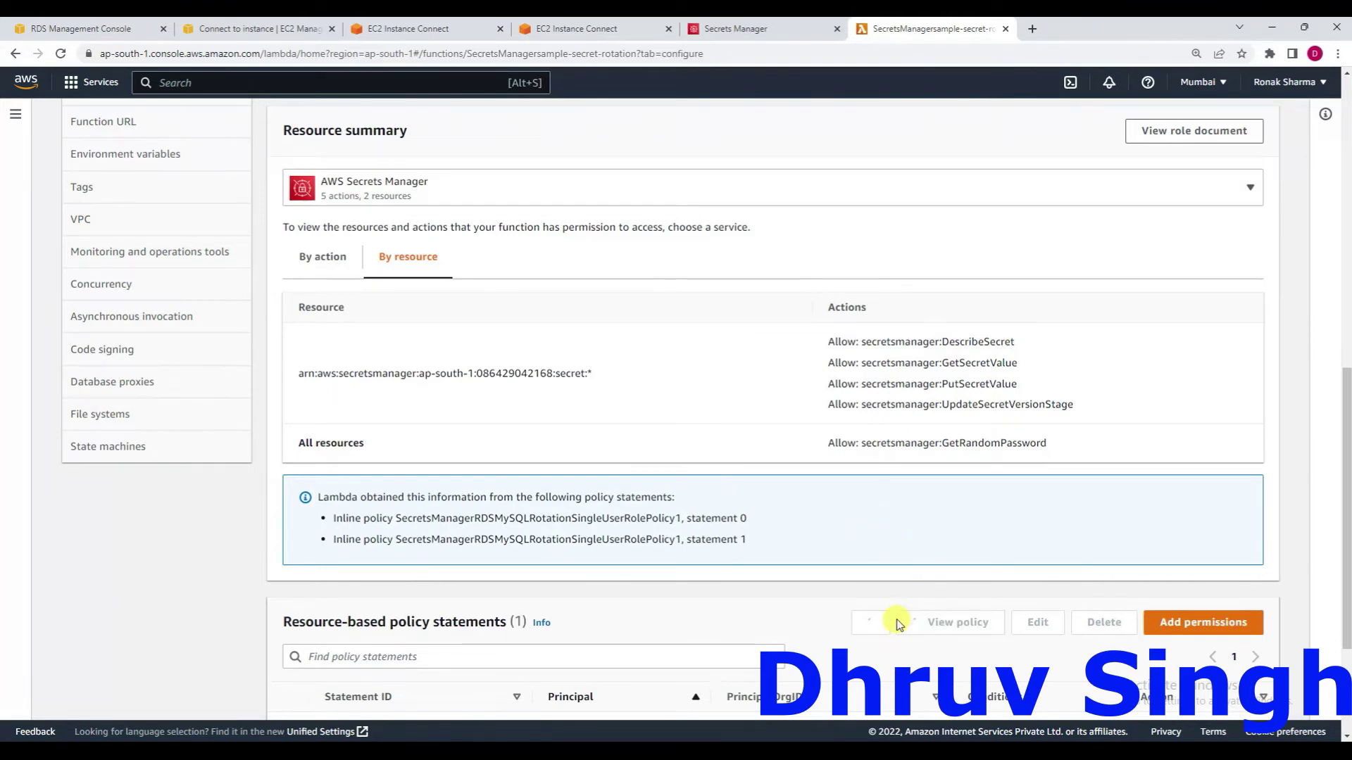
scroll(893, 622, "down", 3)
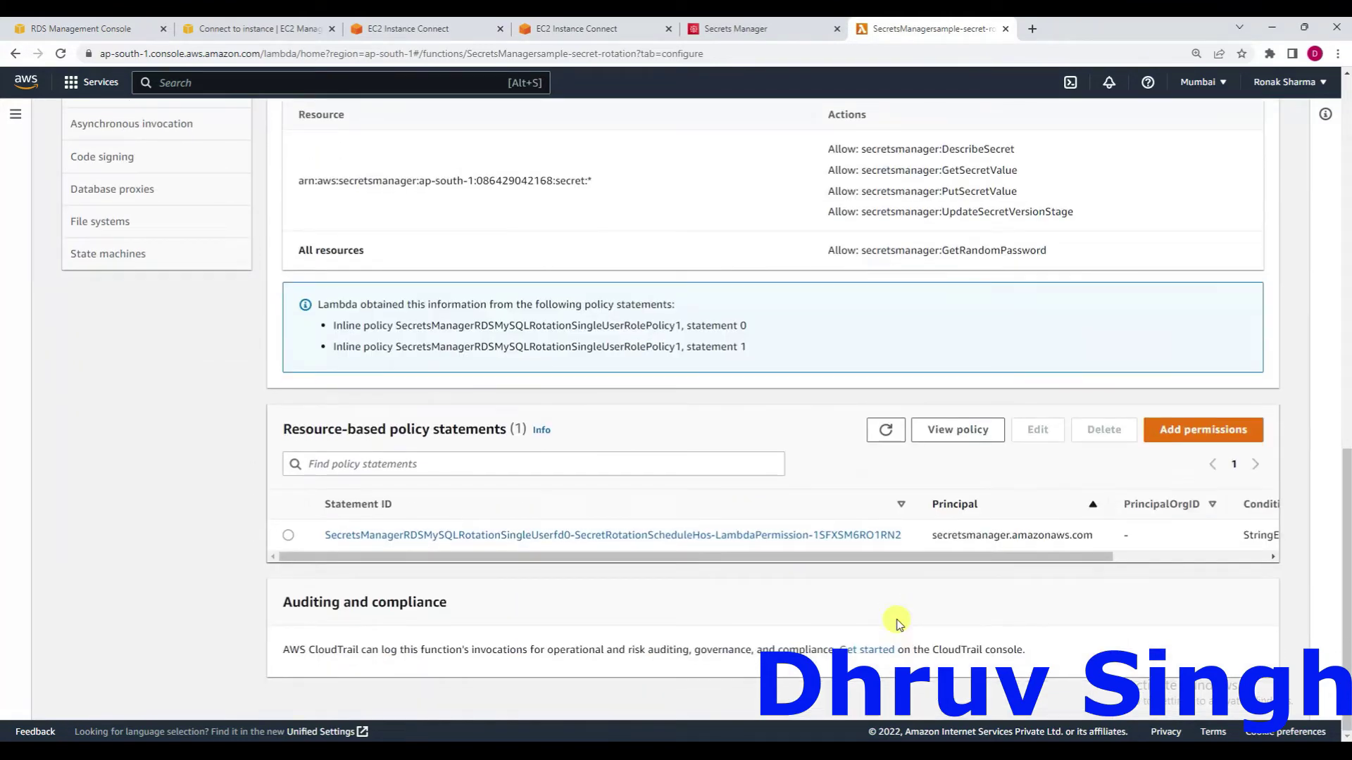
left_click(289, 536)
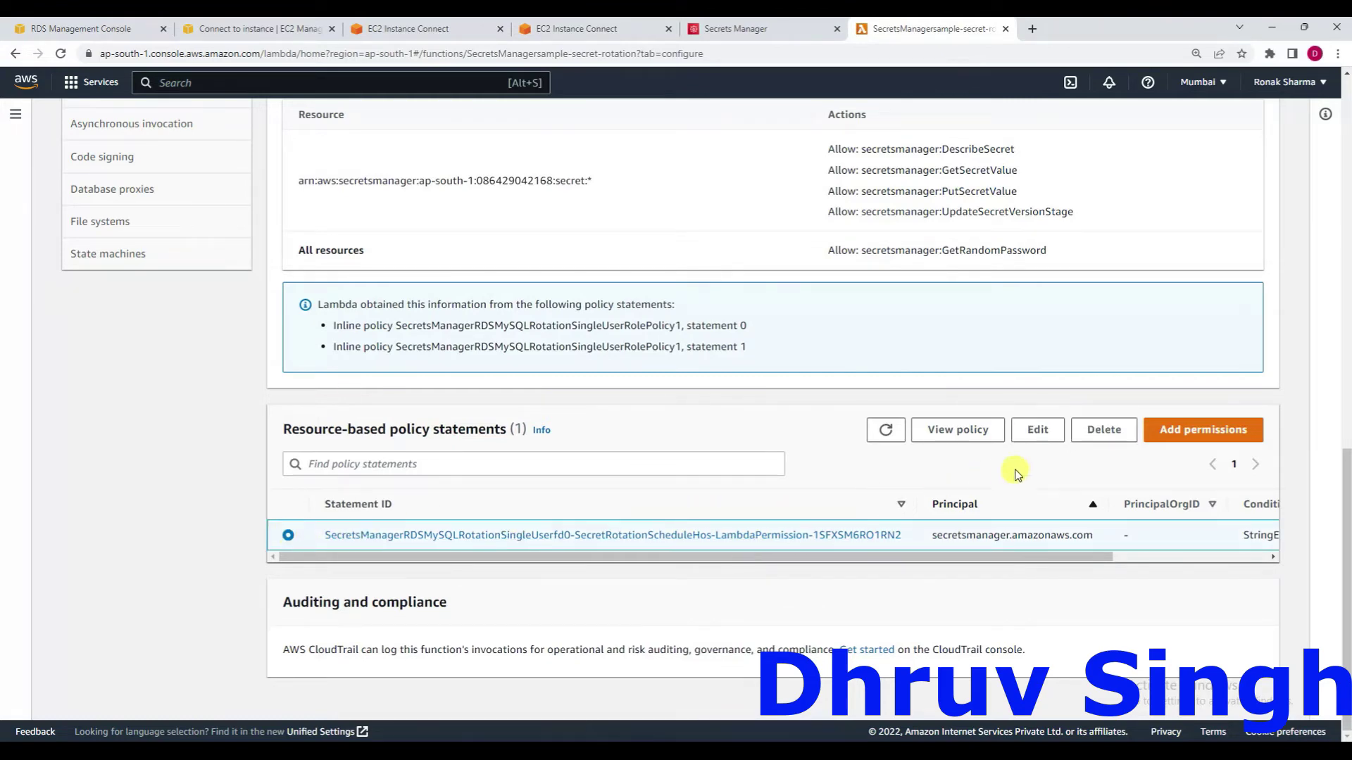
left_click(1037, 430)
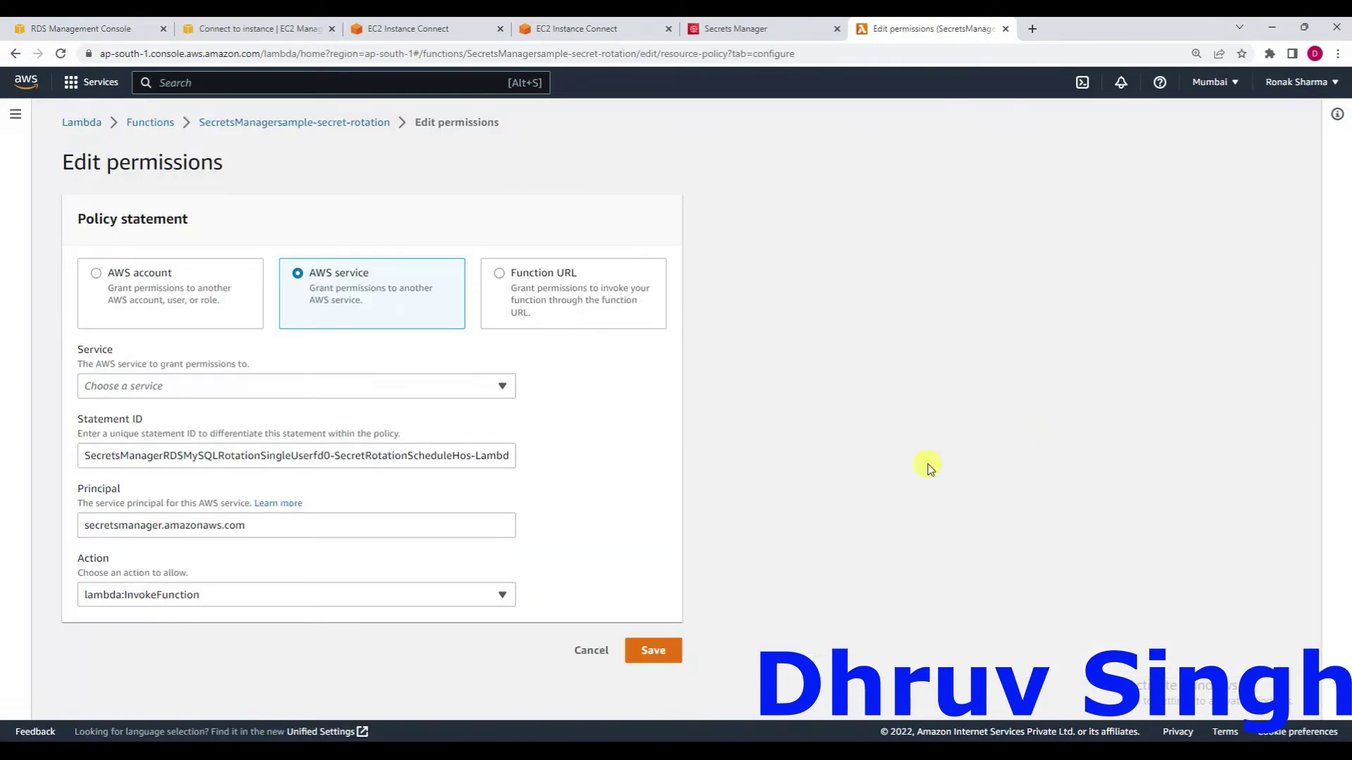
left_click(593, 652)
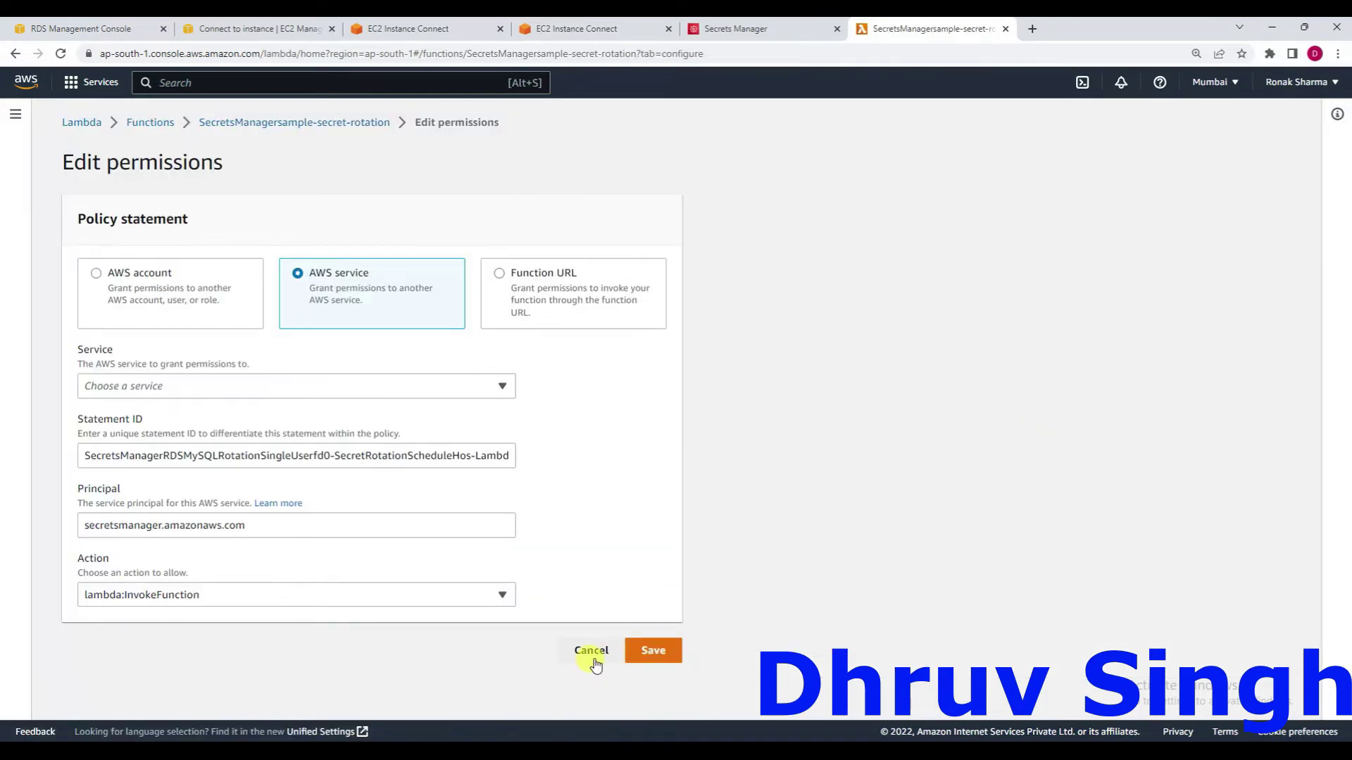
scroll(704, 613, "down", 10)
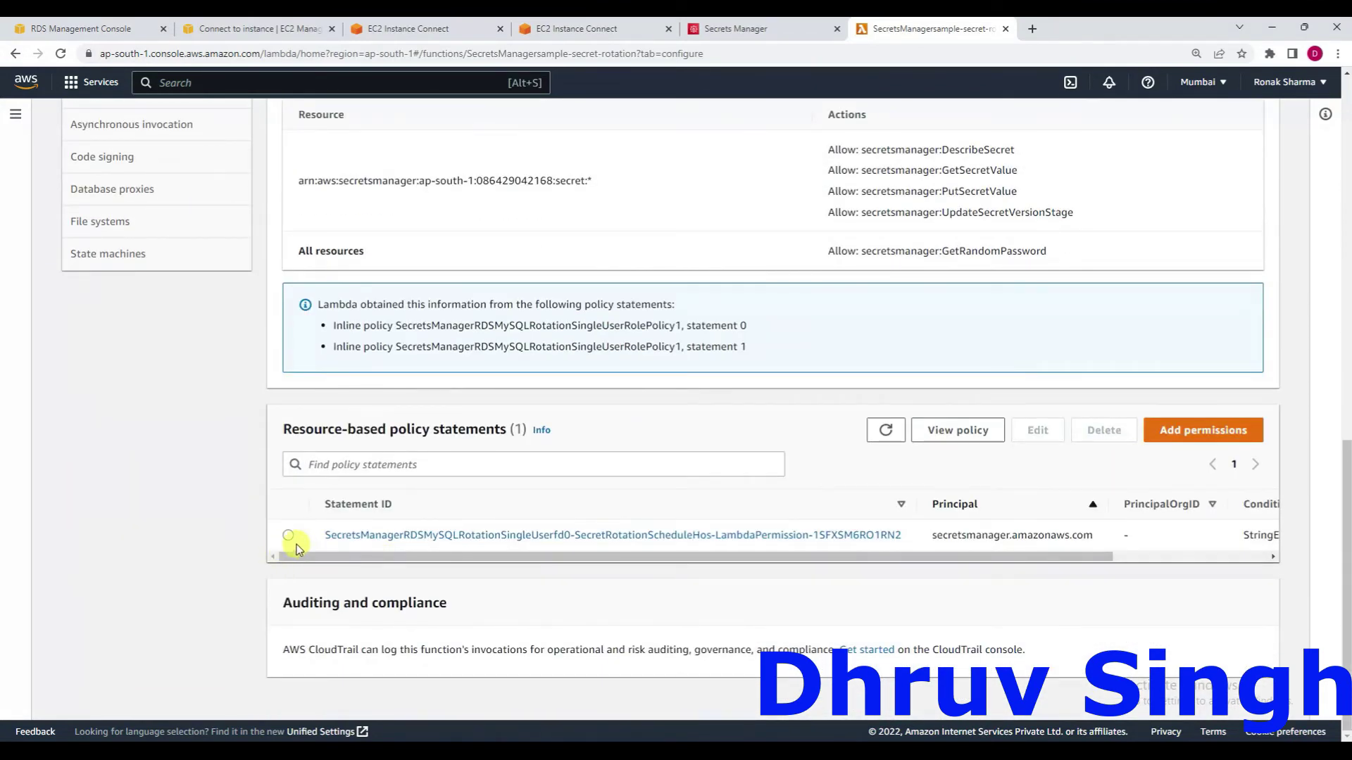
left_click(299, 536)
left_click(947, 430)
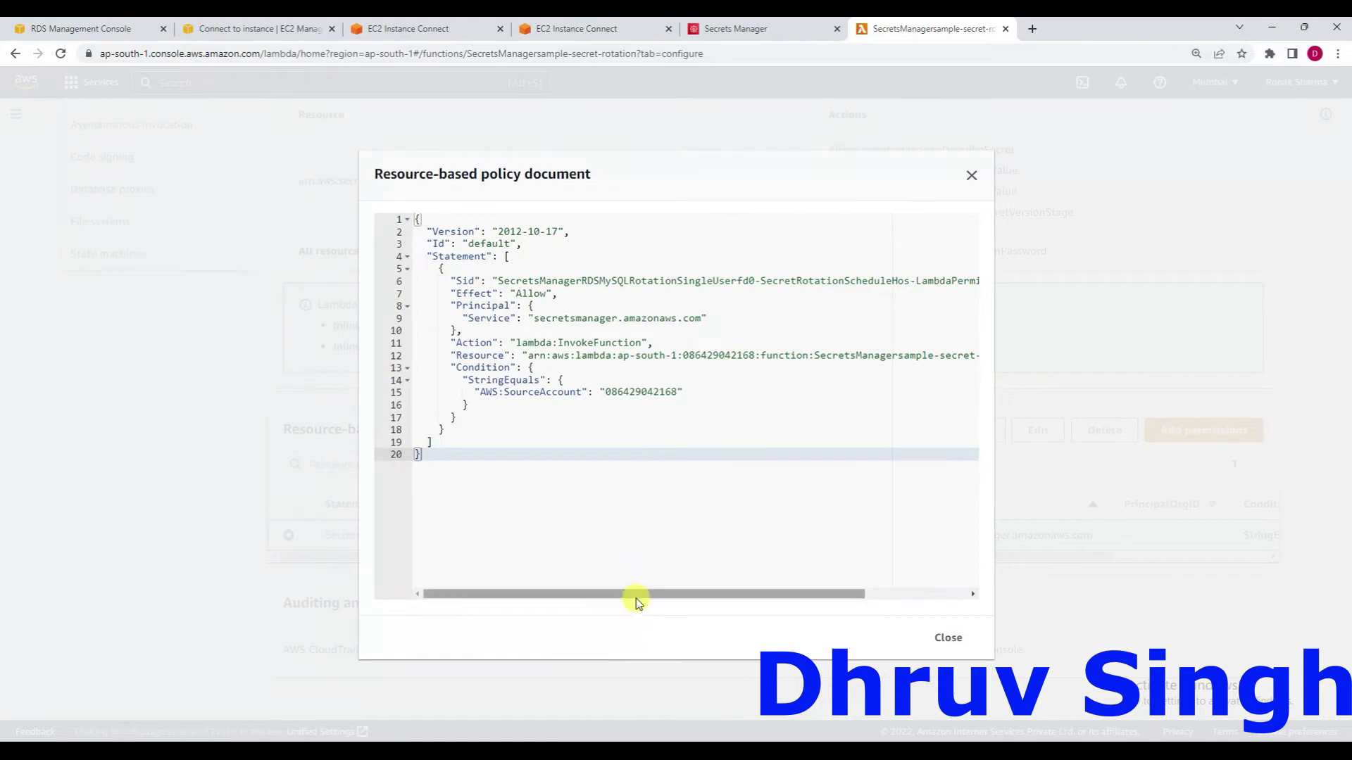
left_click_drag(637, 597, 745, 589)
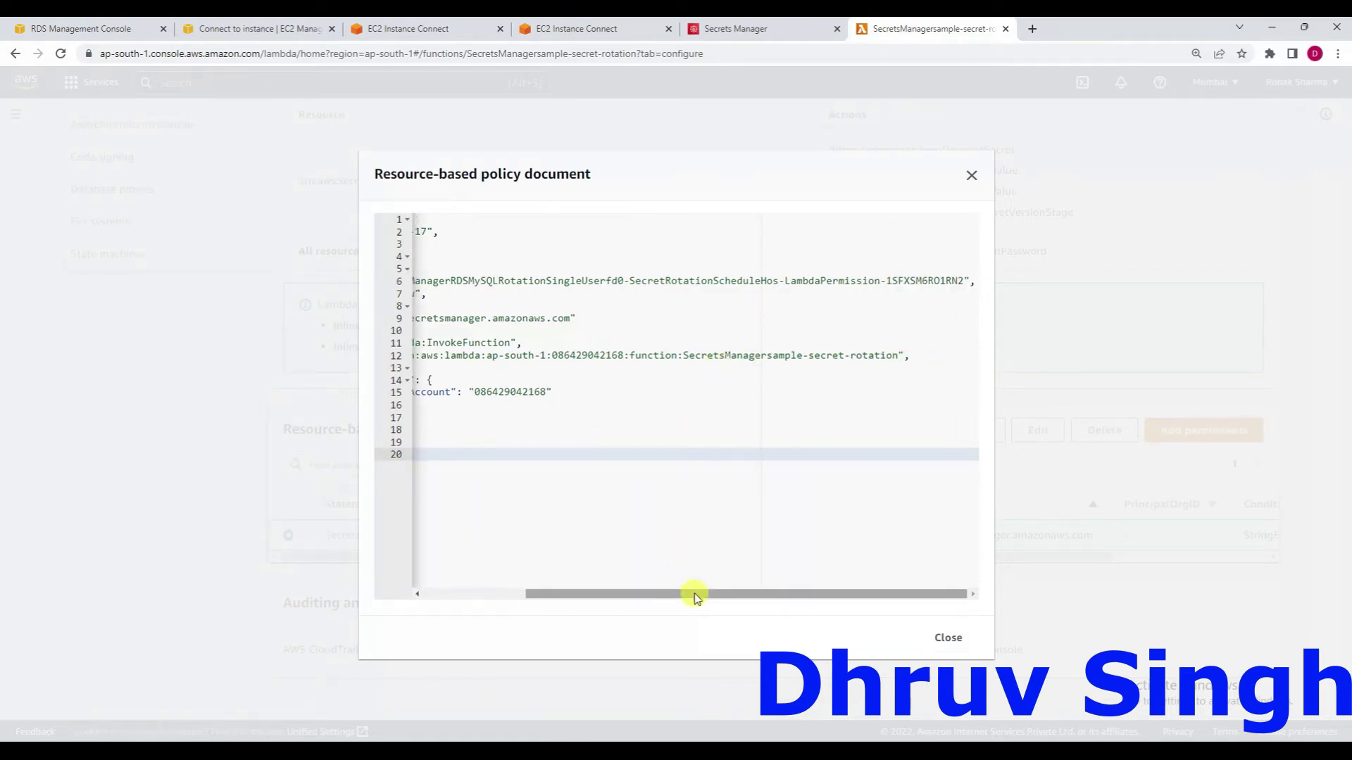
right_click(540, 591)
left_click(543, 594)
left_click_drag(542, 594, 420, 602)
left_click(418, 595)
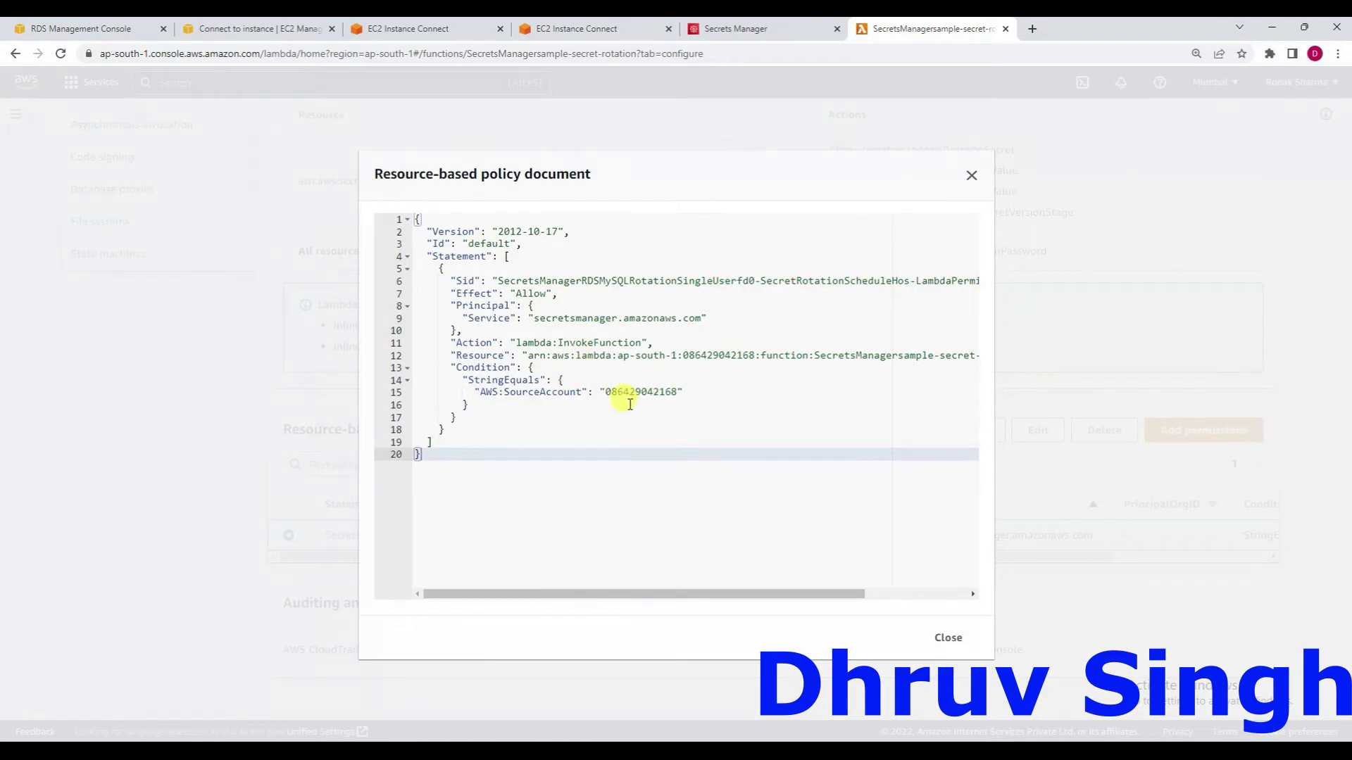
left_click(971, 177)
scroll(702, 184, "up", 10)
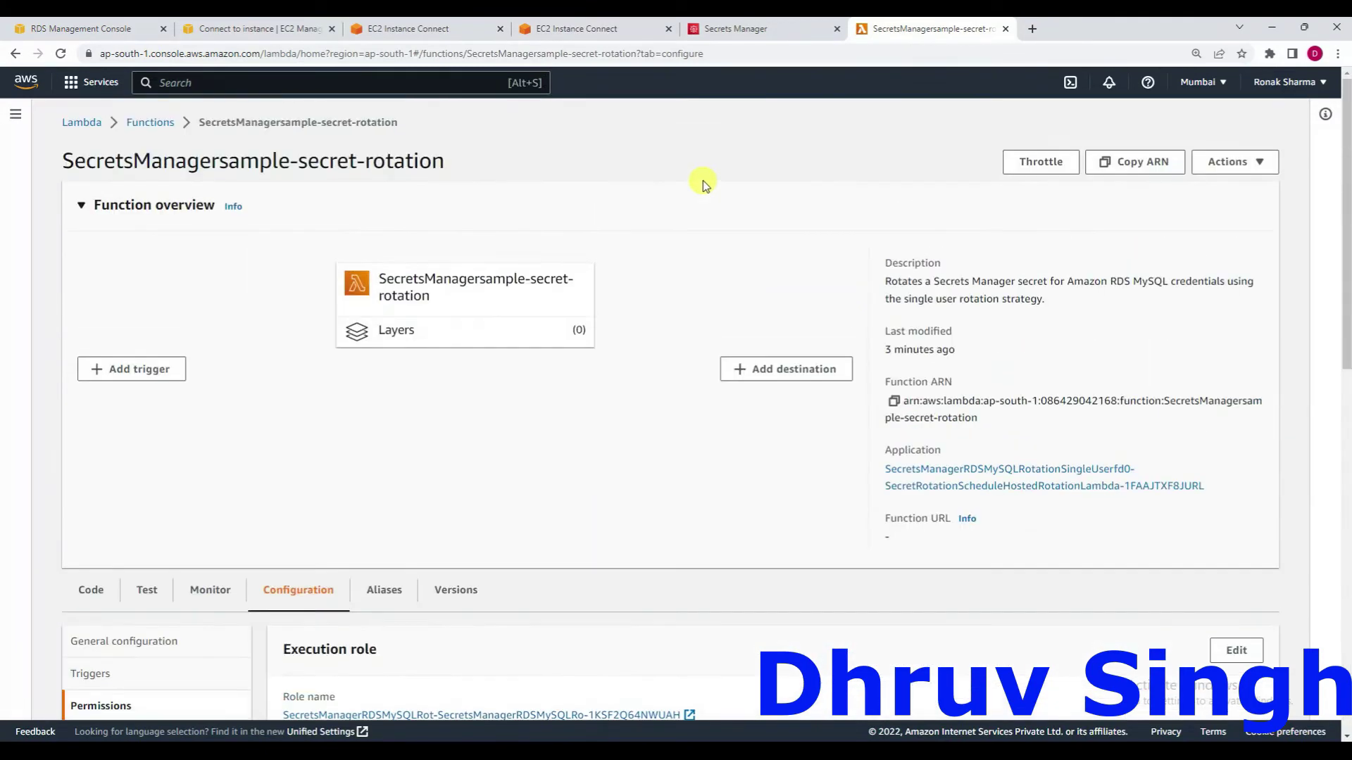
Return to the test/sample1 secret page and dismiss both green success banners.
left_click(732, 30)
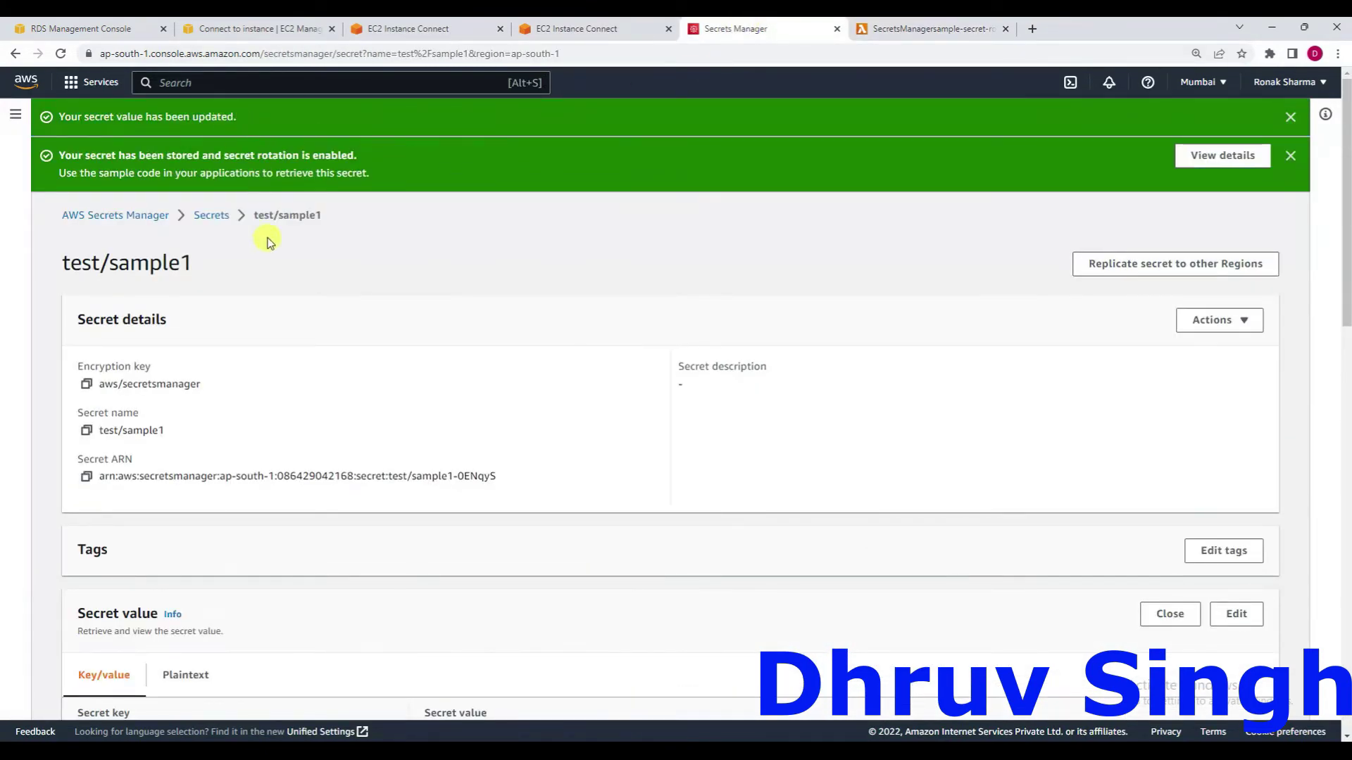
left_click(1292, 165)
left_click(1290, 118)
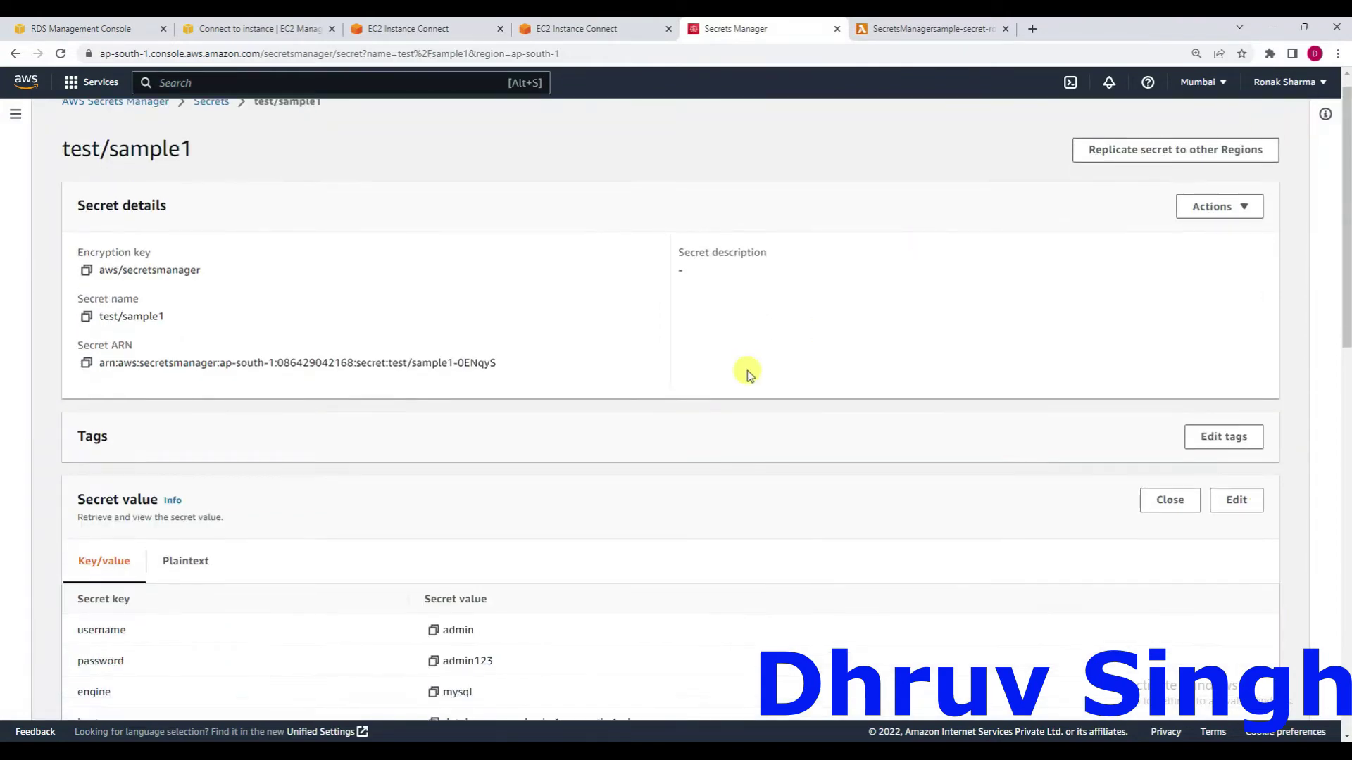
scroll(747, 370, "down", 3)
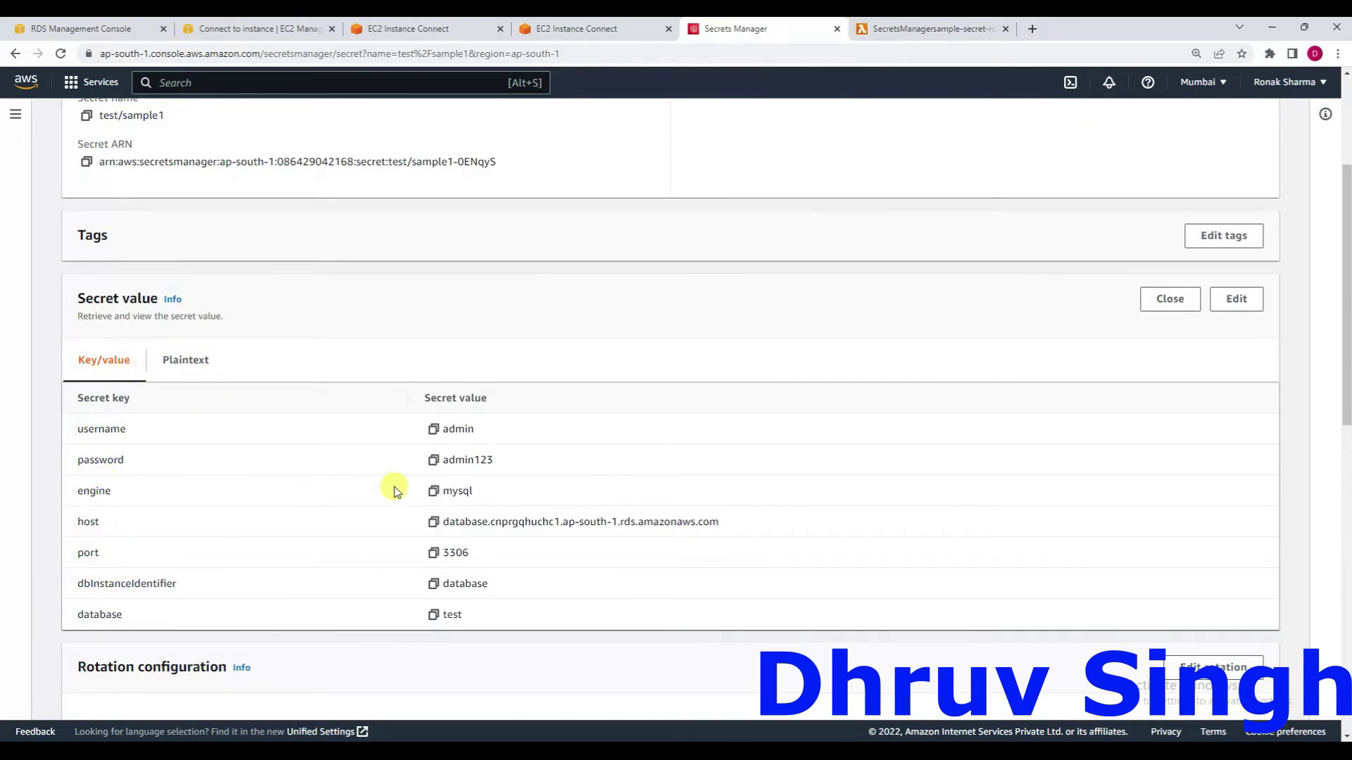
scroll(394, 487, "down", 4)
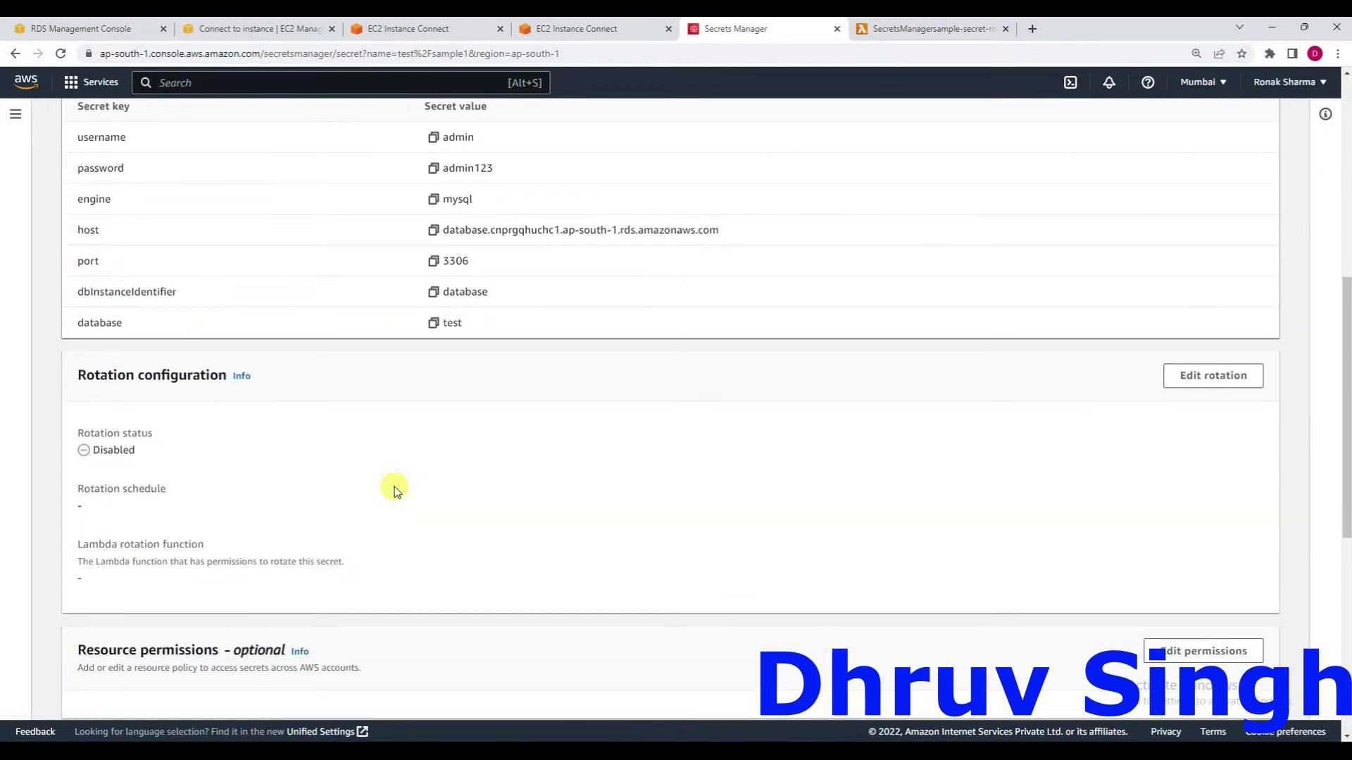
scroll(394, 487, "up", 8)
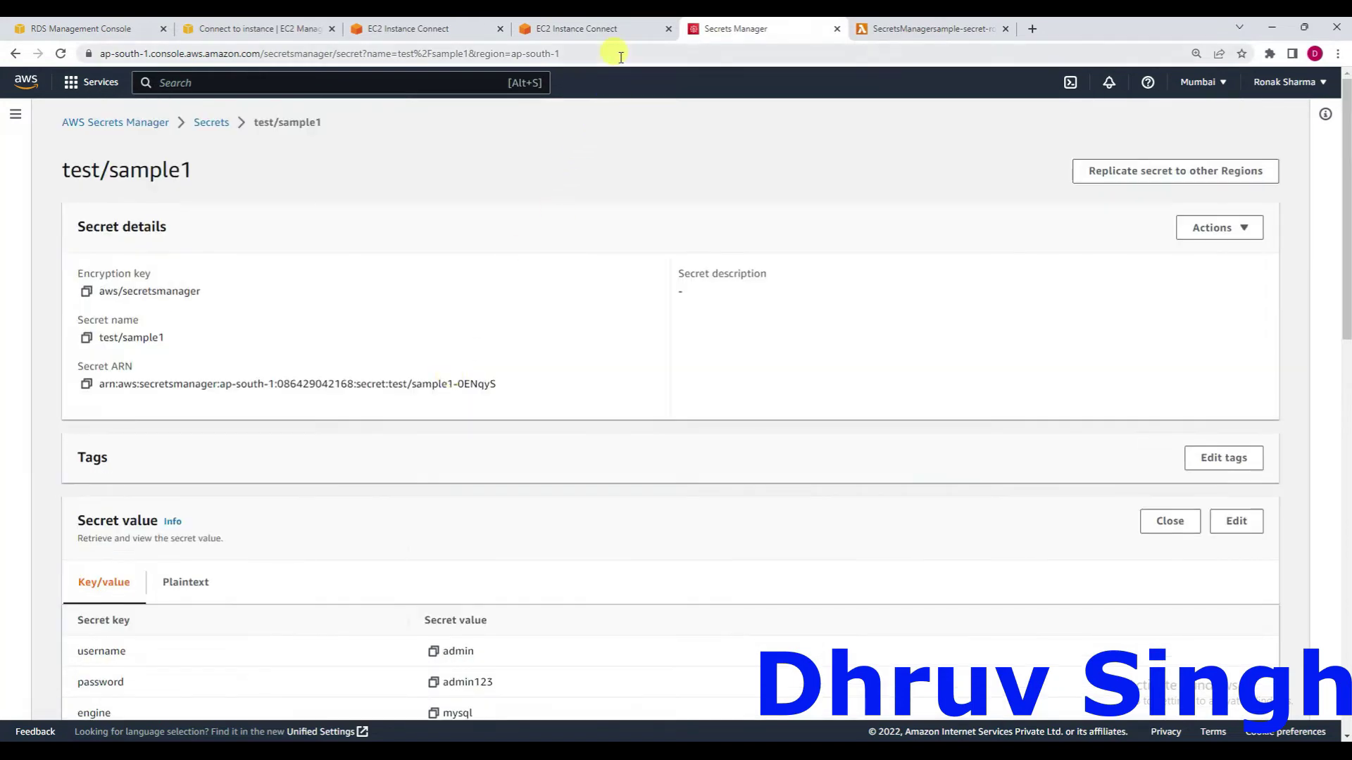
Reload the secret page to confirm rotation is Enabled on a rate(7 days) schedule.
left_click(619, 55)
key("Return")
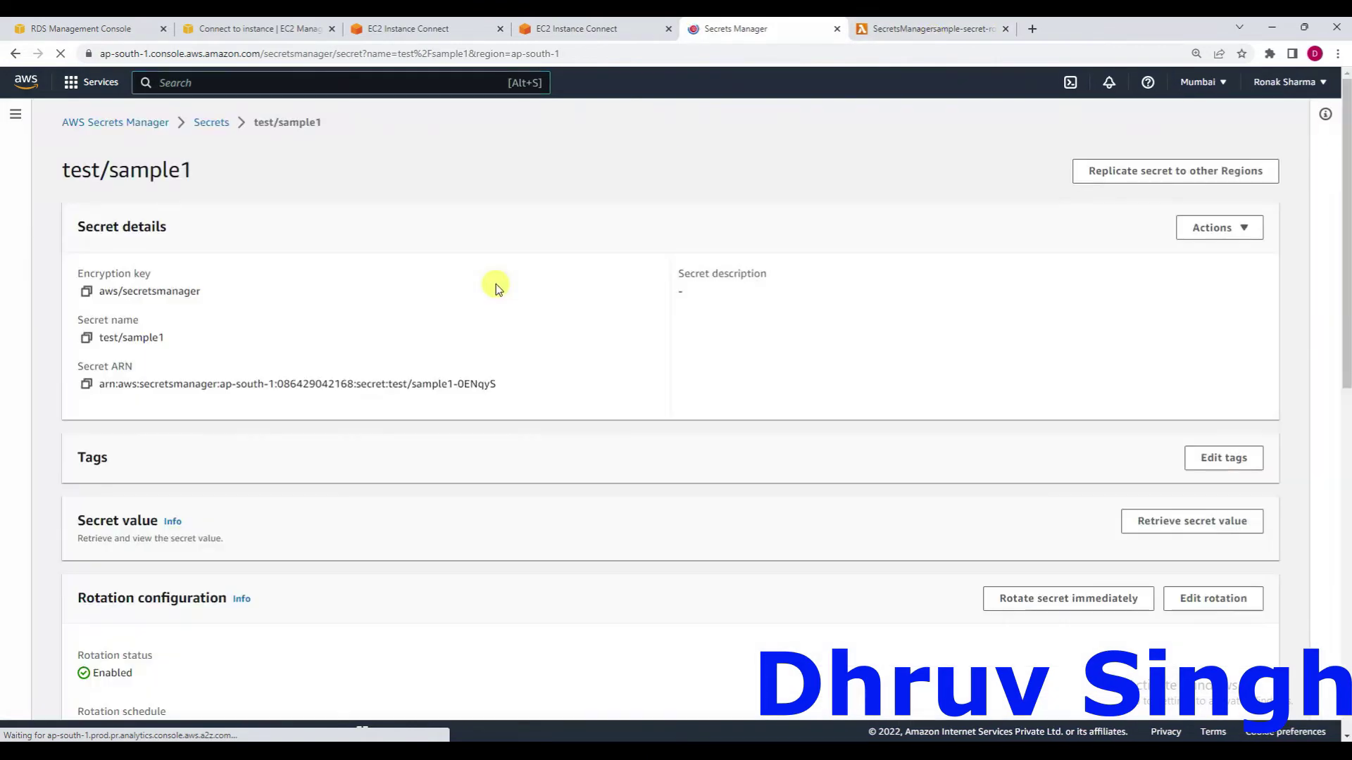
scroll(496, 285, "down", 2)
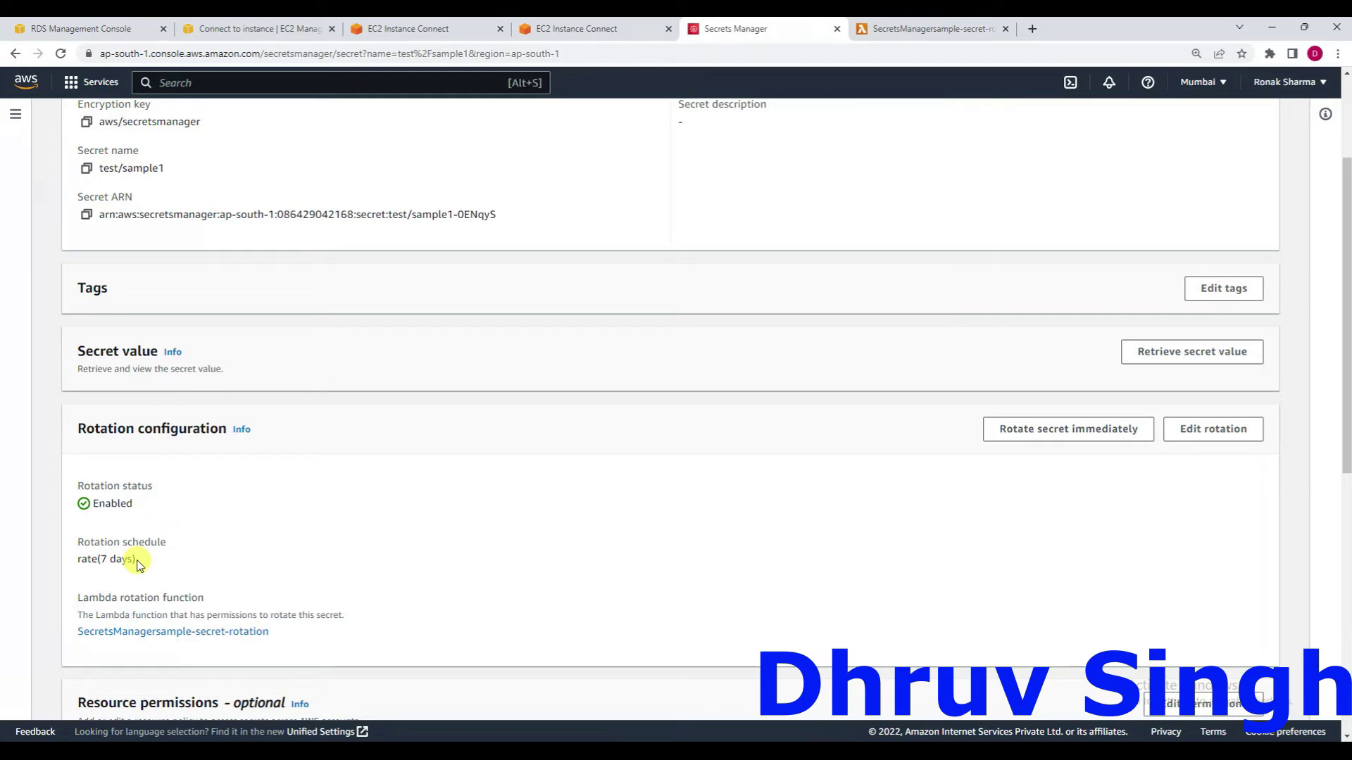
scroll(139, 565, "up", 3)
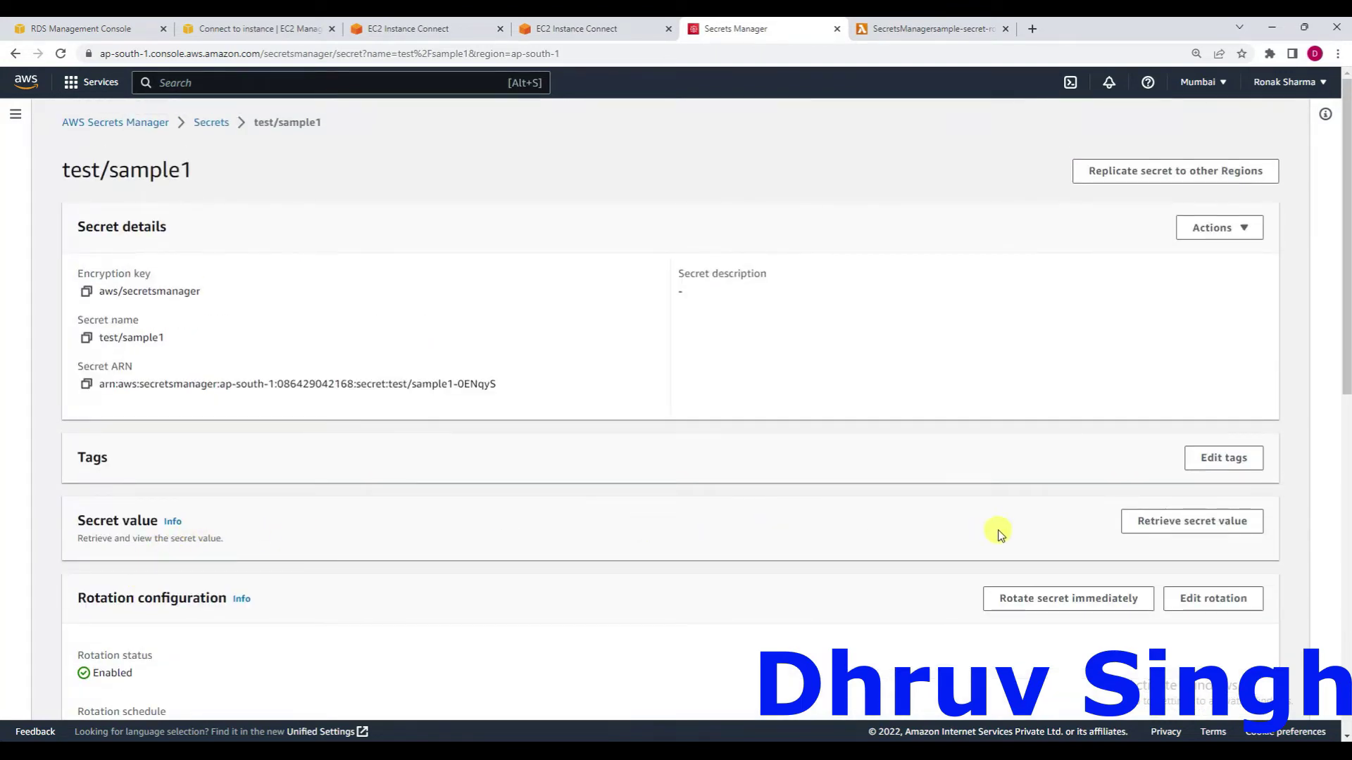
Retrieve test/sample1's secret value, then confirm an immediate rotation of the secret.
left_click(1152, 533)
scroll(593, 548, "down", 4)
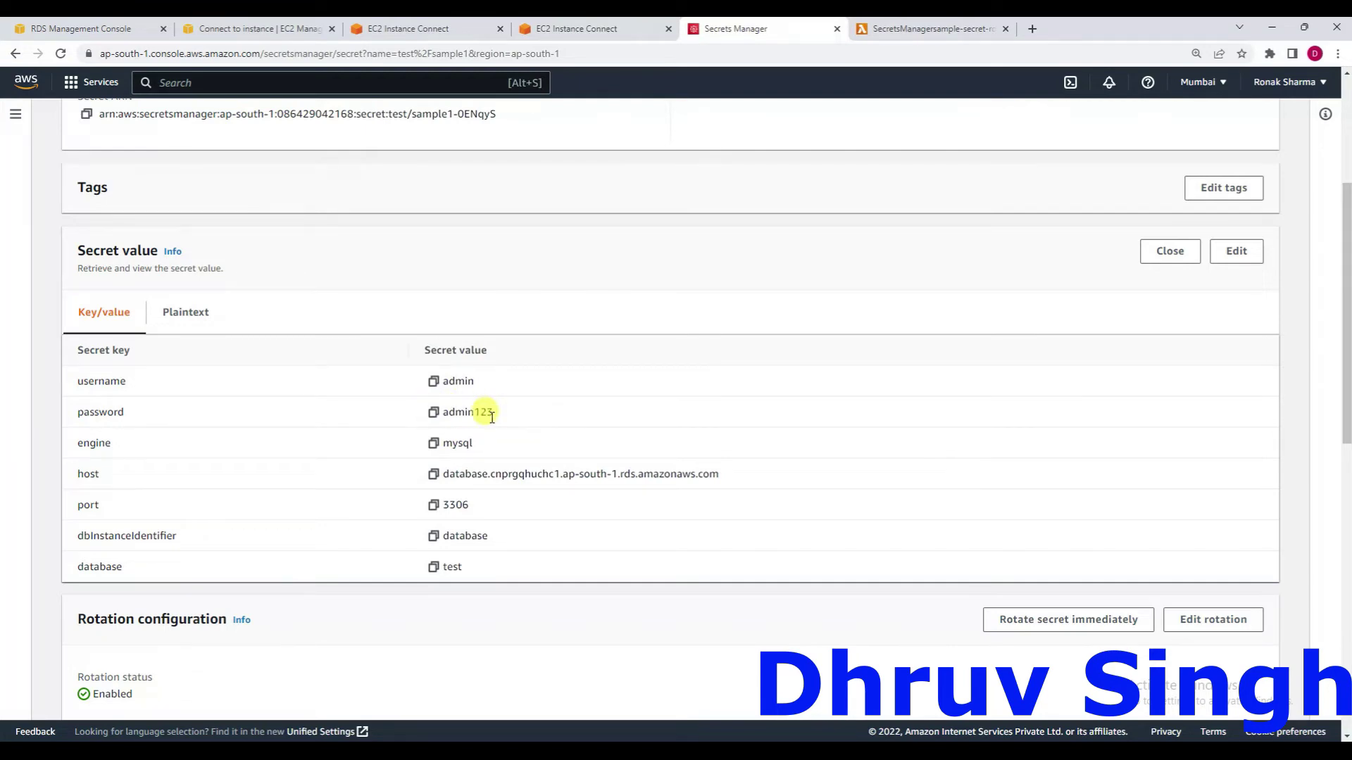
scroll(500, 417, "down", 3)
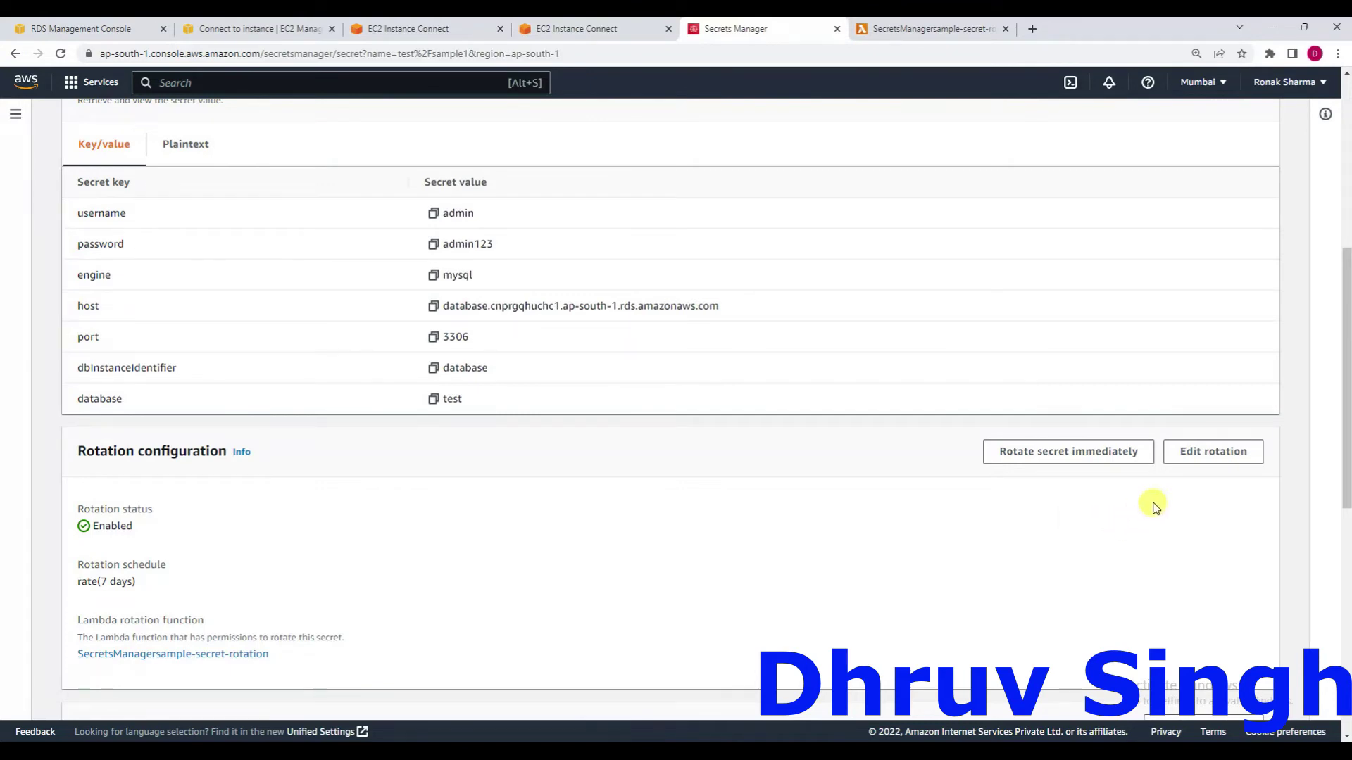
left_click(1053, 459)
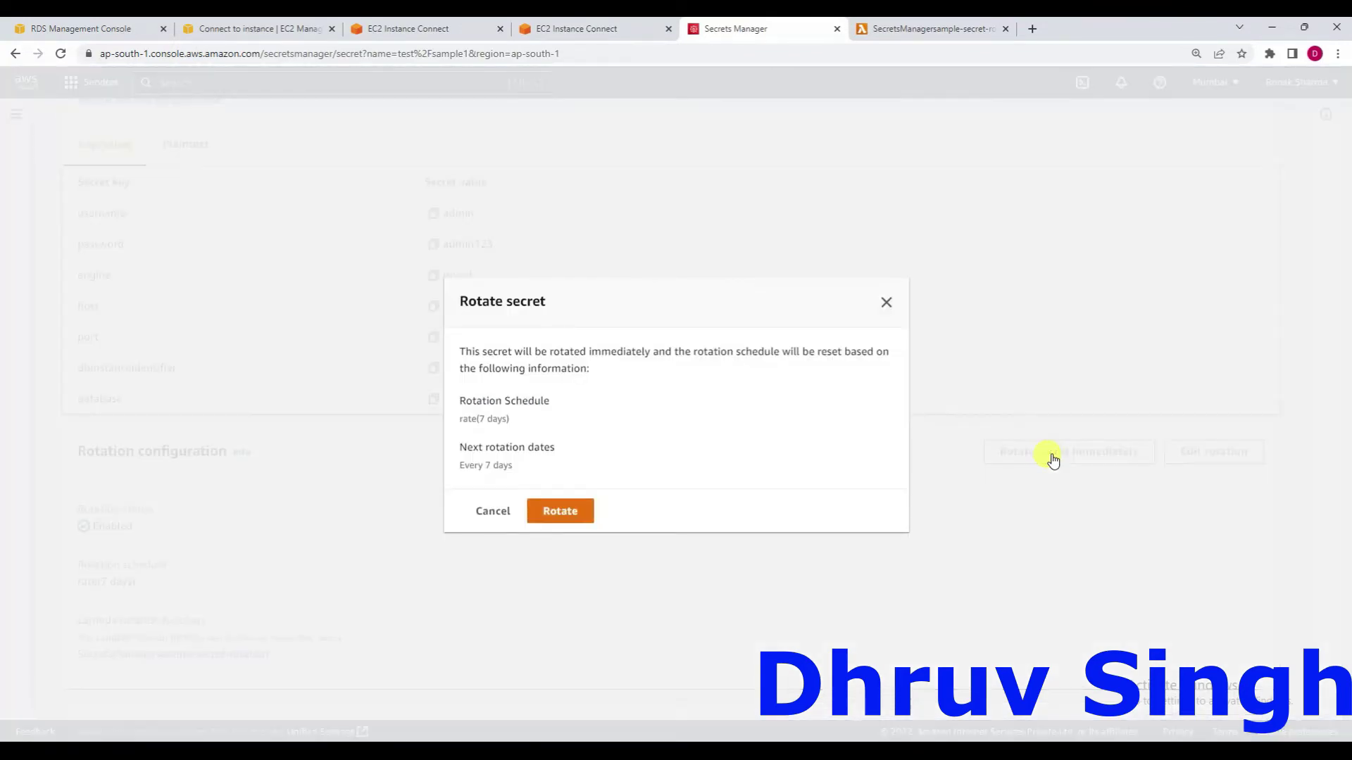
left_click(564, 517)
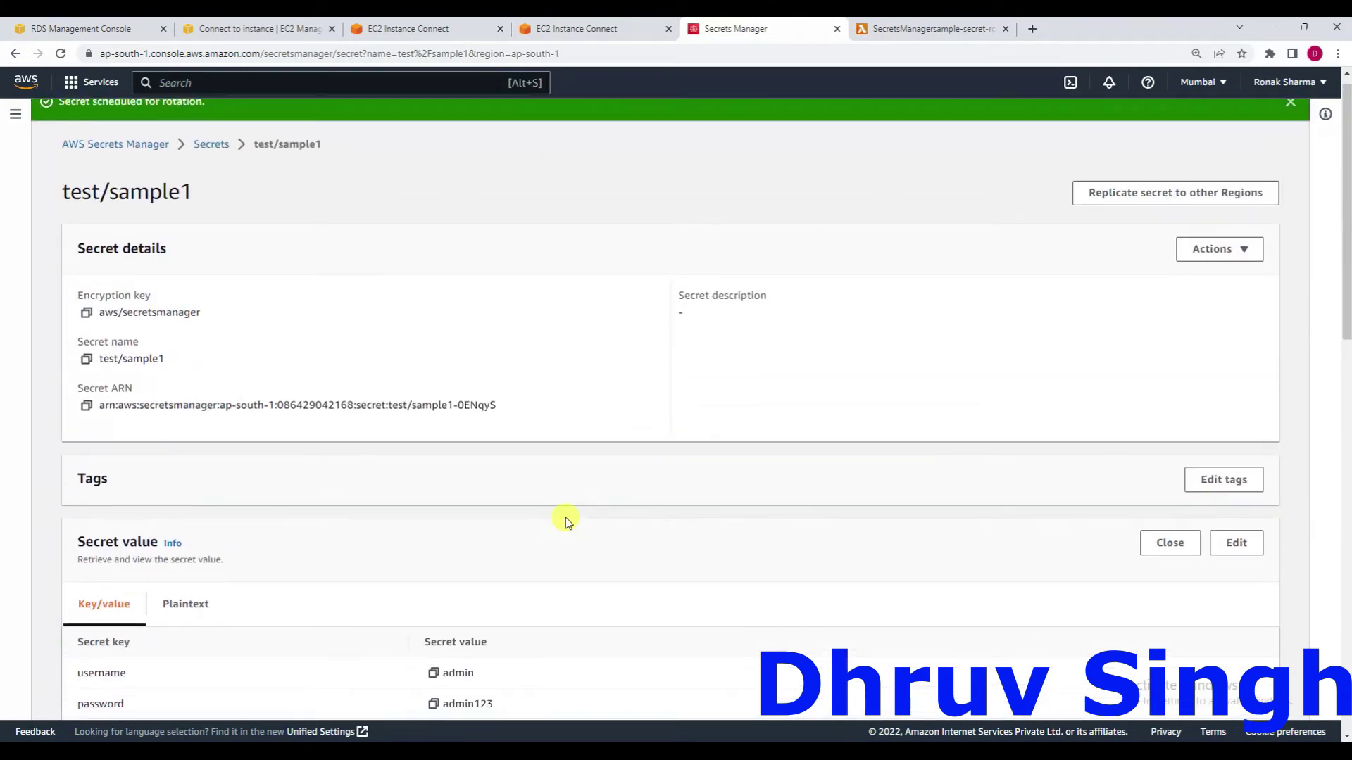
Open the rotation function's Monitor view and its /aws/lambda/SecretsManagersample-secret-rotation CloudWatch logs.
left_click(915, 29)
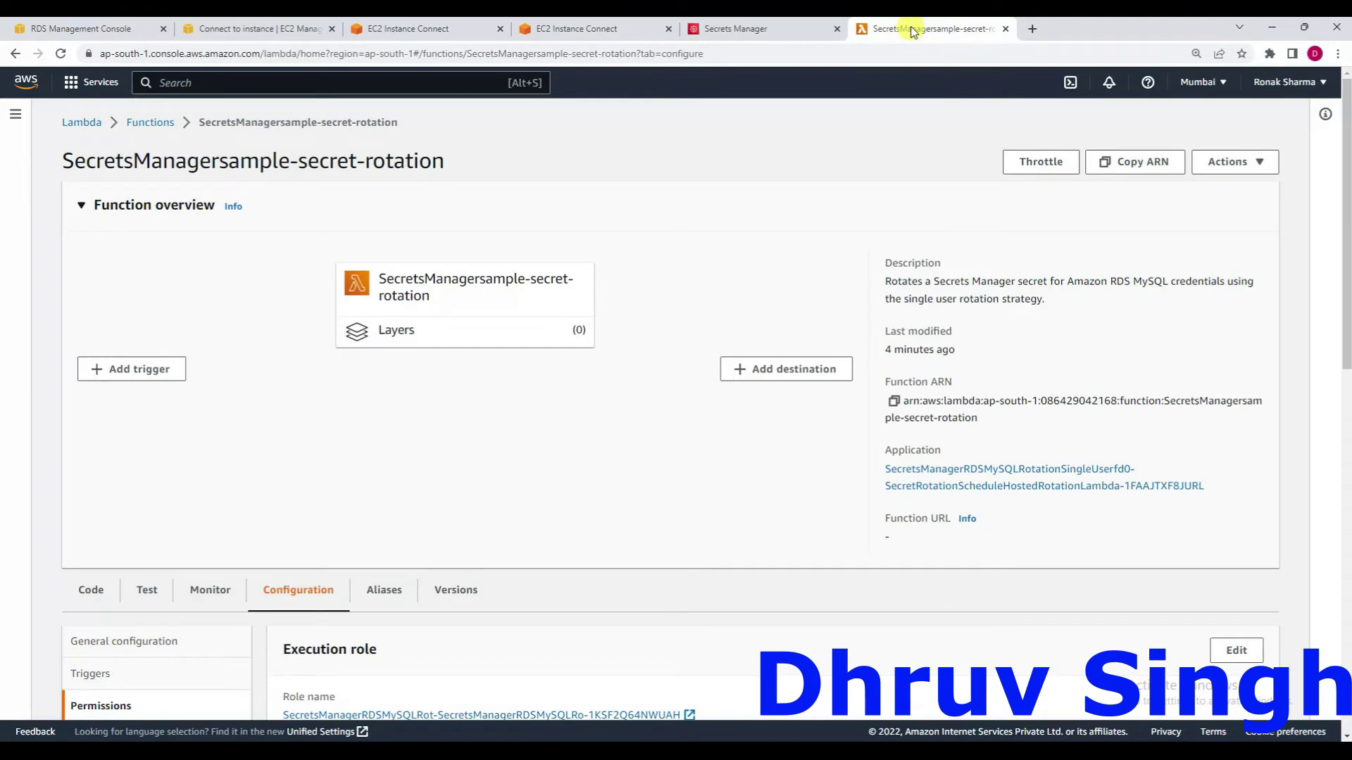
left_click(209, 593)
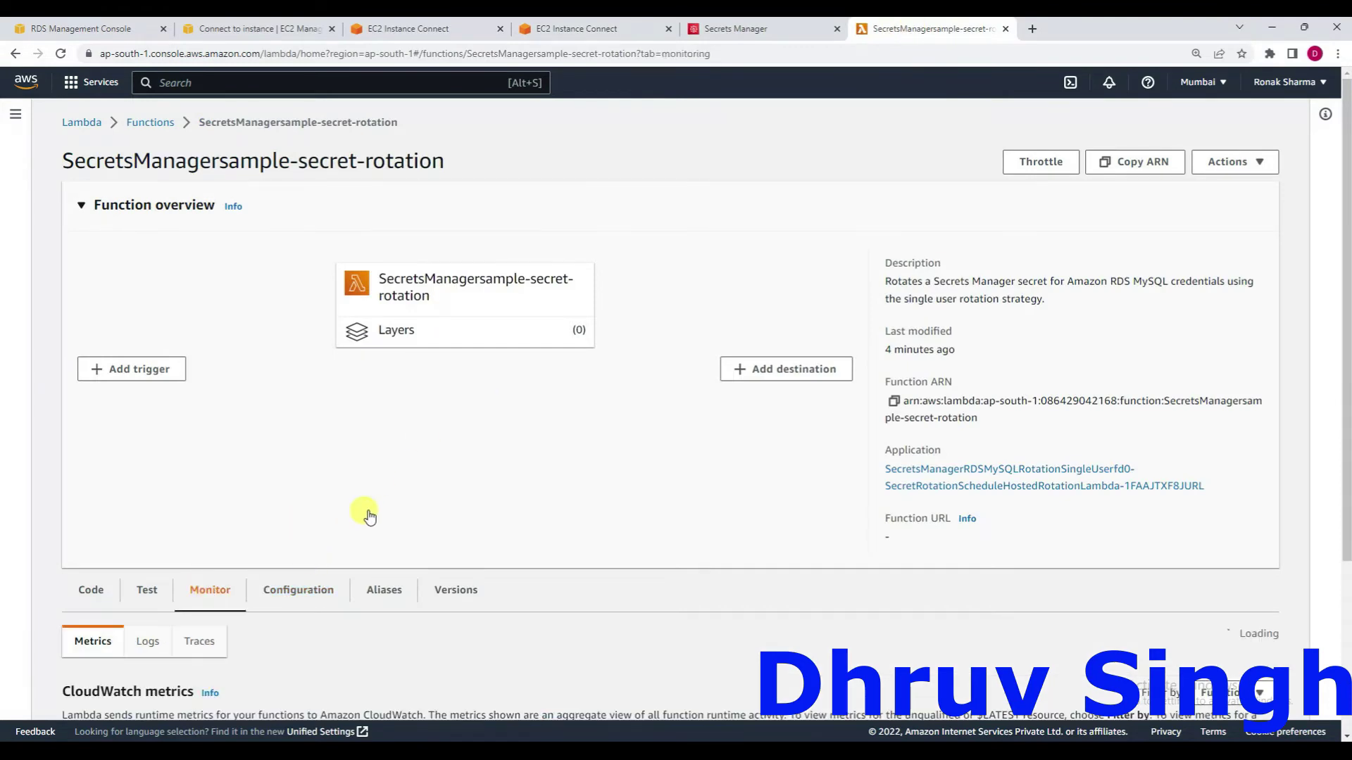
scroll(366, 511, "down", 3)
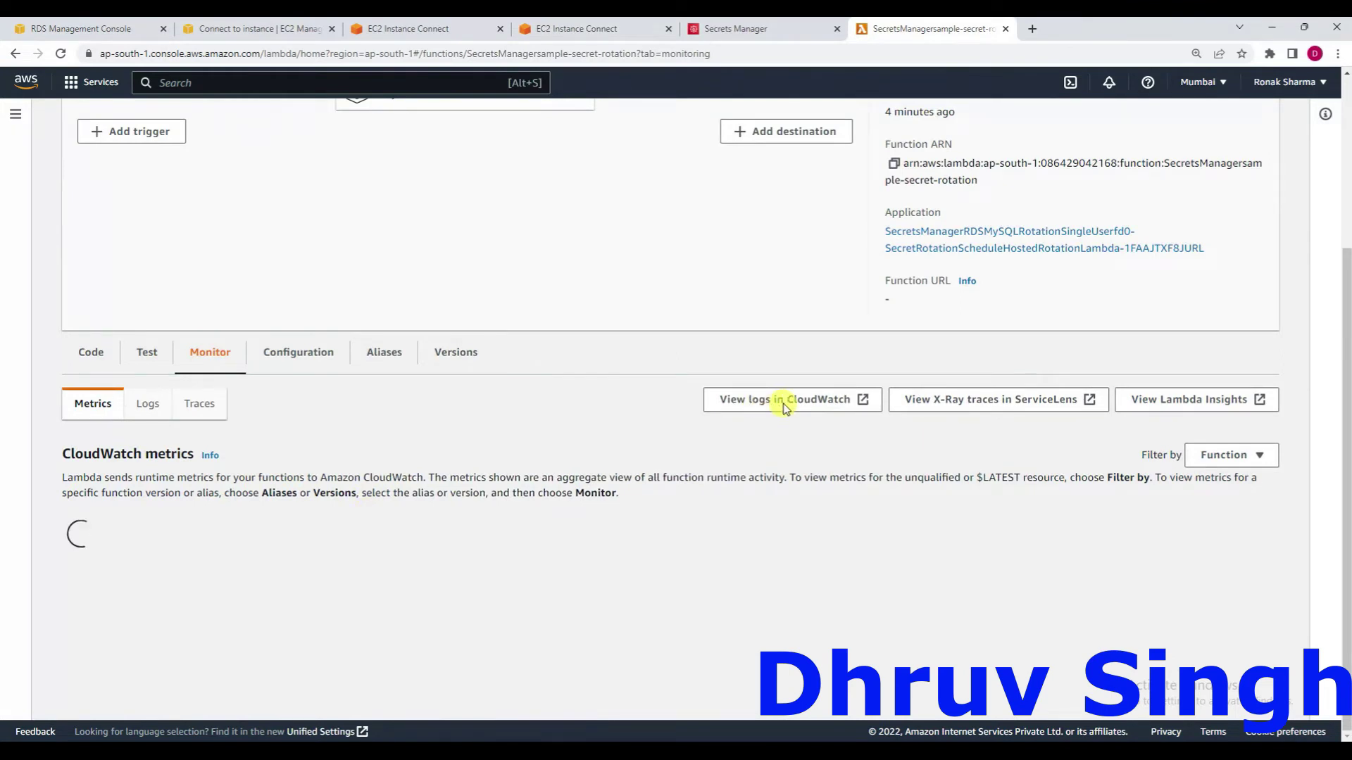
left_click(784, 406)
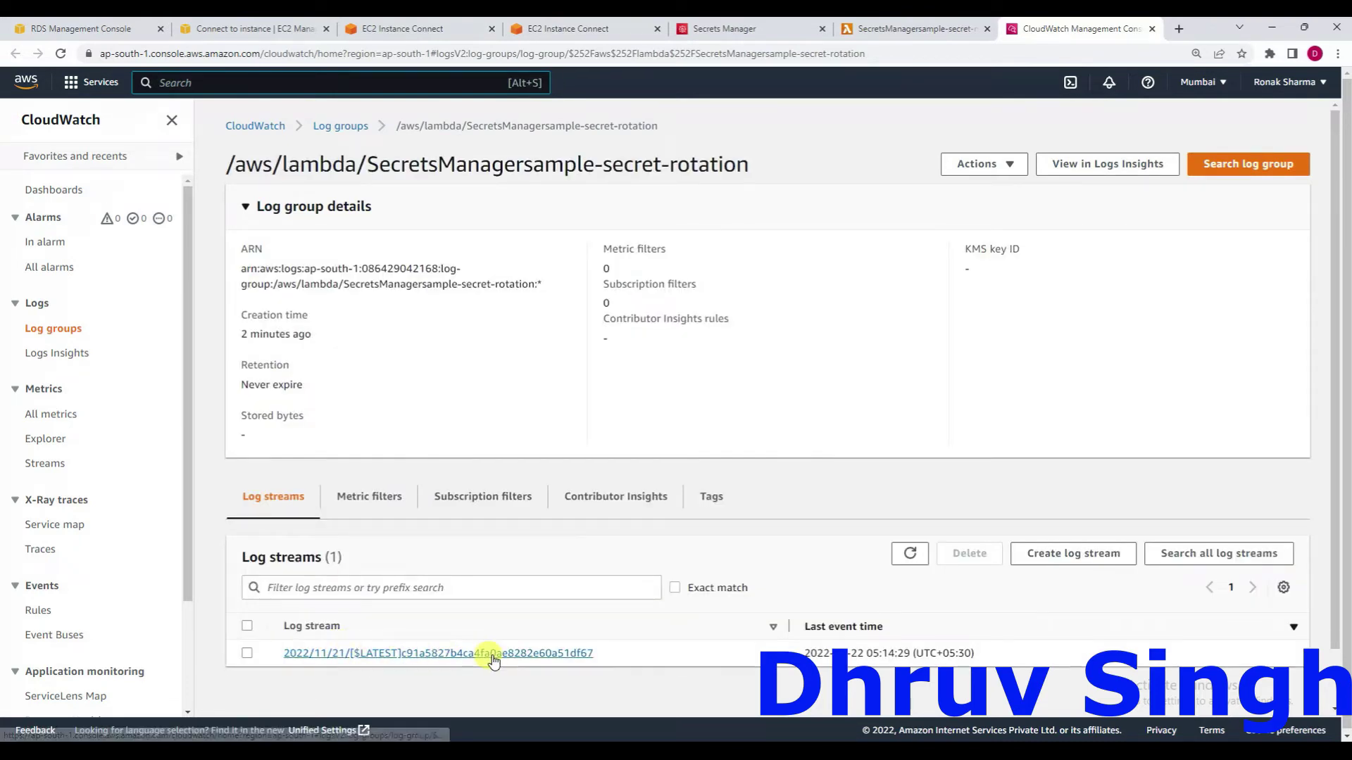
Open the log stream and expand its START, Found credentials INFO and END entries.
left_click(492, 654)
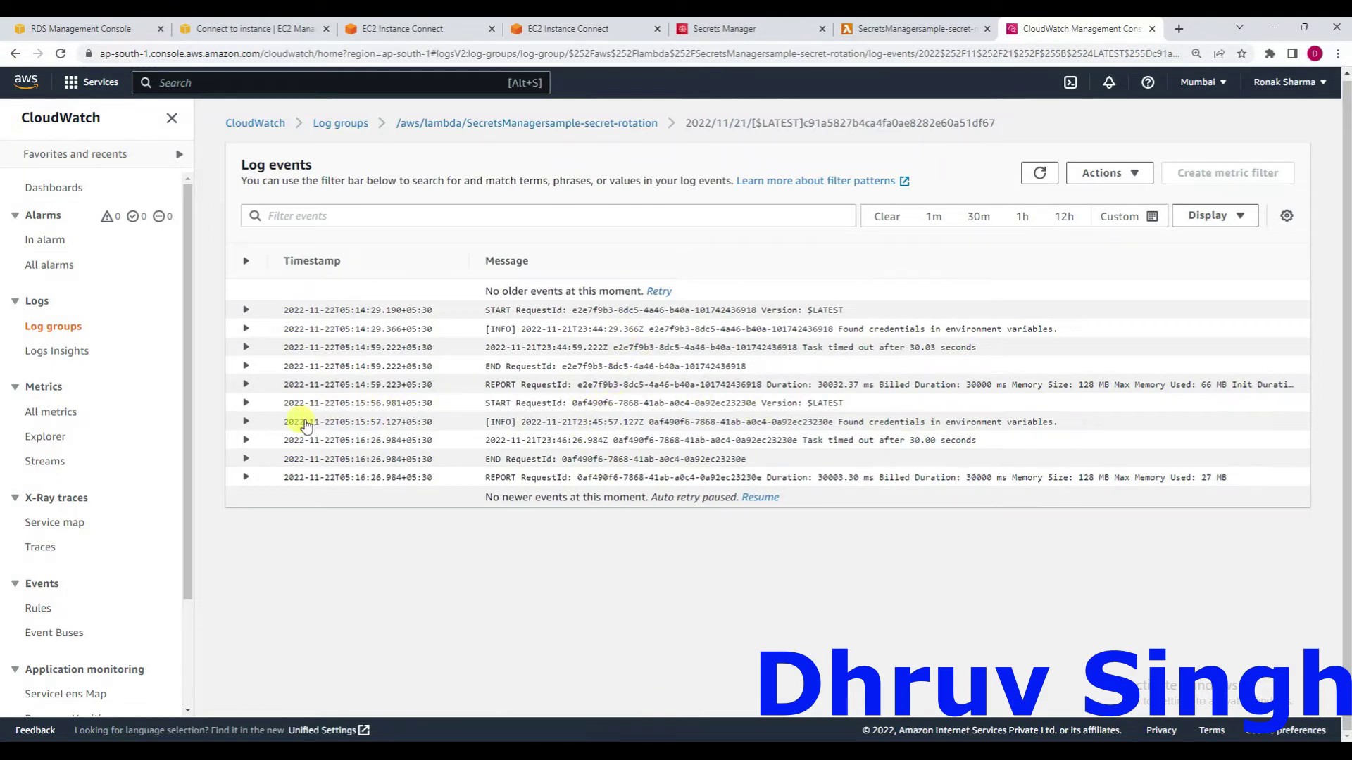
left_click(246, 405)
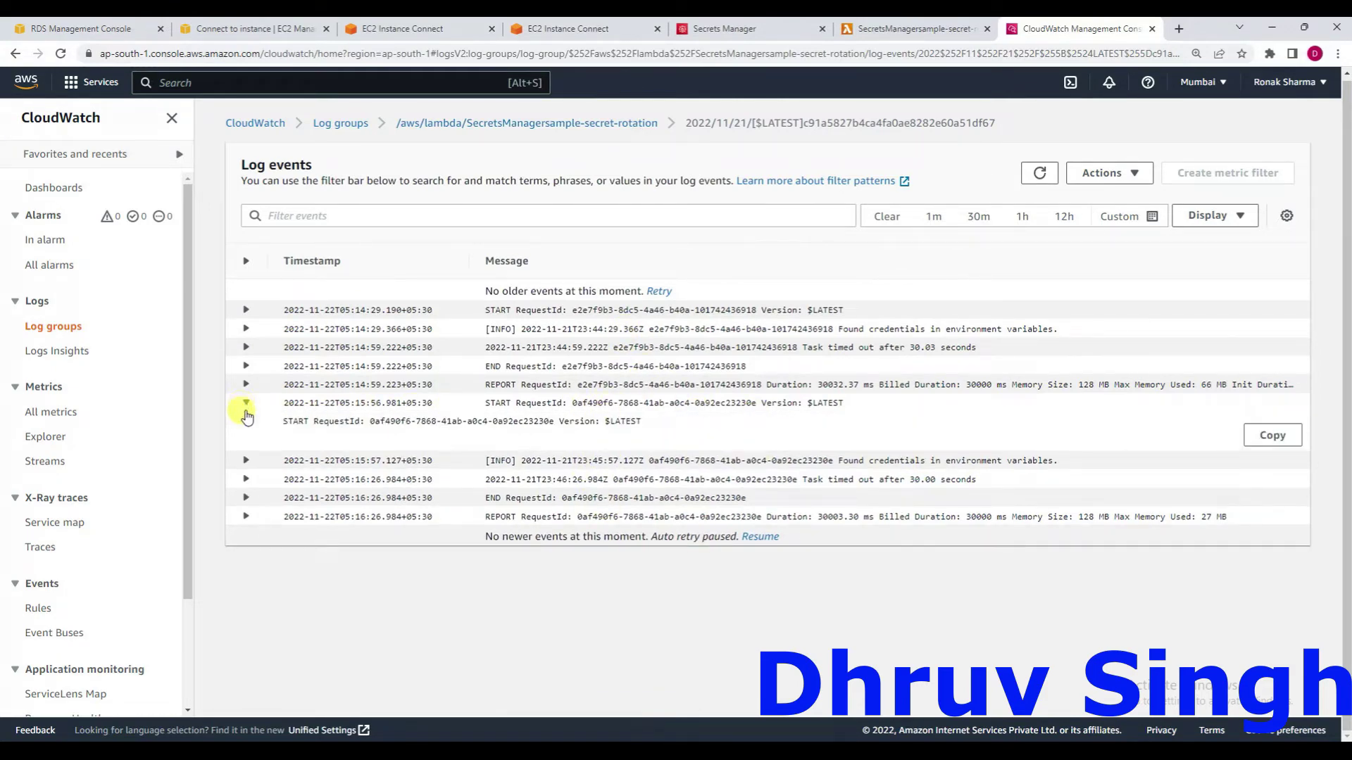
left_click(245, 462)
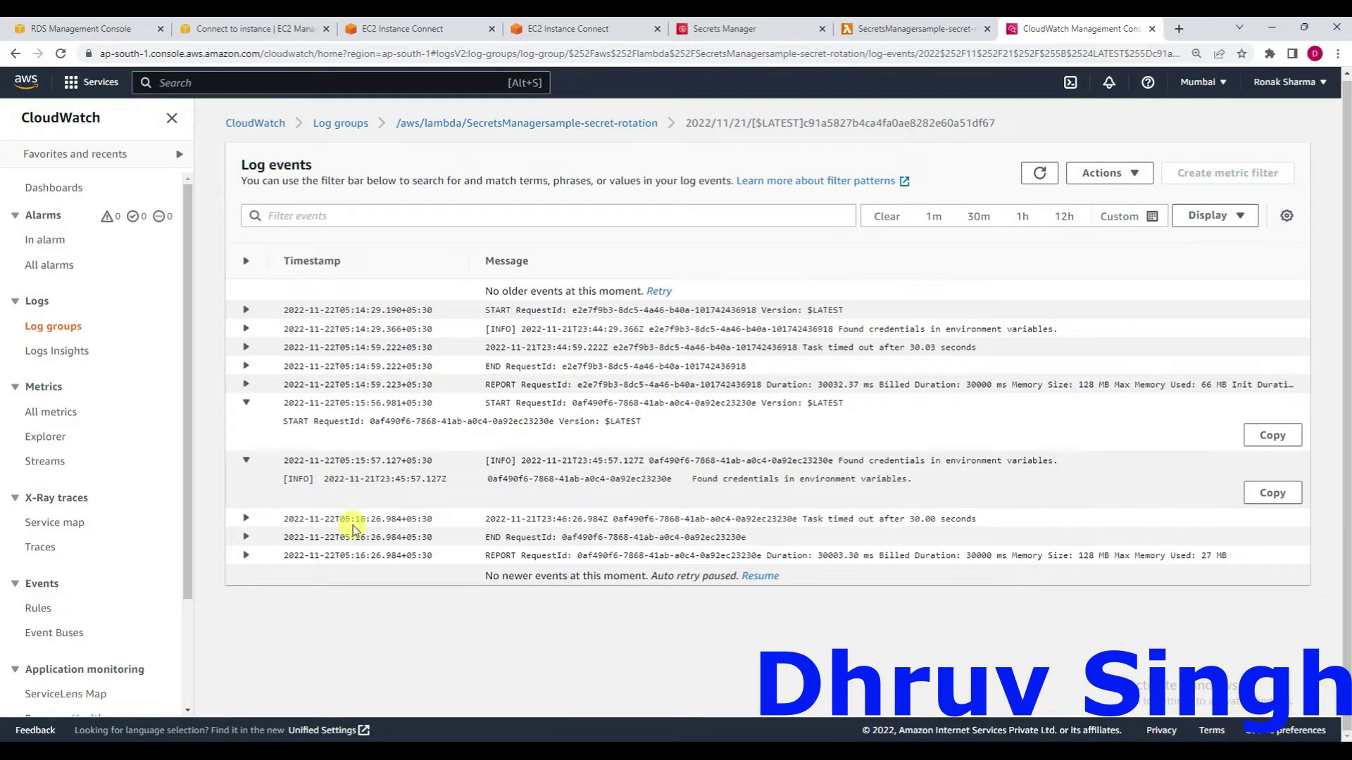
left_click(247, 537)
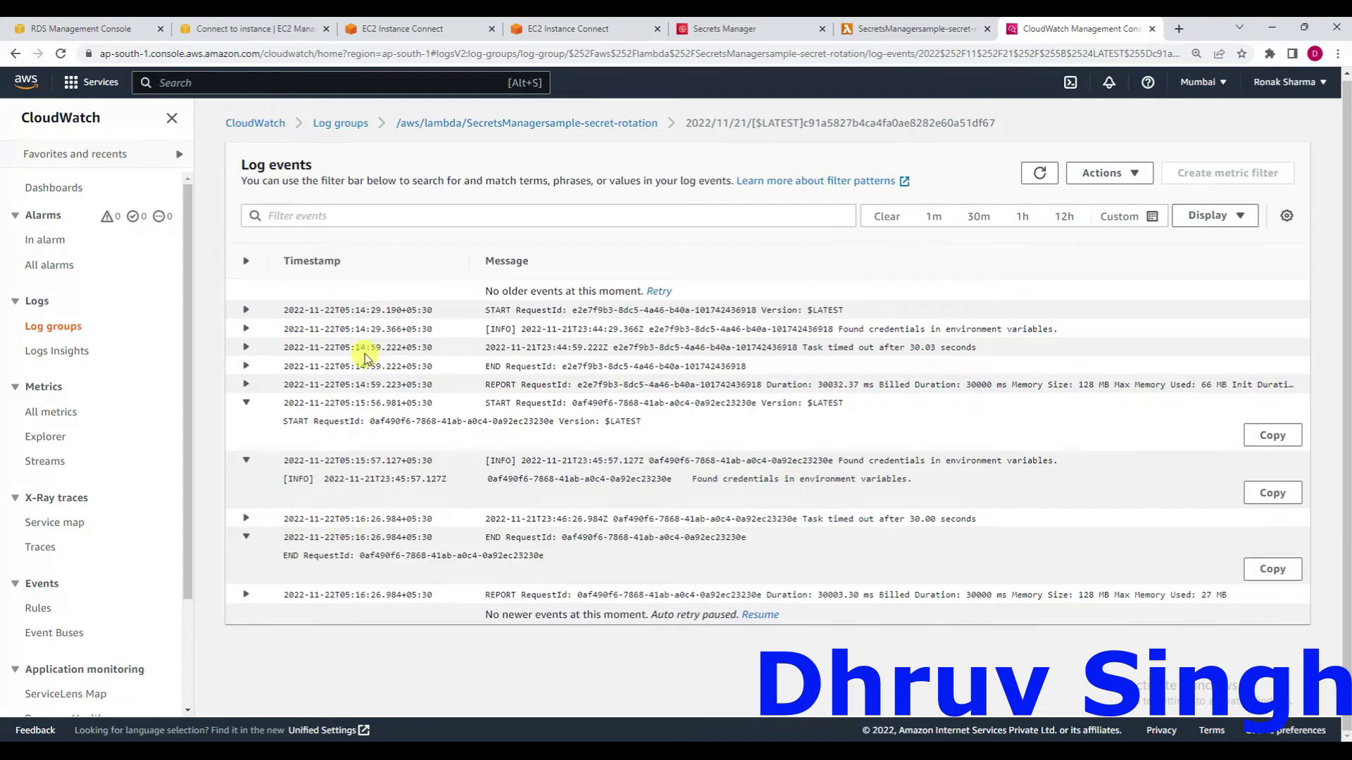
Refresh the rotation function's log events several times, then return to the test/sample1 secret.
left_click(1039, 176)
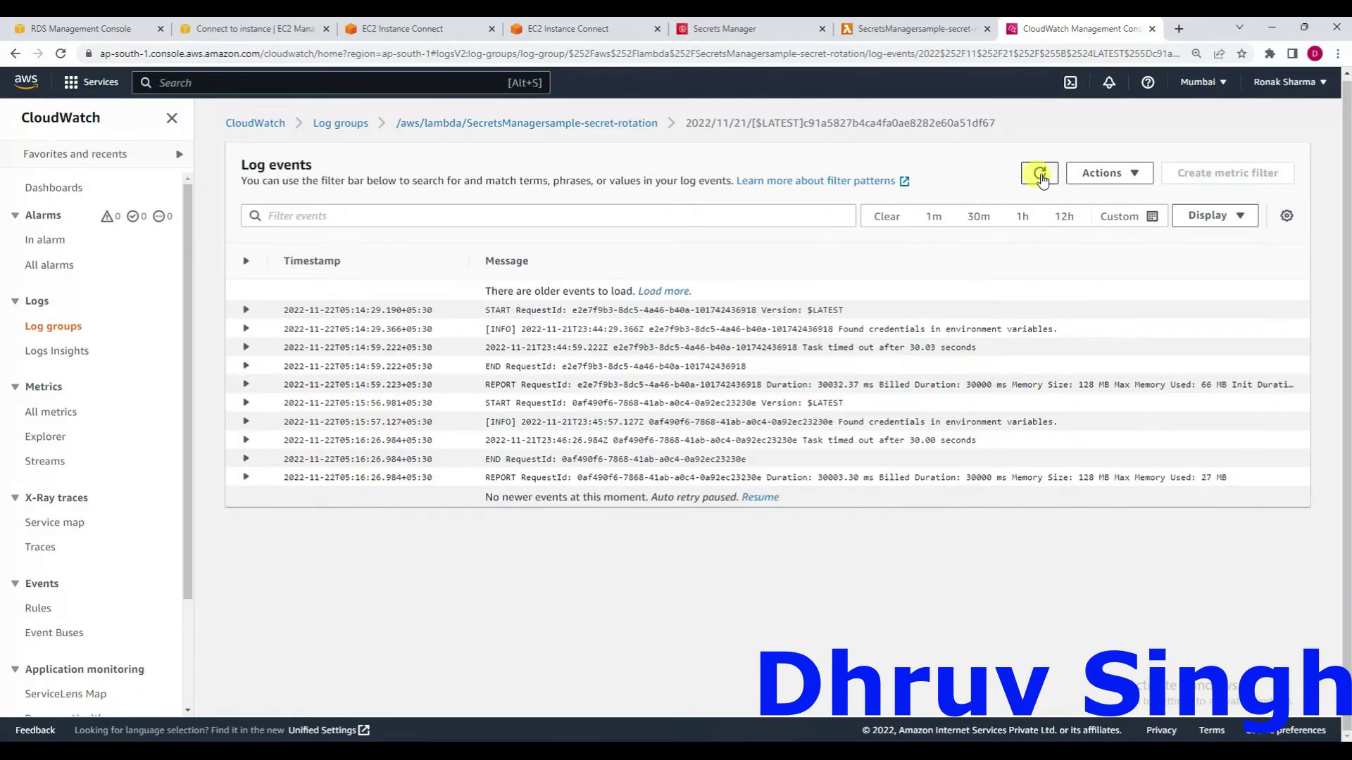
left_click(1040, 175)
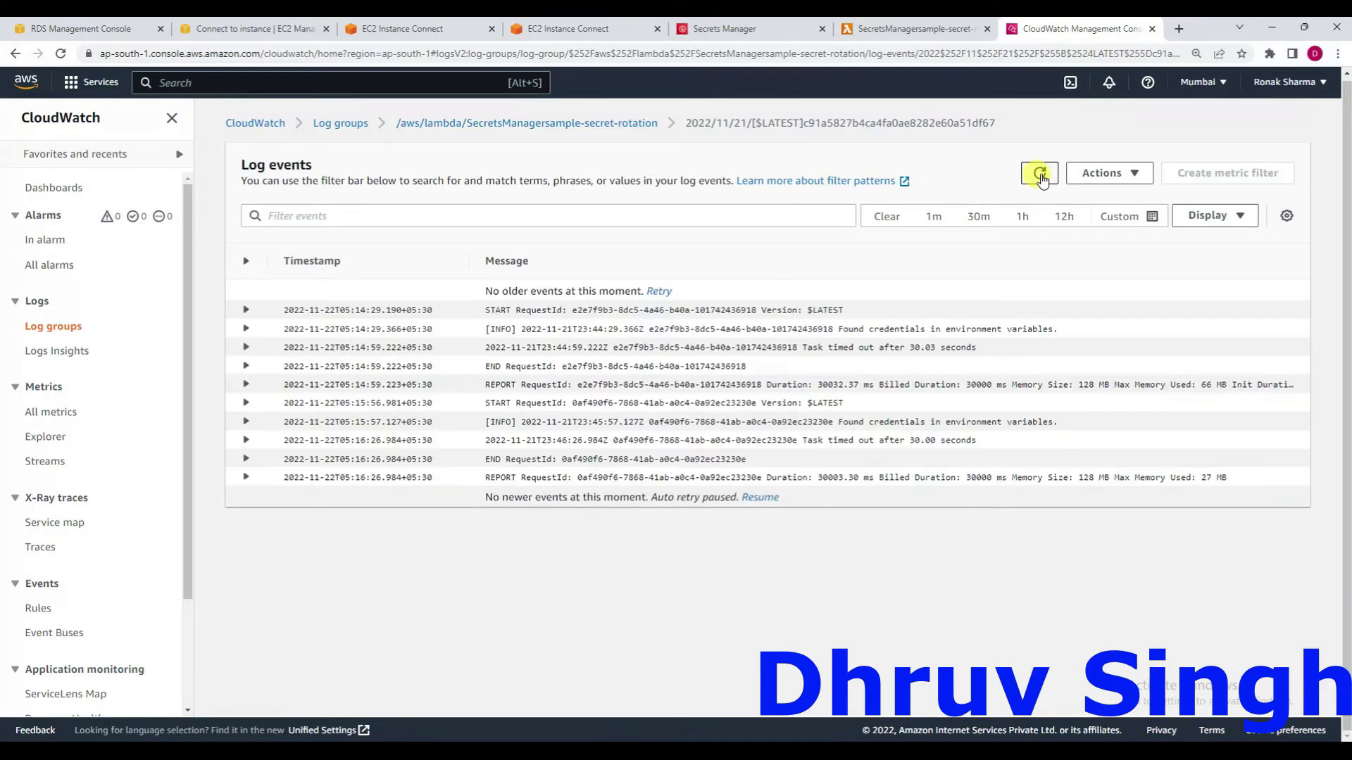
left_click(1040, 174)
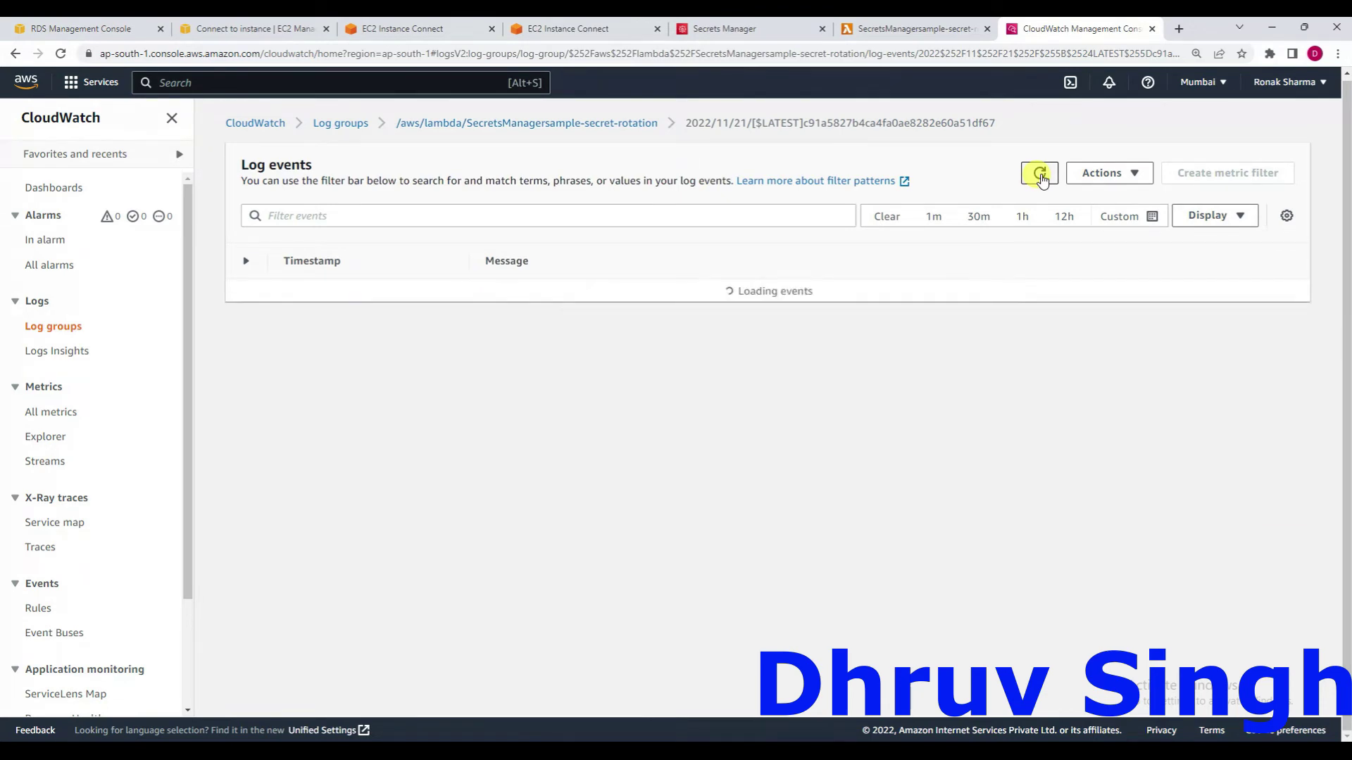
left_click(1040, 174)
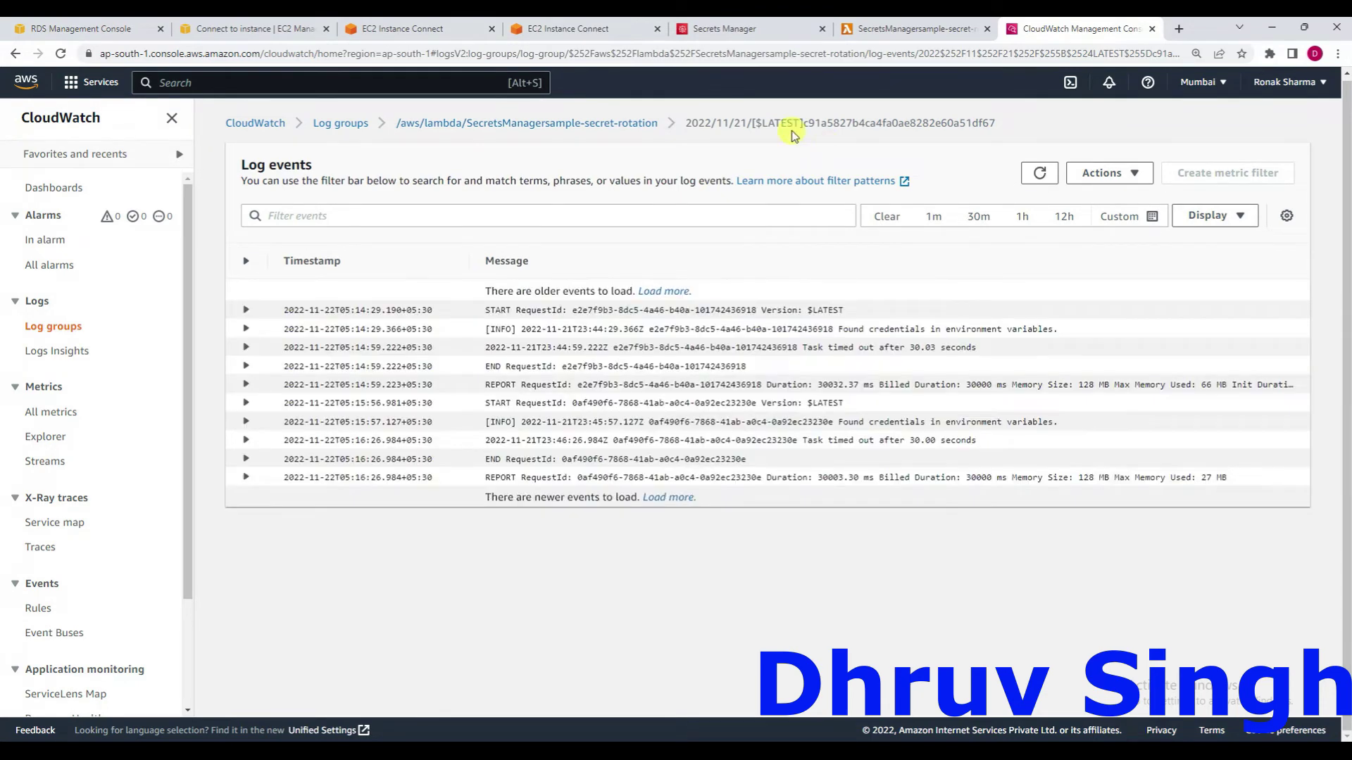
left_click(747, 28)
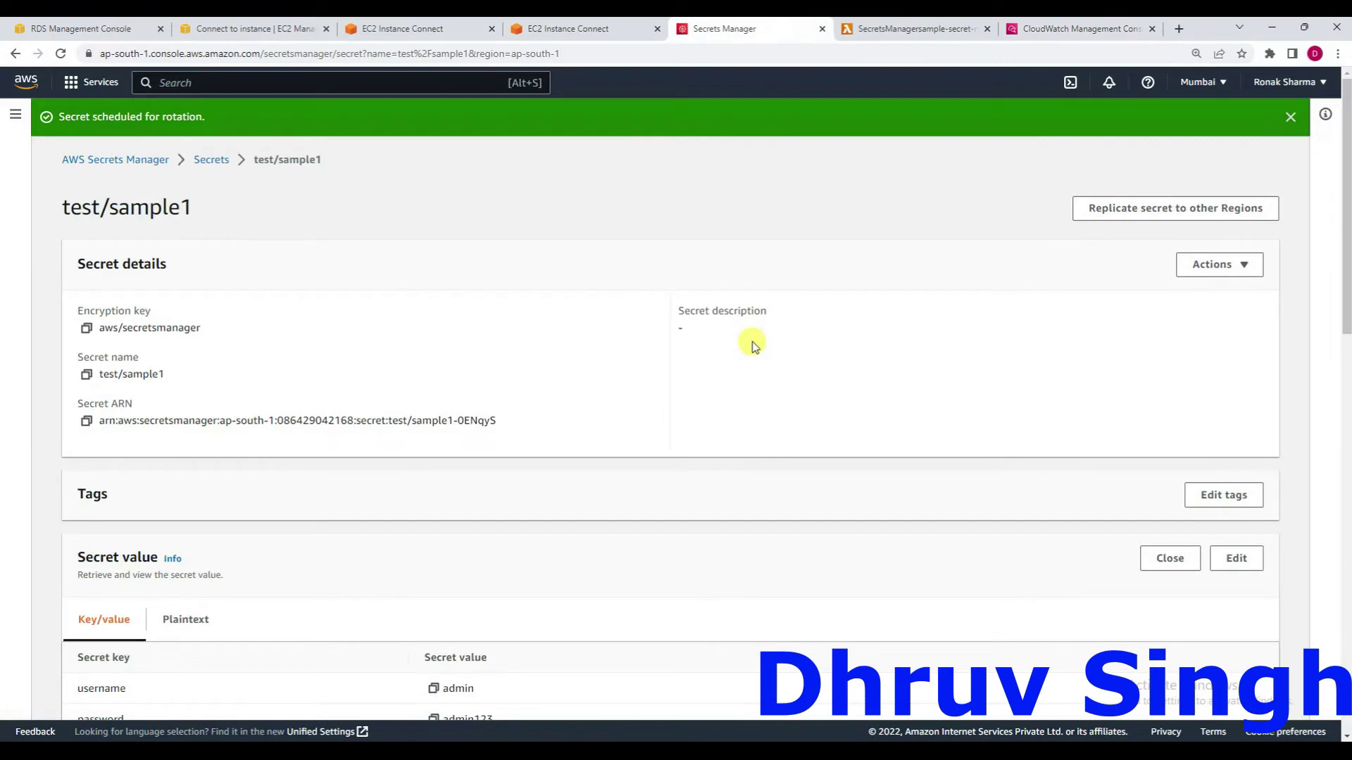
Reload test/sample1's page, reveal its stored values, then refresh the rotation function's CloudWatch logs.
scroll(752, 341, "down", 4)
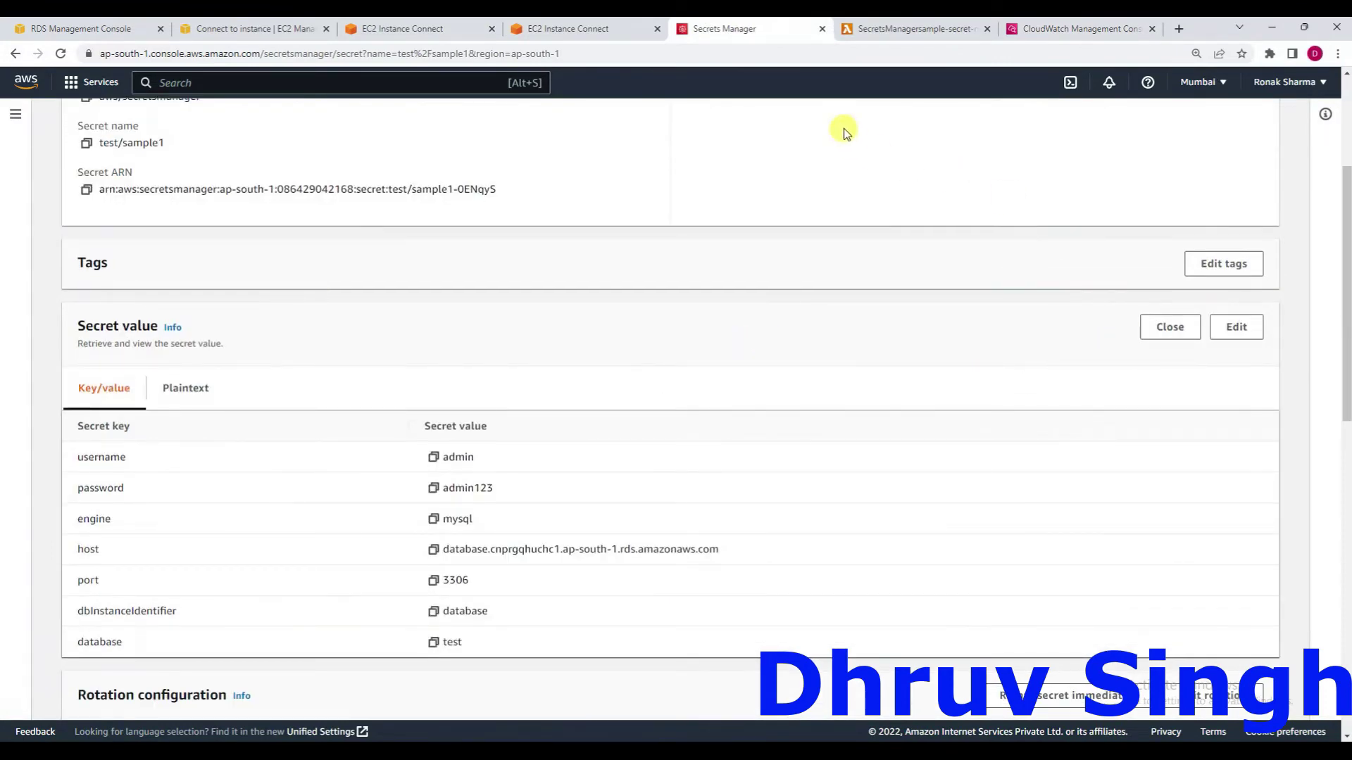
left_click(828, 55)
key("Return")
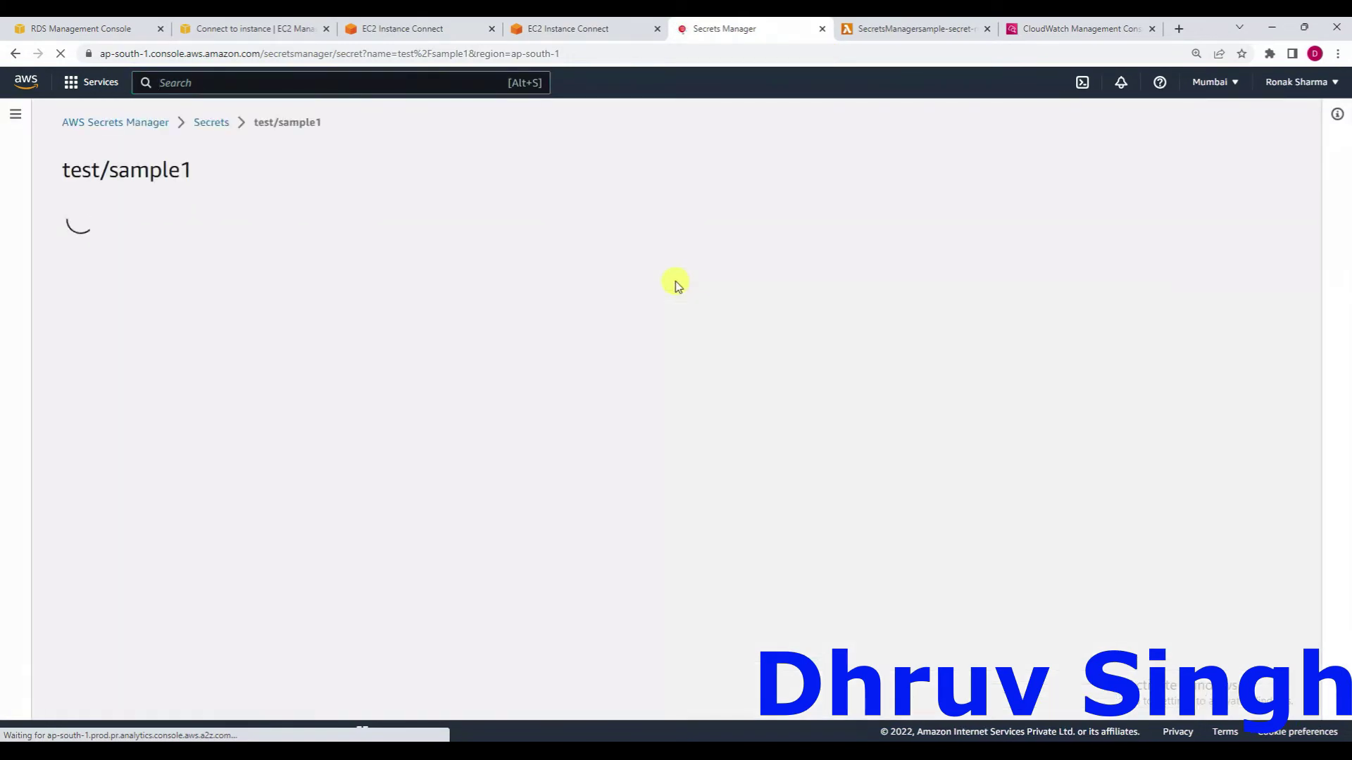
scroll(675, 283, "down", 2)
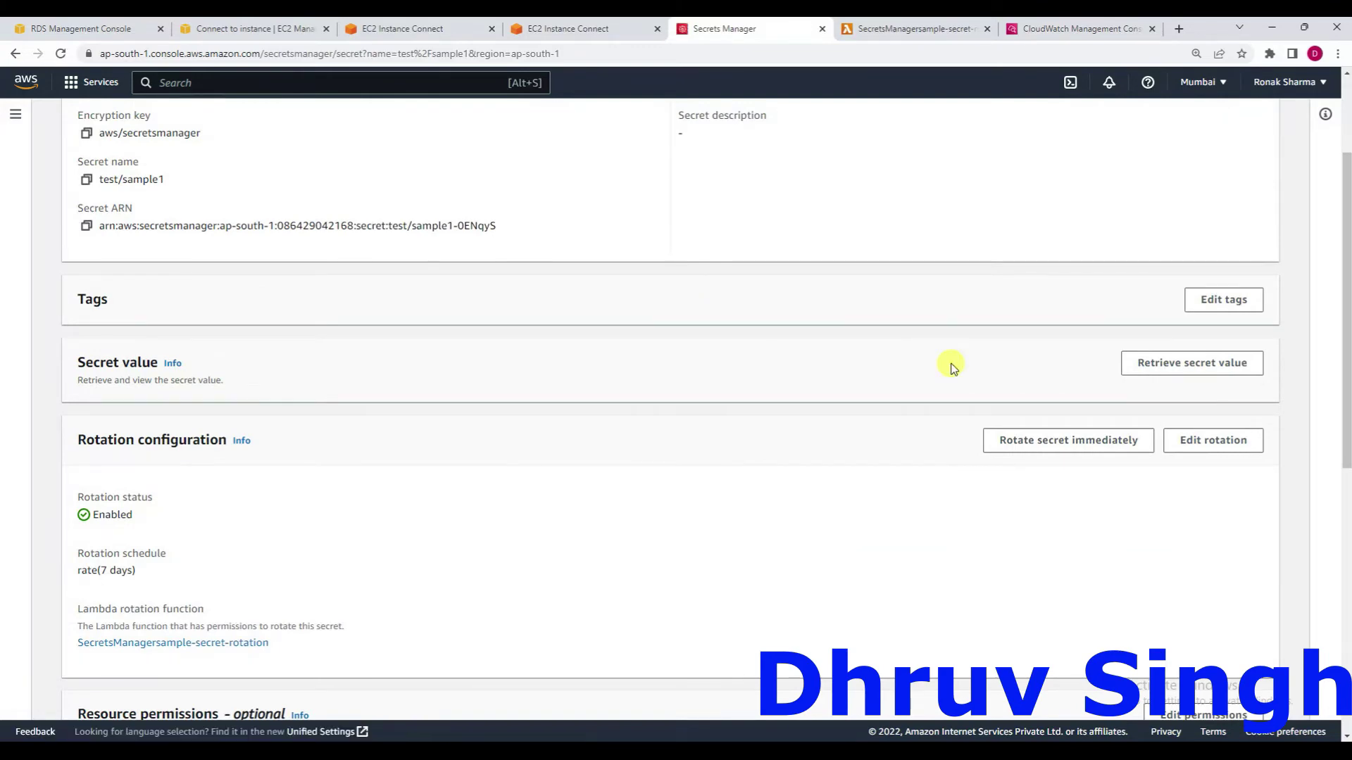
left_click(1171, 367)
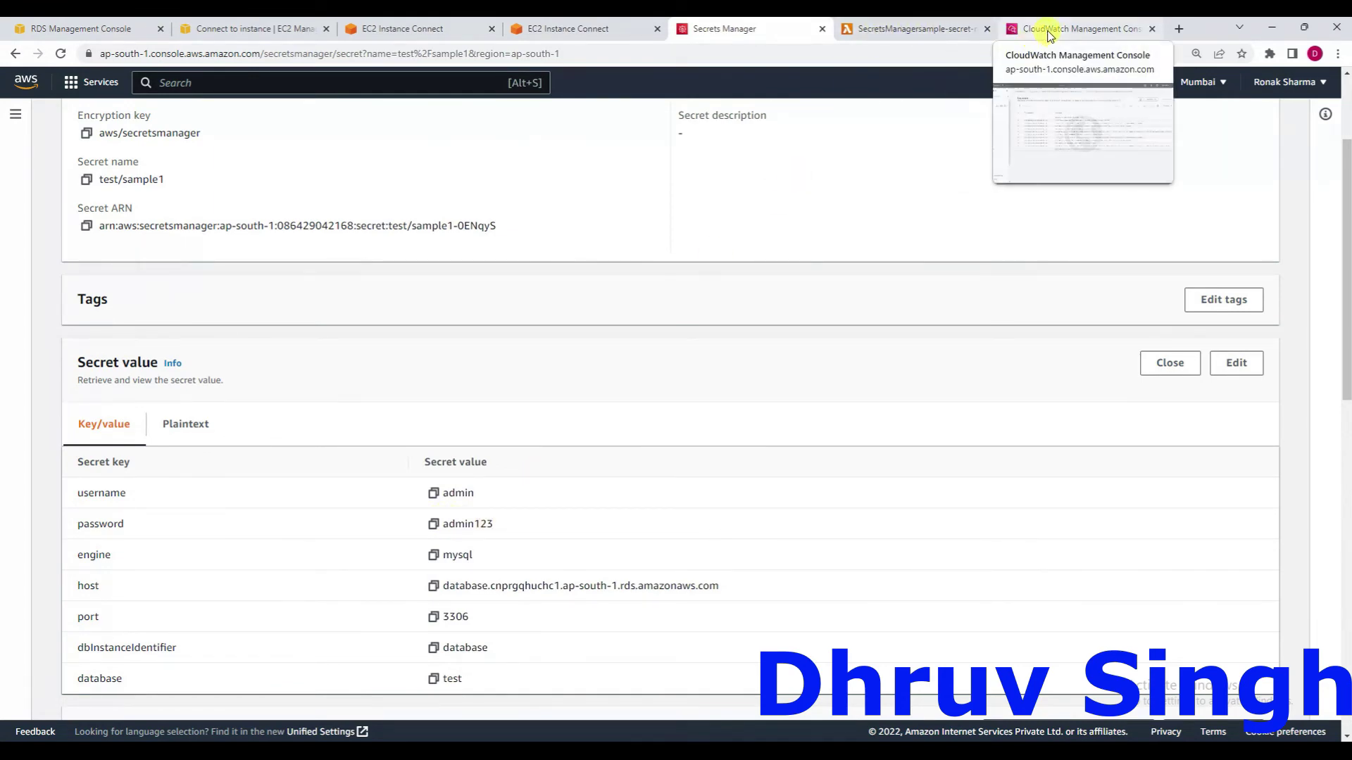
left_click(1012, 30)
left_click(1040, 173)
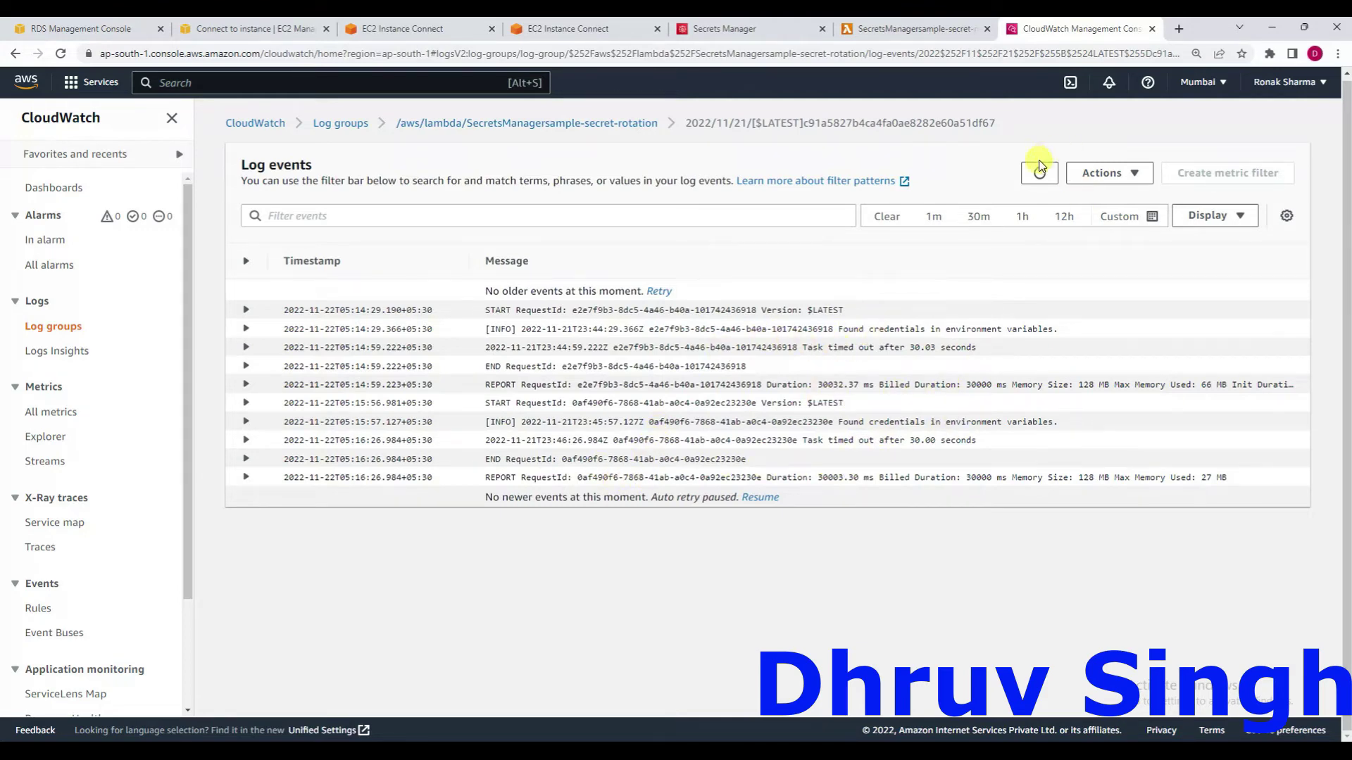
Refresh the rotation function's CloudWatch log events three times for new entries.
left_click(1040, 173)
left_click(1039, 173)
left_click(1040, 173)
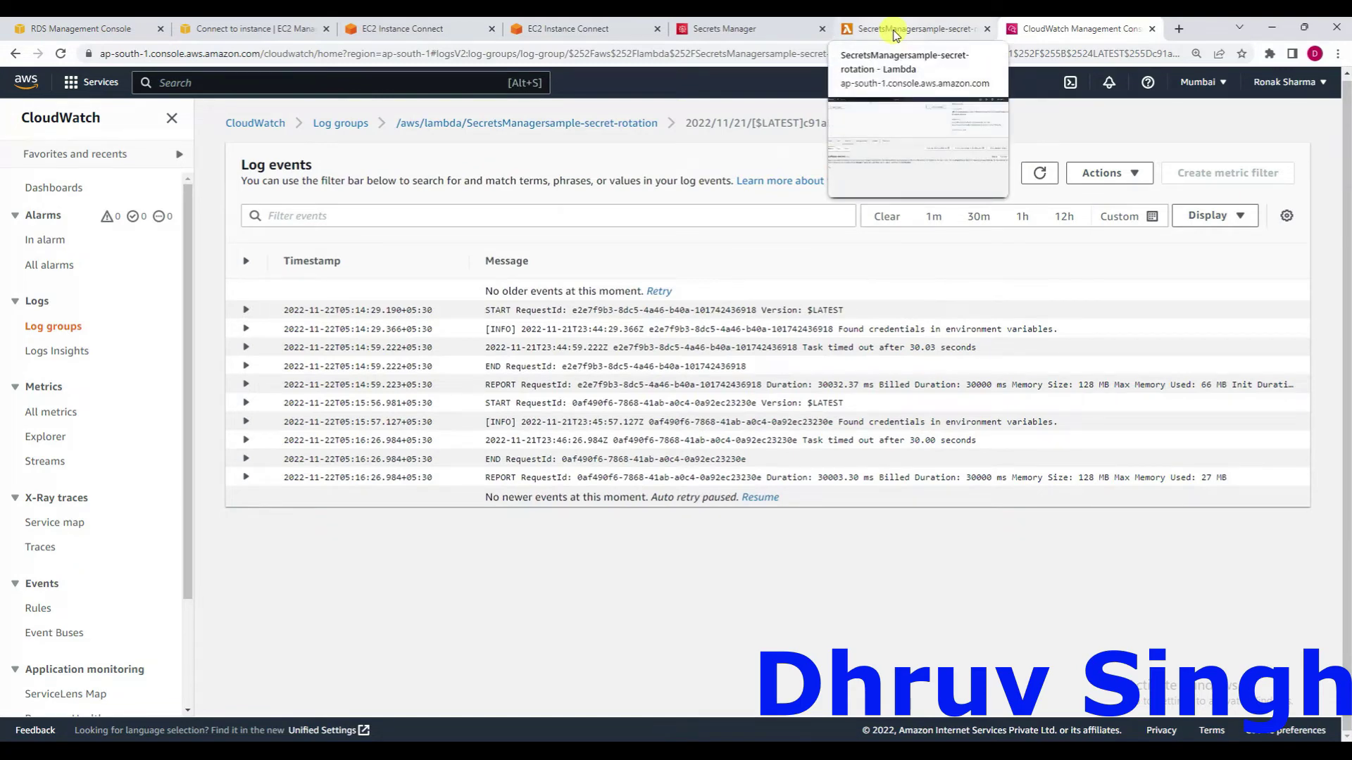
Duplicate the SecretsManagersample-secret-rotation Lambda function's browser tab.
left_click(895, 34)
right_click(896, 31)
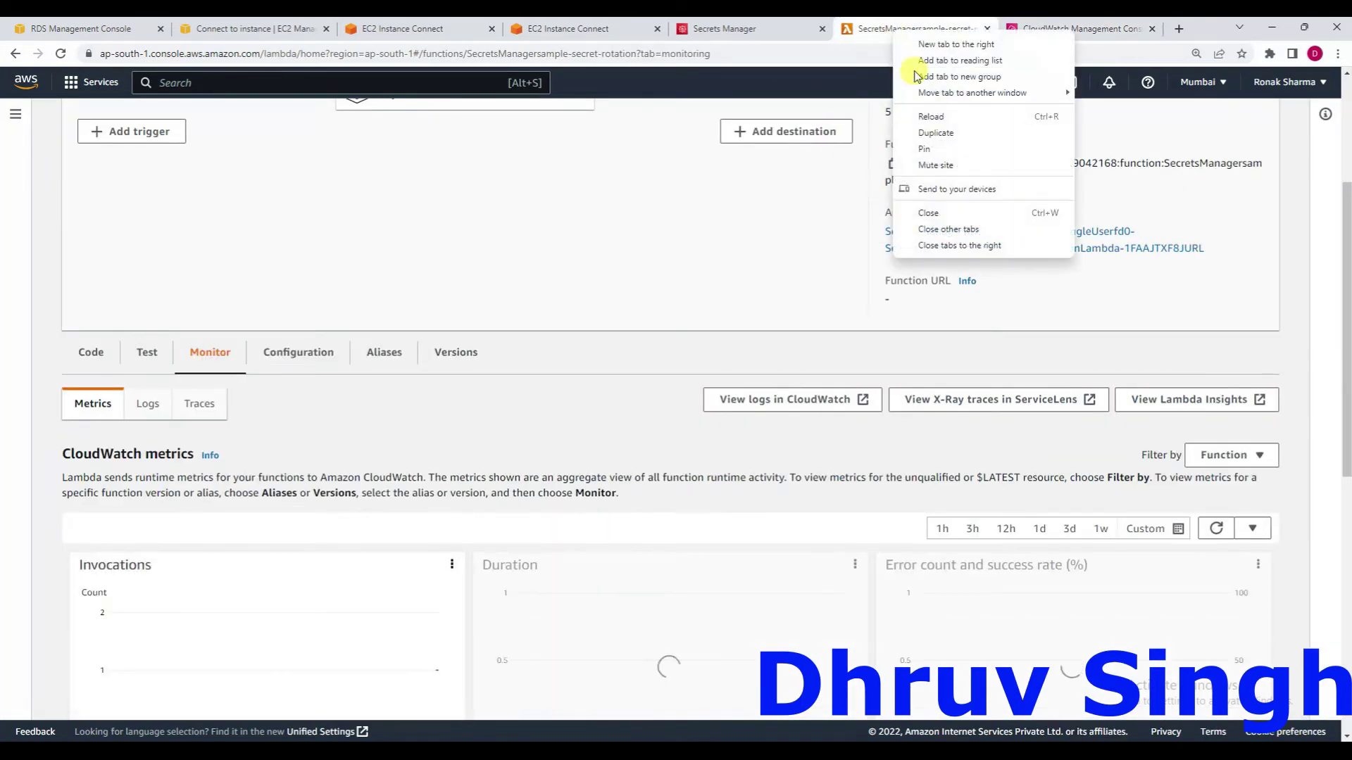
left_click(936, 134)
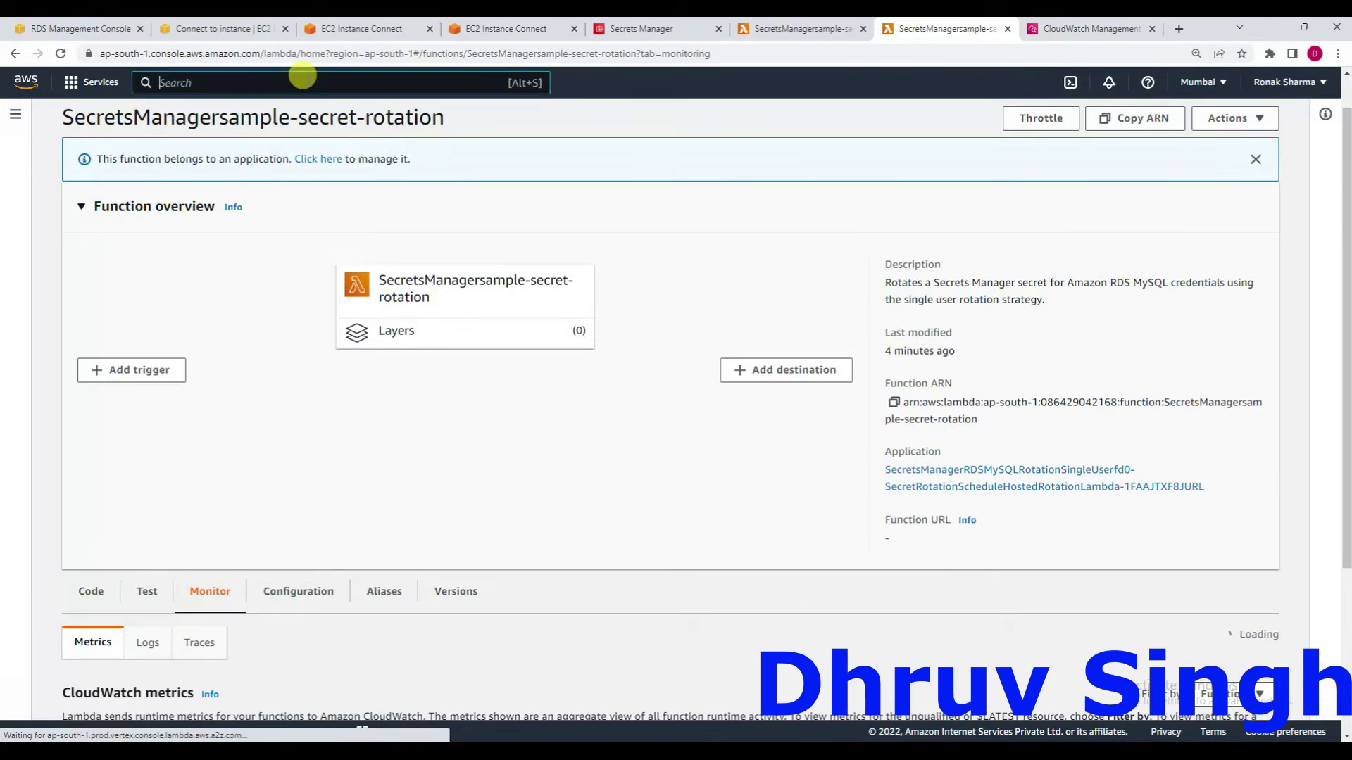
Search the console for 'vpc', then recheck the rotation function's log events twice.
type("vpc")
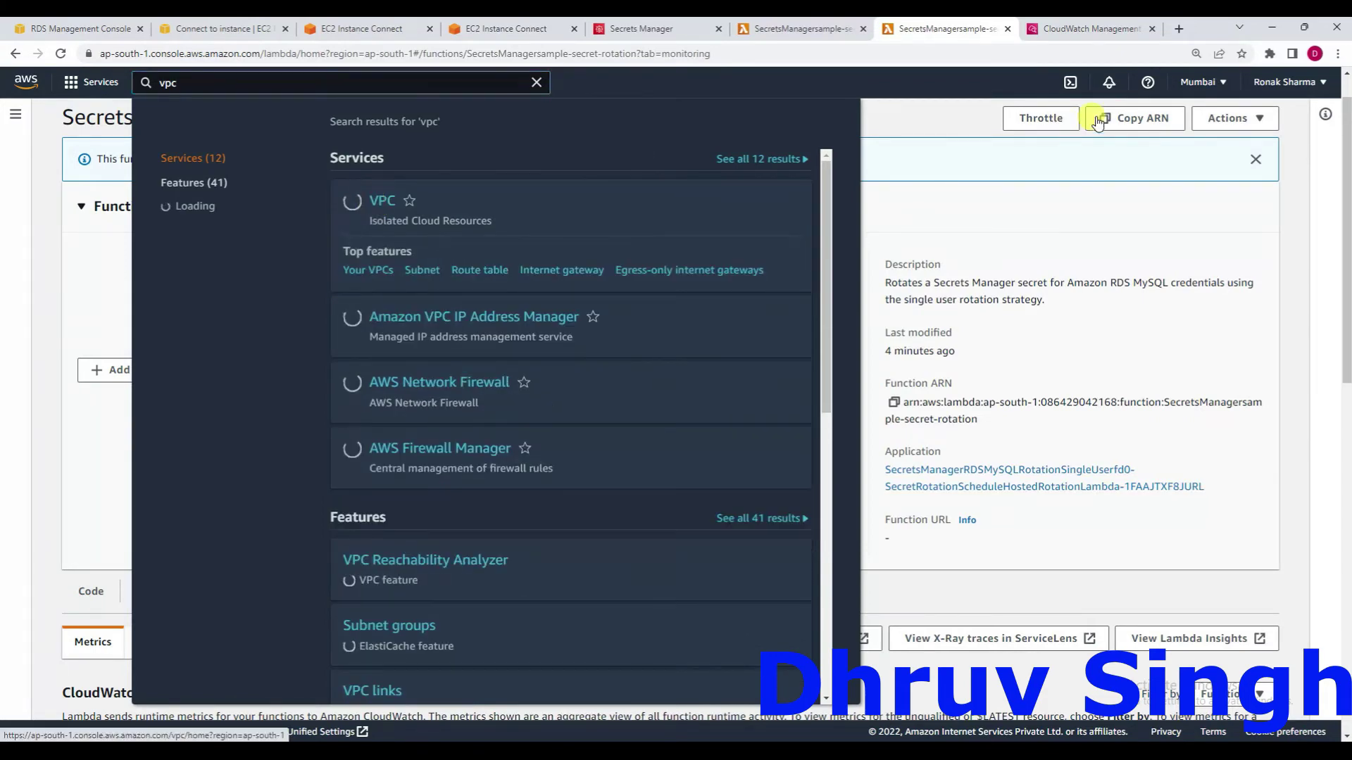
left_click(1091, 28)
left_click(1039, 174)
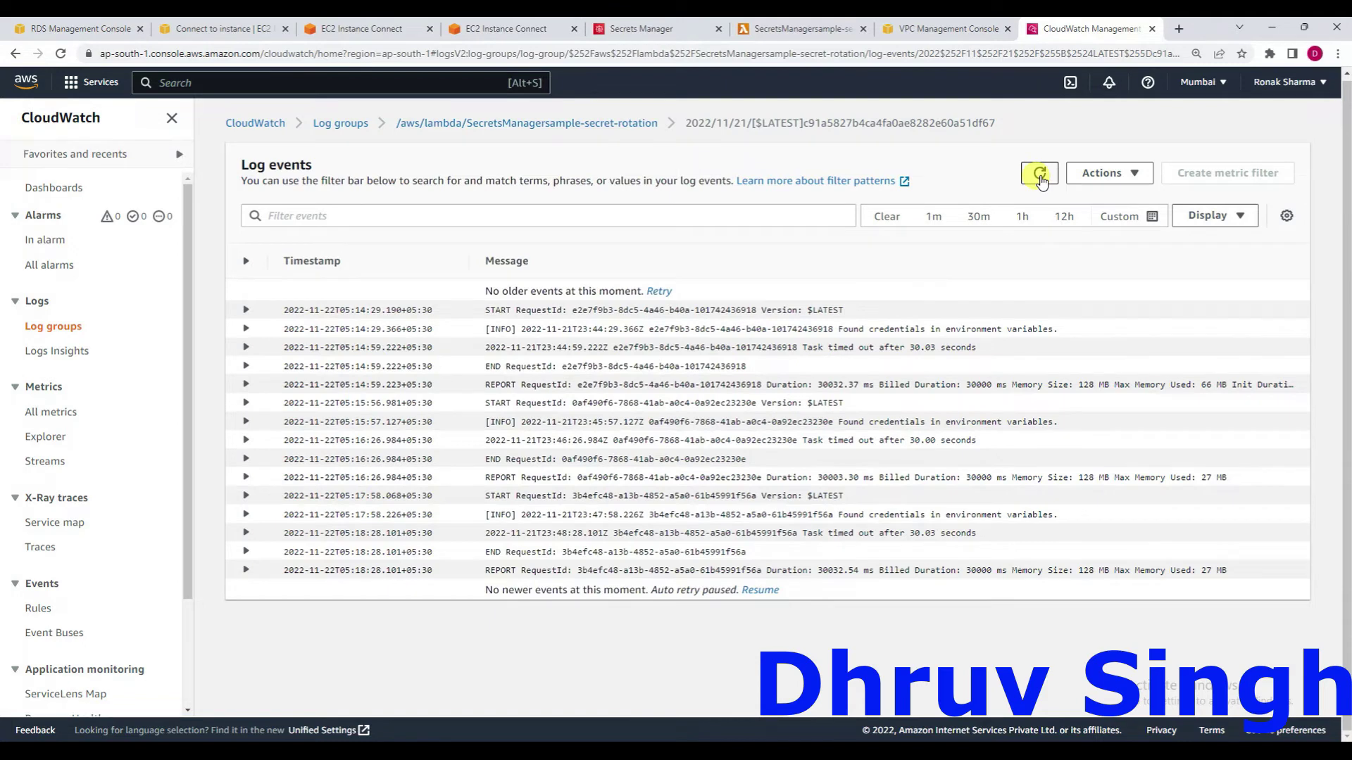
left_click(1040, 175)
Open the VPC service from the search results and go to its Endpoints list.
left_click(936, 29)
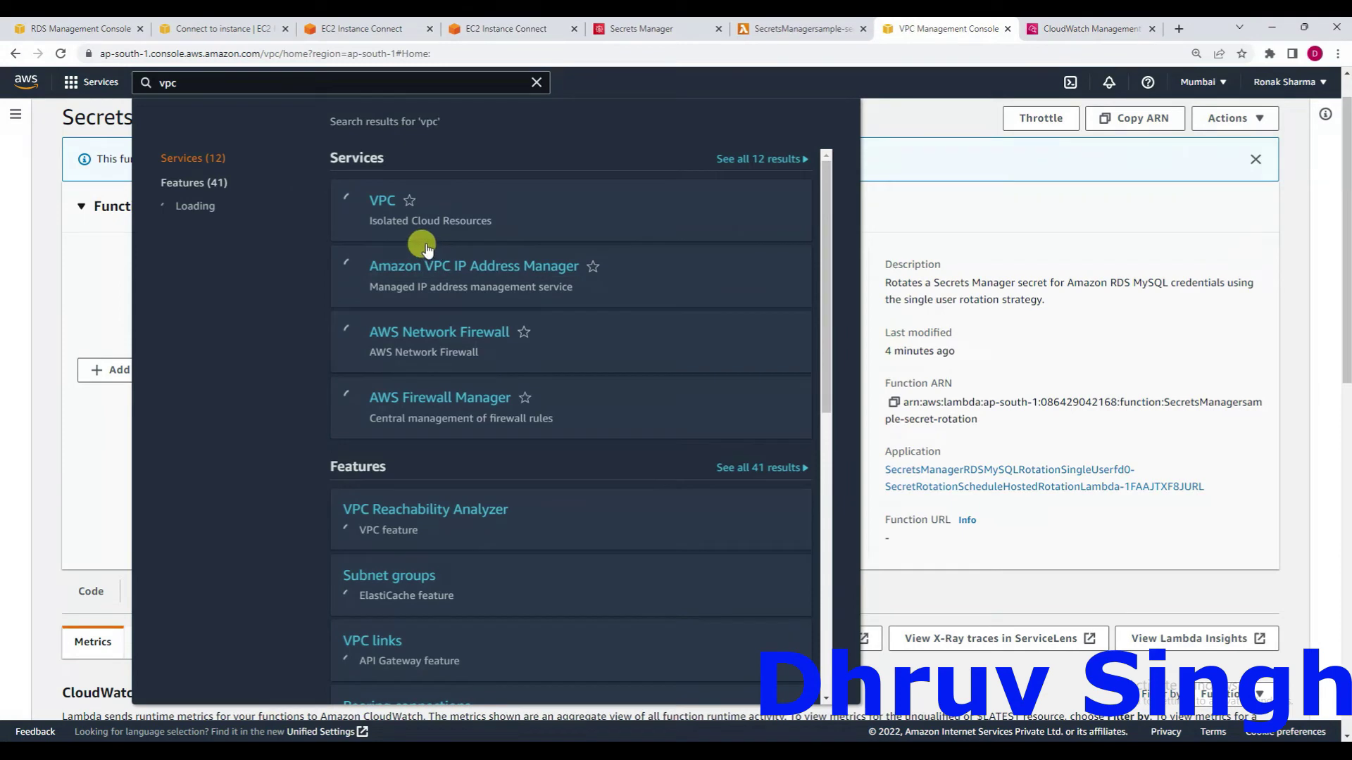
left_click(380, 203)
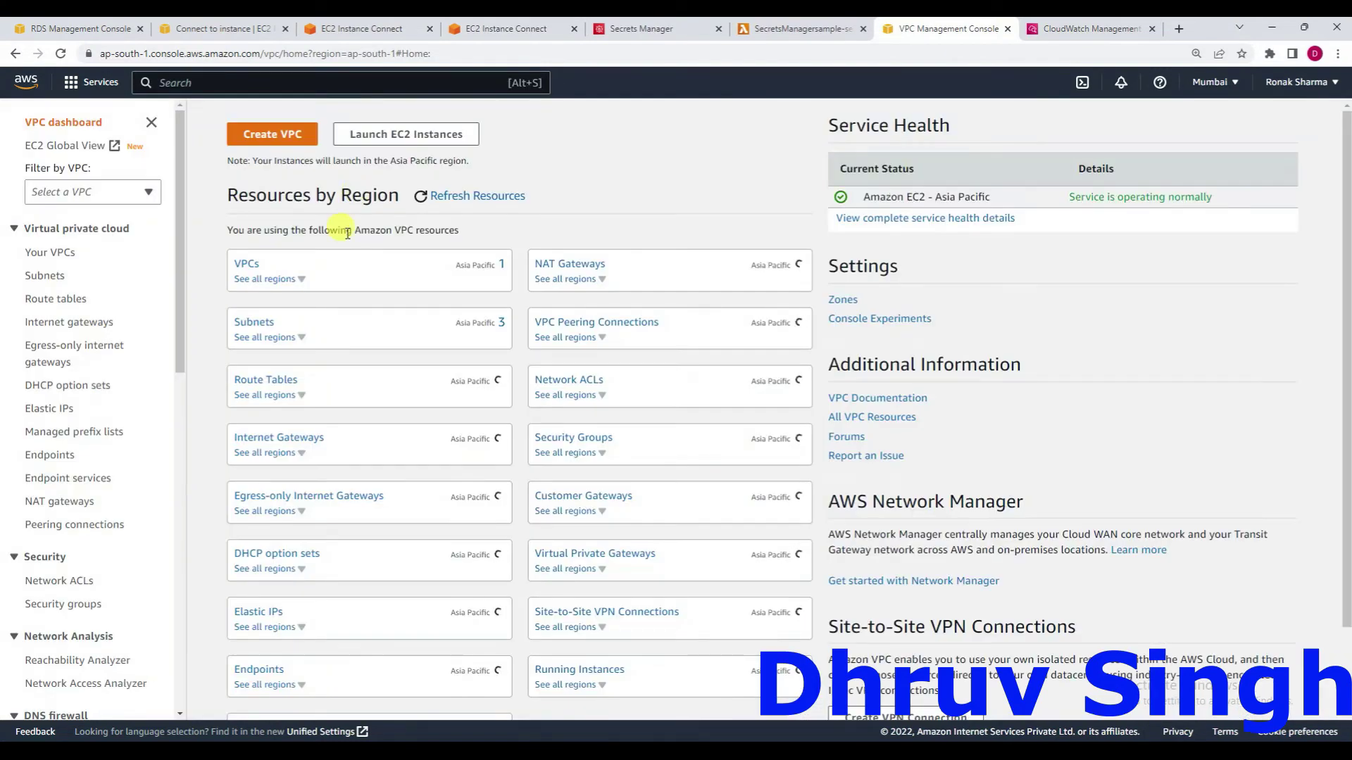
scroll(157, 470, "down", 1)
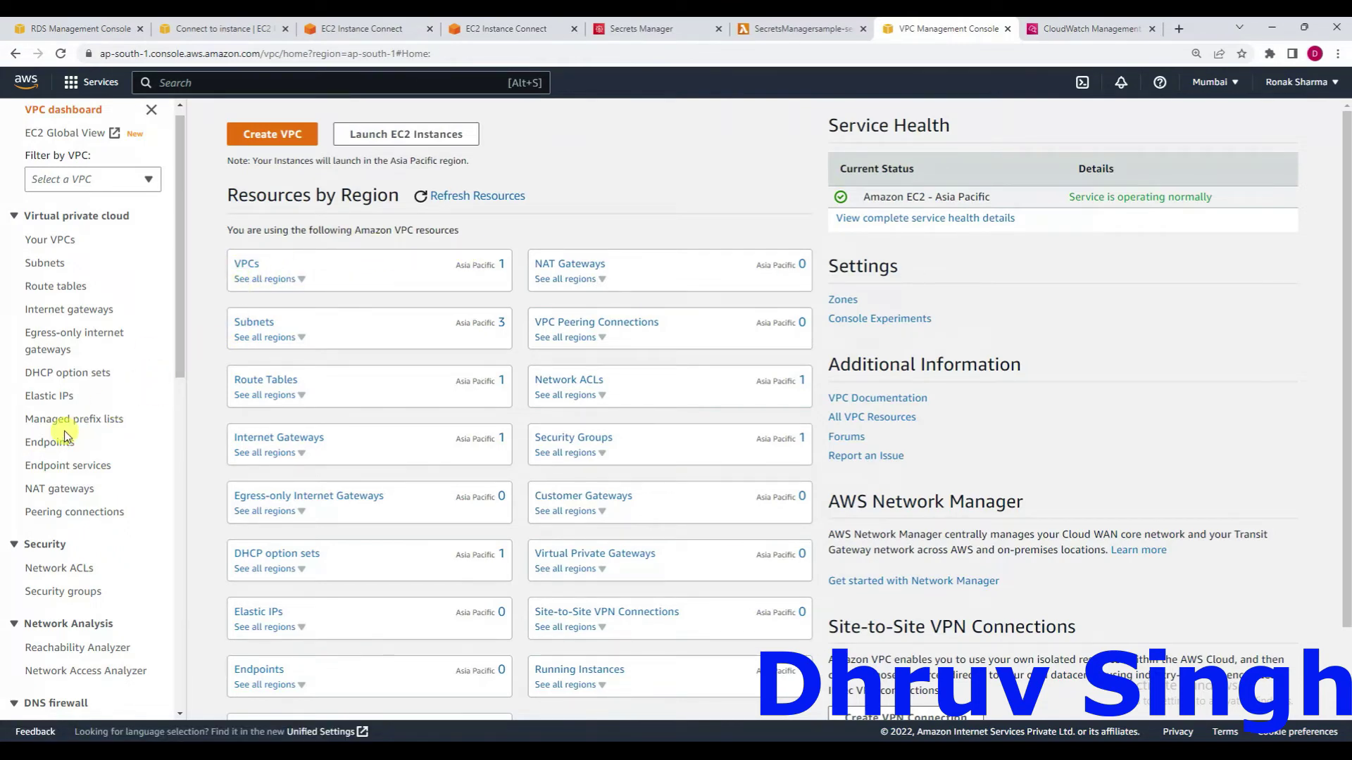
left_click(44, 443)
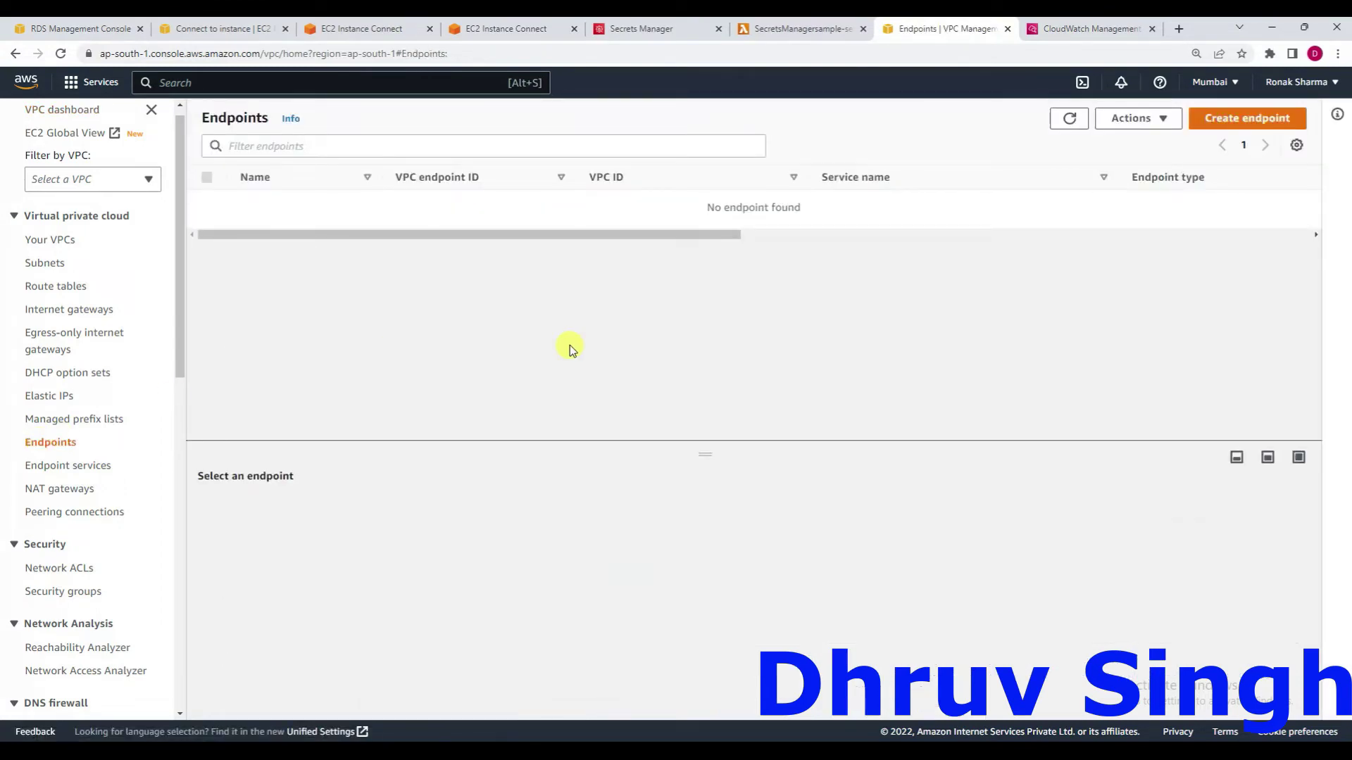
Start a new endpoint named secret-rotation, filtering services to com.amazonaws.ap-south-1.secretsmanager.
left_click(1237, 118)
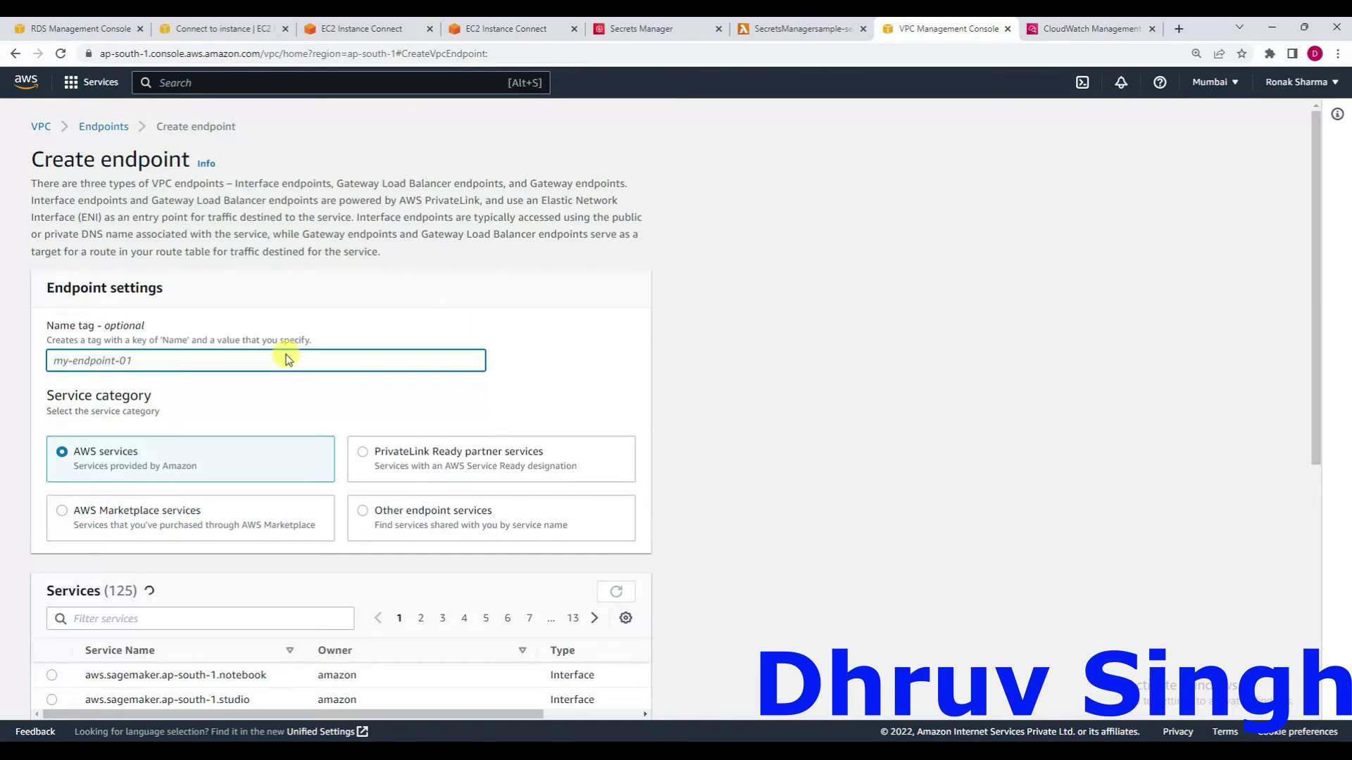
type("secret-rotation")
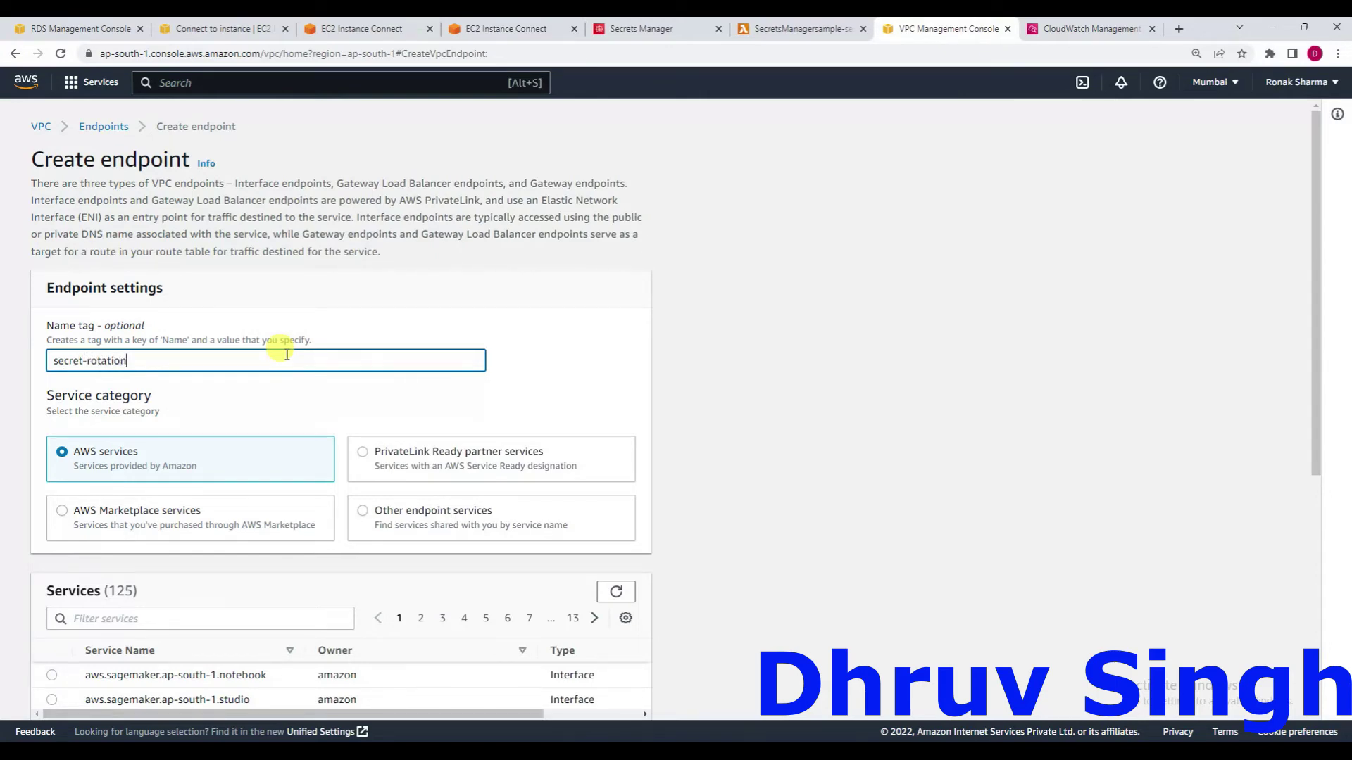
scroll(281, 350, "down", 2)
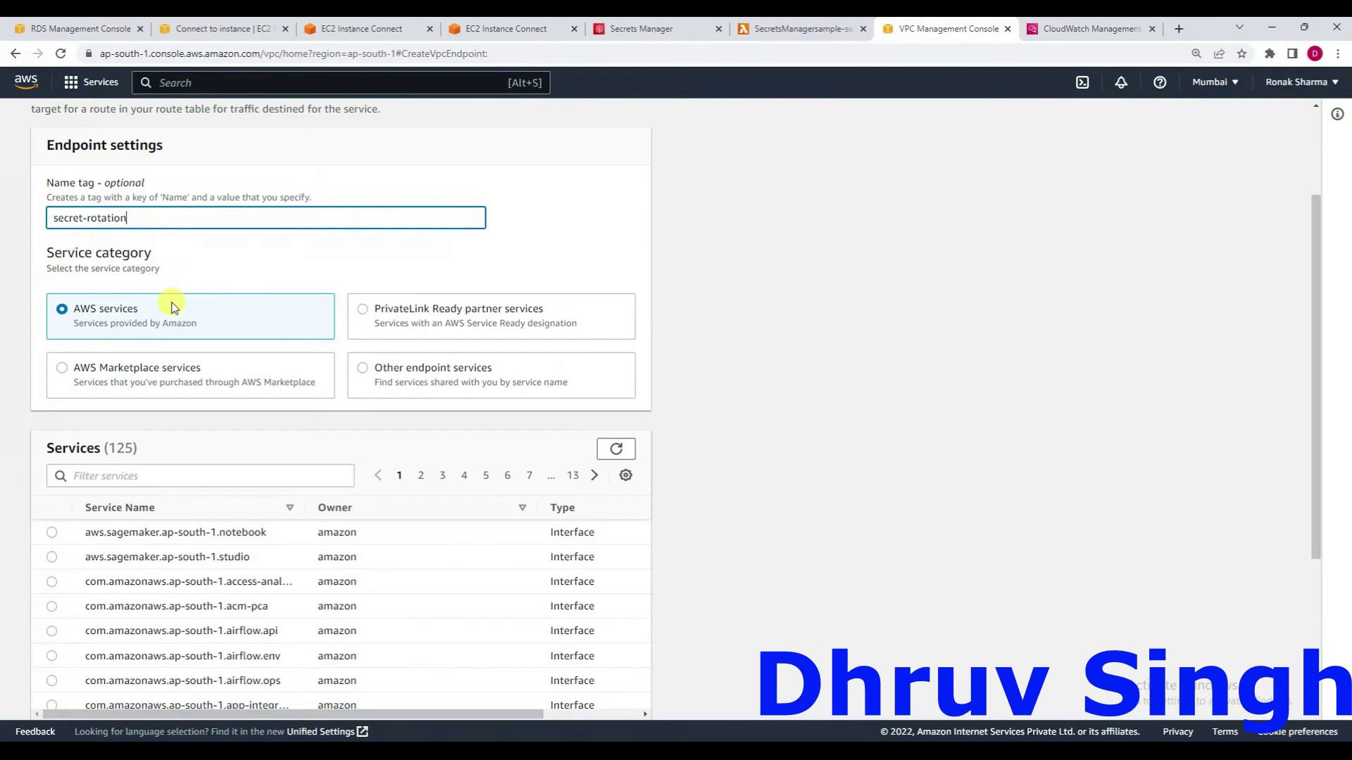
left_click(152, 477)
type("secret")
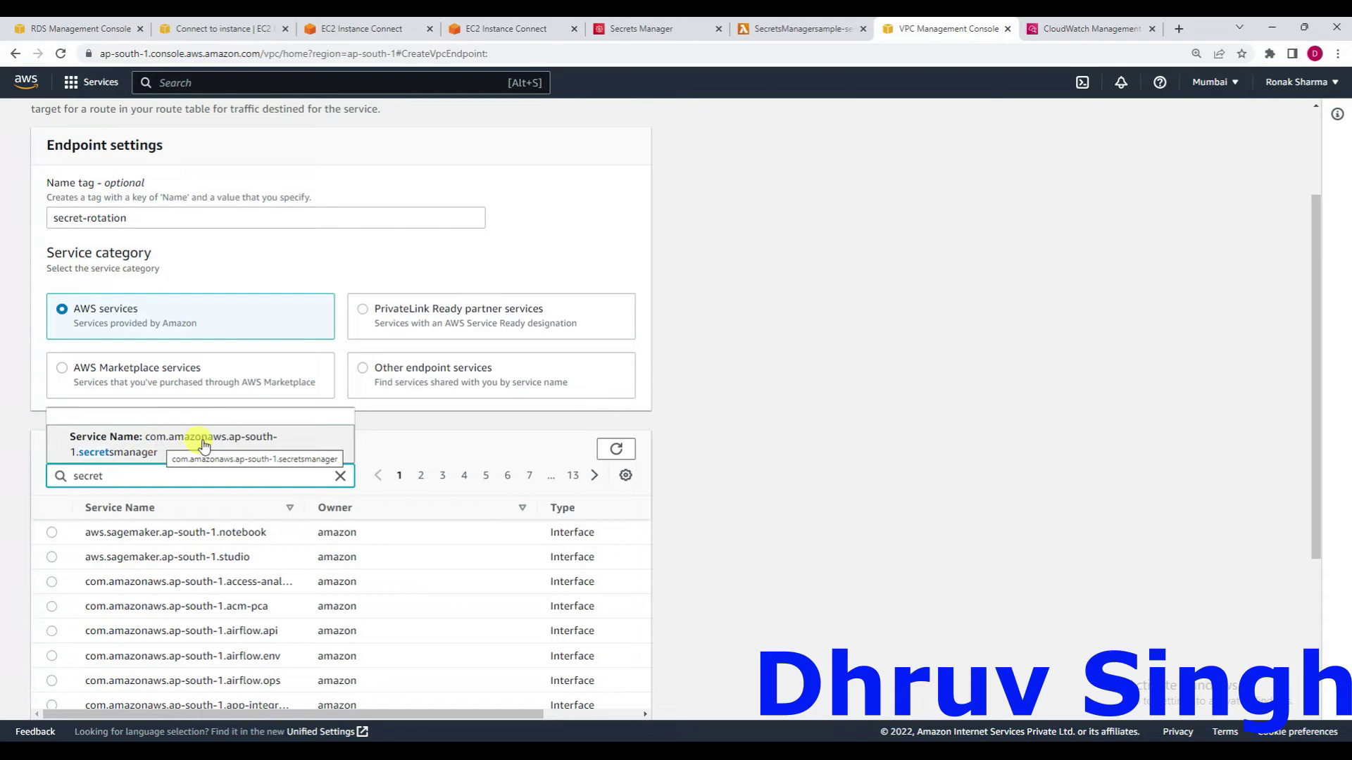
left_click(134, 454)
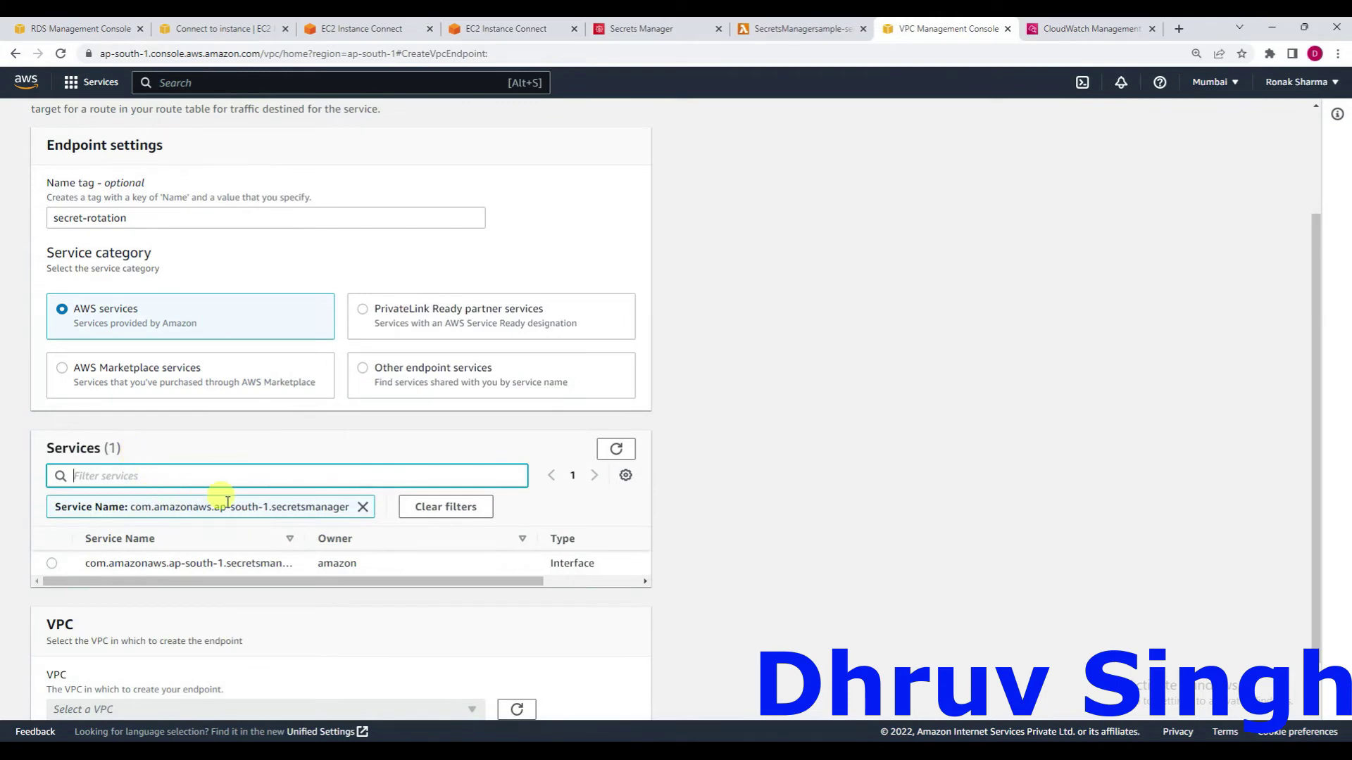
Select the secretsmanager service and place the endpoint in the default VPC.
scroll(226, 501, "down", 1)
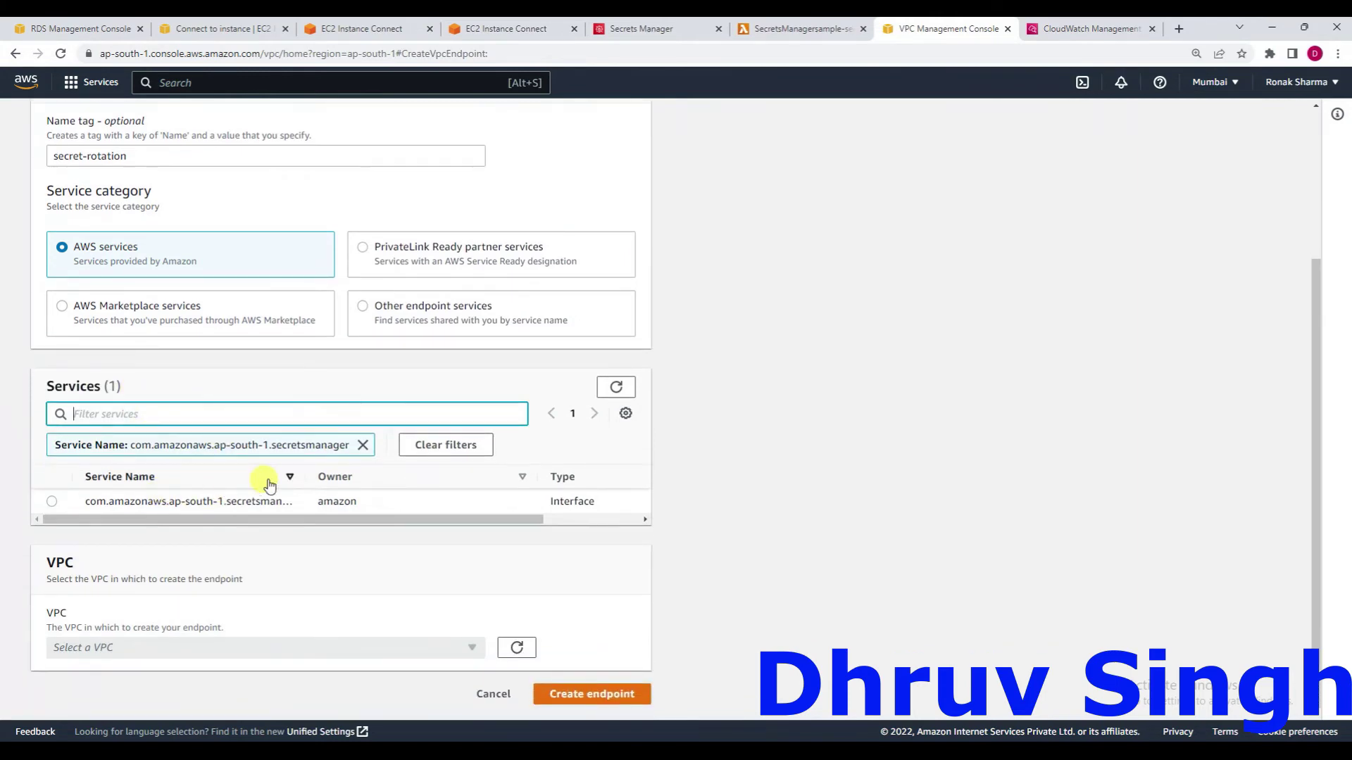
left_click(54, 501)
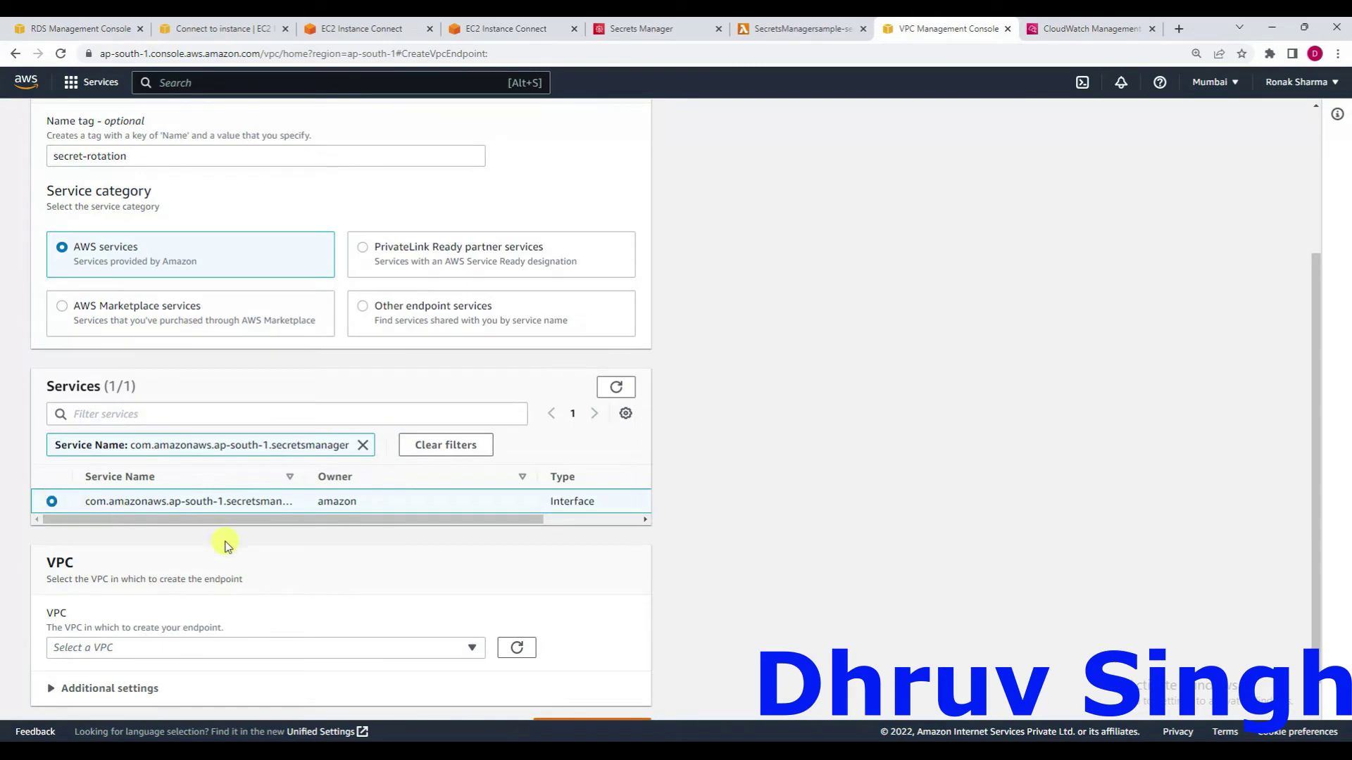
scroll(226, 543, "down", 1)
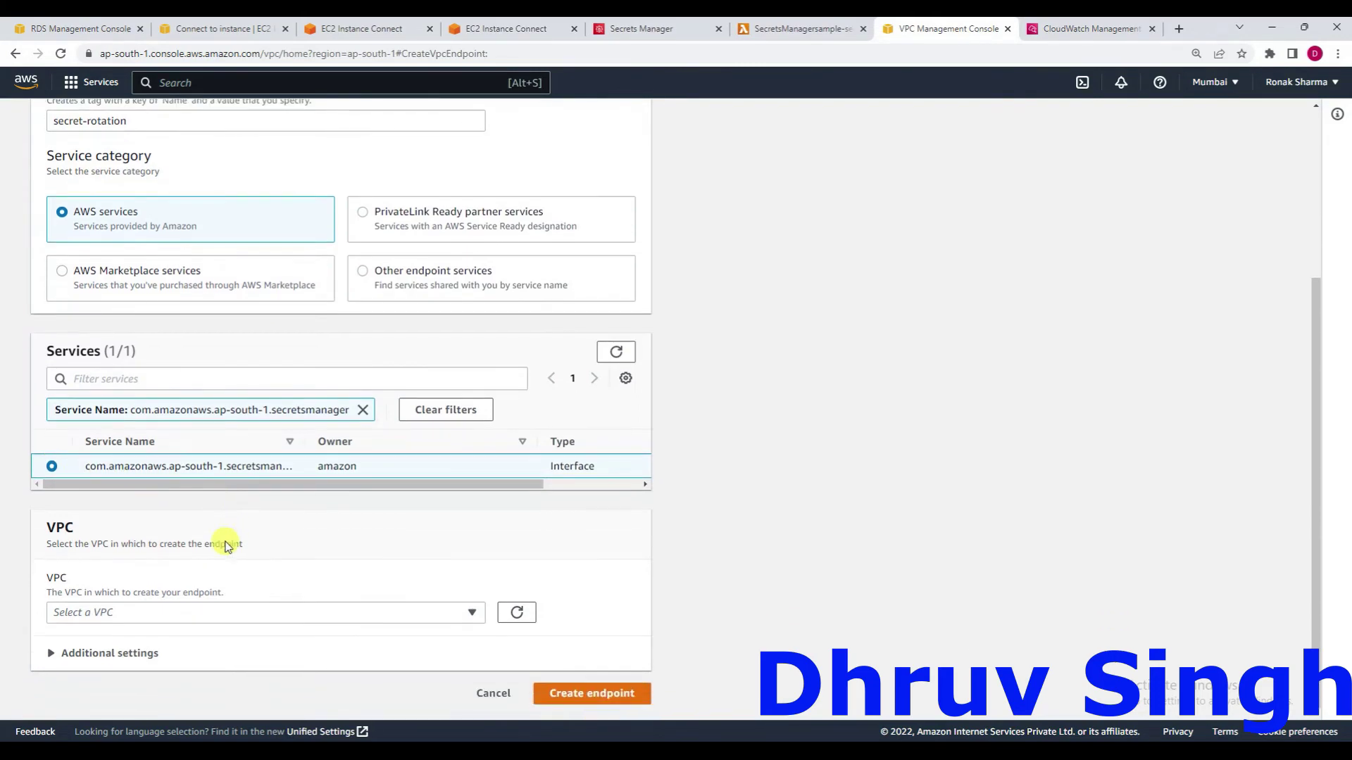
left_click(470, 613)
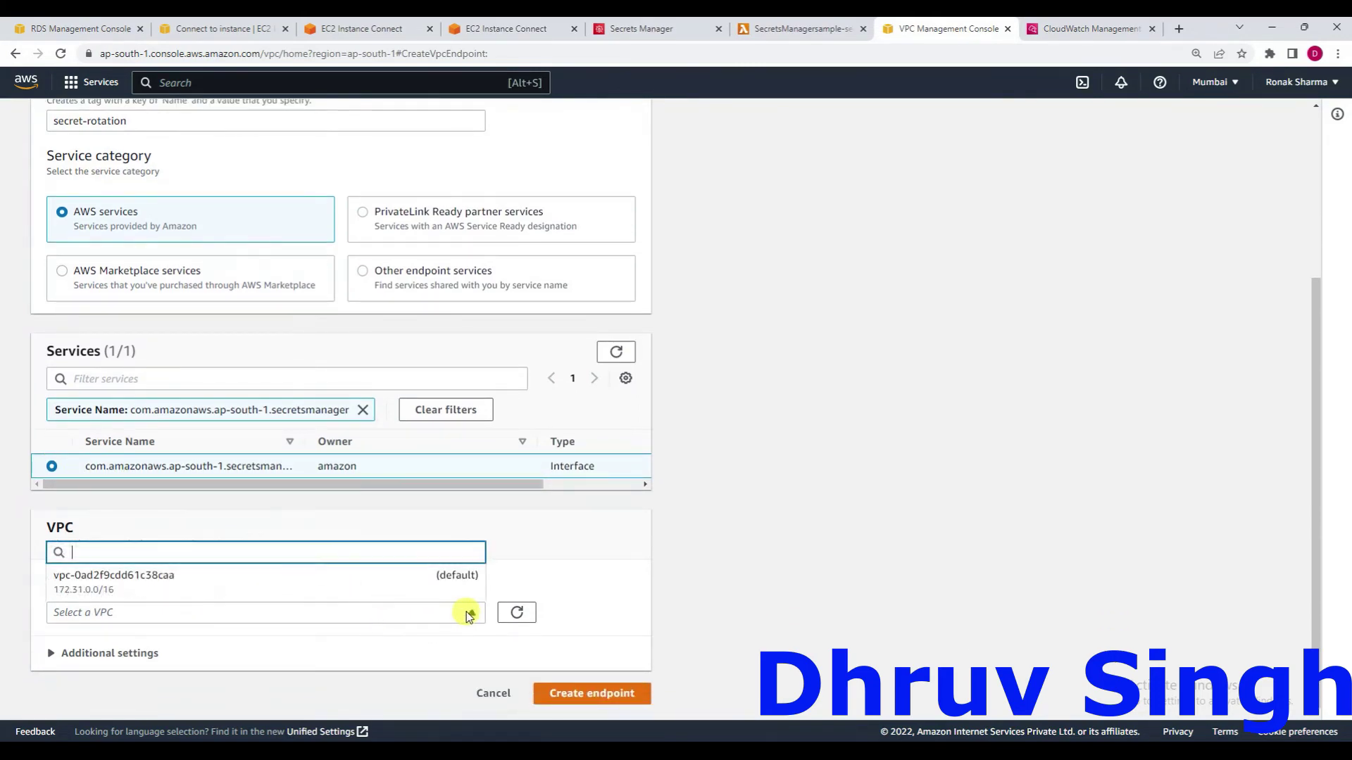
left_click(404, 584)
Choose a subnet in each of ap-south-1a, ap-south-1b and ap-south-1c.
scroll(405, 587, "down", 3)
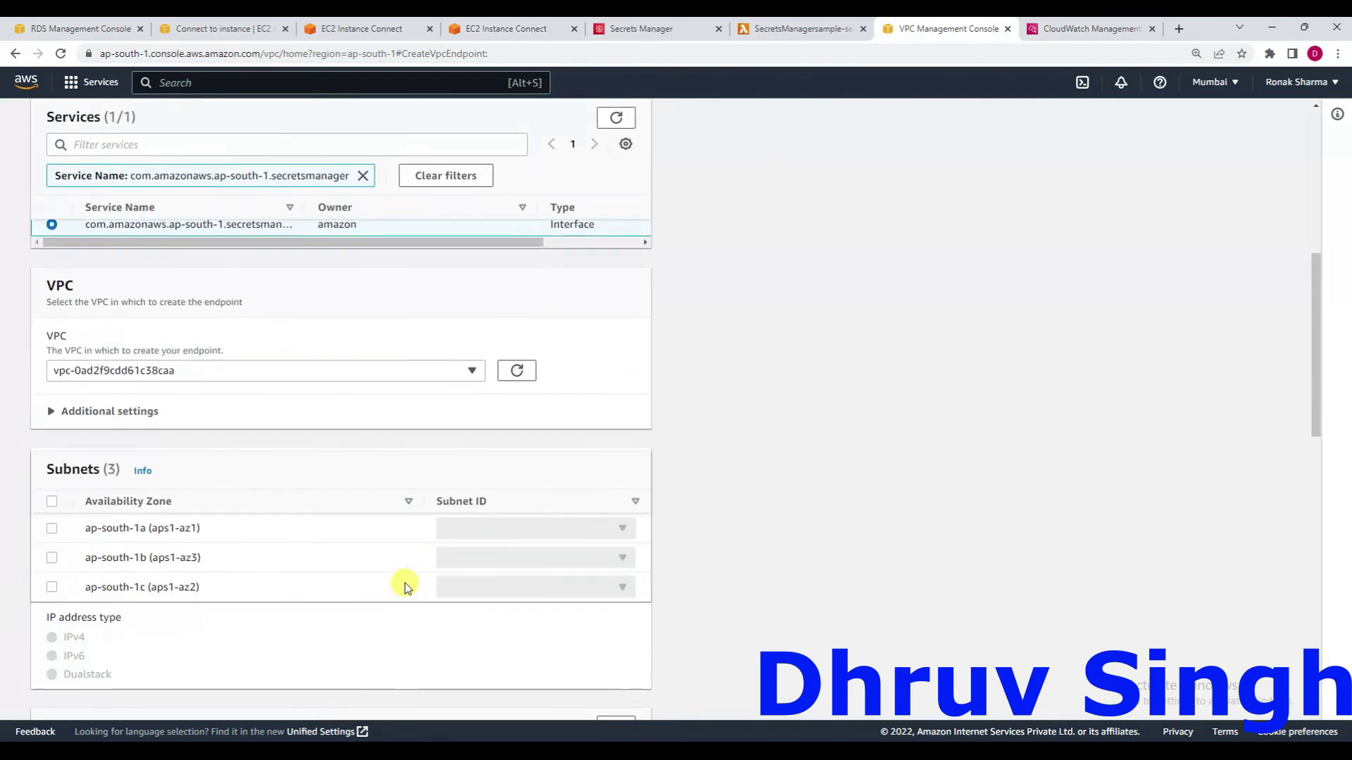
left_click(52, 501)
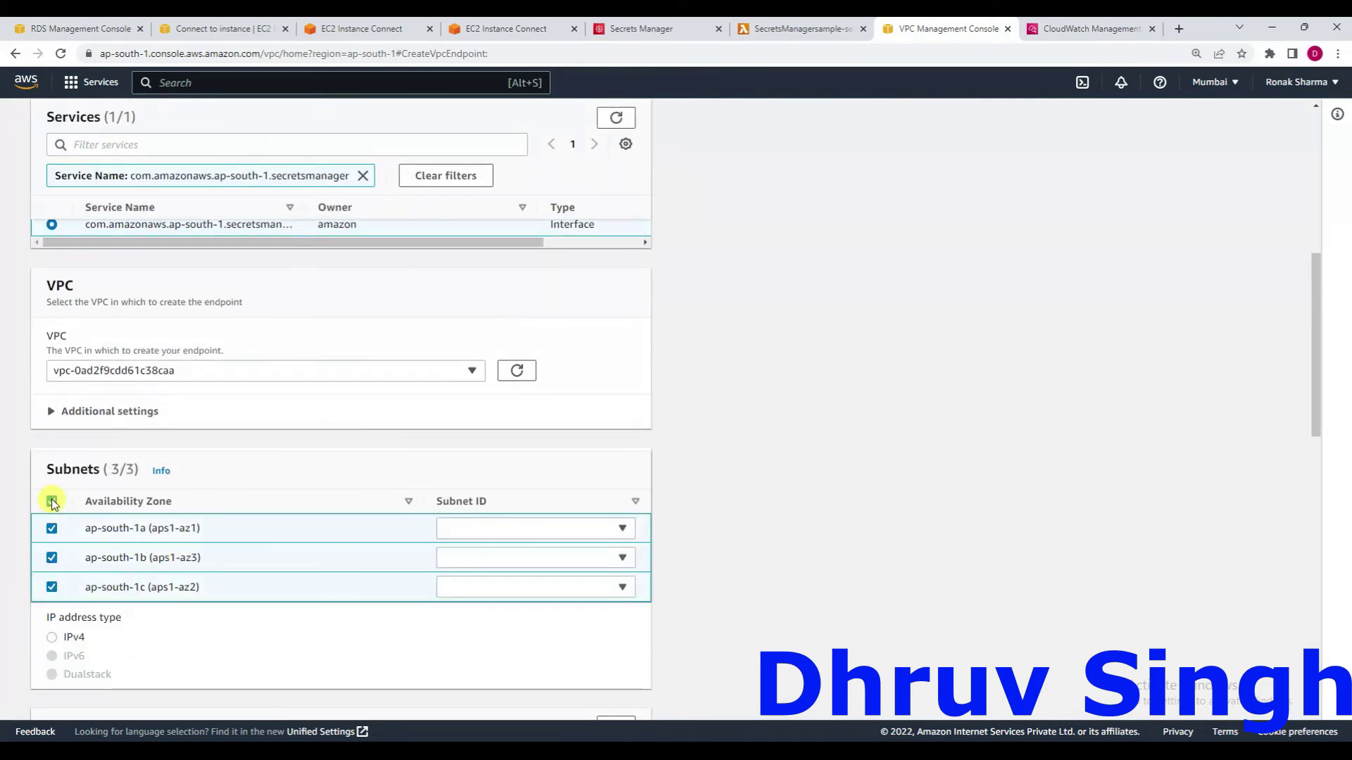
left_click(569, 538)
left_click(552, 556)
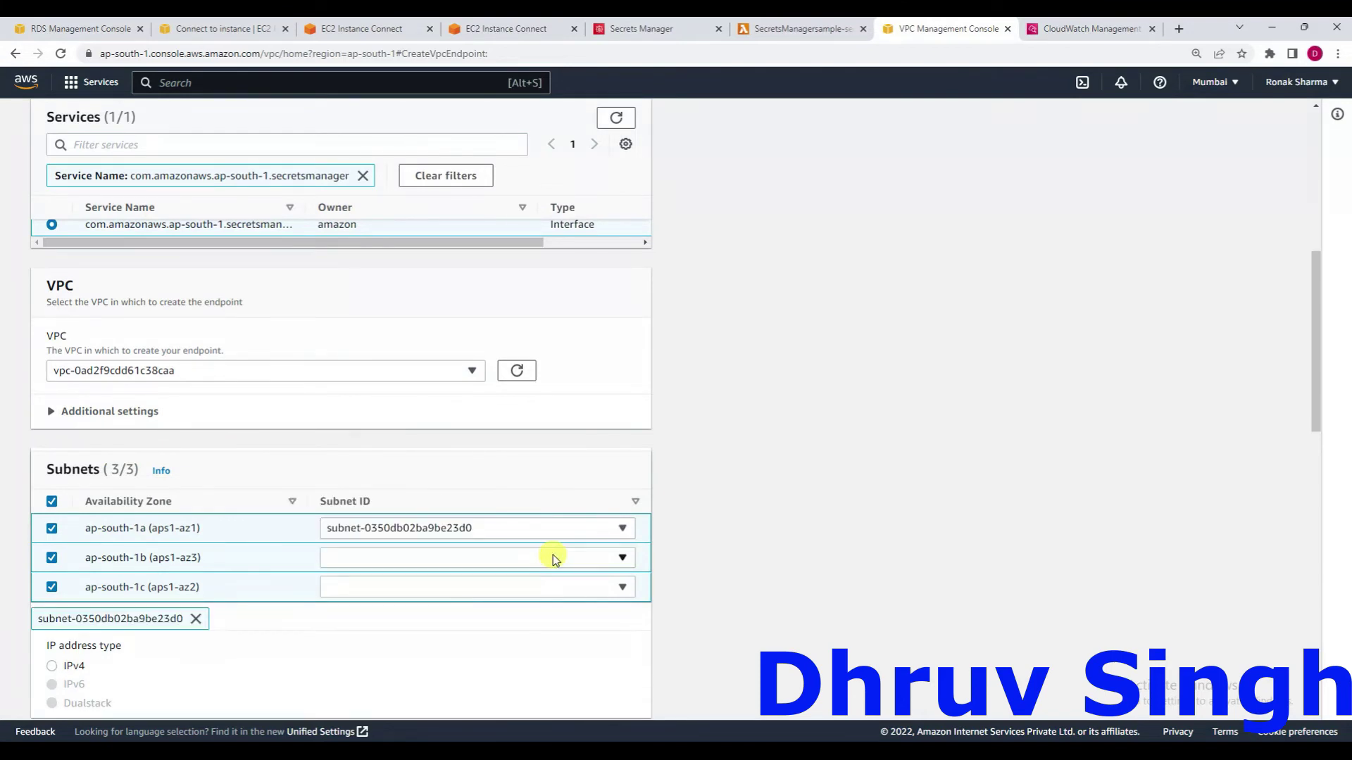
left_click(547, 559)
left_click(501, 586)
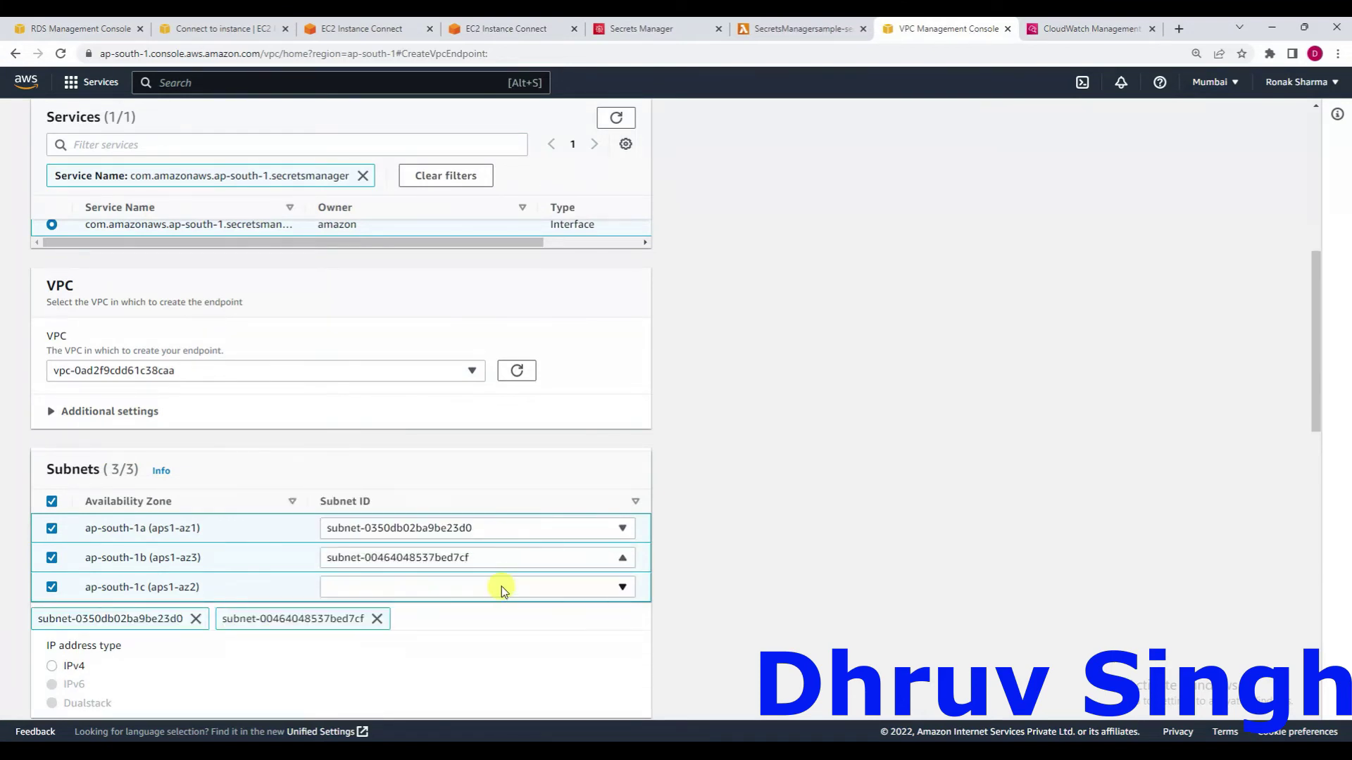
left_click(490, 585)
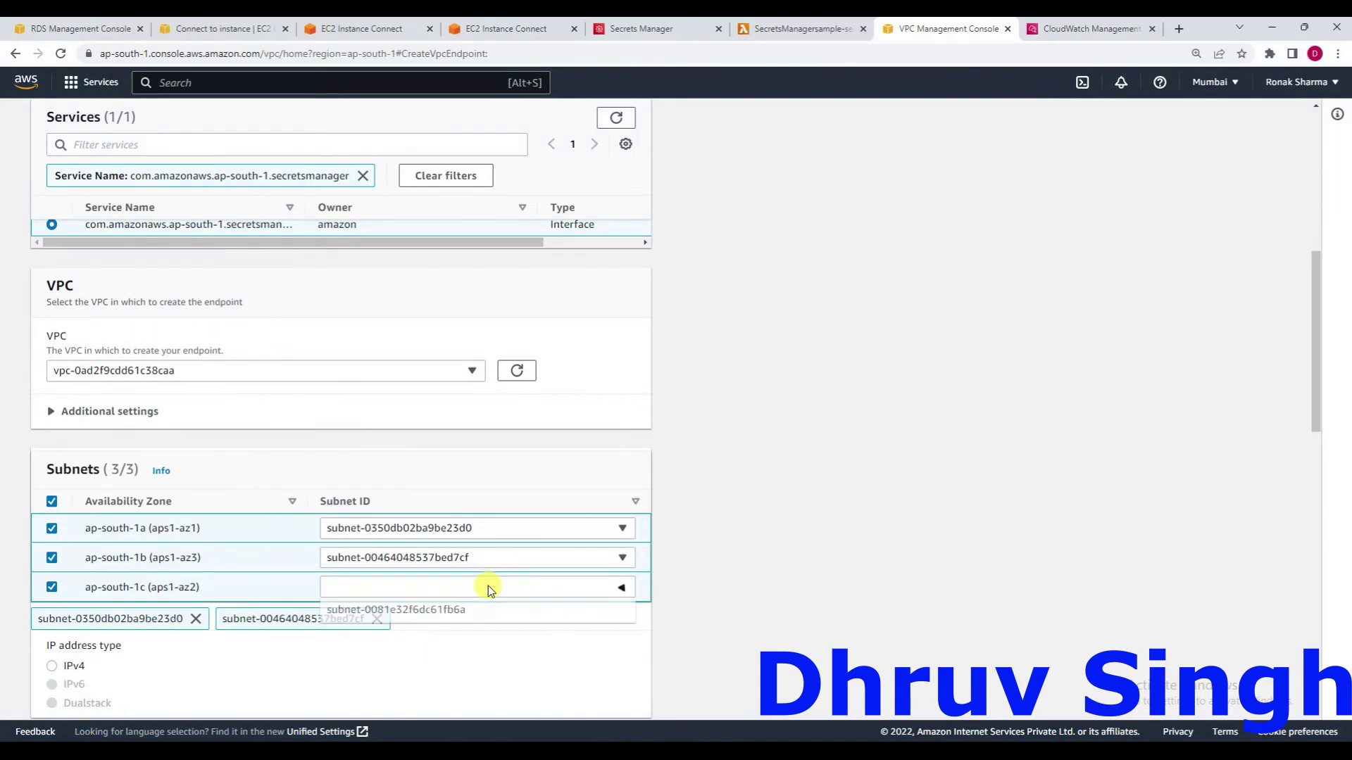
left_click(471, 613)
Use IPv4 addressing and attach the default security group to the endpoint.
scroll(472, 613, "down", 3)
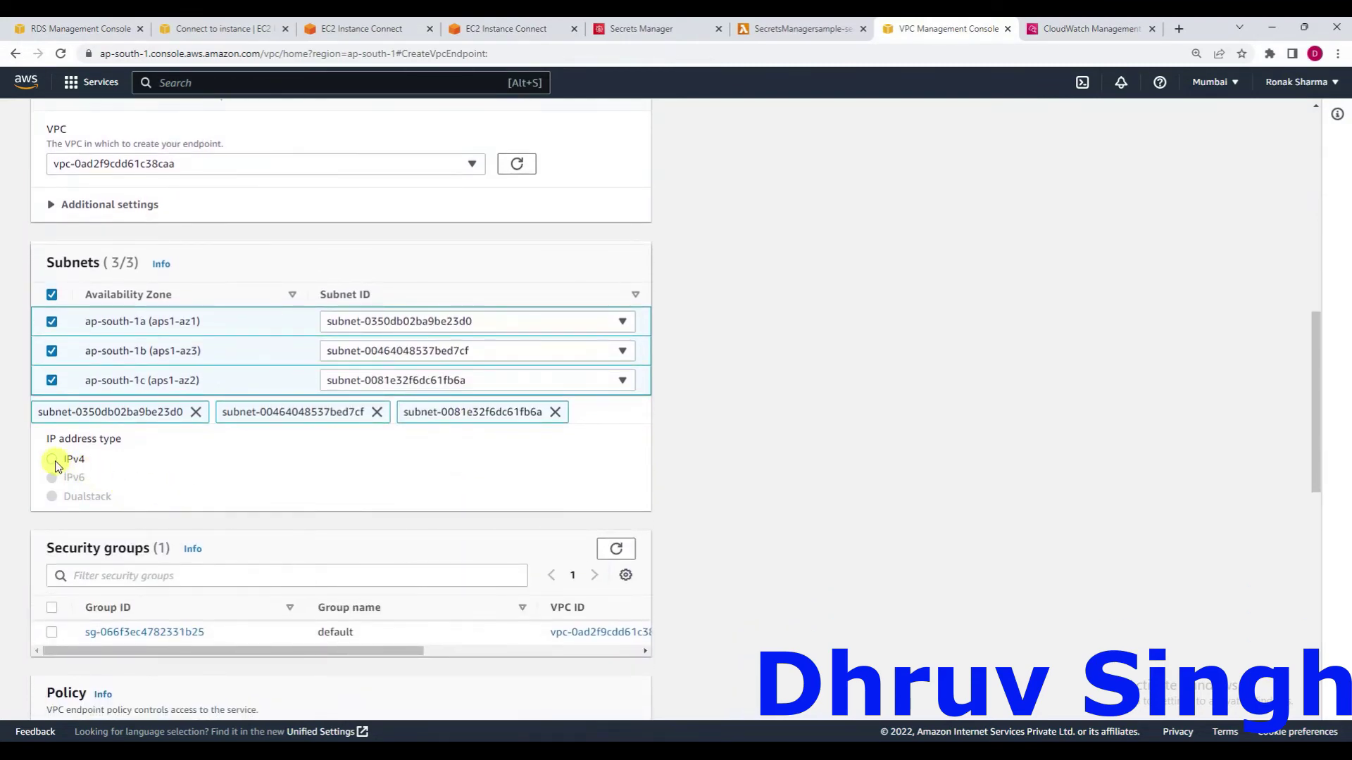
left_click(55, 464)
scroll(242, 558, "down", 3)
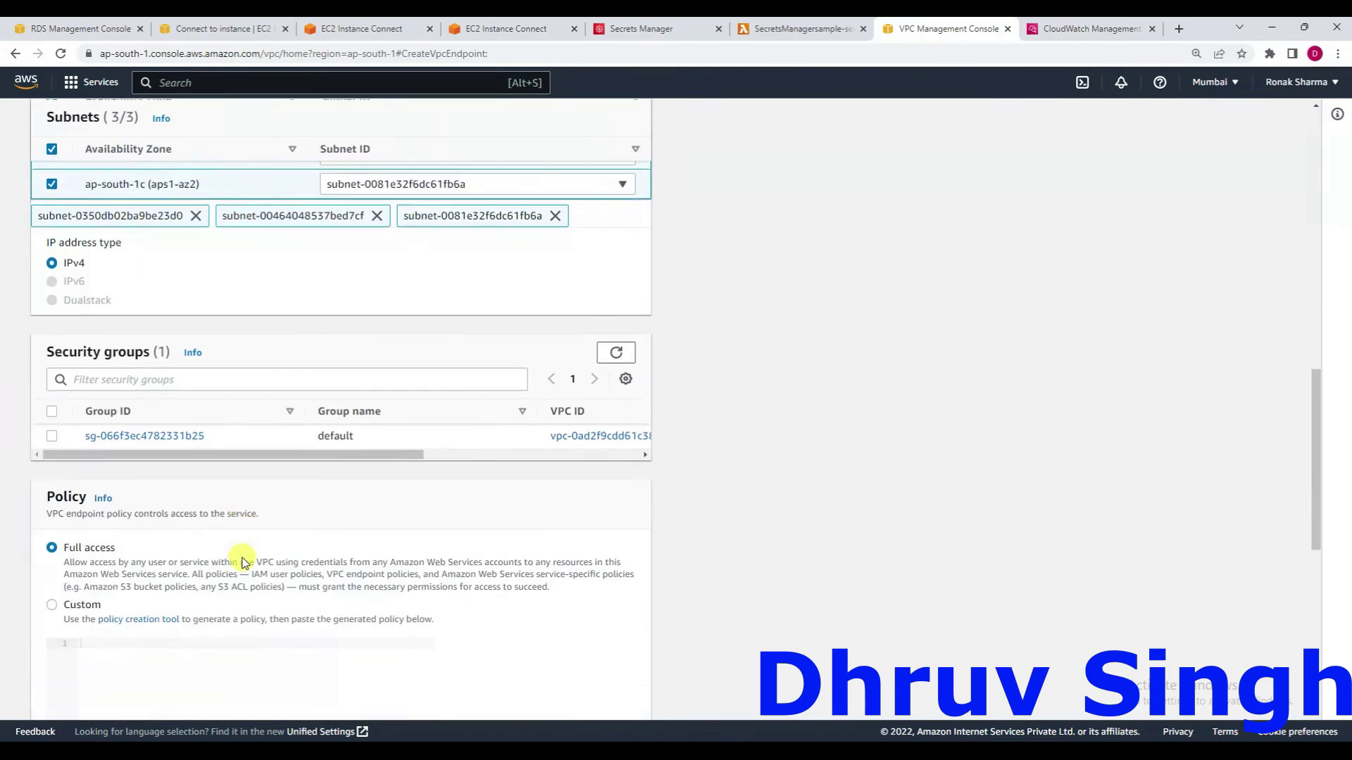
left_click(51, 435)
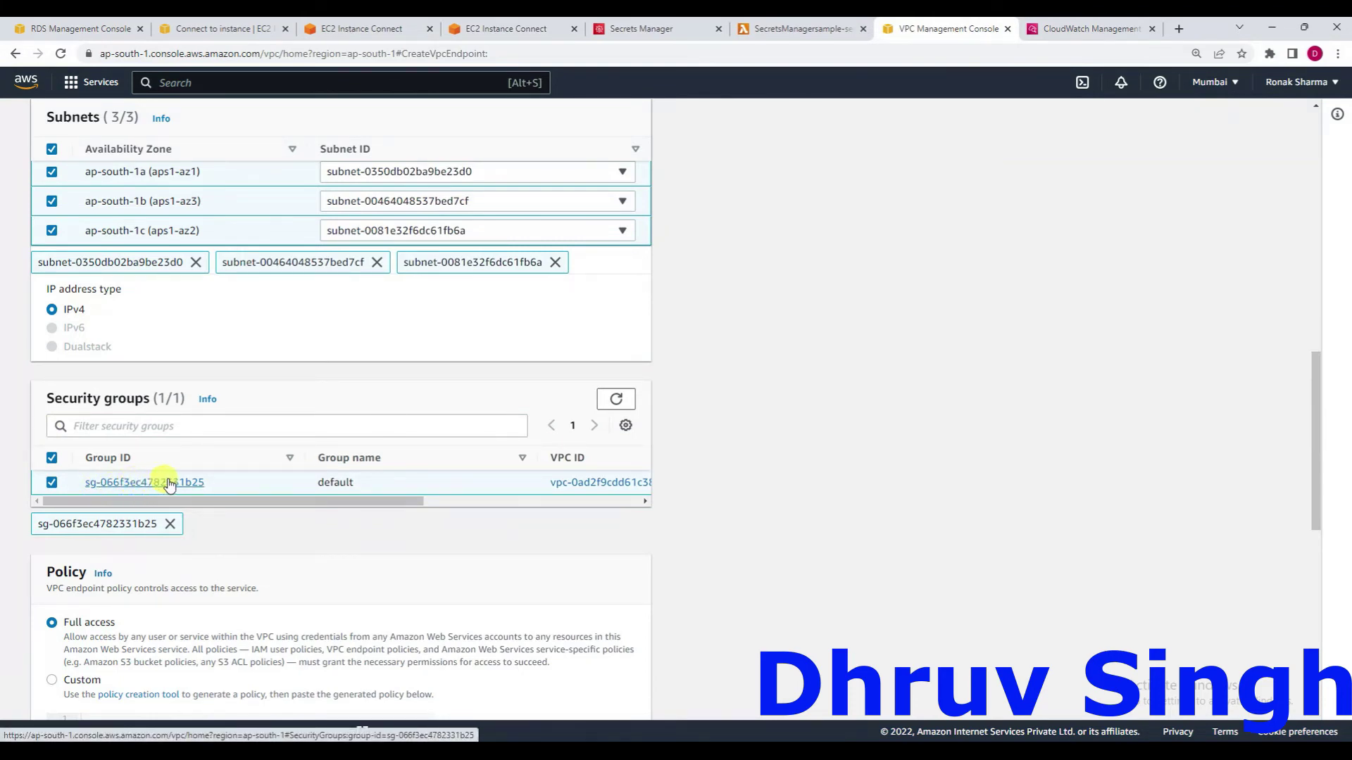
scroll(250, 474, "down", 3)
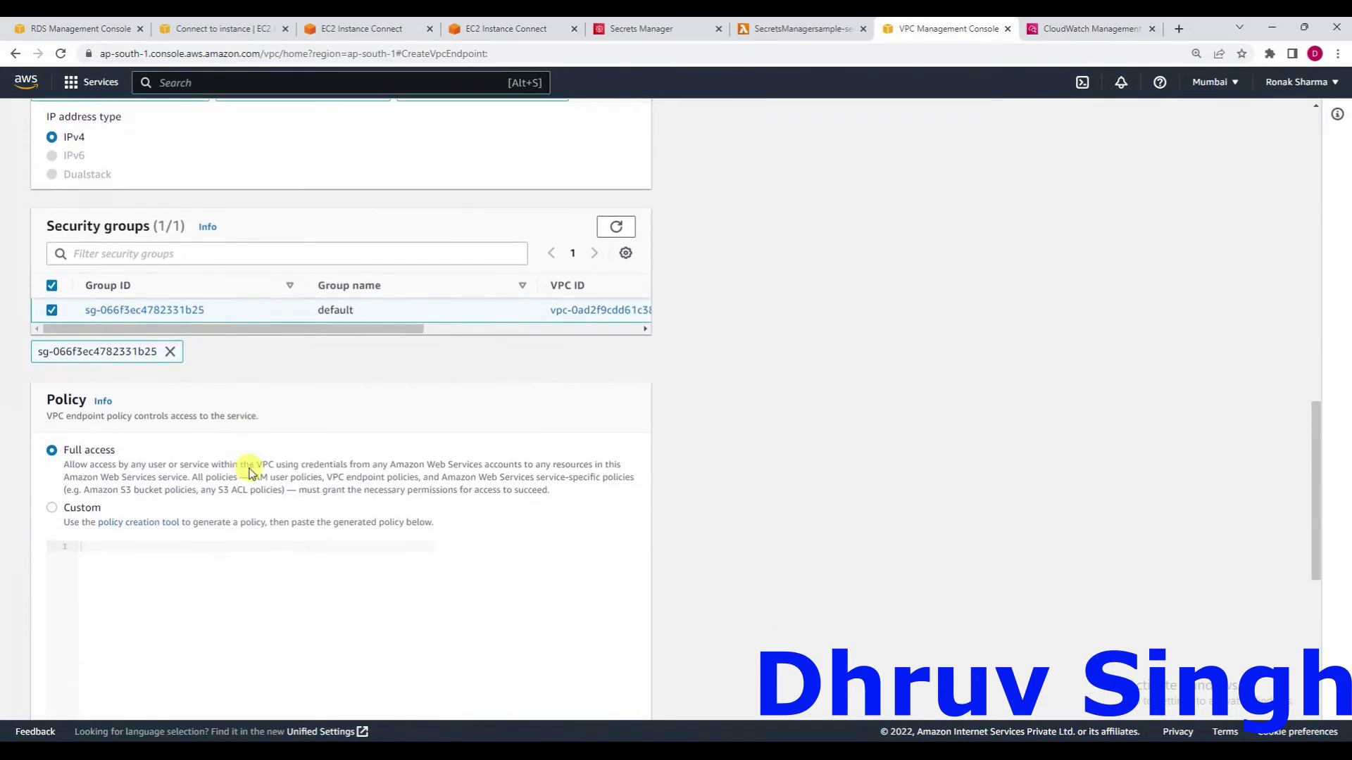
scroll(117, 478, "down", 8)
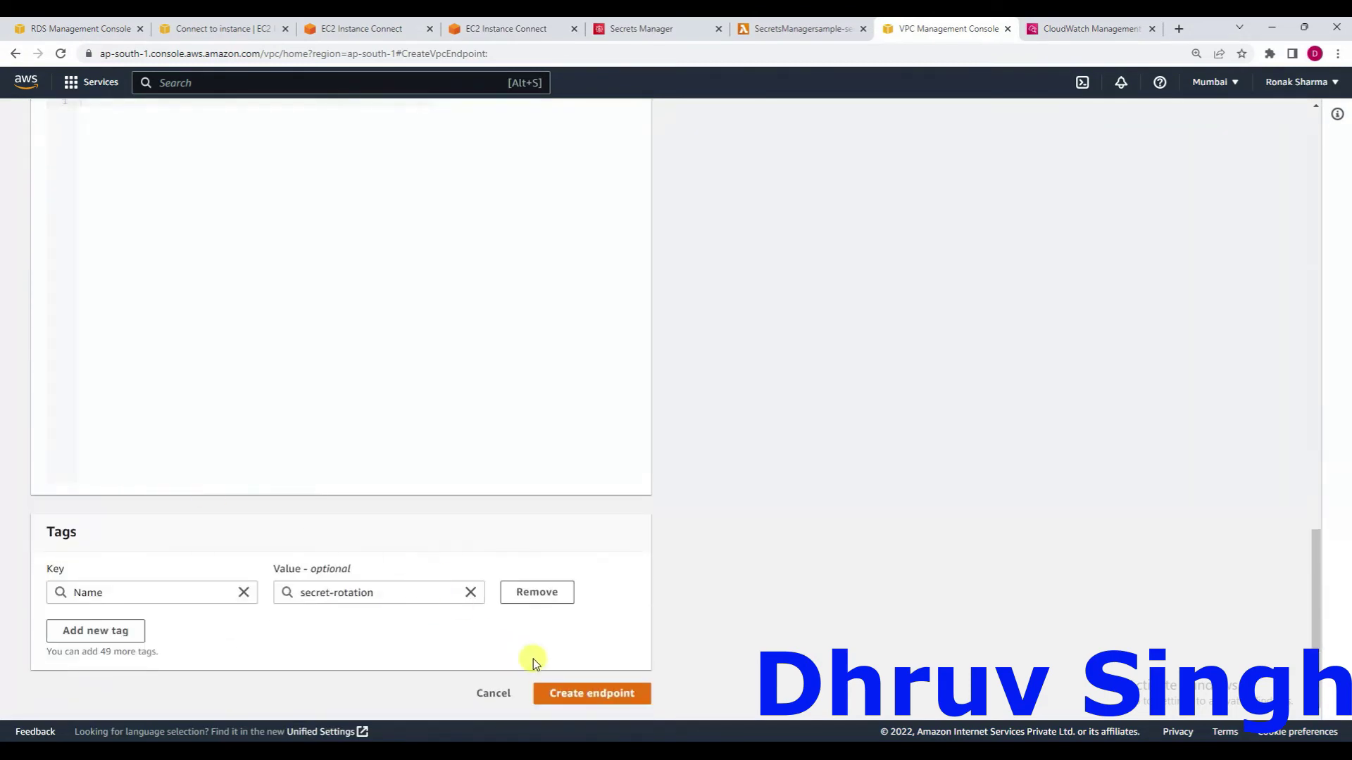
Create the secret-rotation endpoint and repeatedly refresh the Endpoints list to watch its status.
left_click(569, 695)
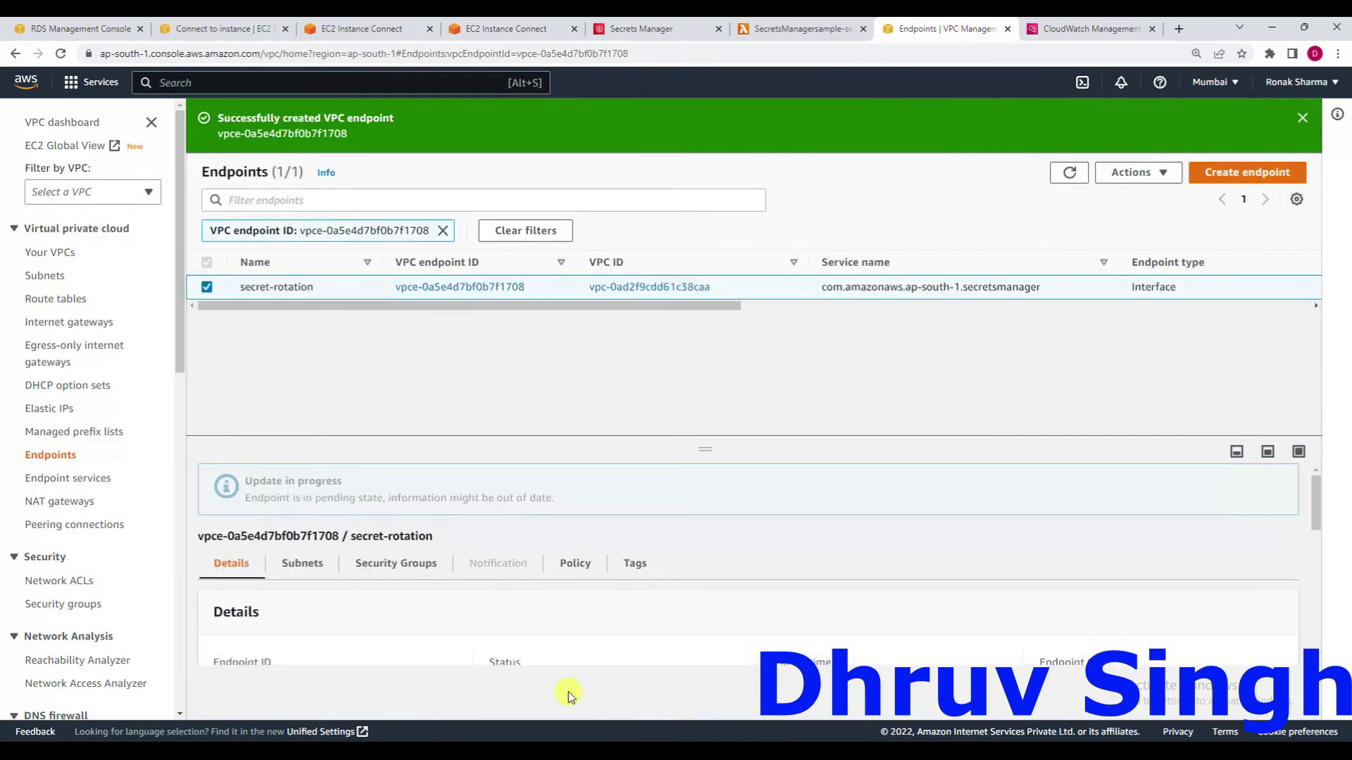
left_click(1071, 174)
left_click(1075, 186)
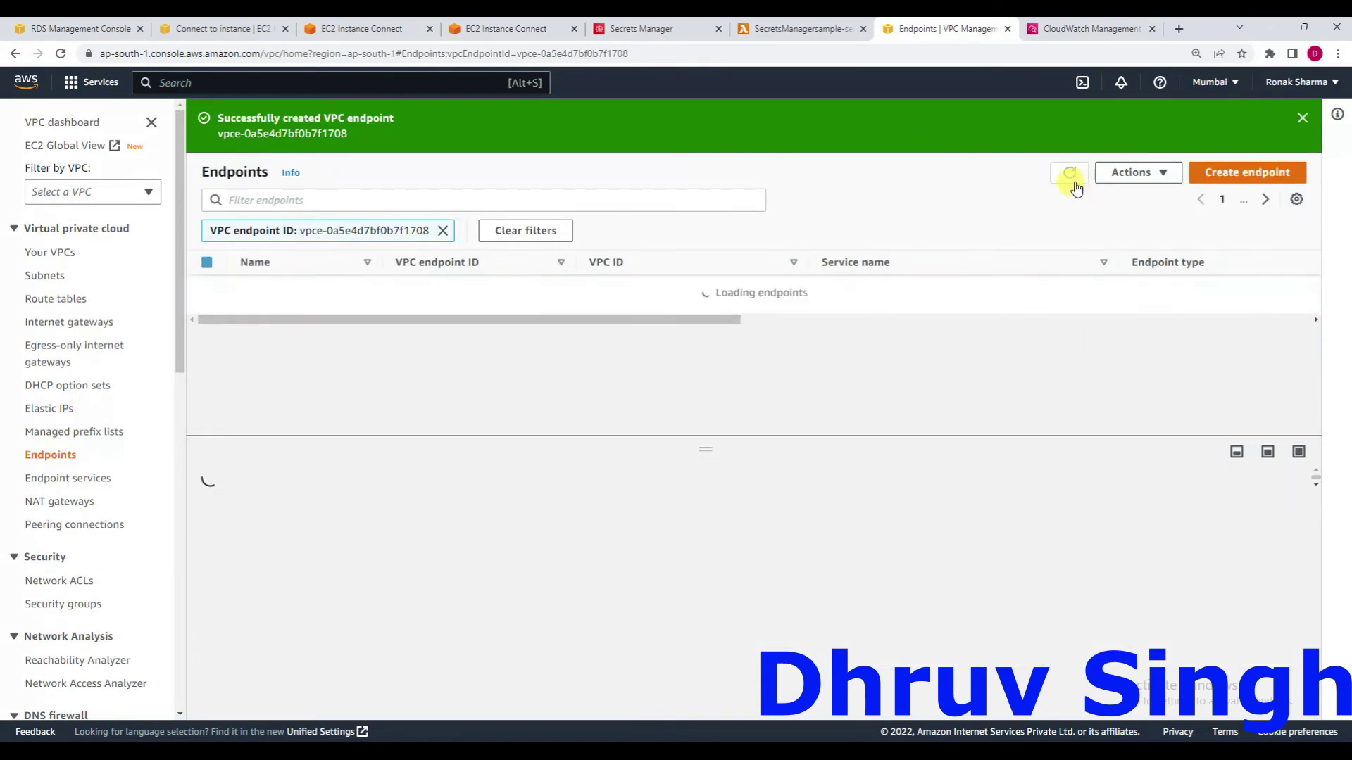
left_click(1075, 186)
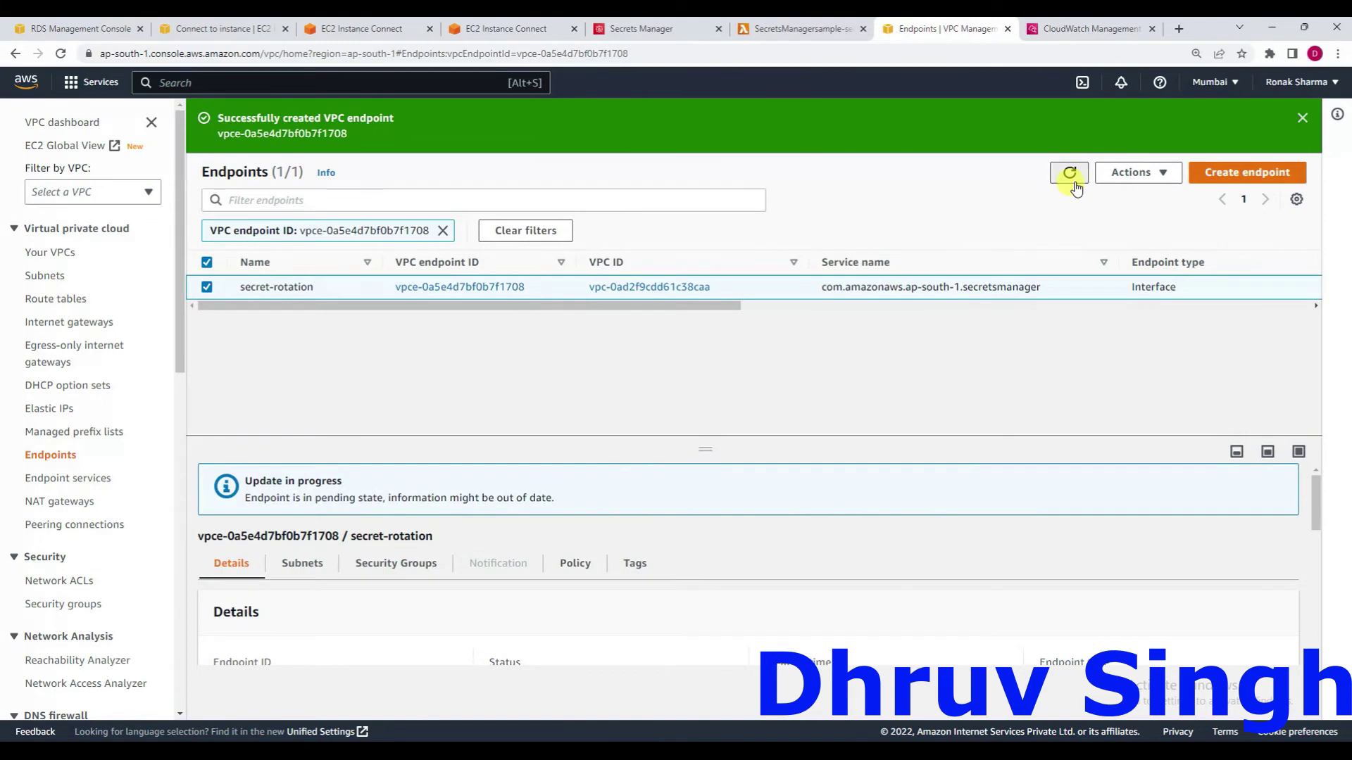
left_click(1075, 186)
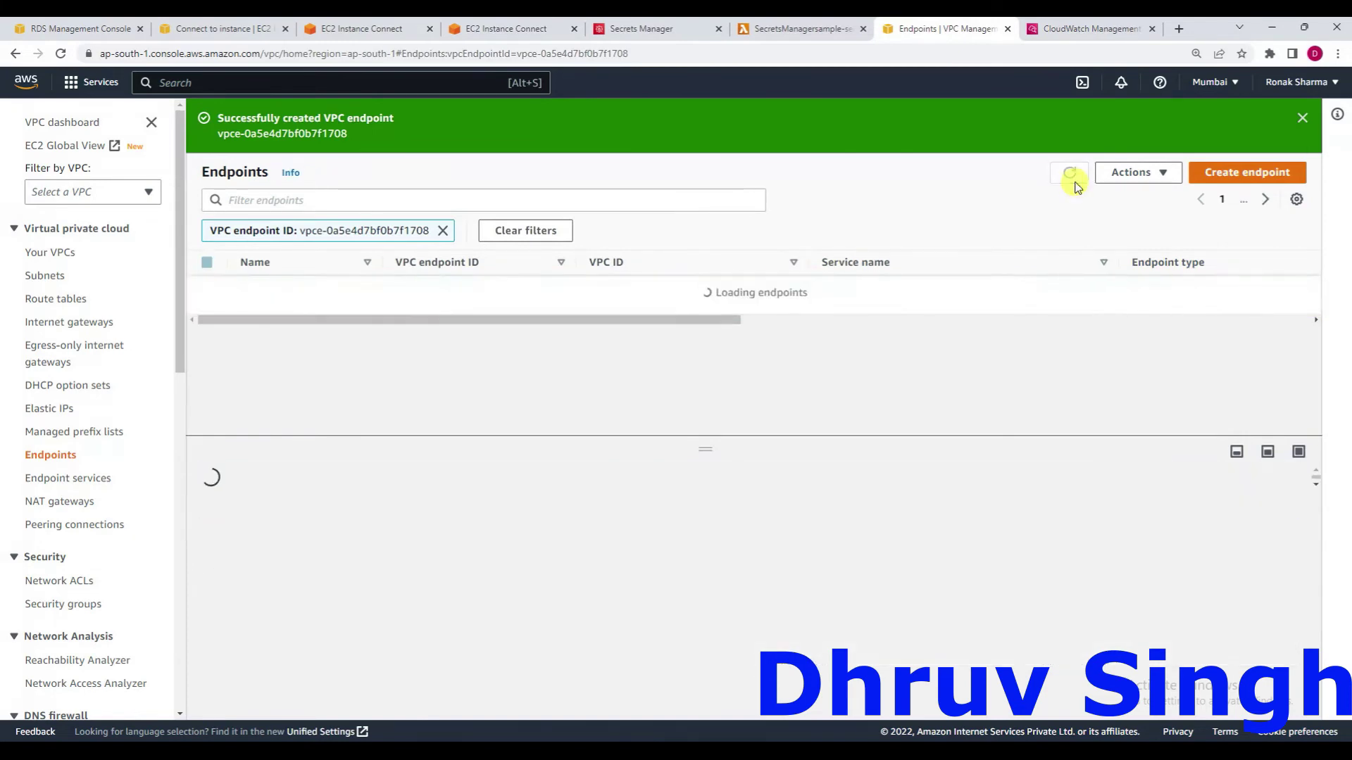
left_click(1075, 186)
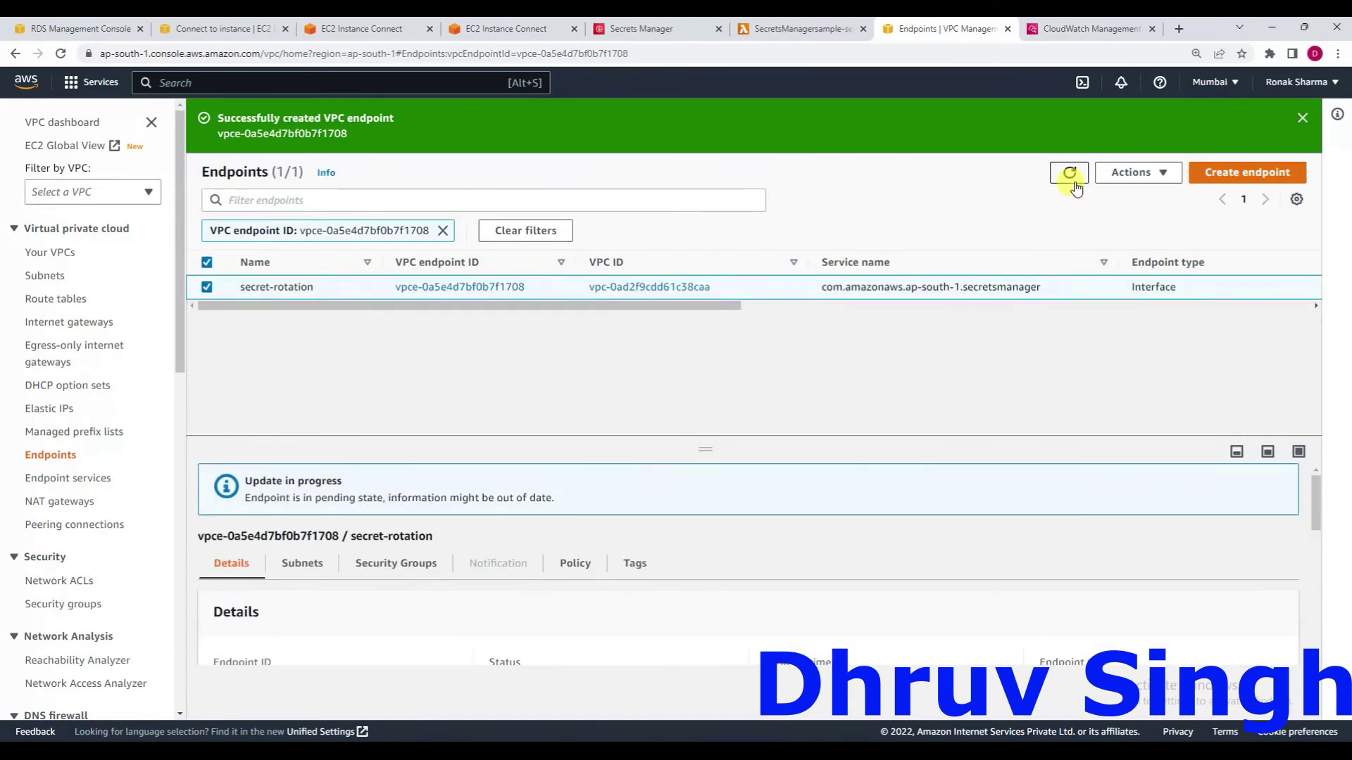
left_click(1075, 186)
left_click(1070, 173)
left_click(1069, 174)
left_click(1069, 174)
left_click(1069, 173)
left_click(1070, 173)
left_click(1070, 173)
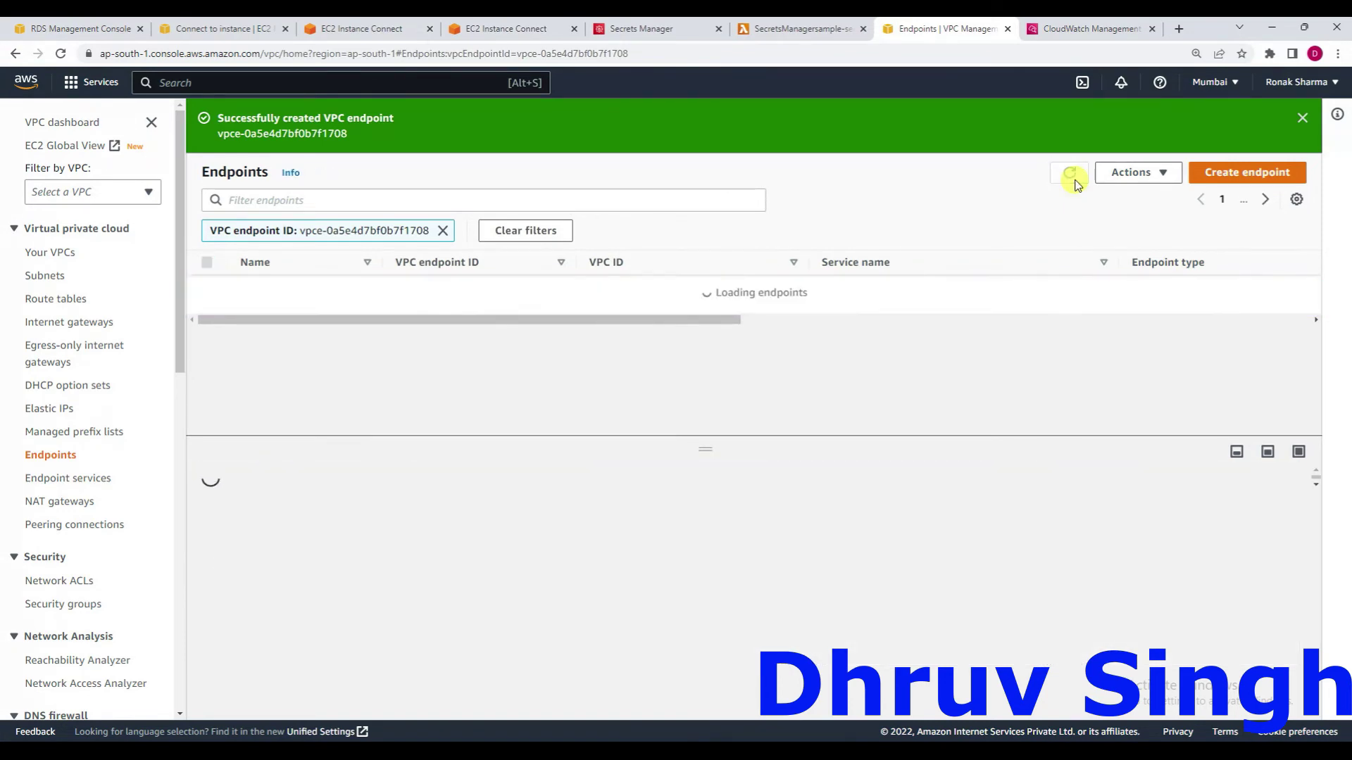
left_click(1070, 173)
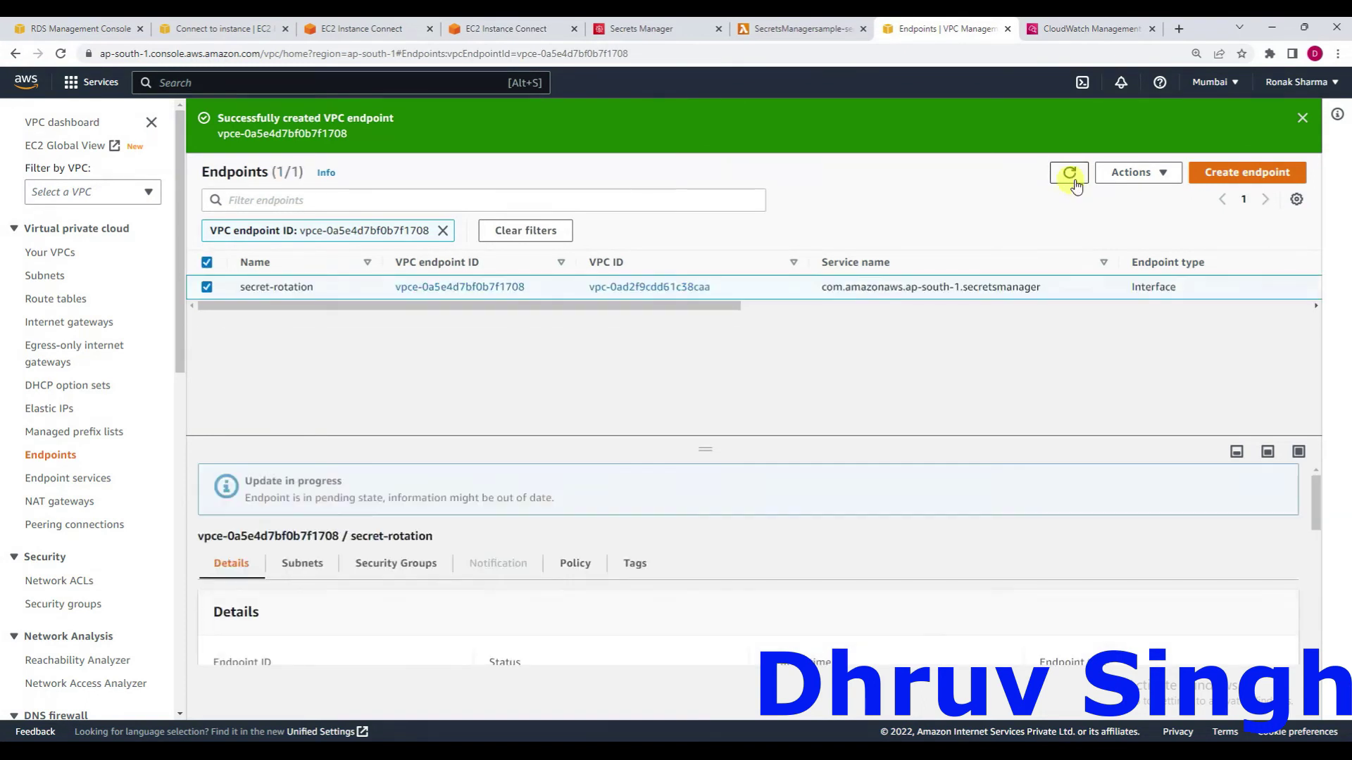
Dismiss the success banner and keep refreshing the list while the endpoint stays Pending.
left_click(1302, 117)
left_click(1069, 120)
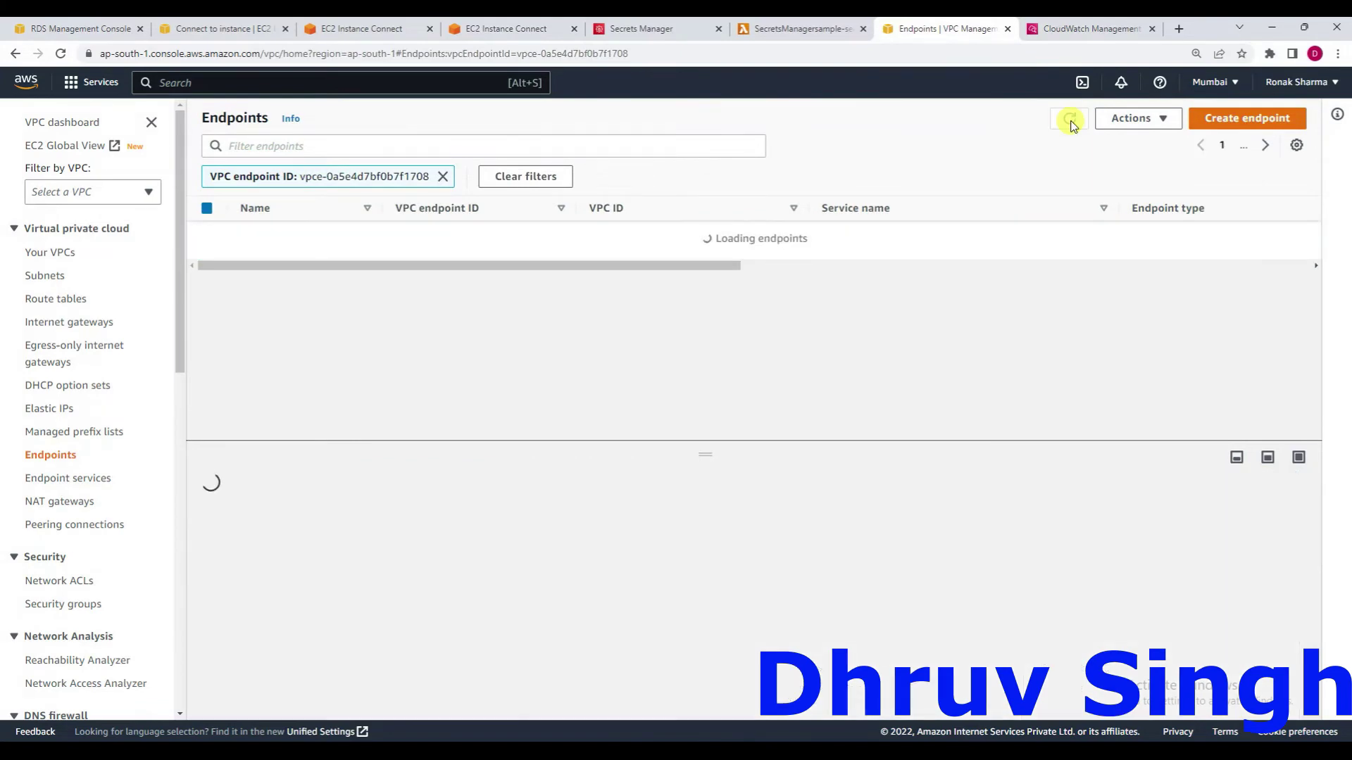
left_click(1070, 121)
left_click(1069, 121)
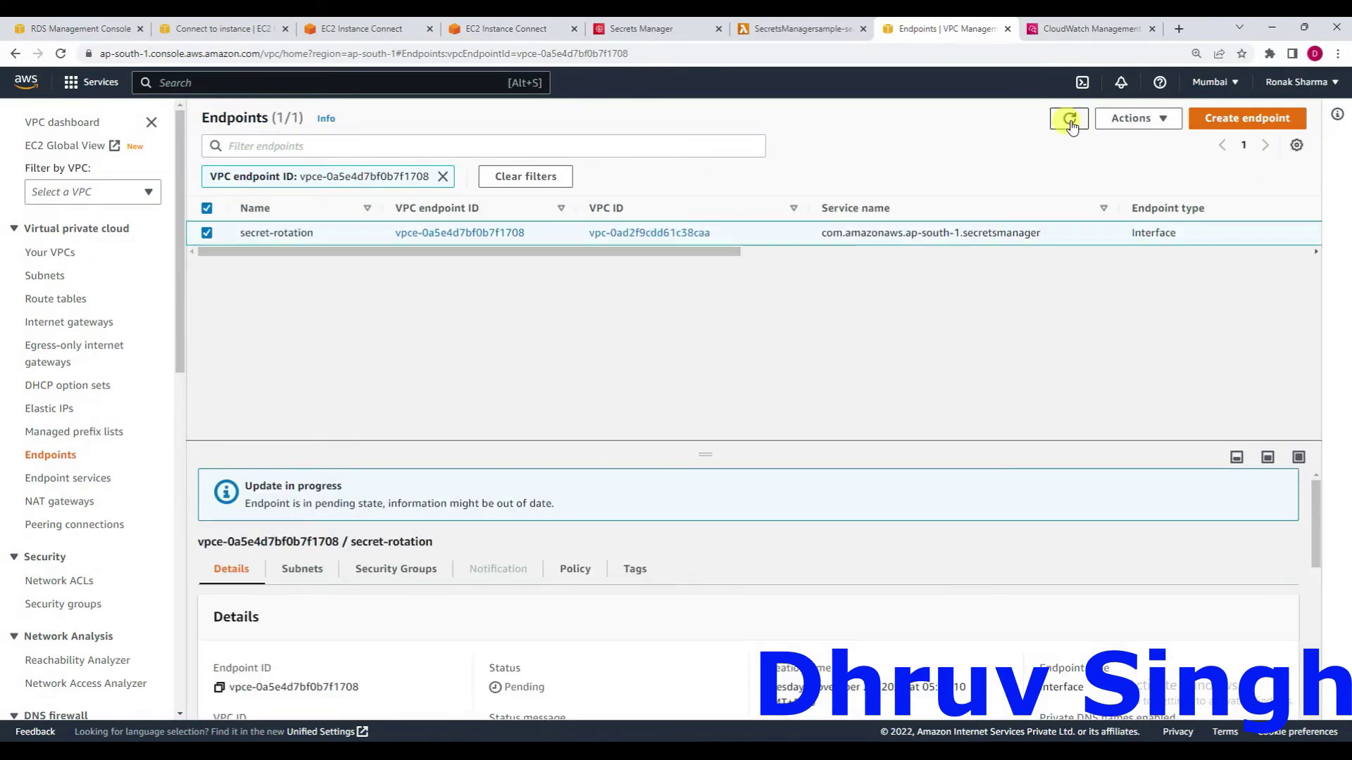
left_click(1069, 120)
left_click(1070, 120)
left_click(1069, 121)
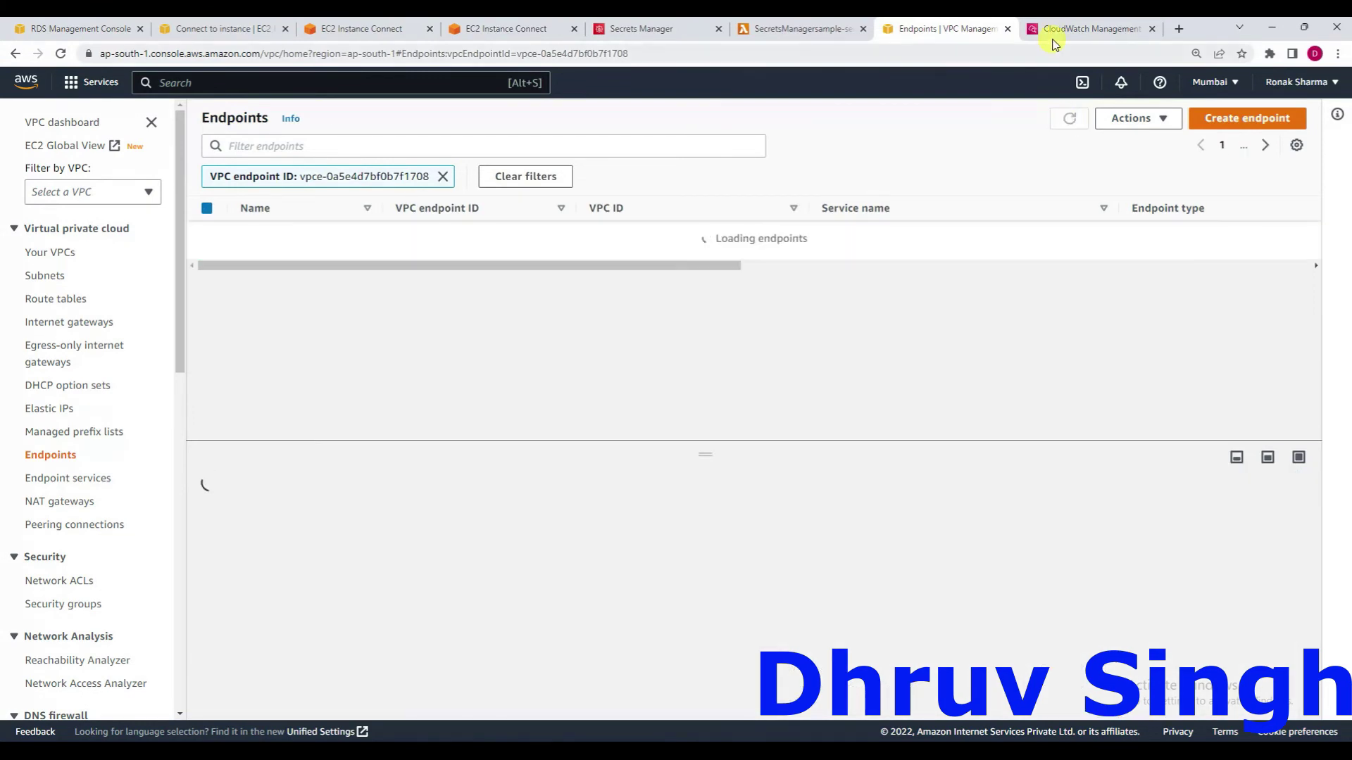
Refresh the rotation Lambda's CloudWatch log events twice for new entries.
left_click(1061, 29)
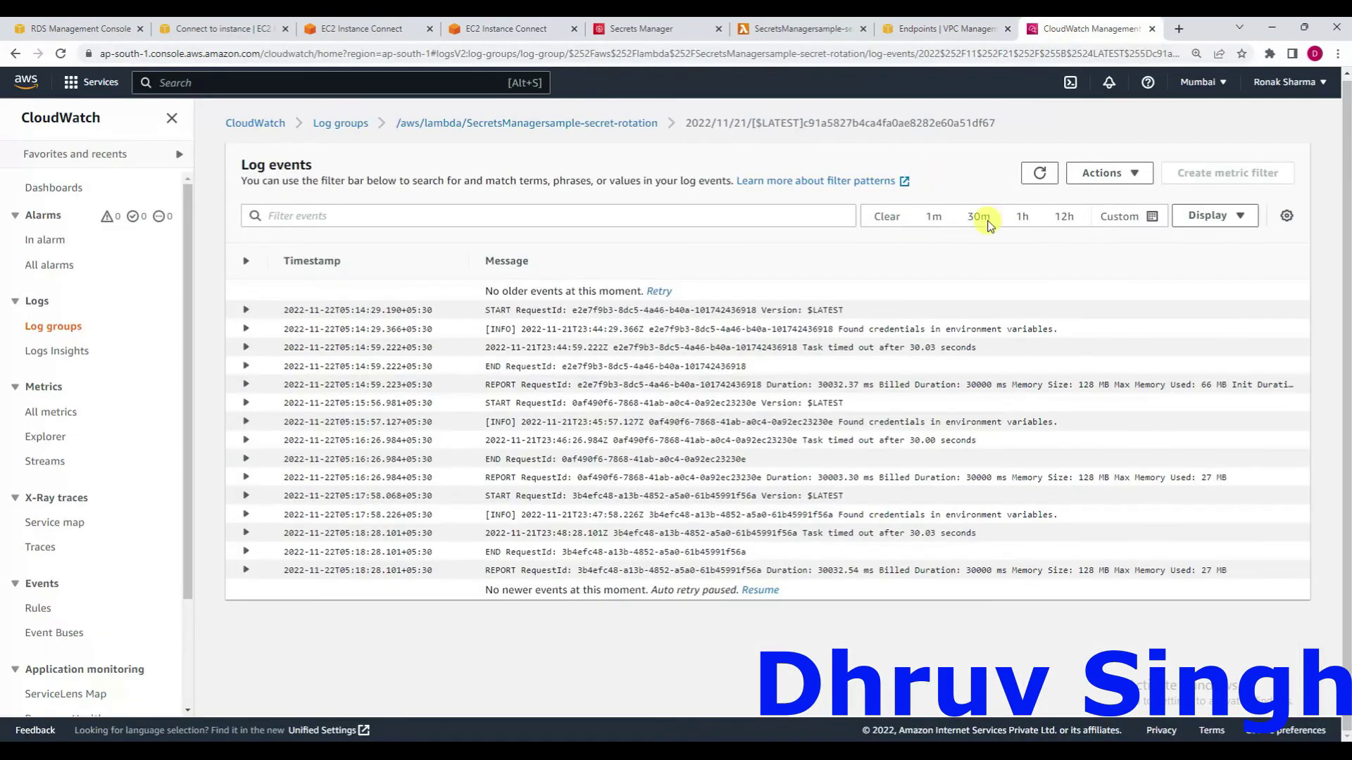
left_click(1040, 174)
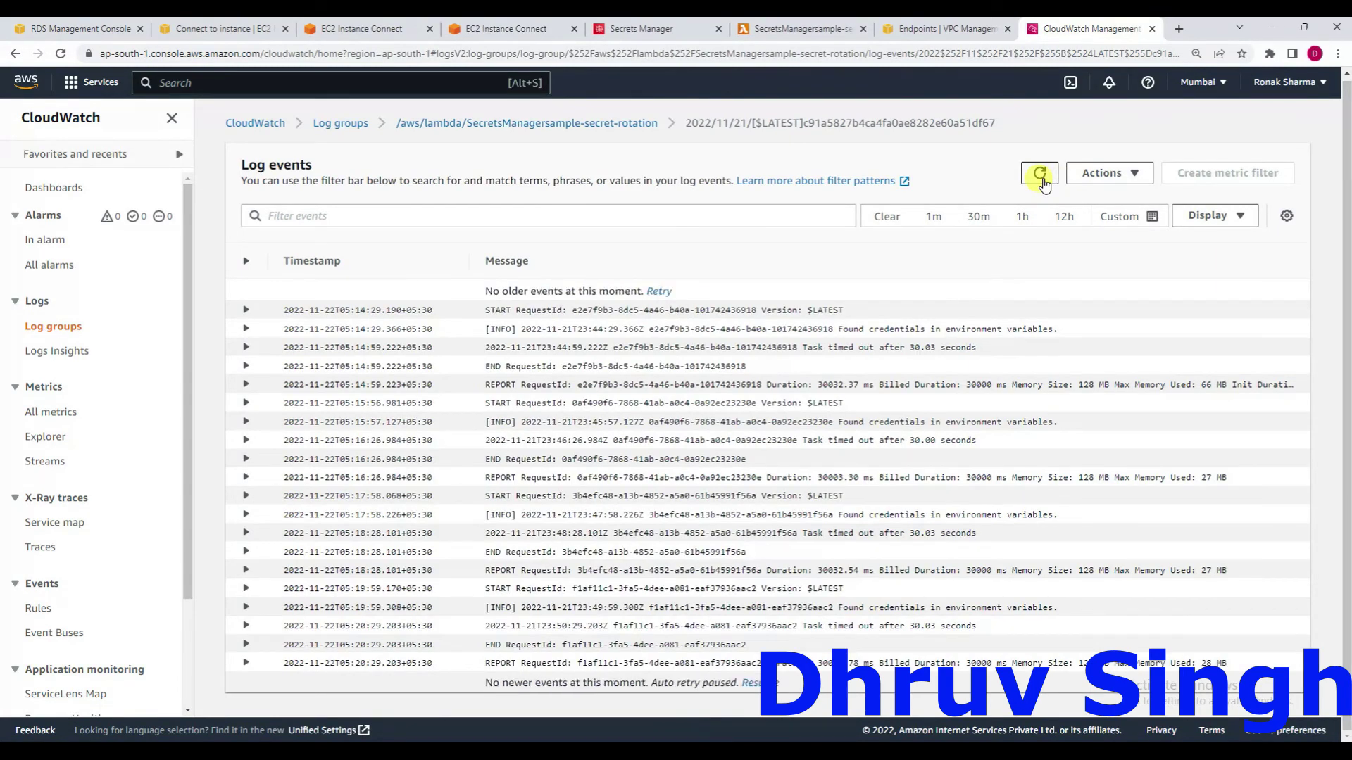
left_click(1041, 176)
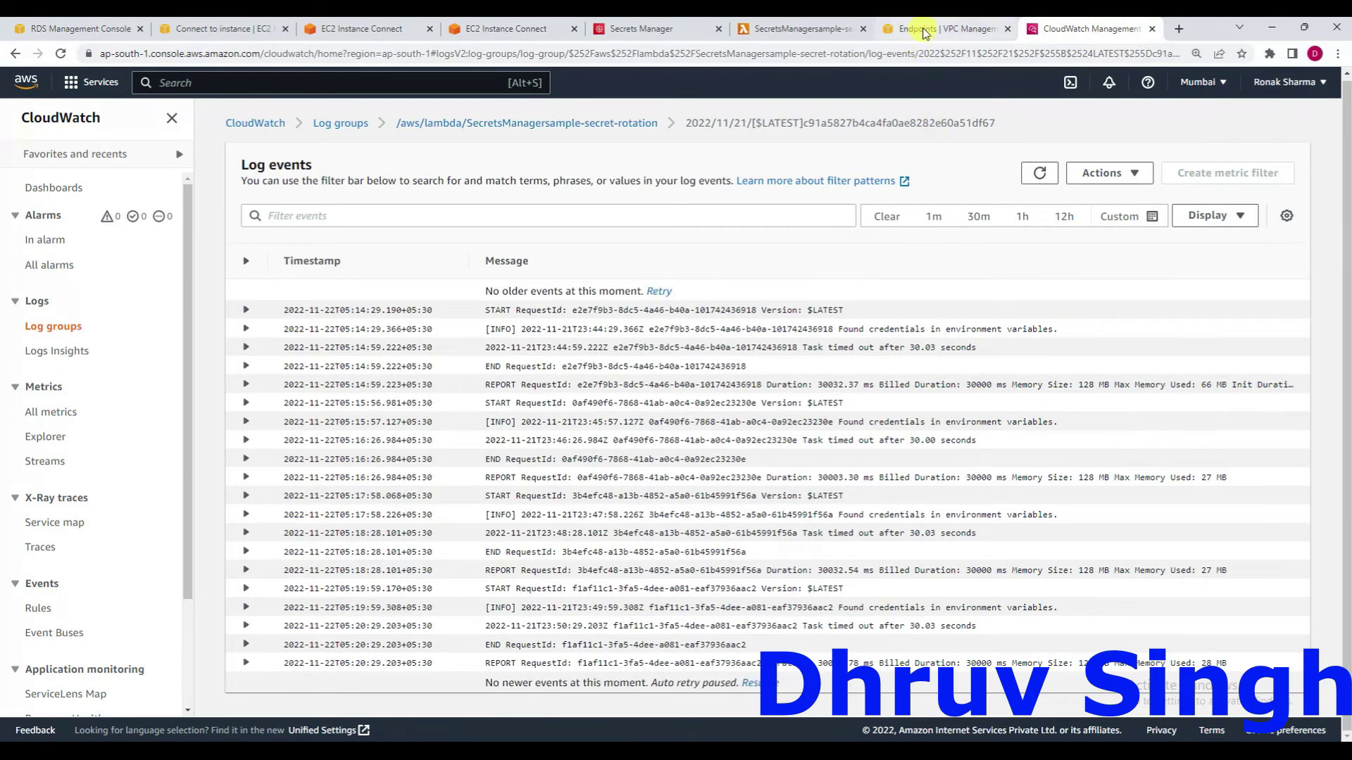
Refresh the Endpoints list until secret-rotation shows Available, then return to the log events.
left_click(924, 31)
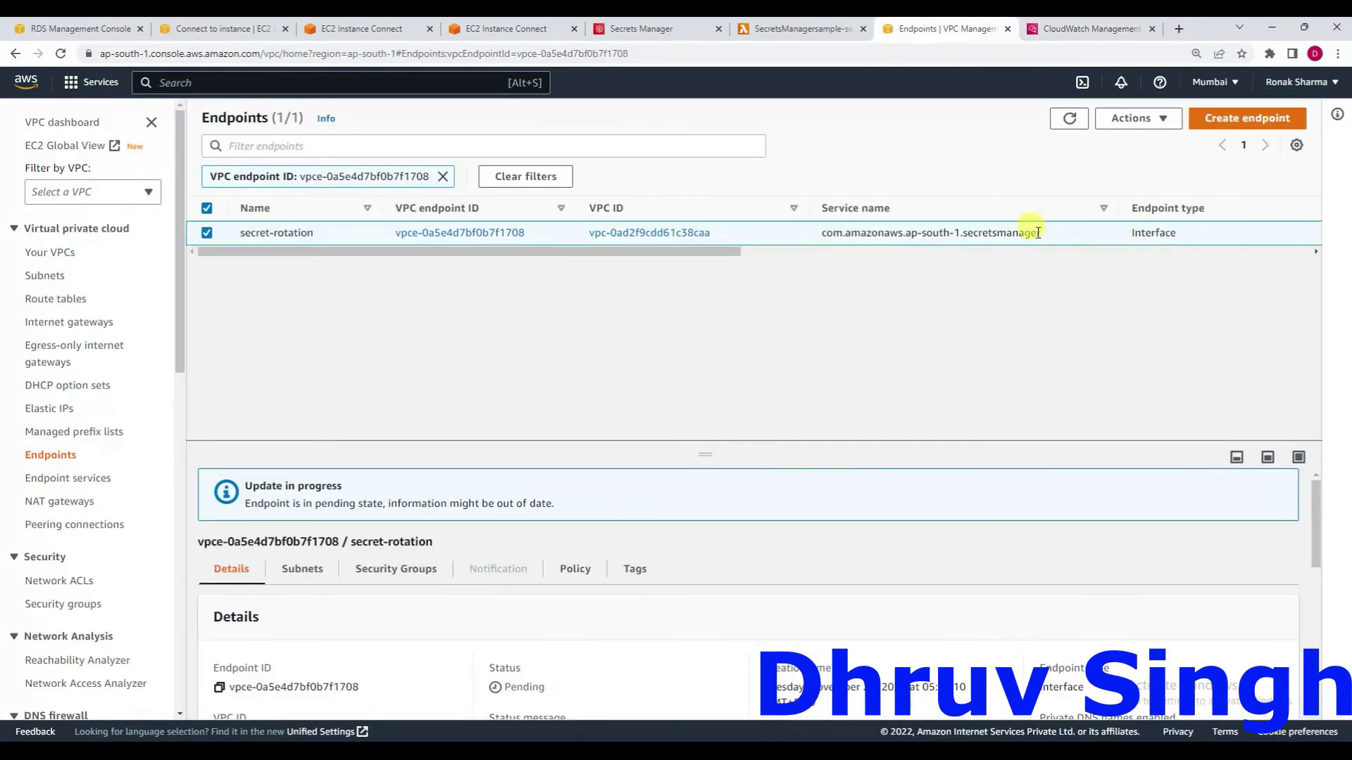
left_click(1066, 120)
left_click(1067, 120)
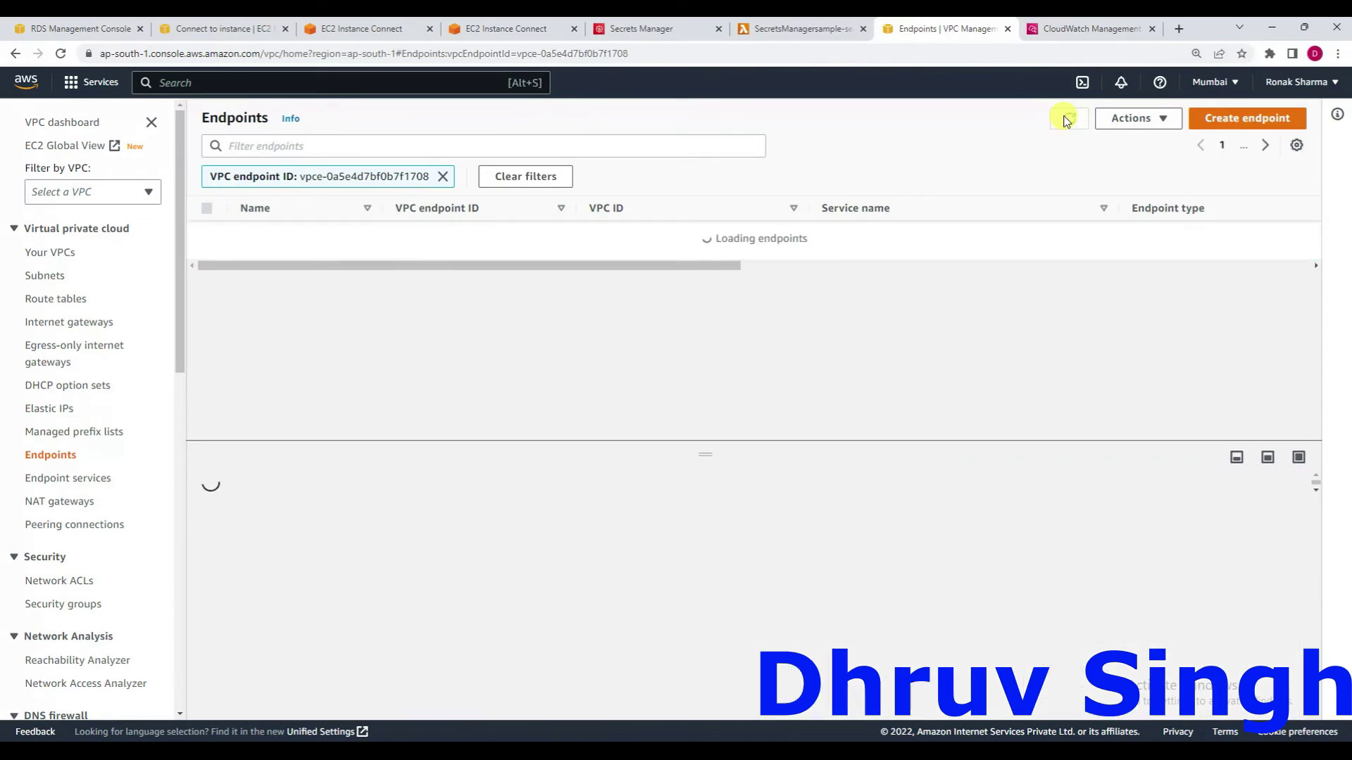
left_click(1066, 119)
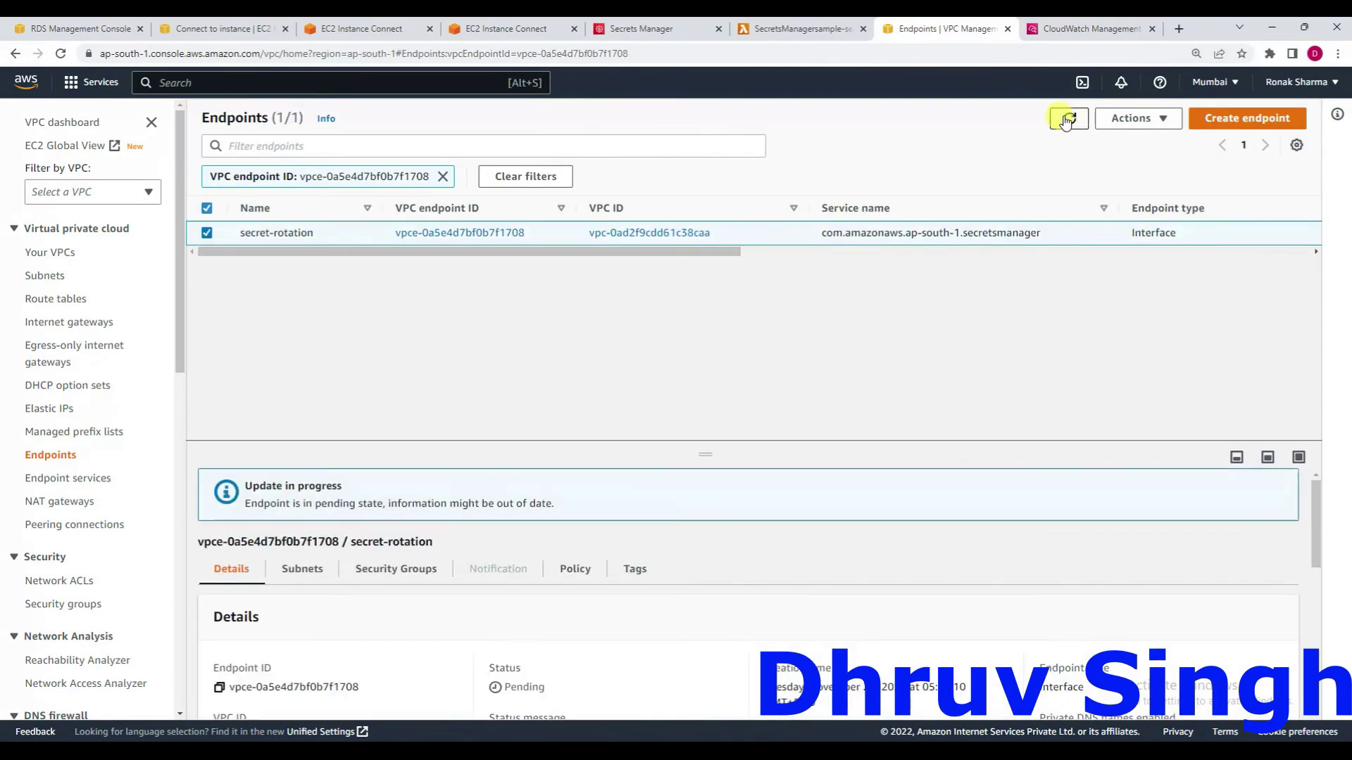
left_click(1067, 119)
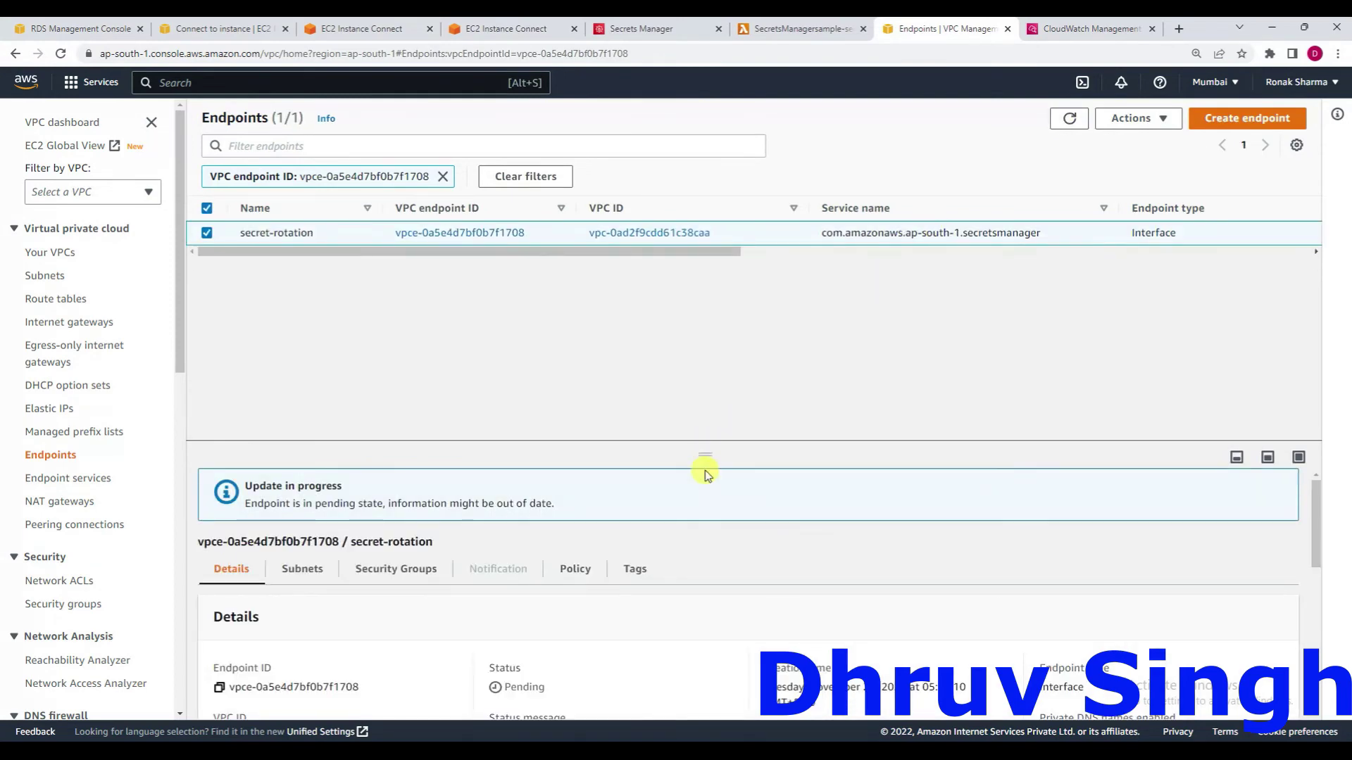
scroll(588, 637, "down", 3)
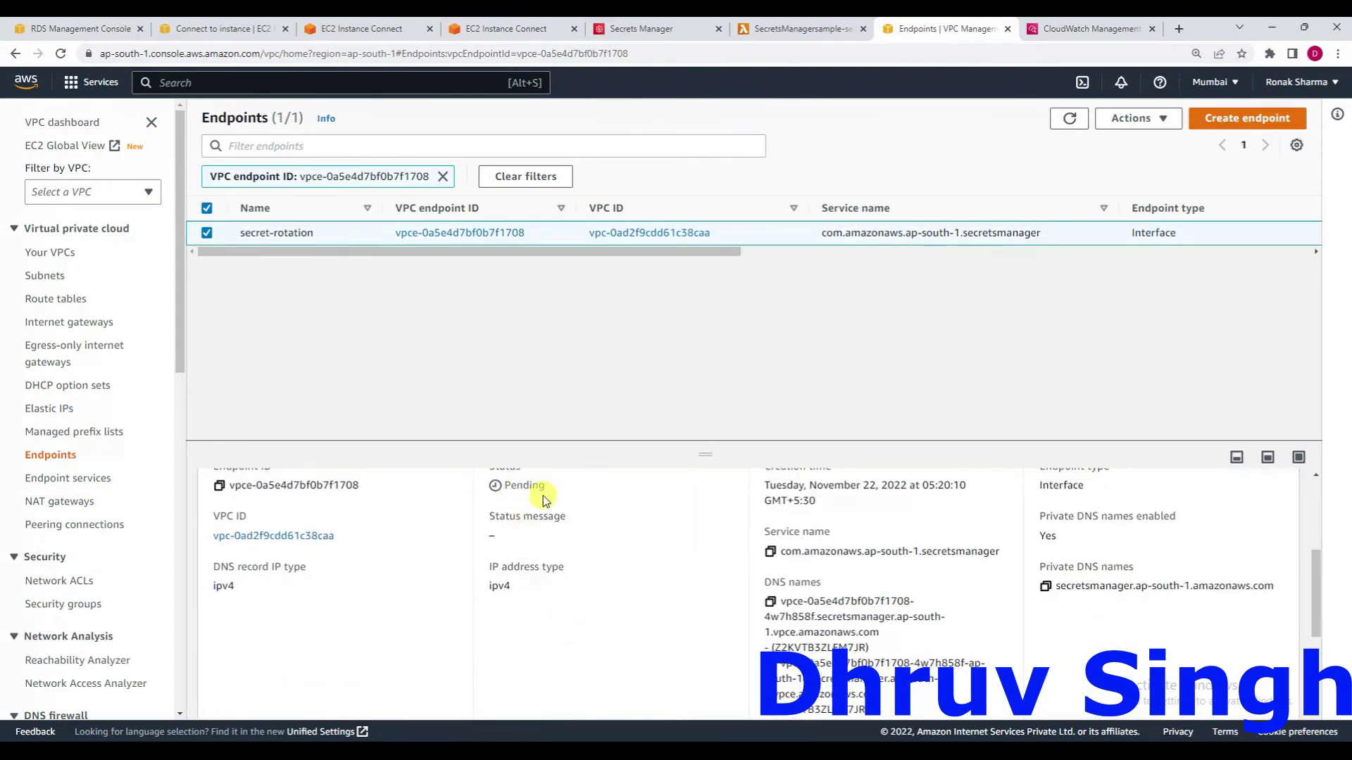
scroll(546, 503, "up", 1)
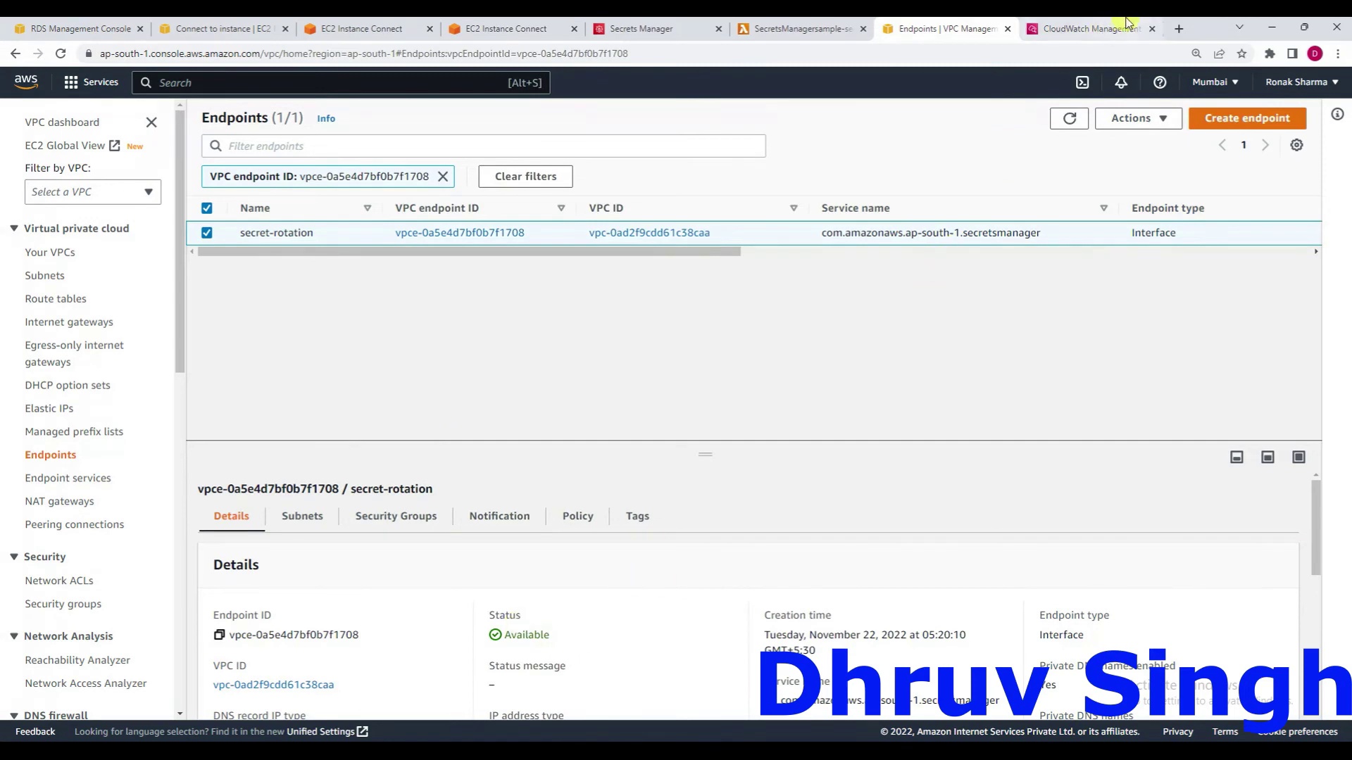
left_click(1088, 29)
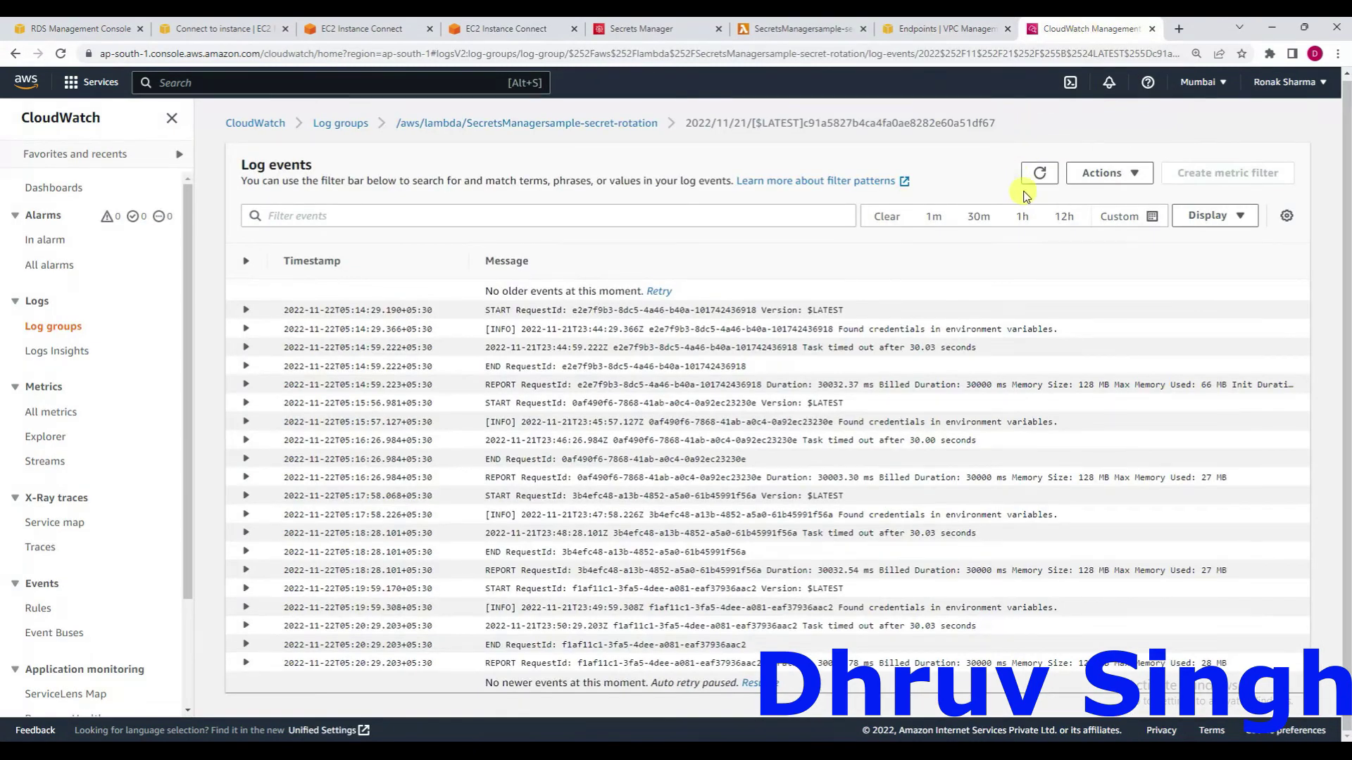
left_click(1040, 173)
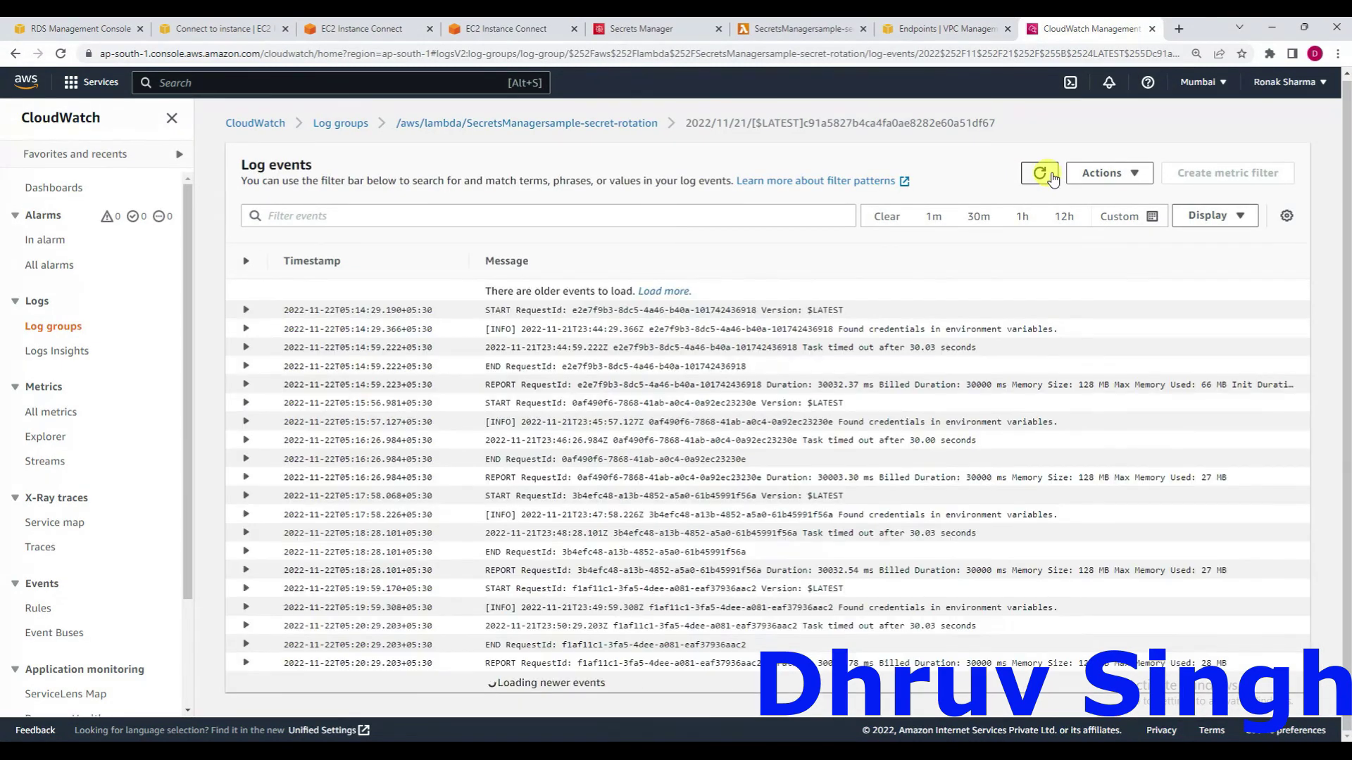
left_click(1040, 173)
left_click(1042, 173)
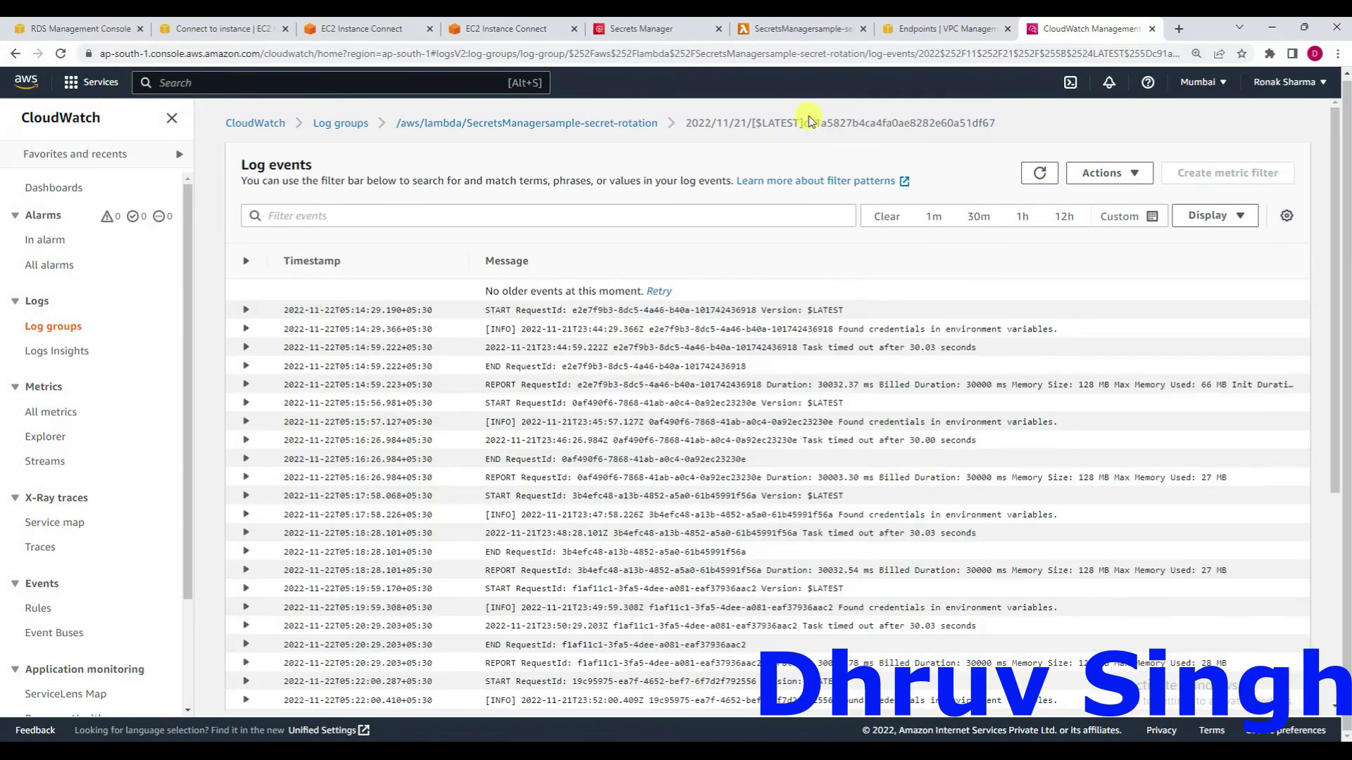
scroll(789, 265, "down", 2)
scroll(788, 265, "down", 2)
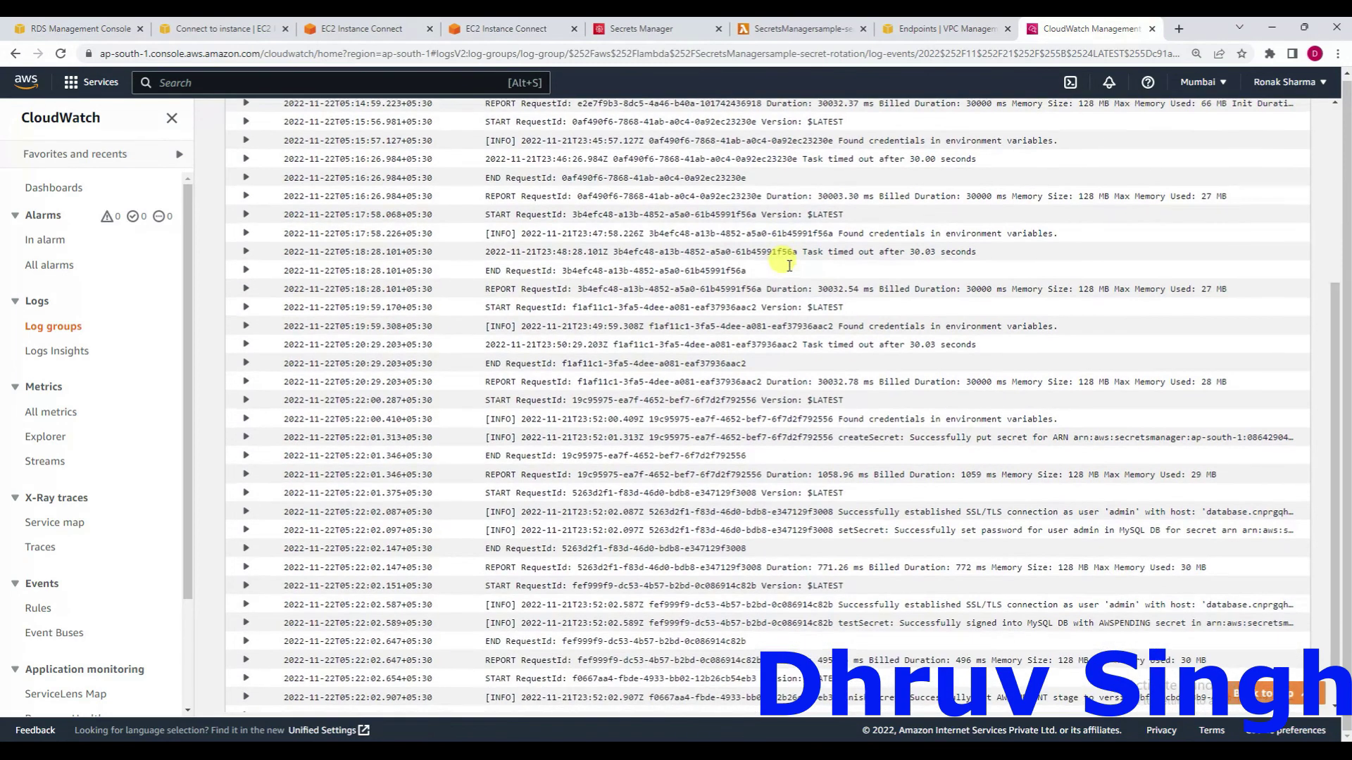
scroll(788, 264, "down", 1)
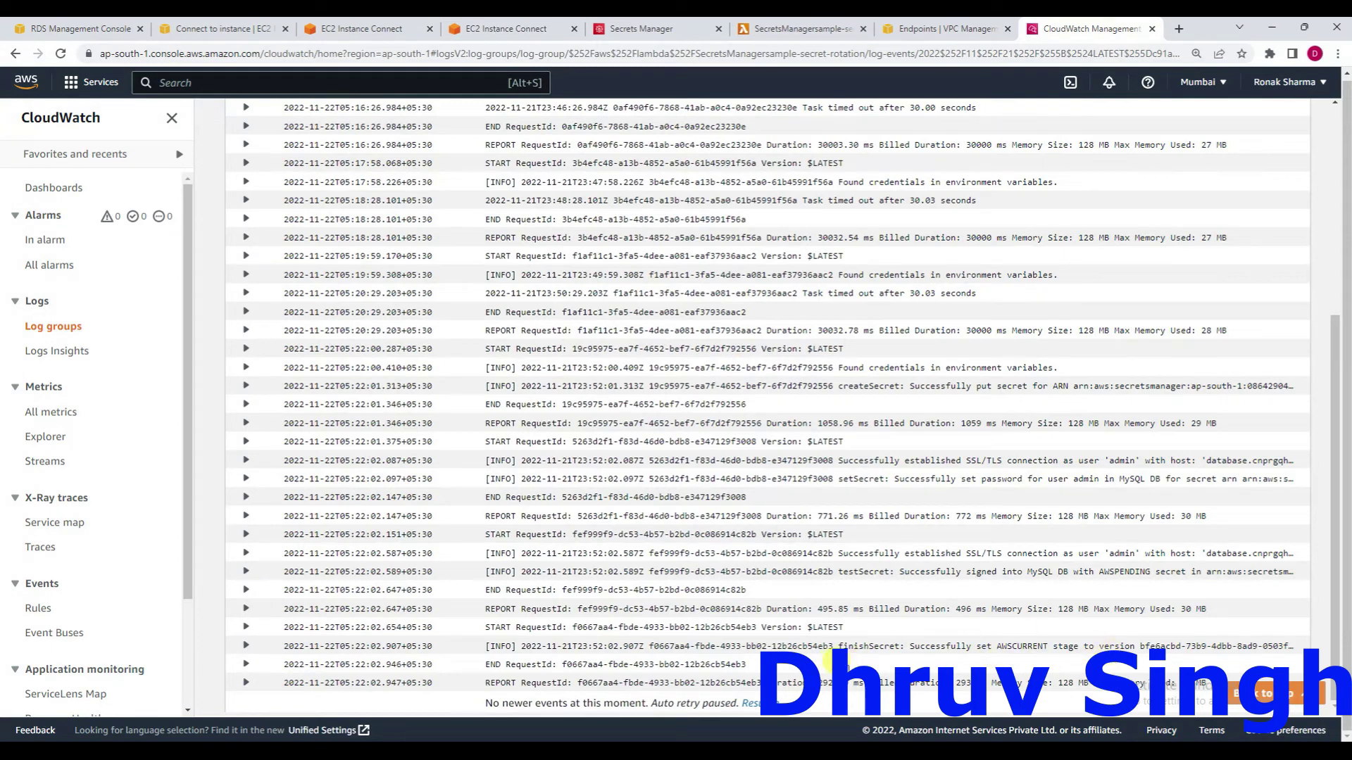
Reload test/sample1's page and reveal its values, showing the newly rotated random password.
left_click(795, 28)
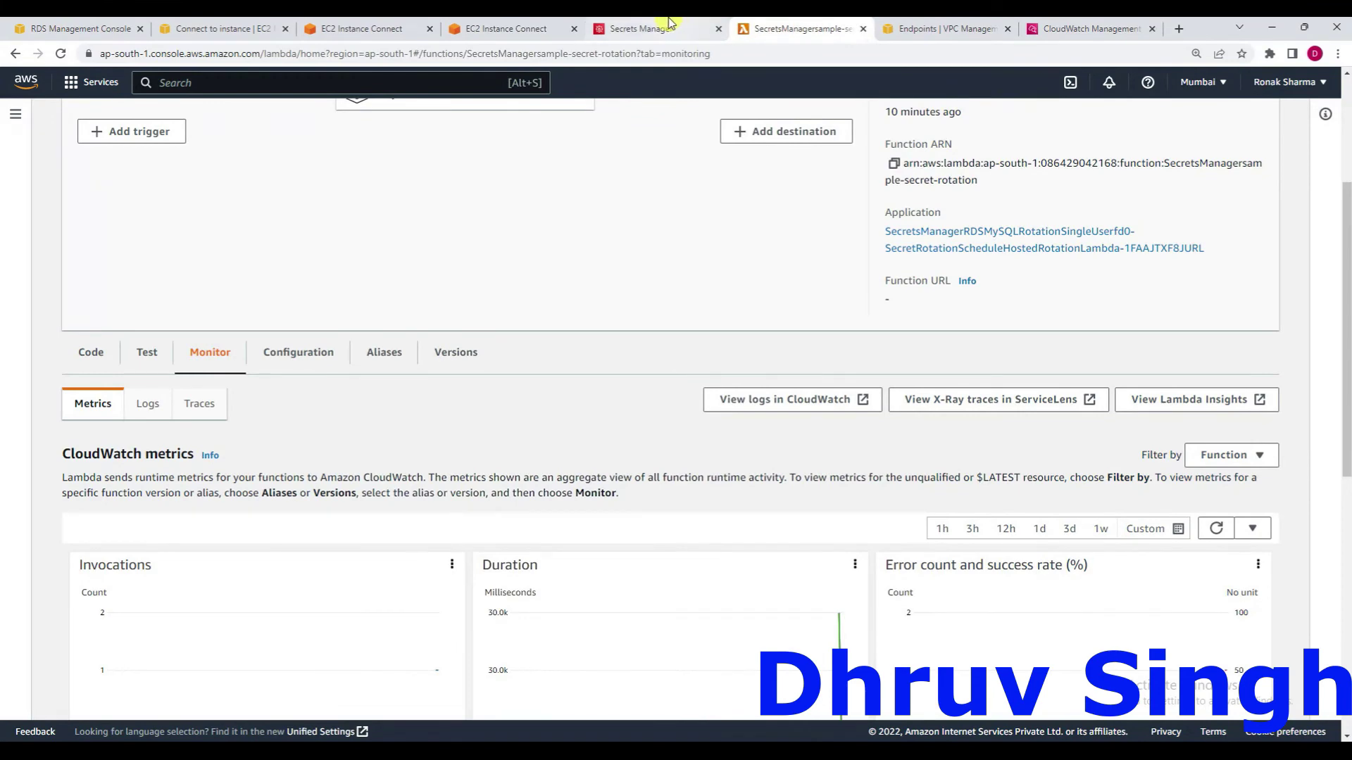
left_click(669, 24)
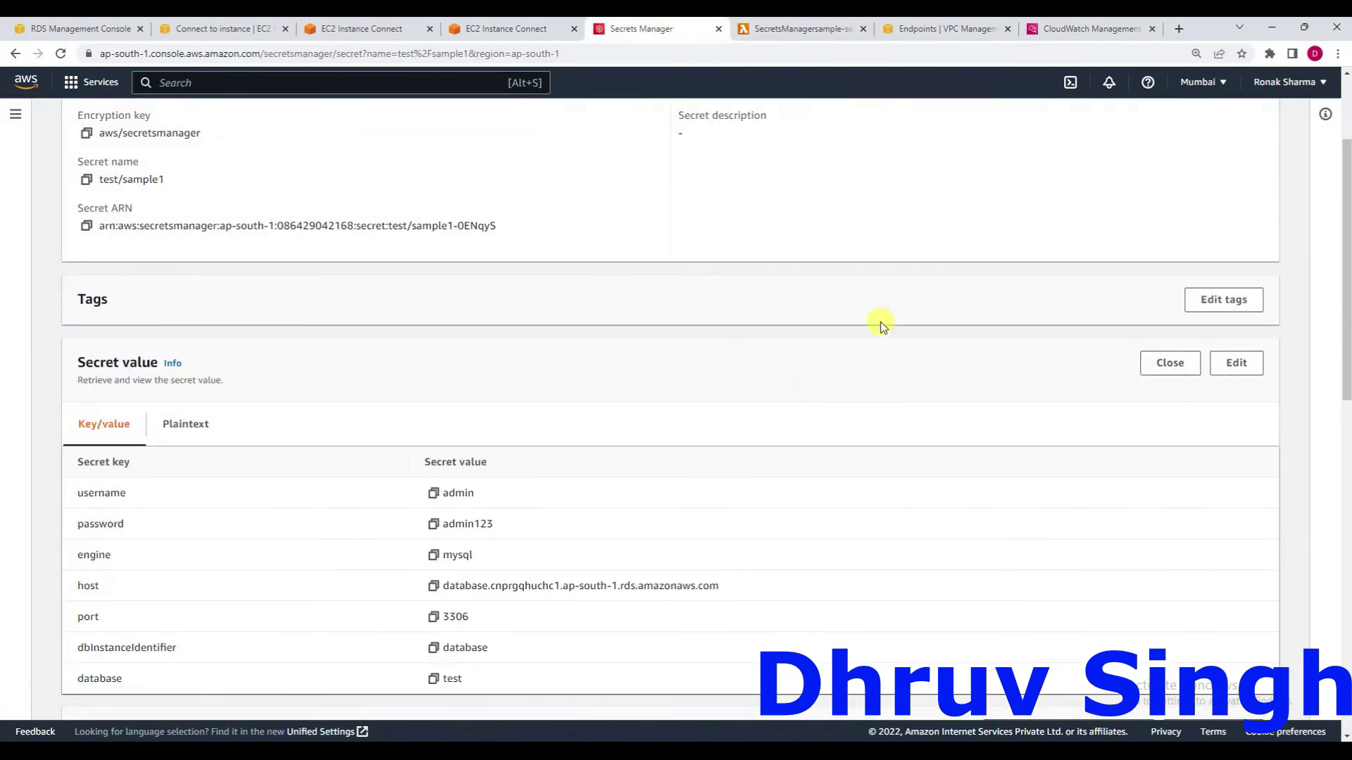
left_click(807, 60)
key("Return")
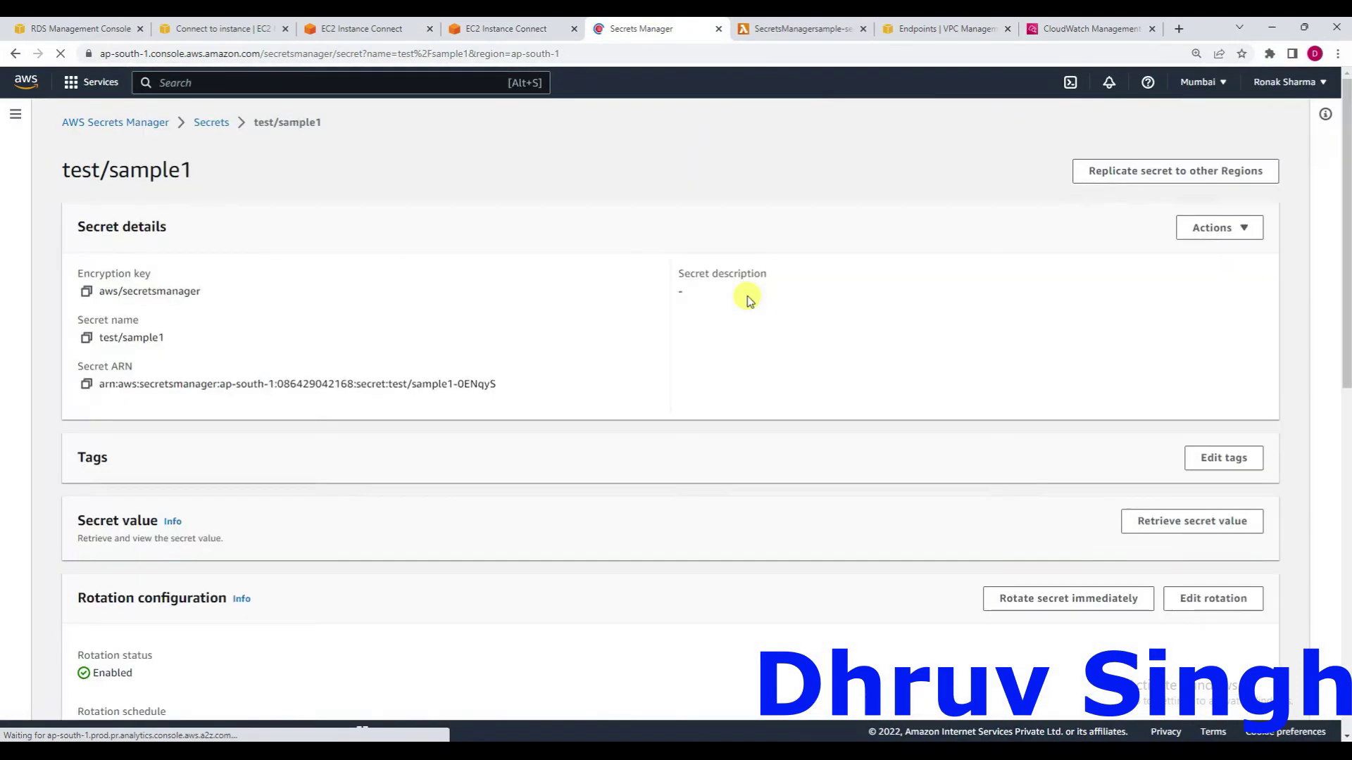
left_click(1160, 524)
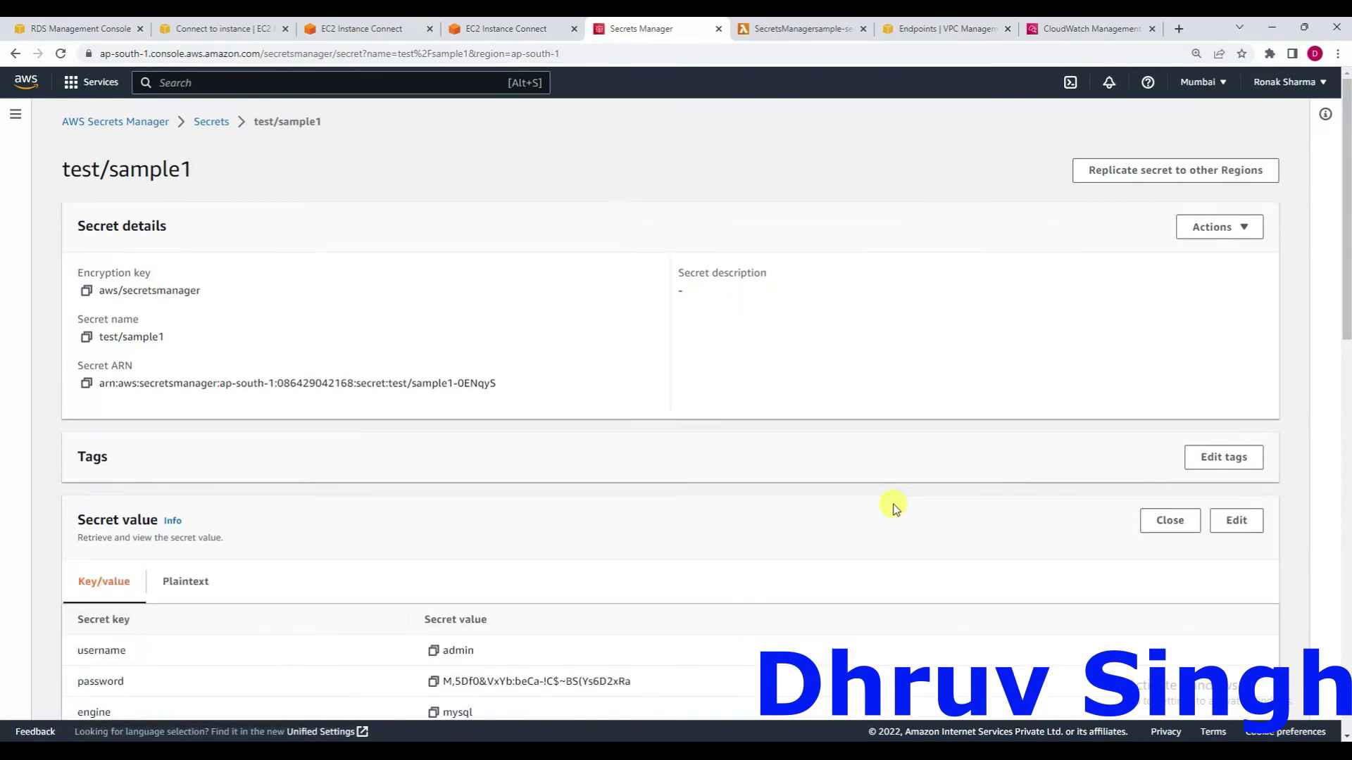
scroll(894, 508, "down", 3)
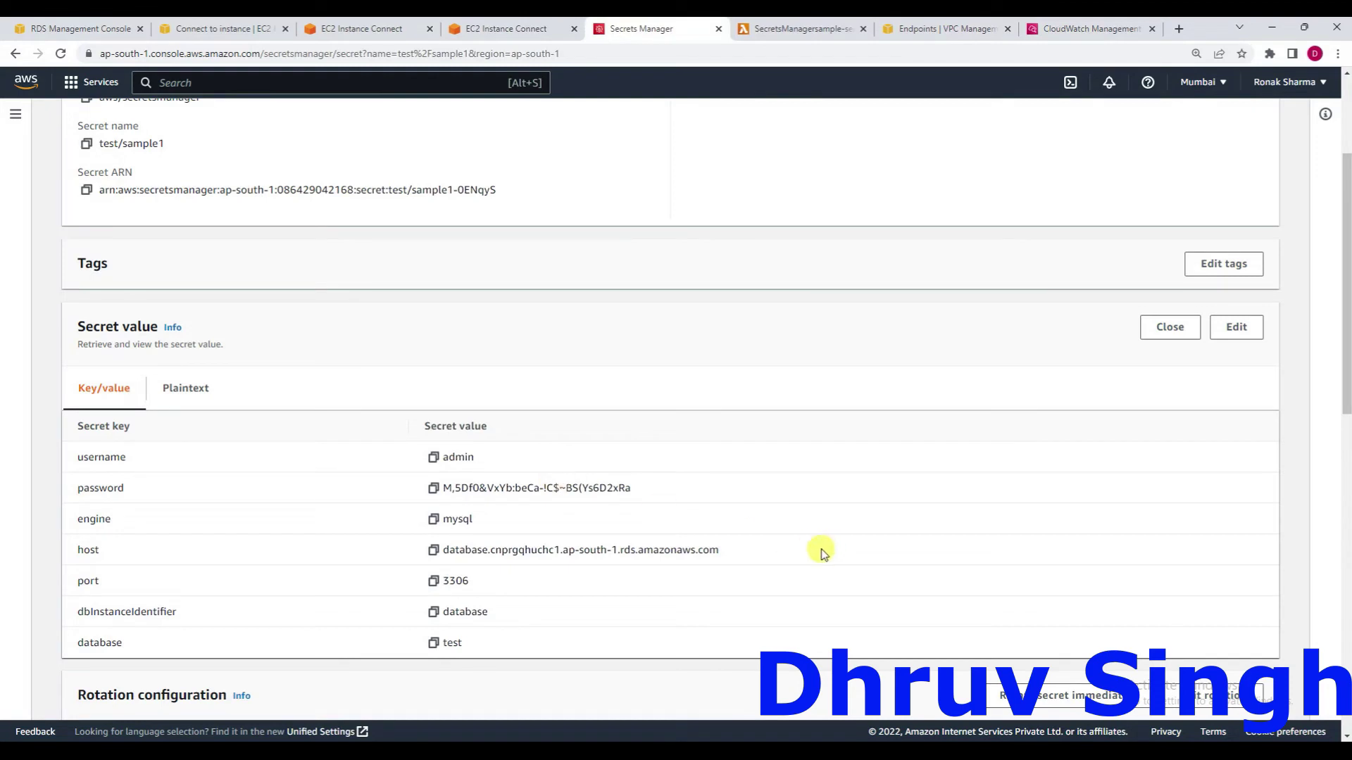
scroll(821, 550, "down", 1)
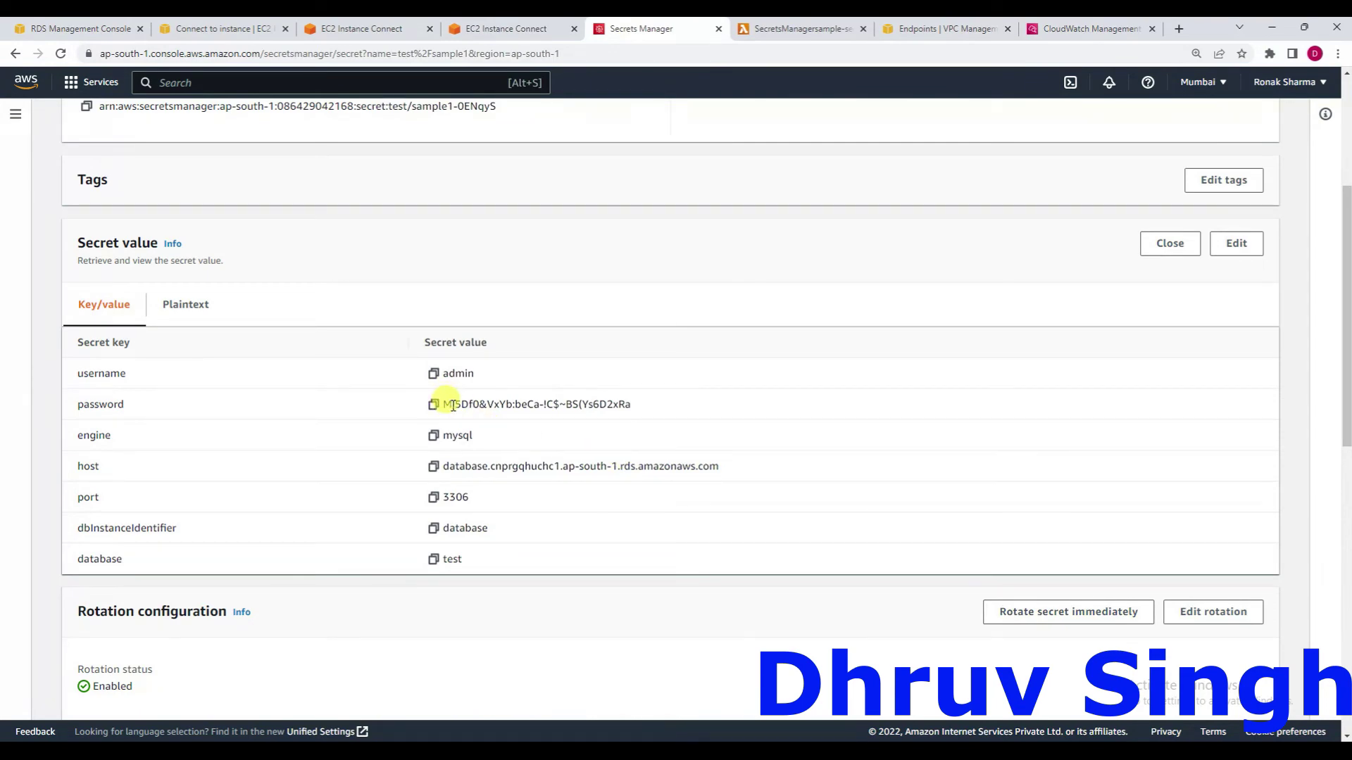
Rotate test/sample1 immediately and confirm the rotation.
left_click(1058, 613)
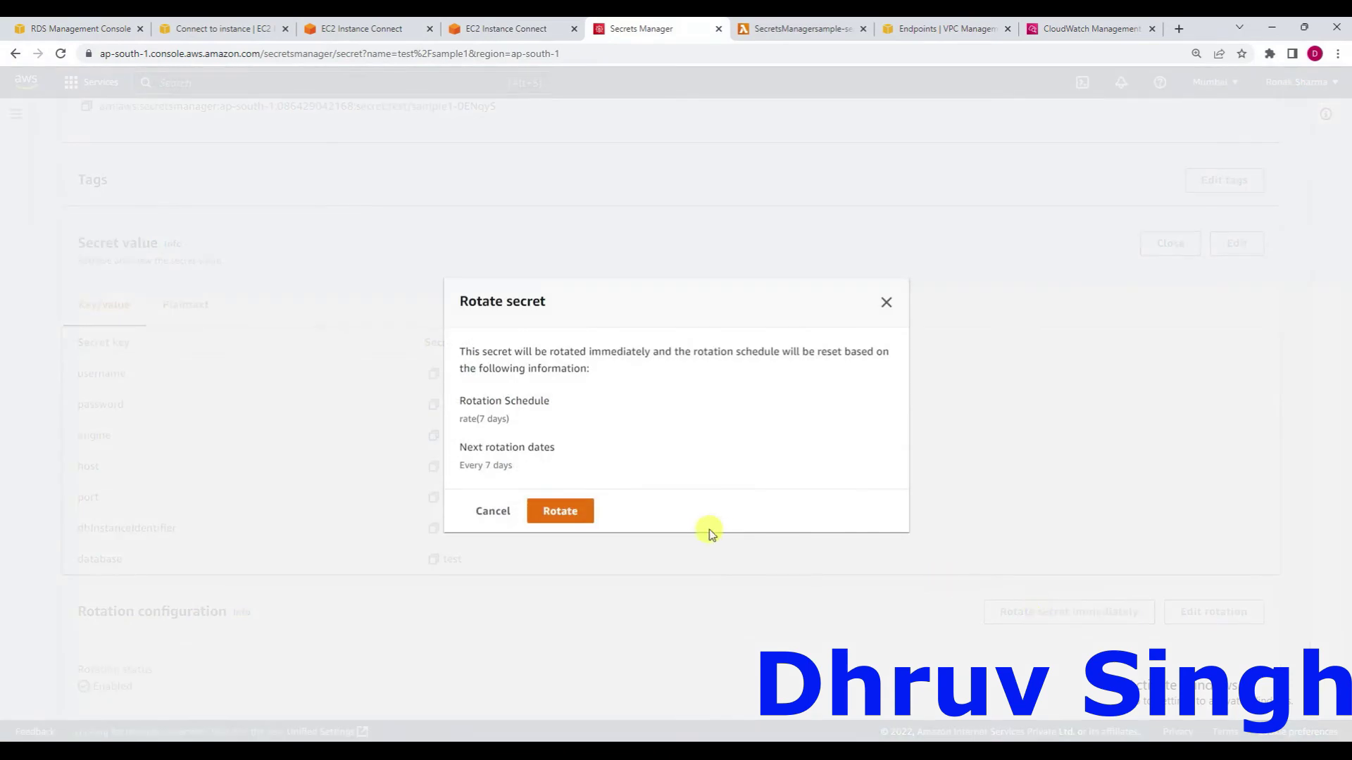
left_click(564, 511)
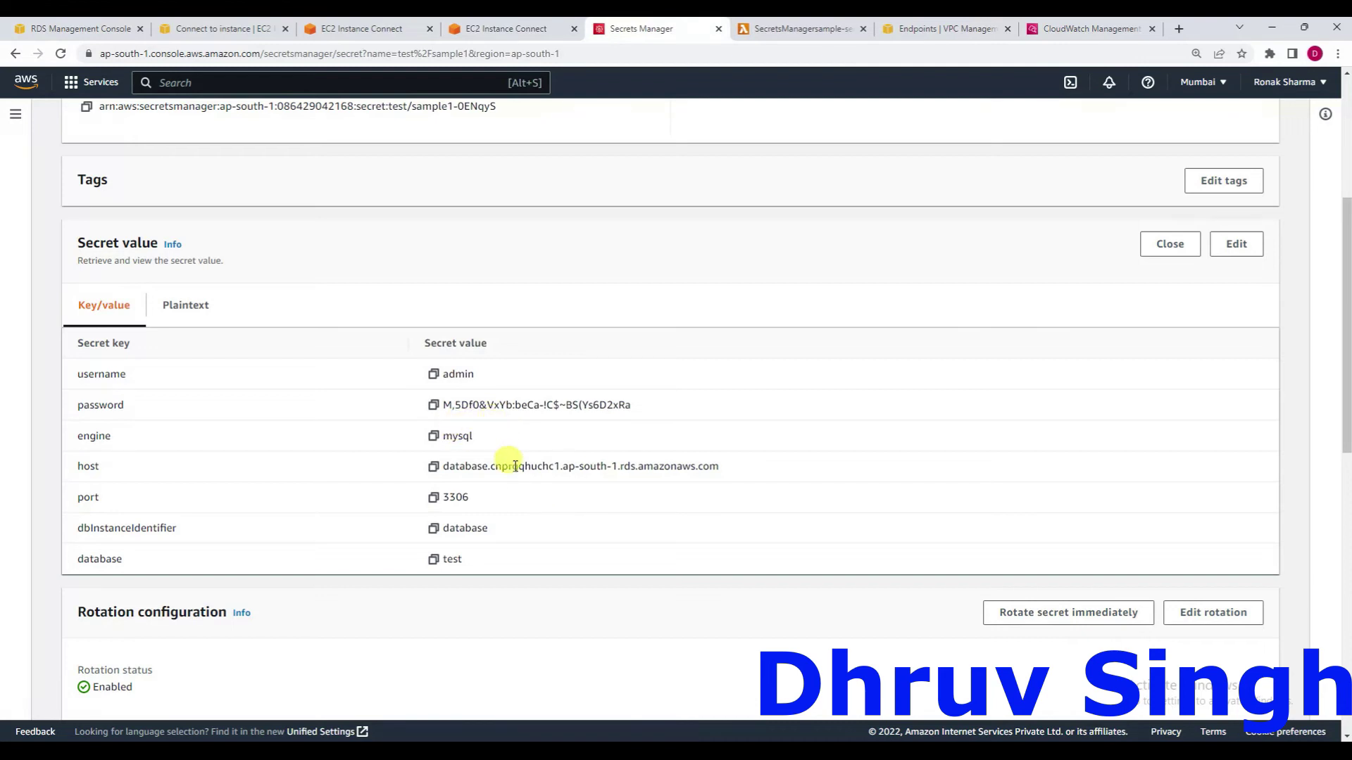
scroll(510, 463, "down", 3)
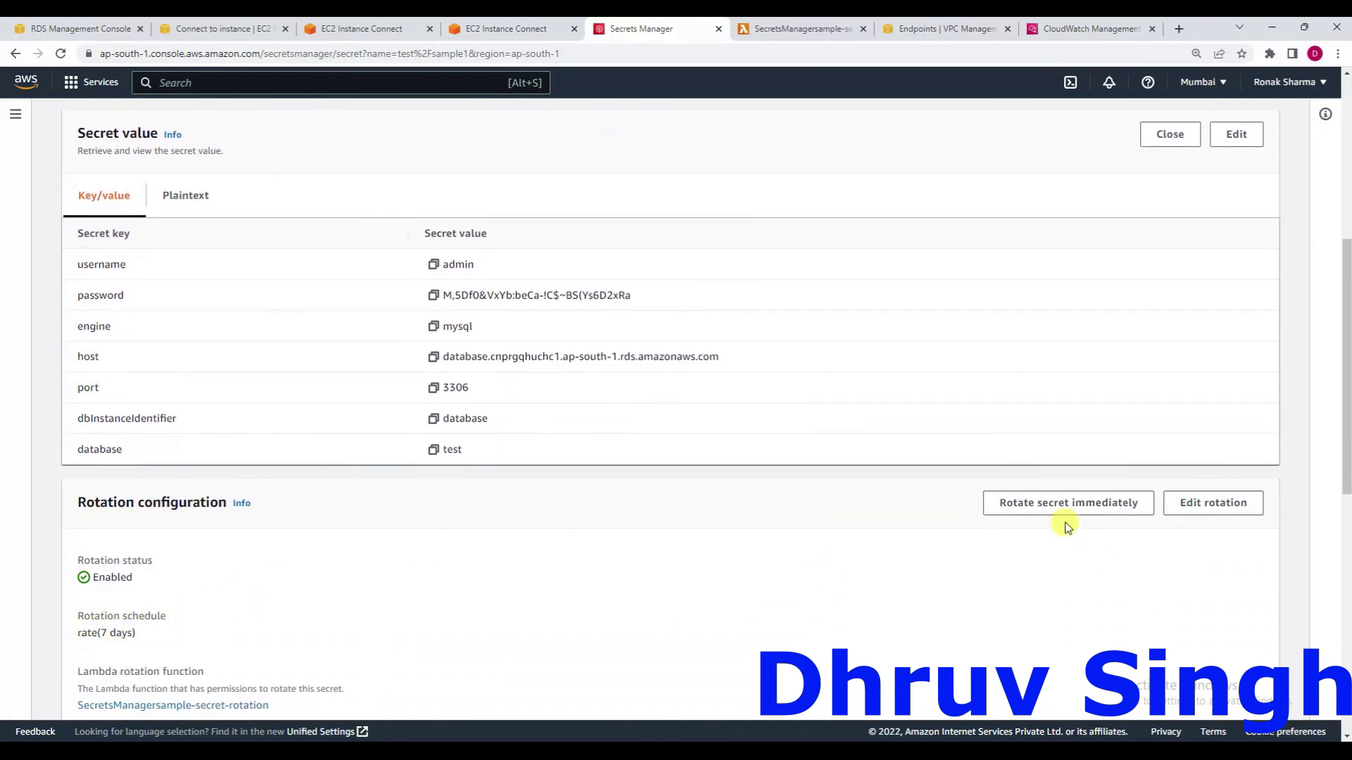
scroll(899, 524, "up", 2)
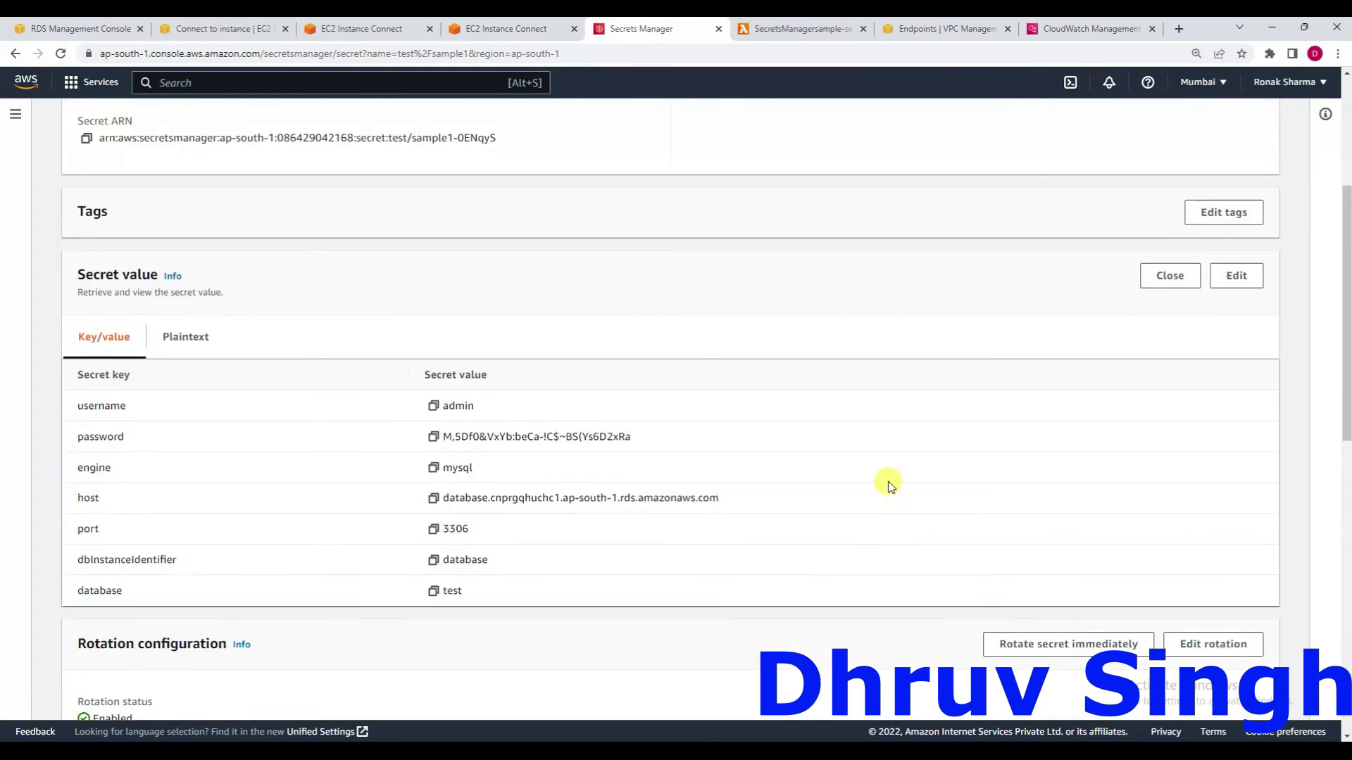
scroll(816, 218, "up", 4)
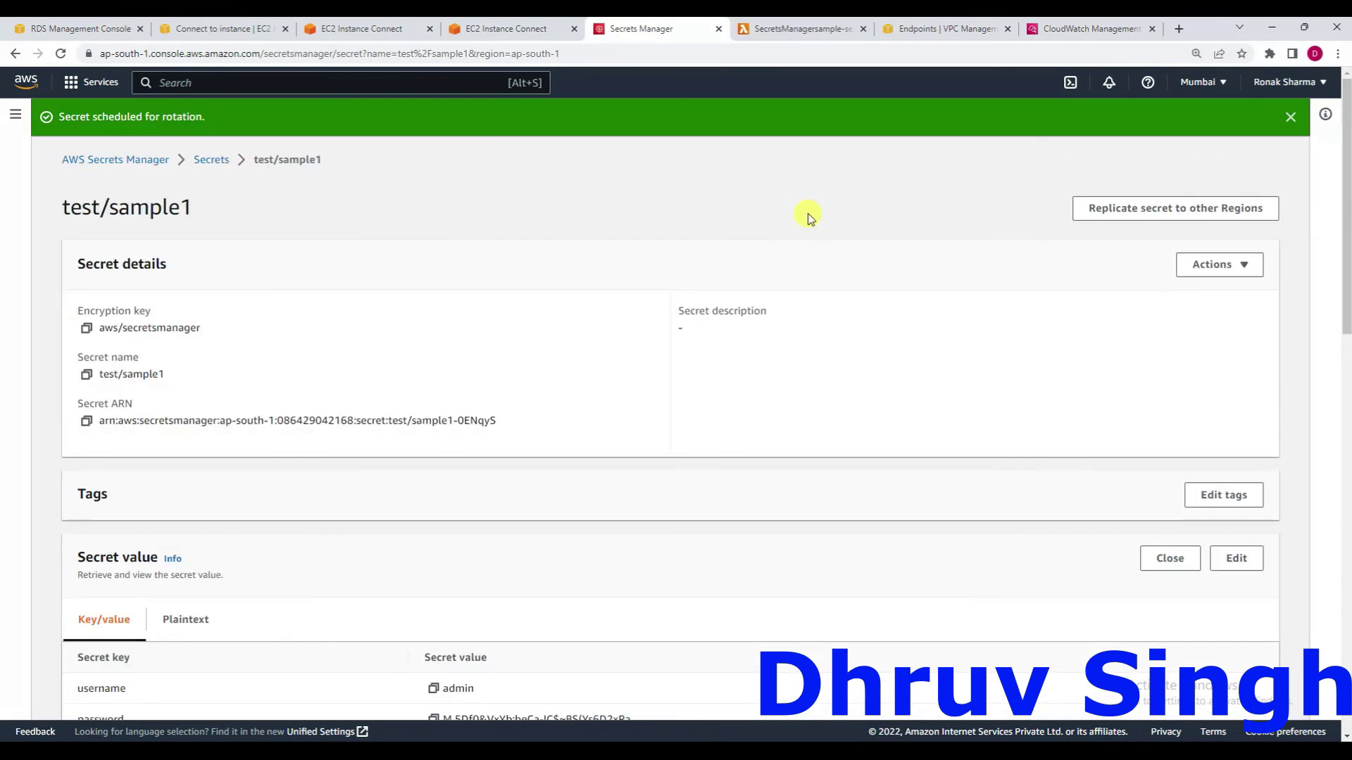
Reload the secret's page and reveal its current values to see the new password.
left_click(730, 56)
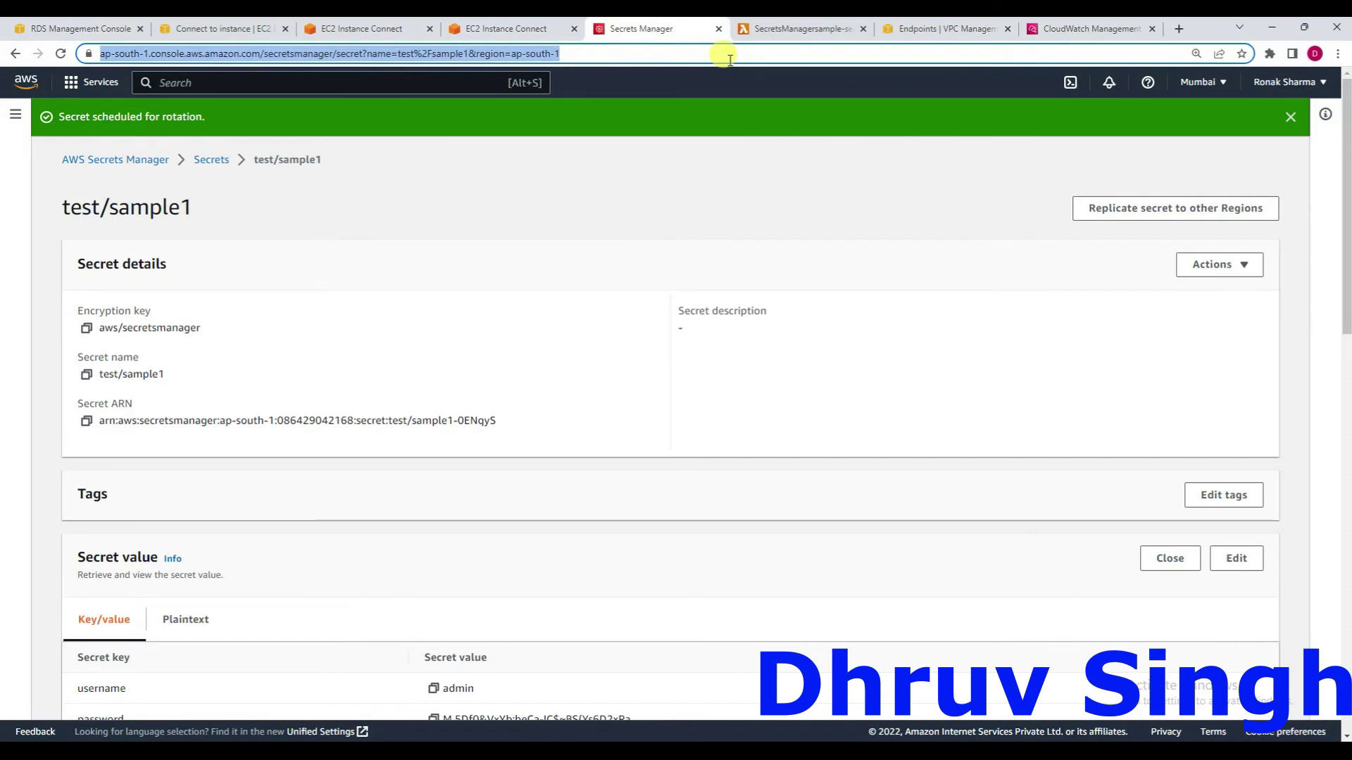
key("Return")
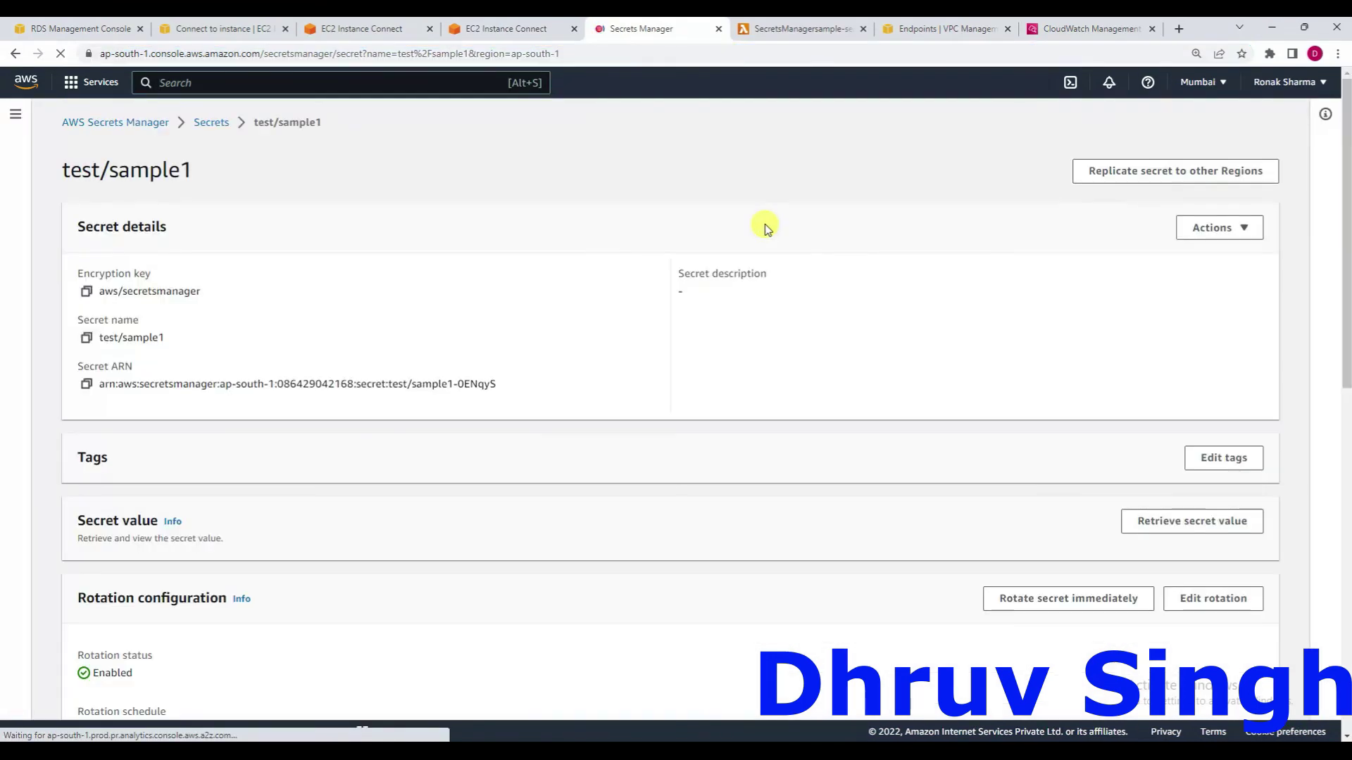
scroll(766, 227, "down", 4)
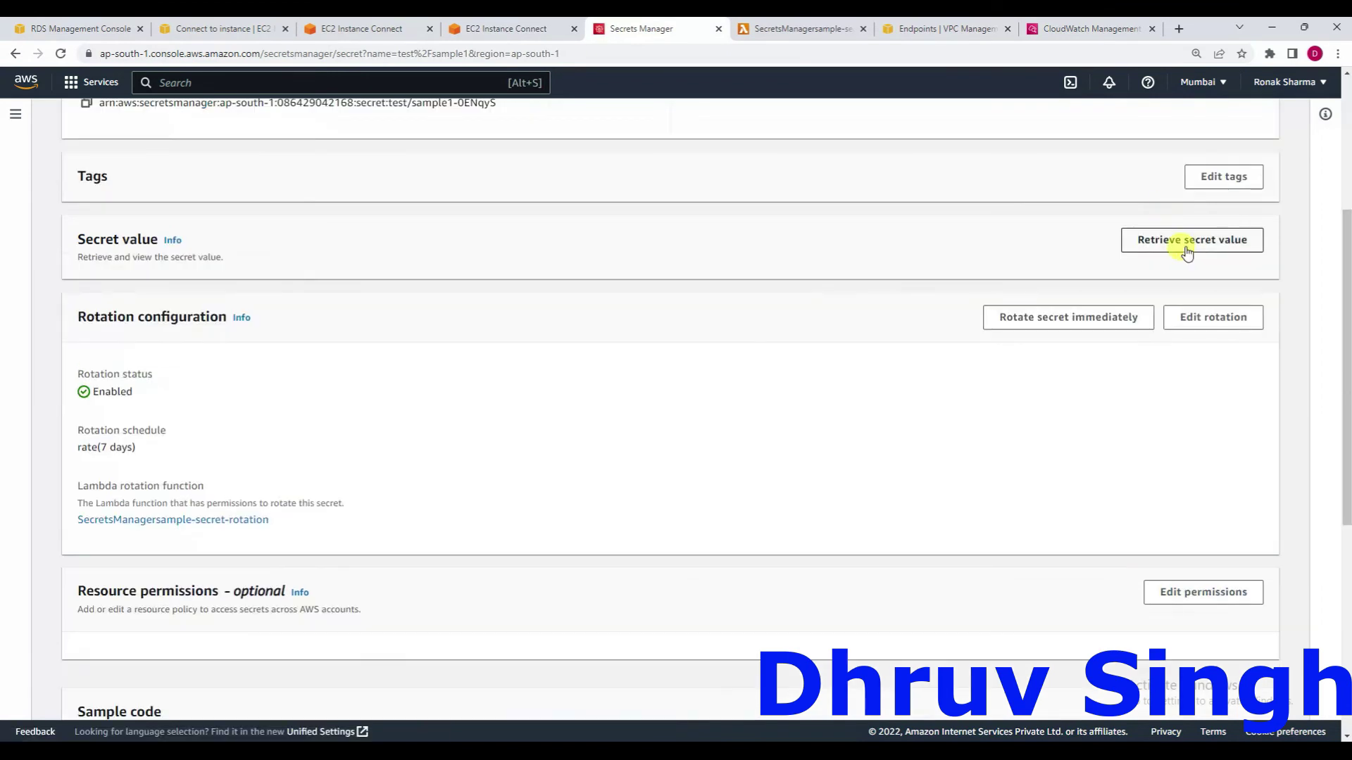
left_click(1182, 243)
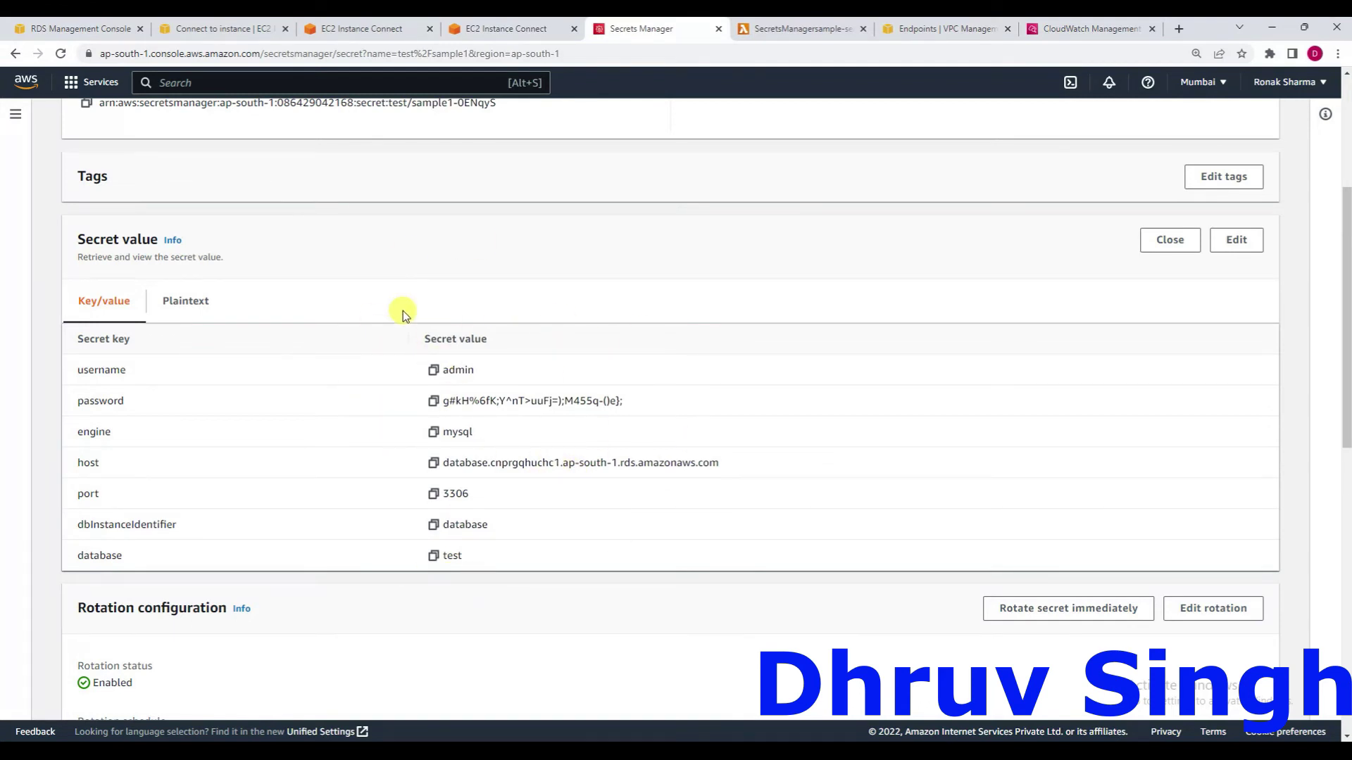
Rerun select * from employees; in the MySQL terminal, still showing one row.
left_click(371, 29)
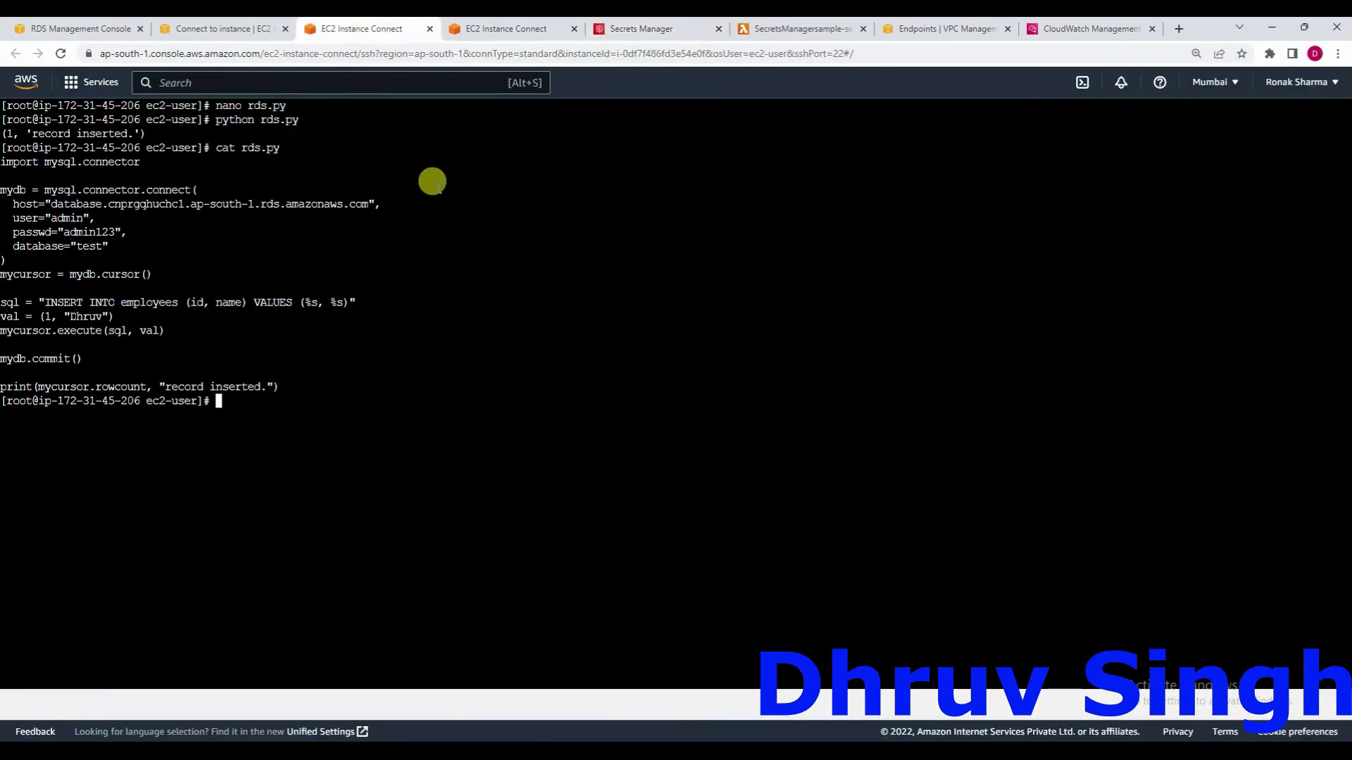
left_click(511, 33)
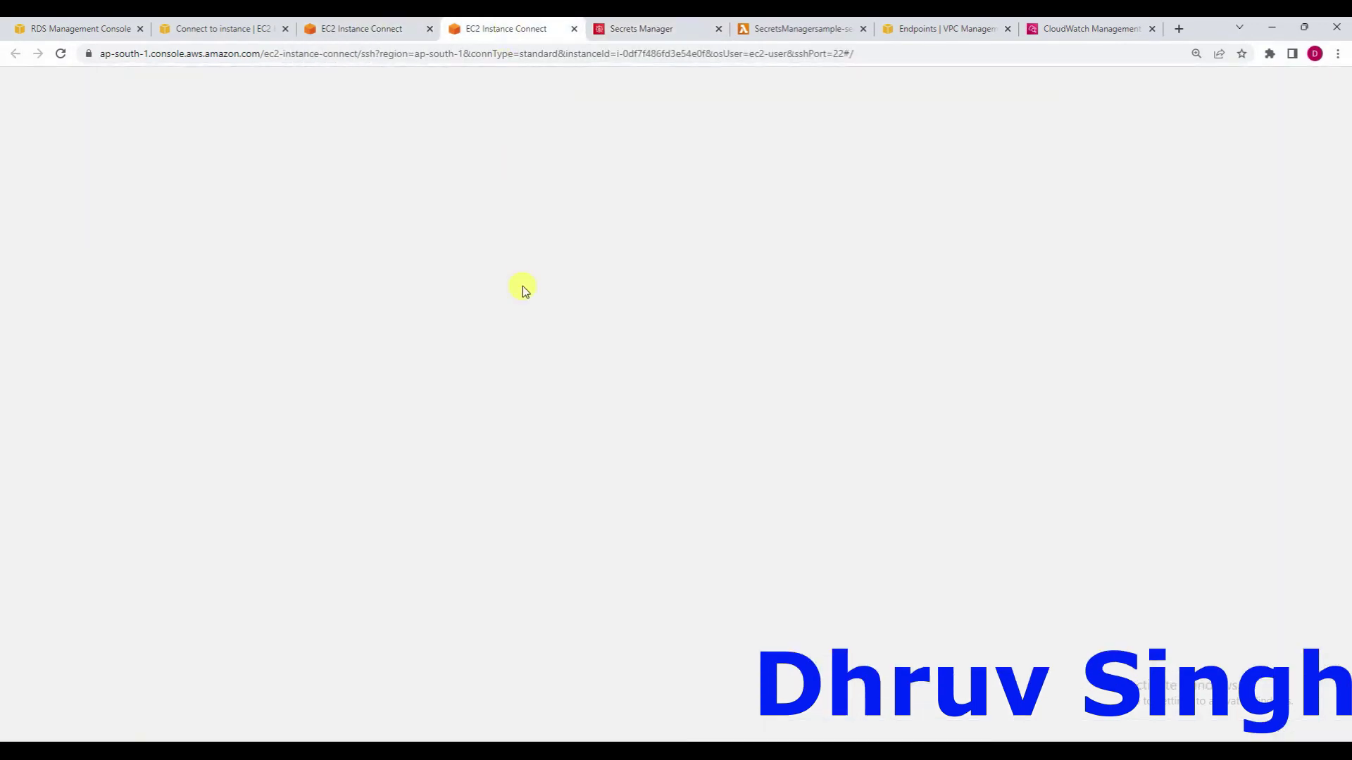
key("Up")
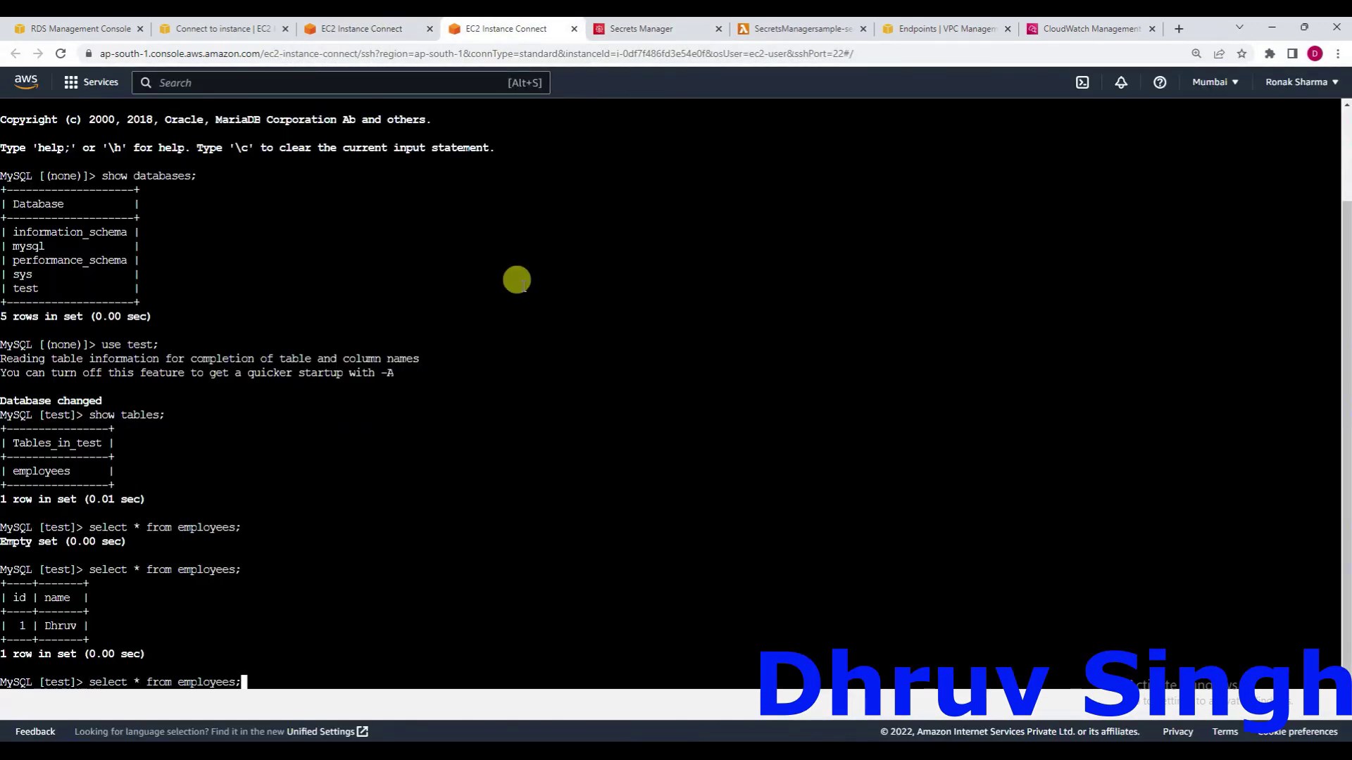
key("Return")
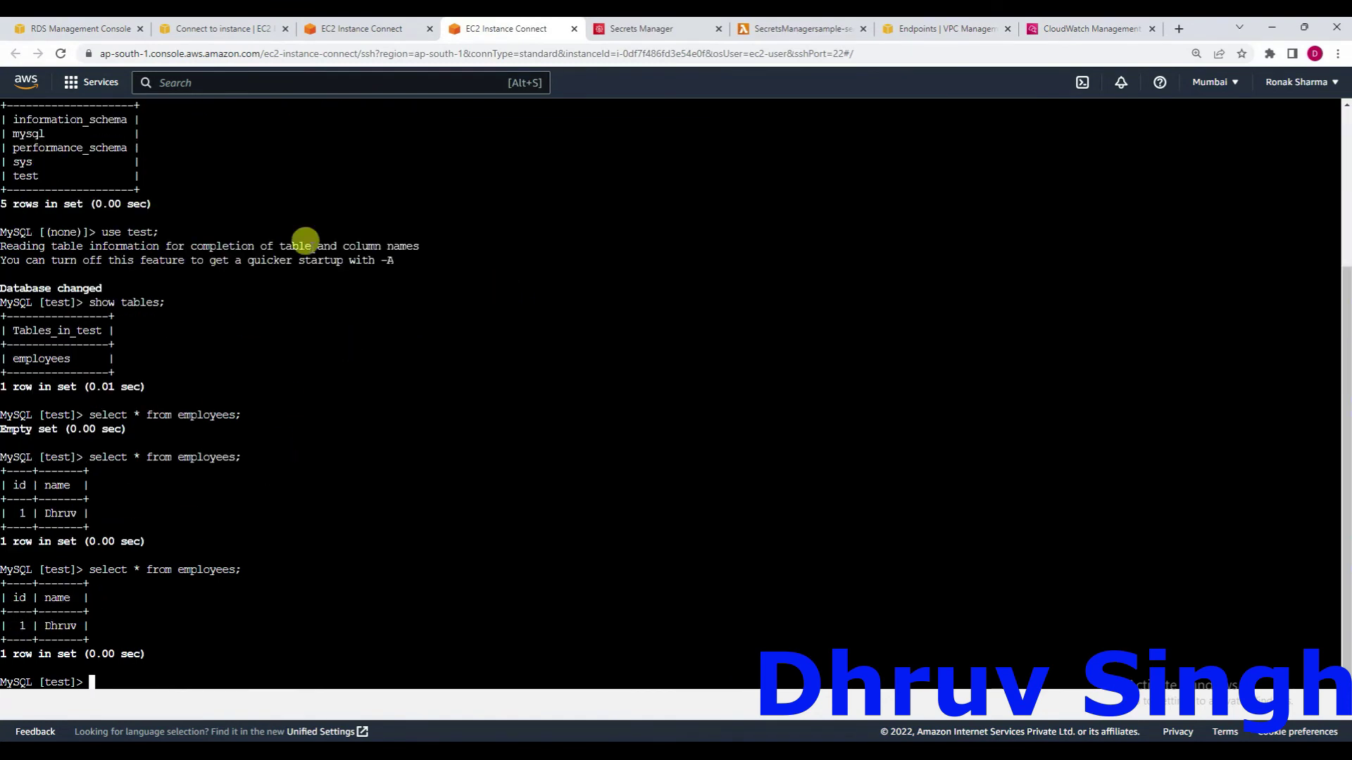
Close the EC2 Instance Connect terminal tab running rds.py.
left_click(347, 30)
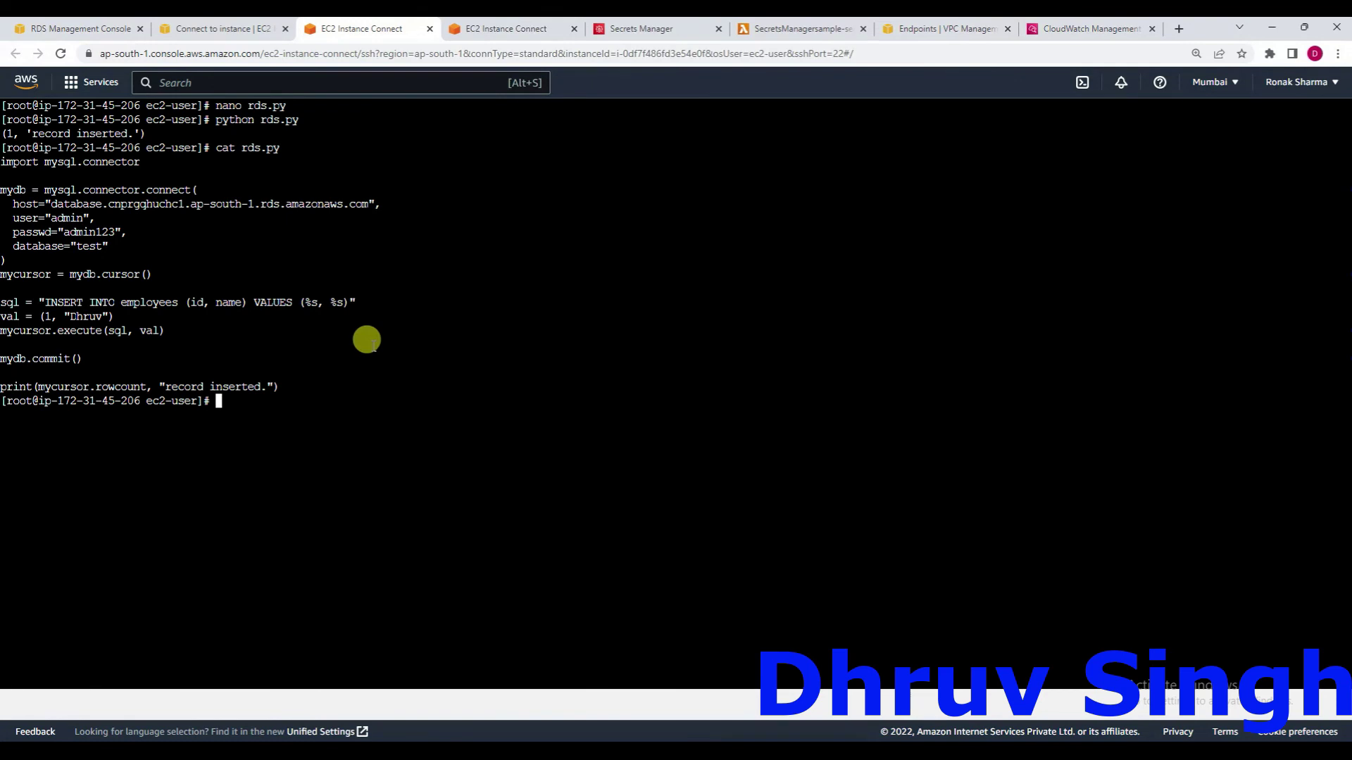
double_click(366, 340)
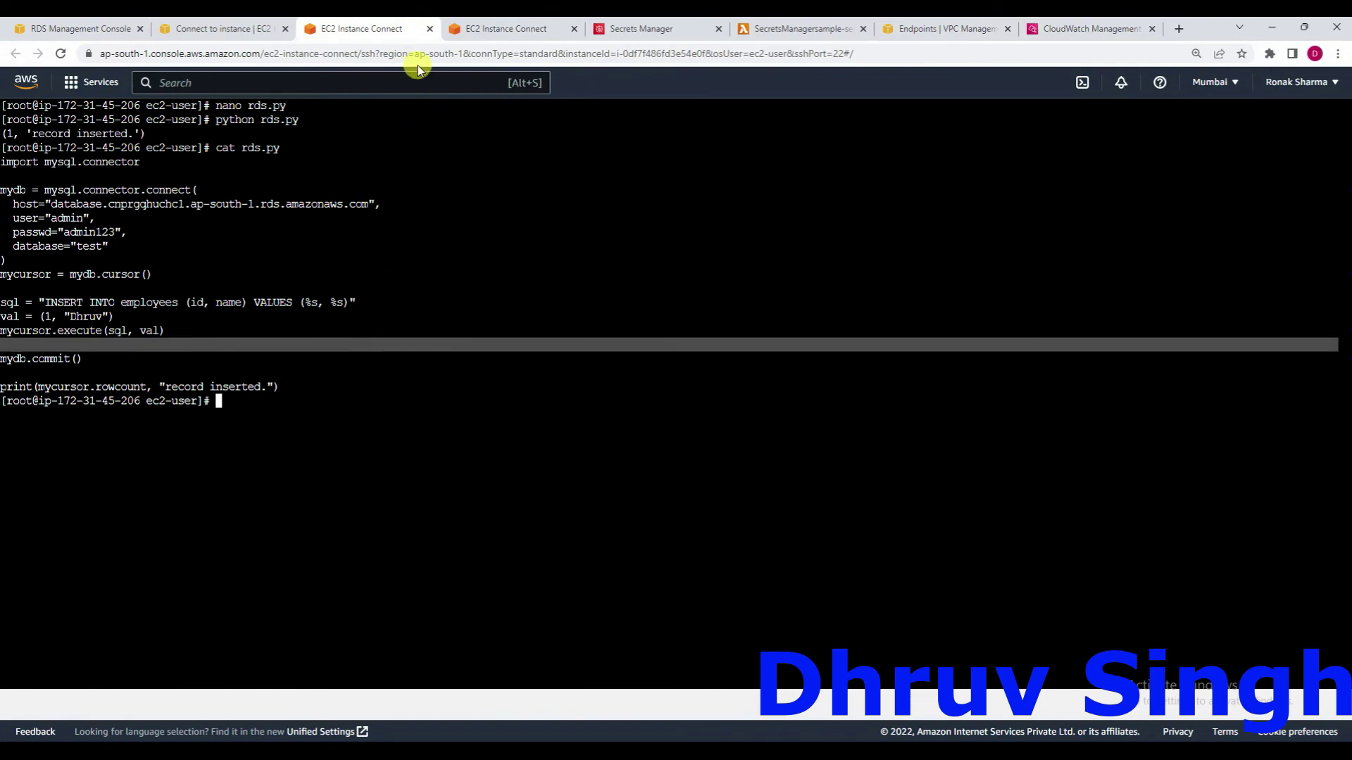
left_click(430, 29)
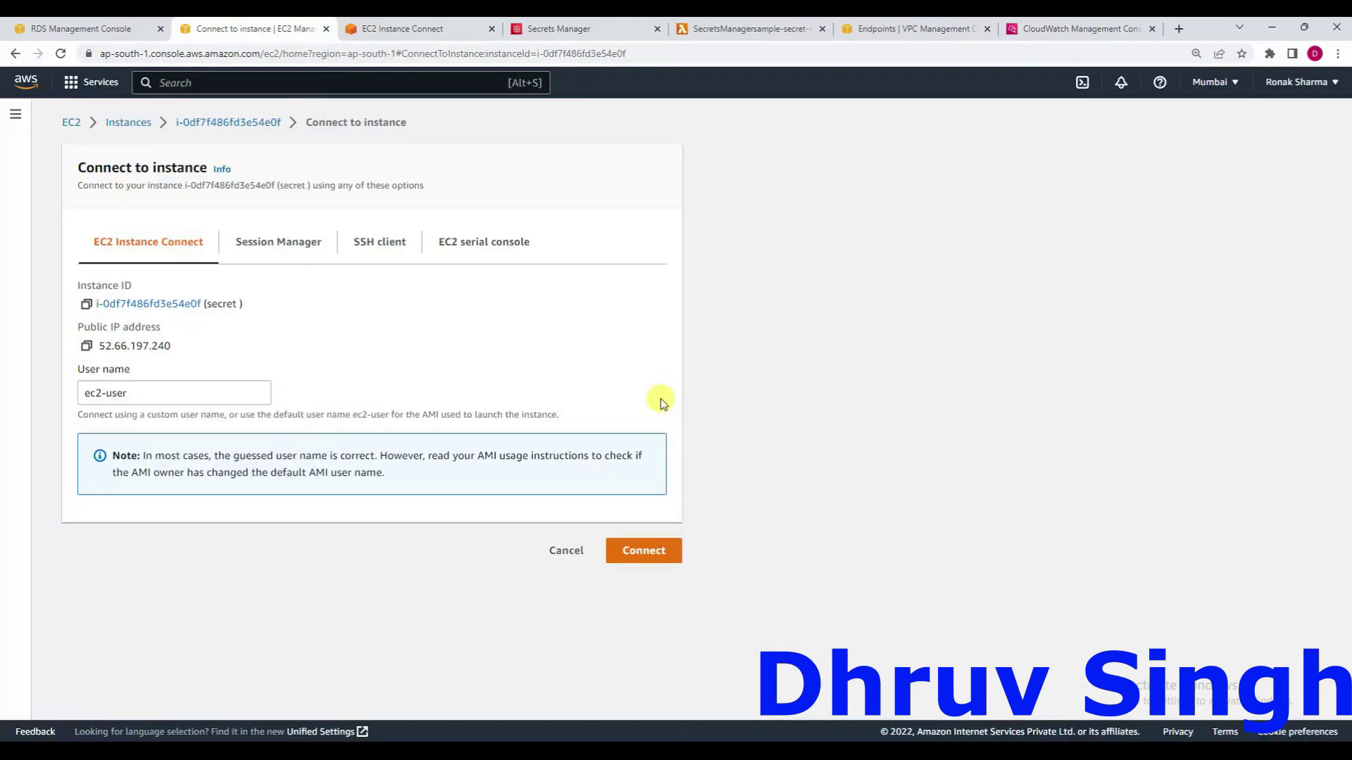
Start a new EC2 Instance Connect session as root and open secret-manager.py in nano.
left_click(659, 549)
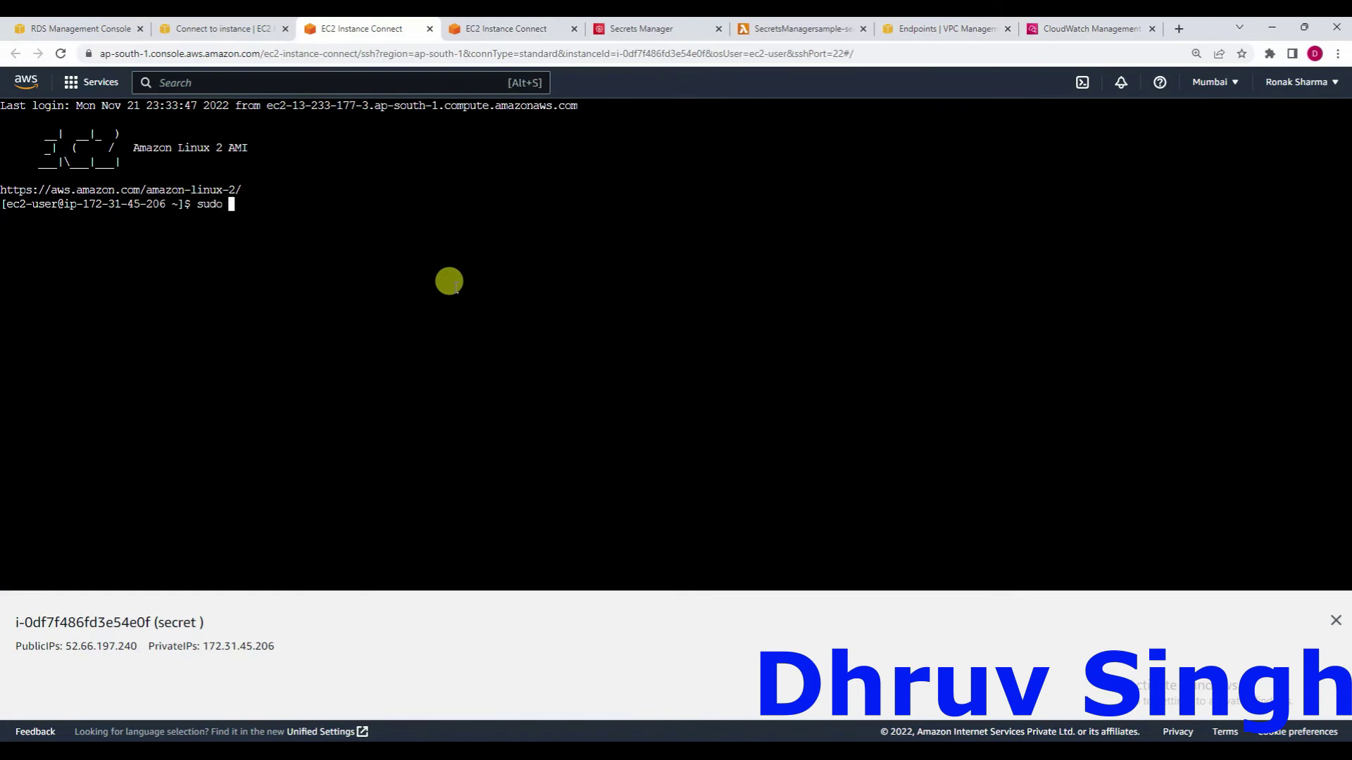
key("Return")
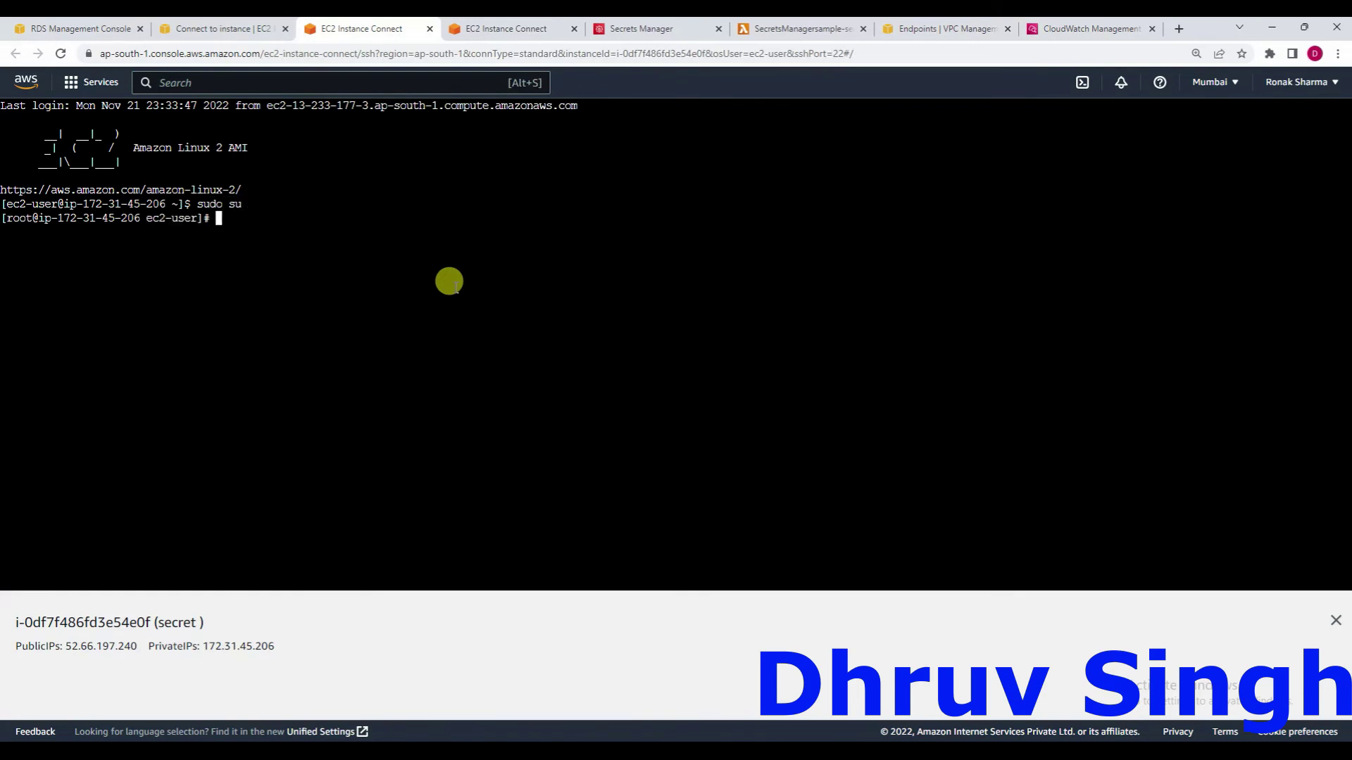
type("nano se")
key("Tab")
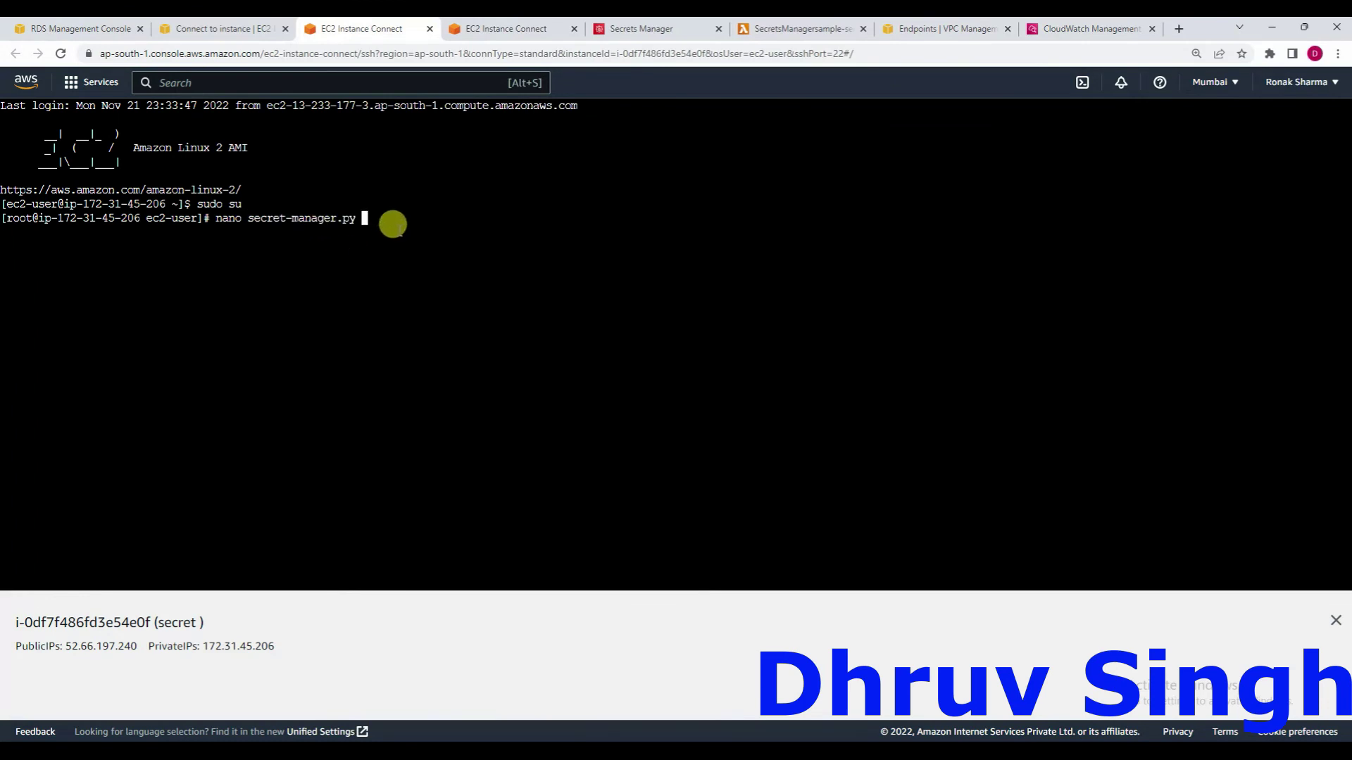
key("Return")
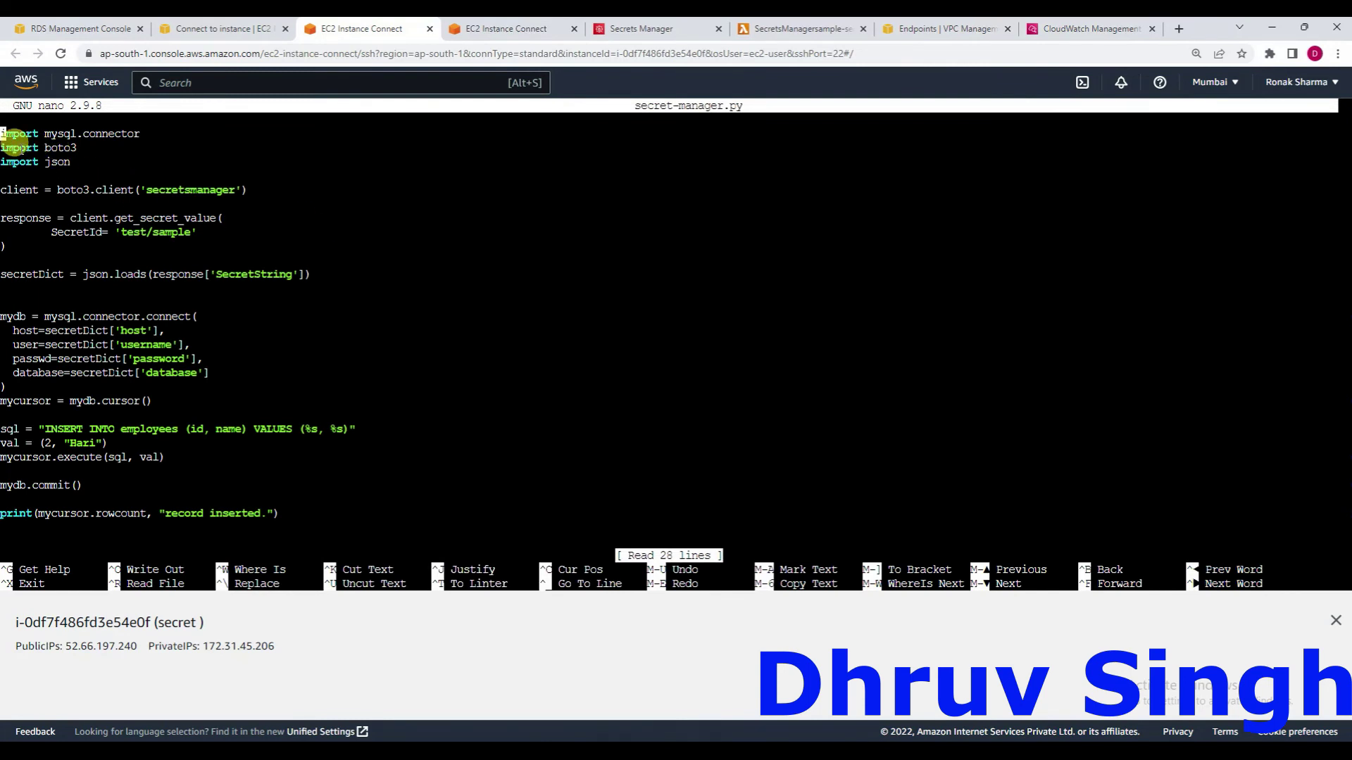
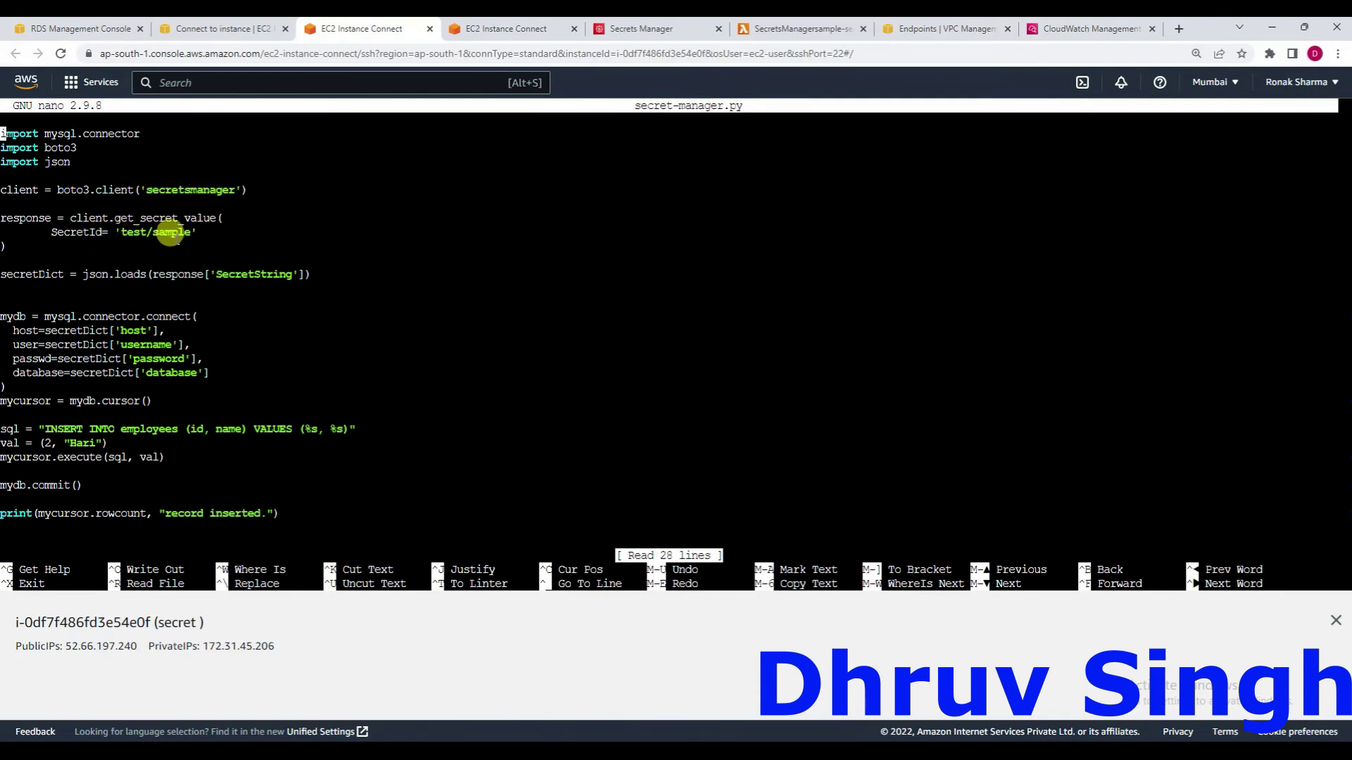
Change the script's SecretId from 'test/sample' to 'test/sample1' to match the Secrets Manager secret.
left_click(635, 28)
scroll(253, 278, "up", 4)
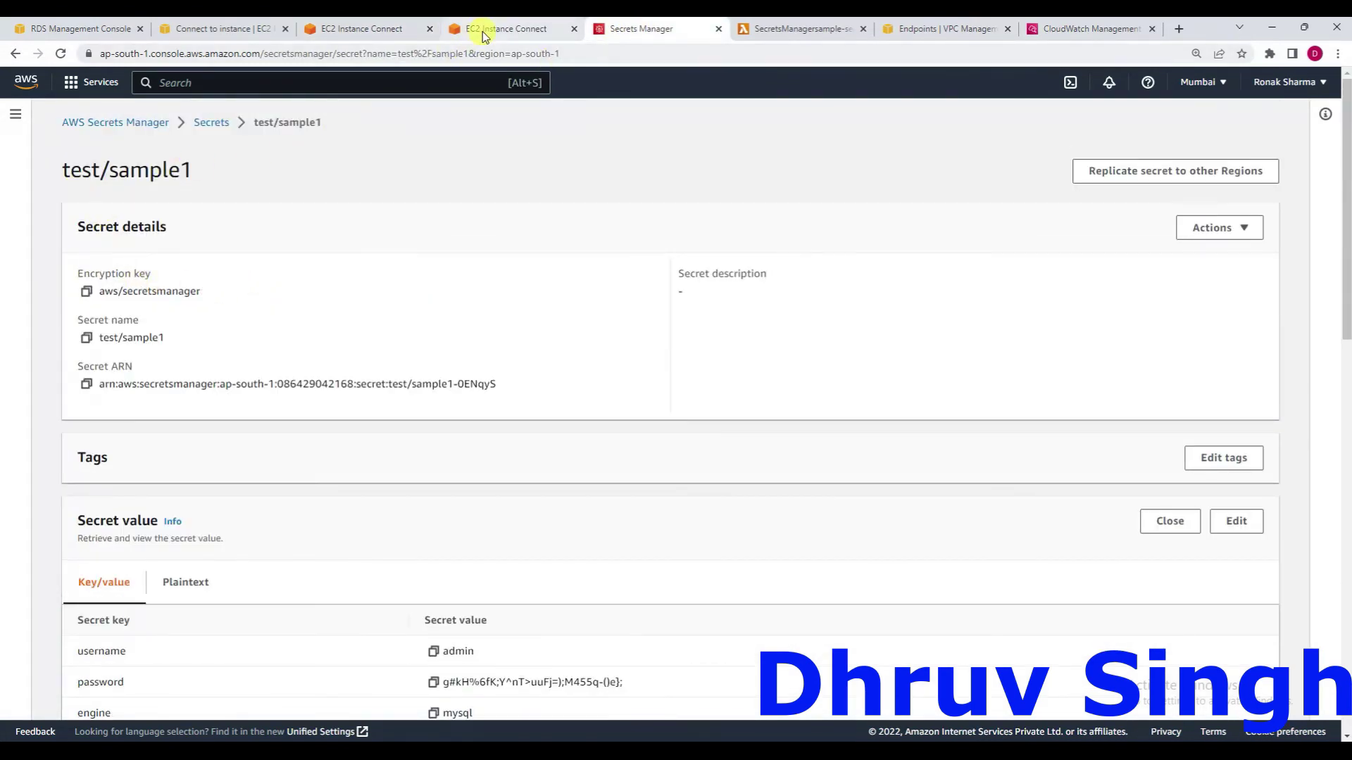
left_click(348, 28)
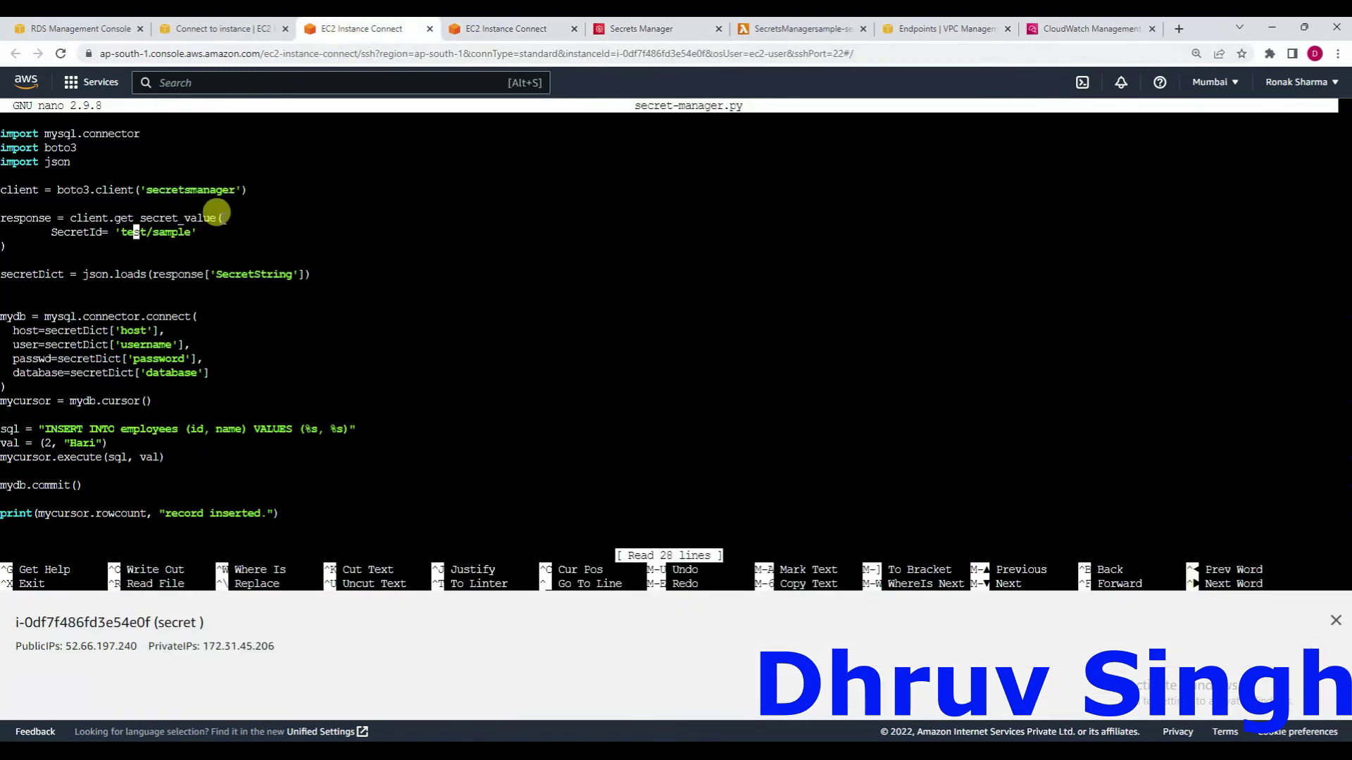
key("Right")
key("Right")
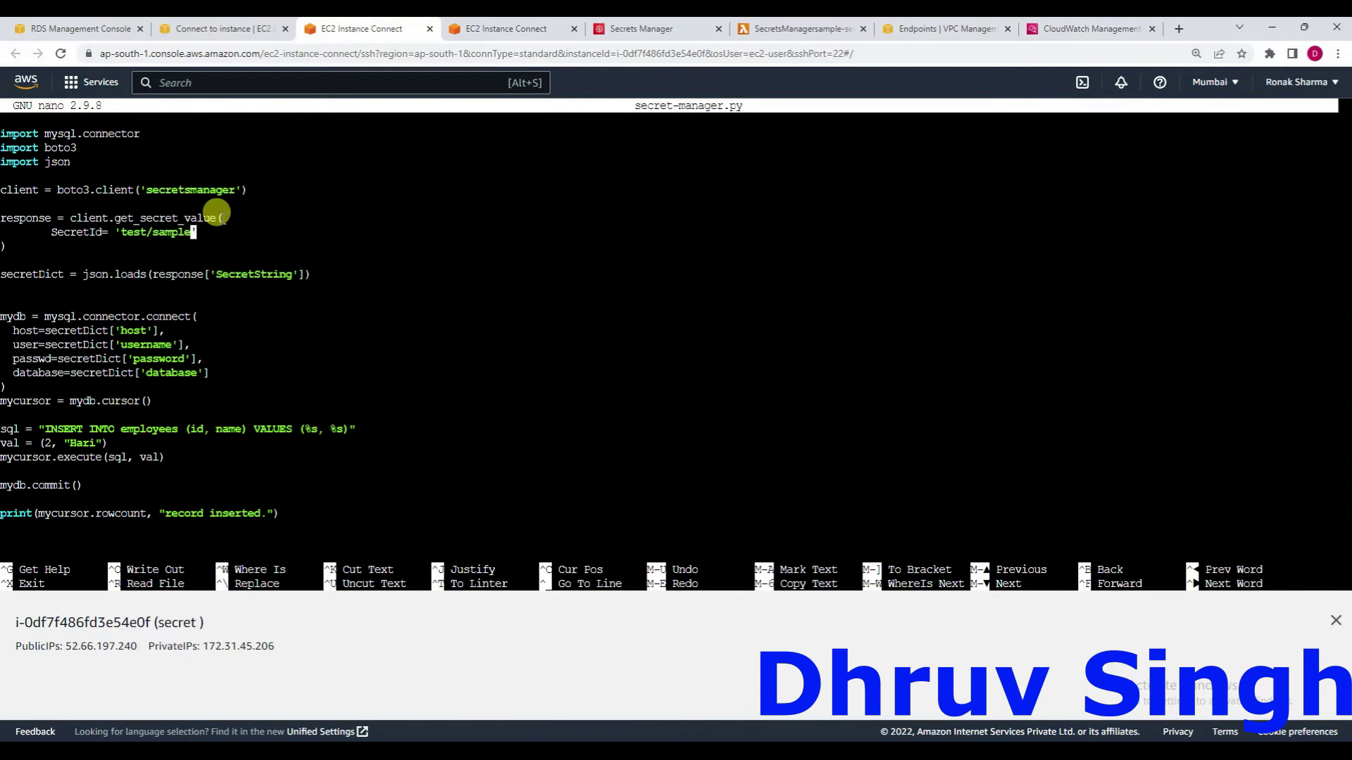
type("1")
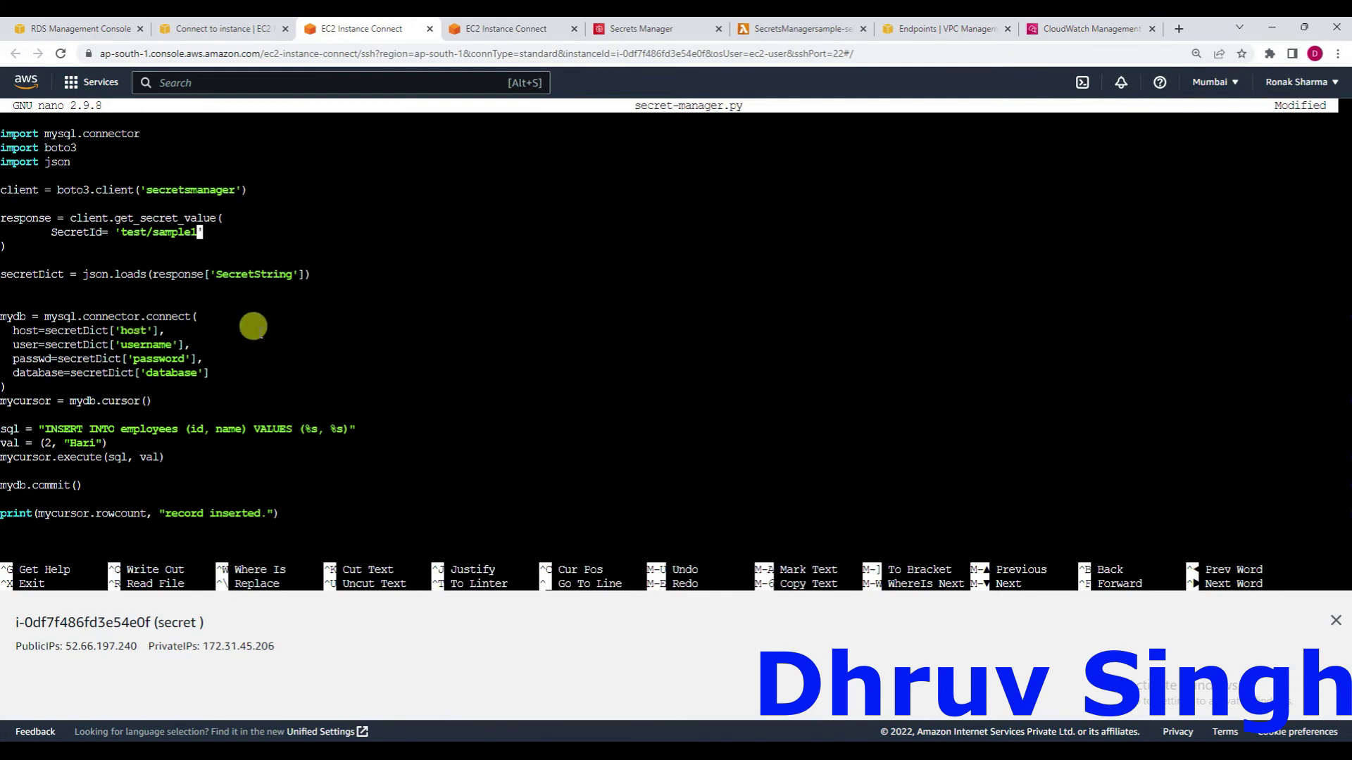
Compare secret-manager.py against the test/sample1 secret's stored key/value pairs.
left_click(655, 30)
scroll(336, 467, "down", 3)
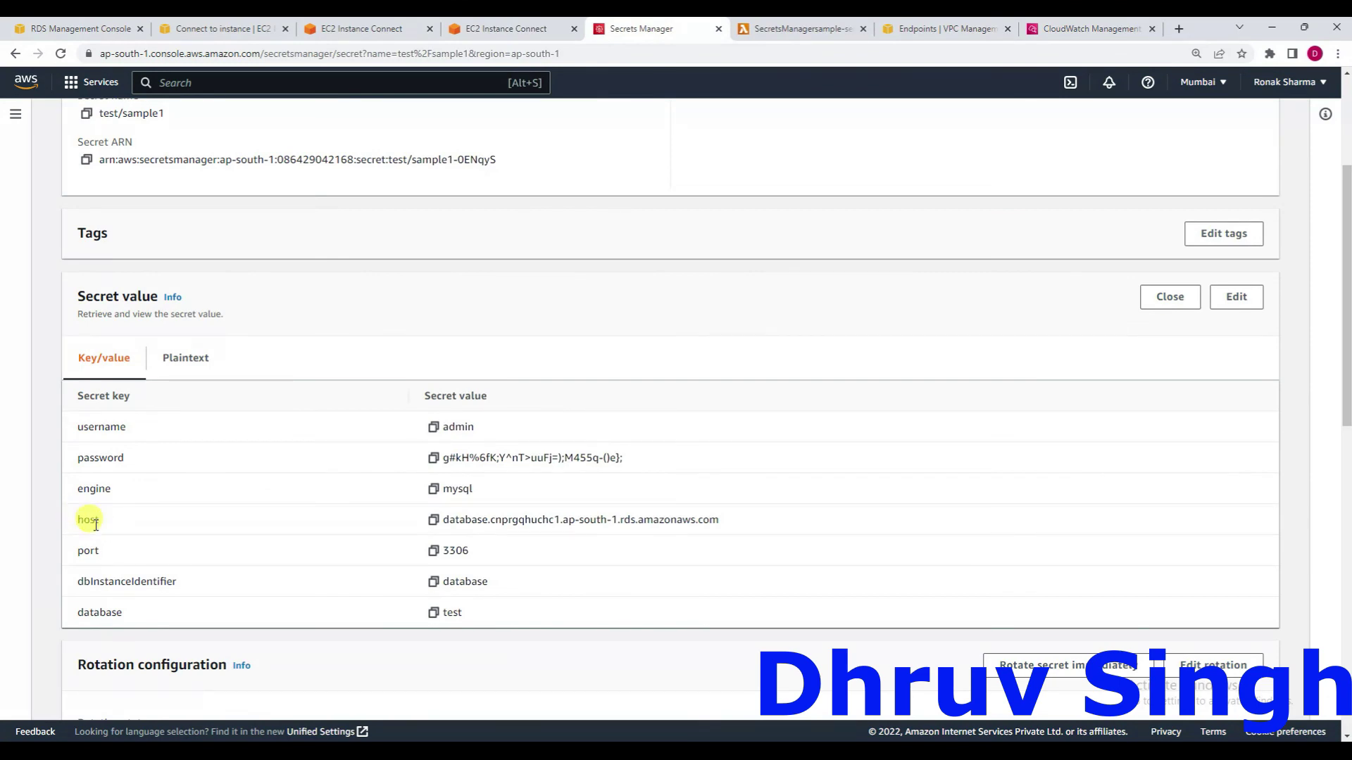
left_click(346, 29)
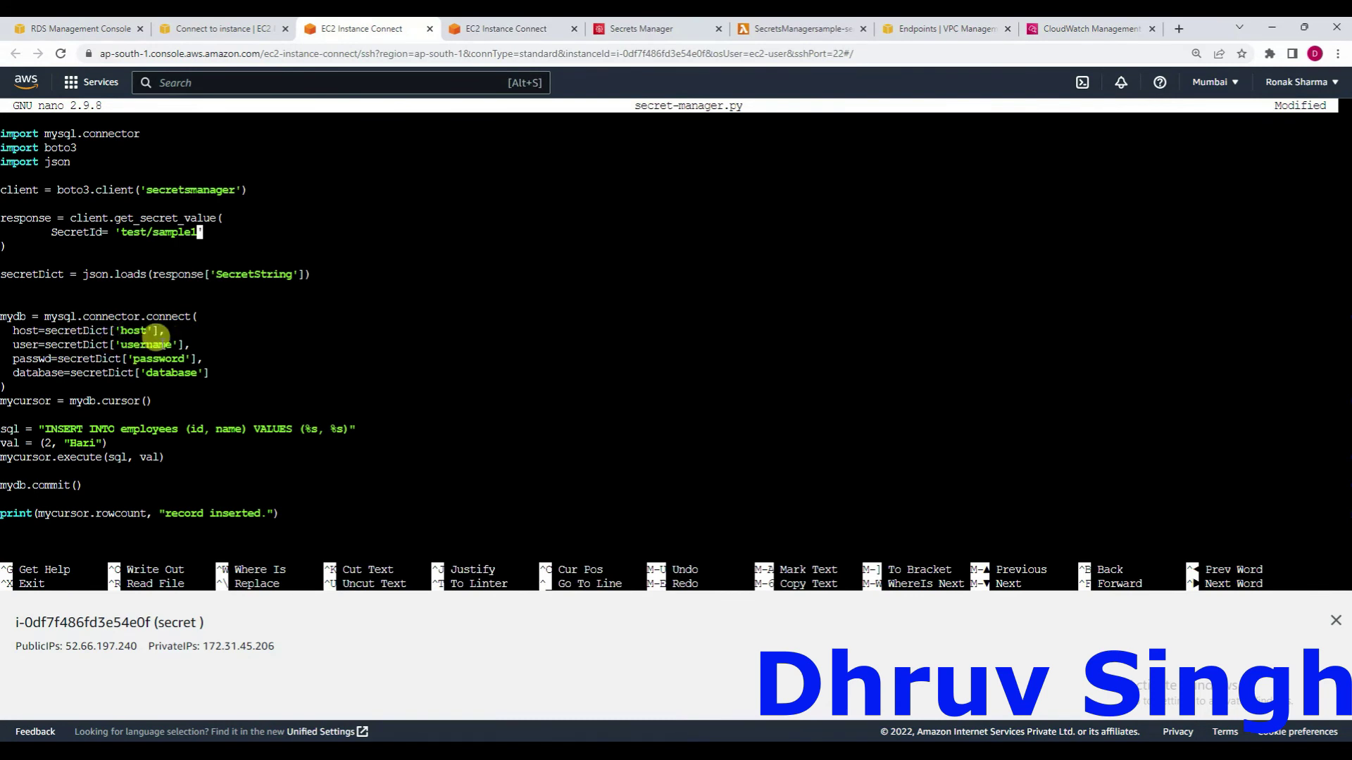
left_click(621, 29)
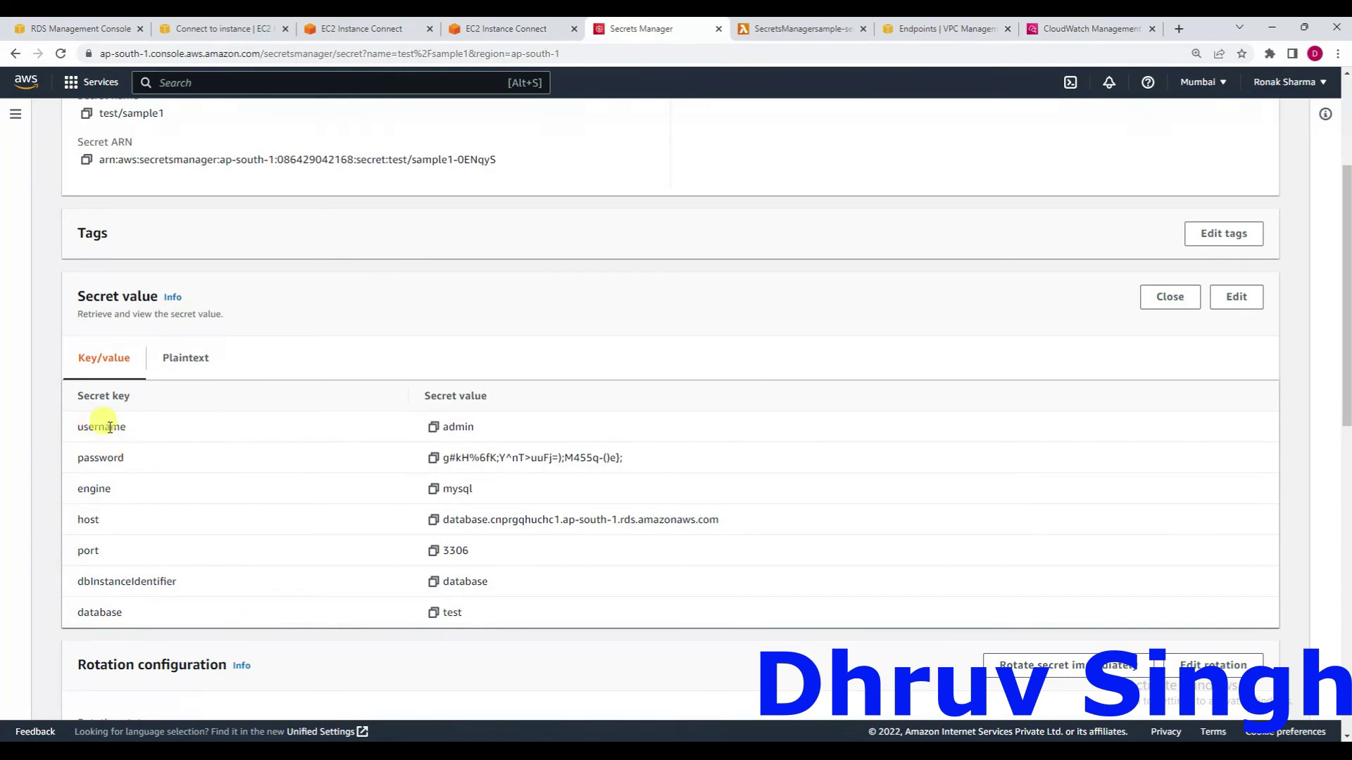
left_click(352, 29)
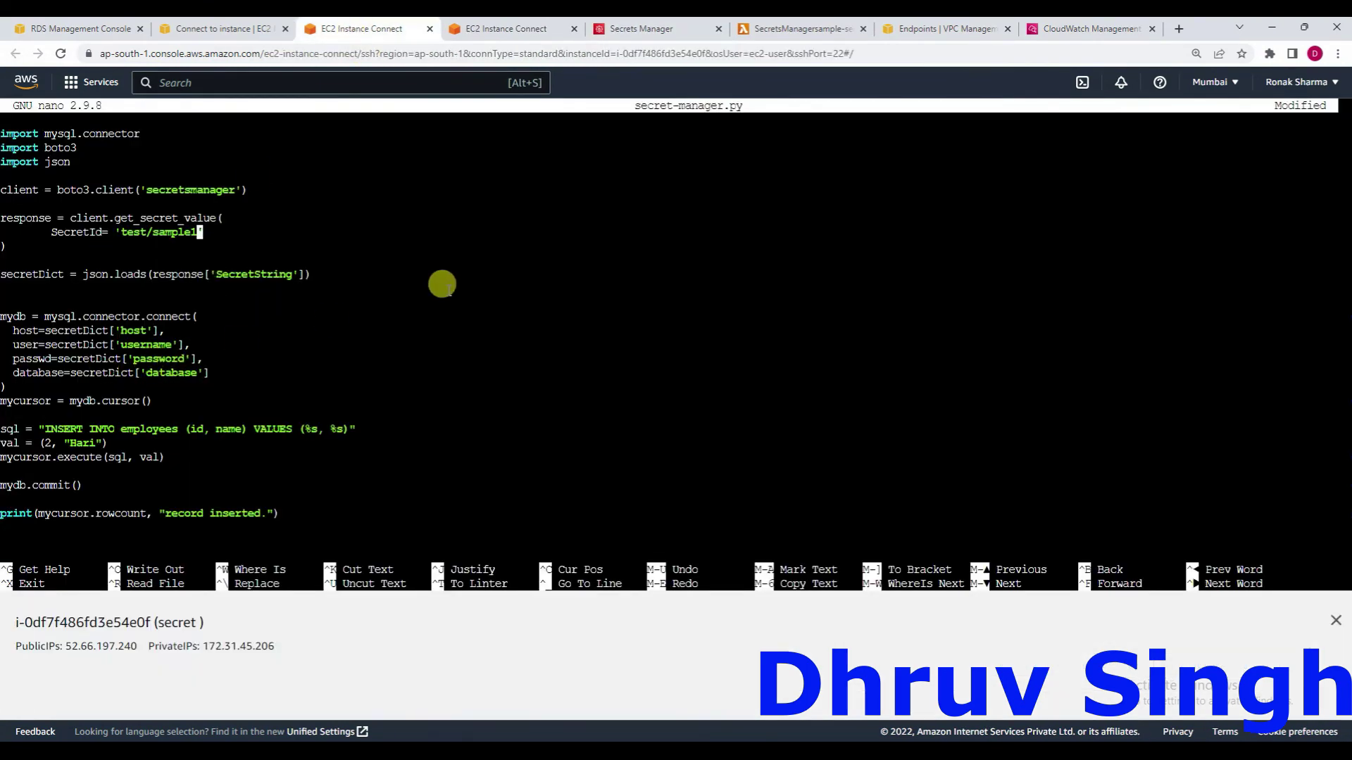
left_click(624, 32)
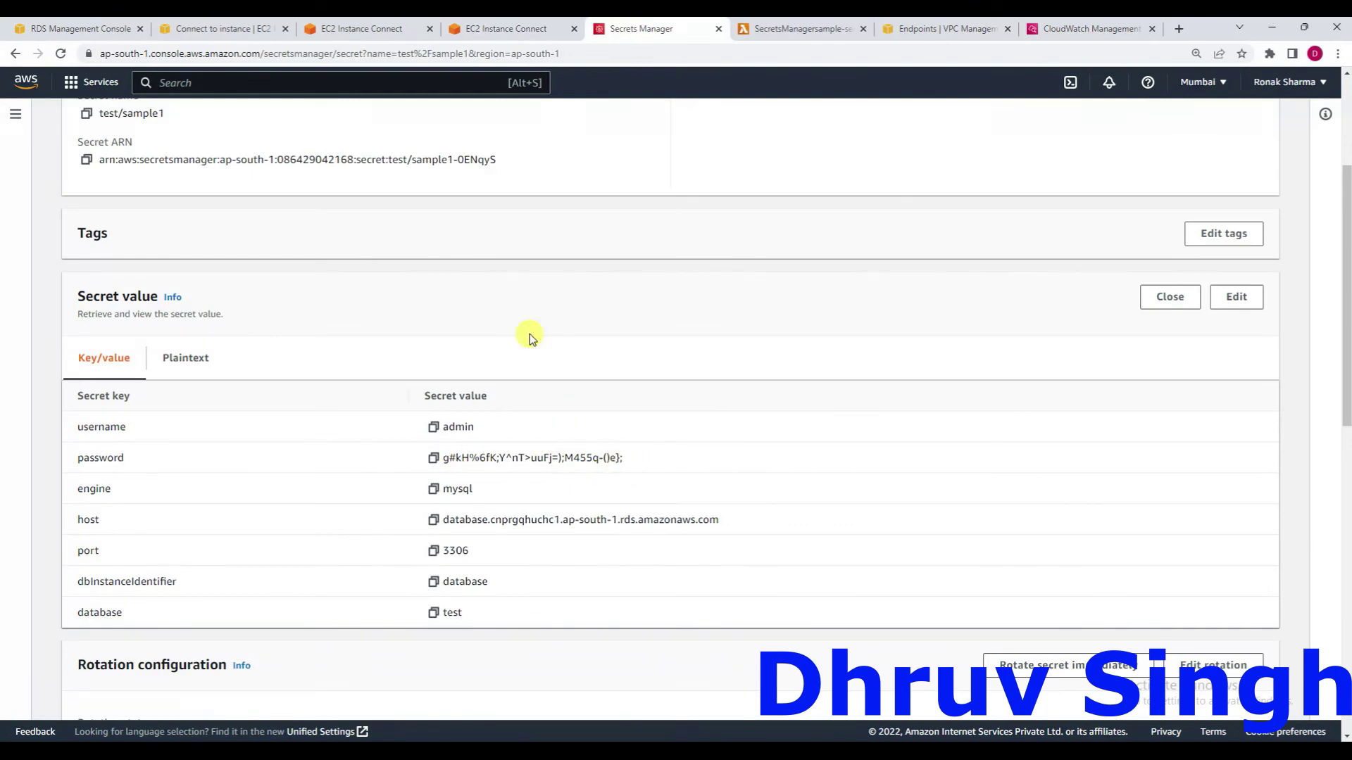
left_click(361, 28)
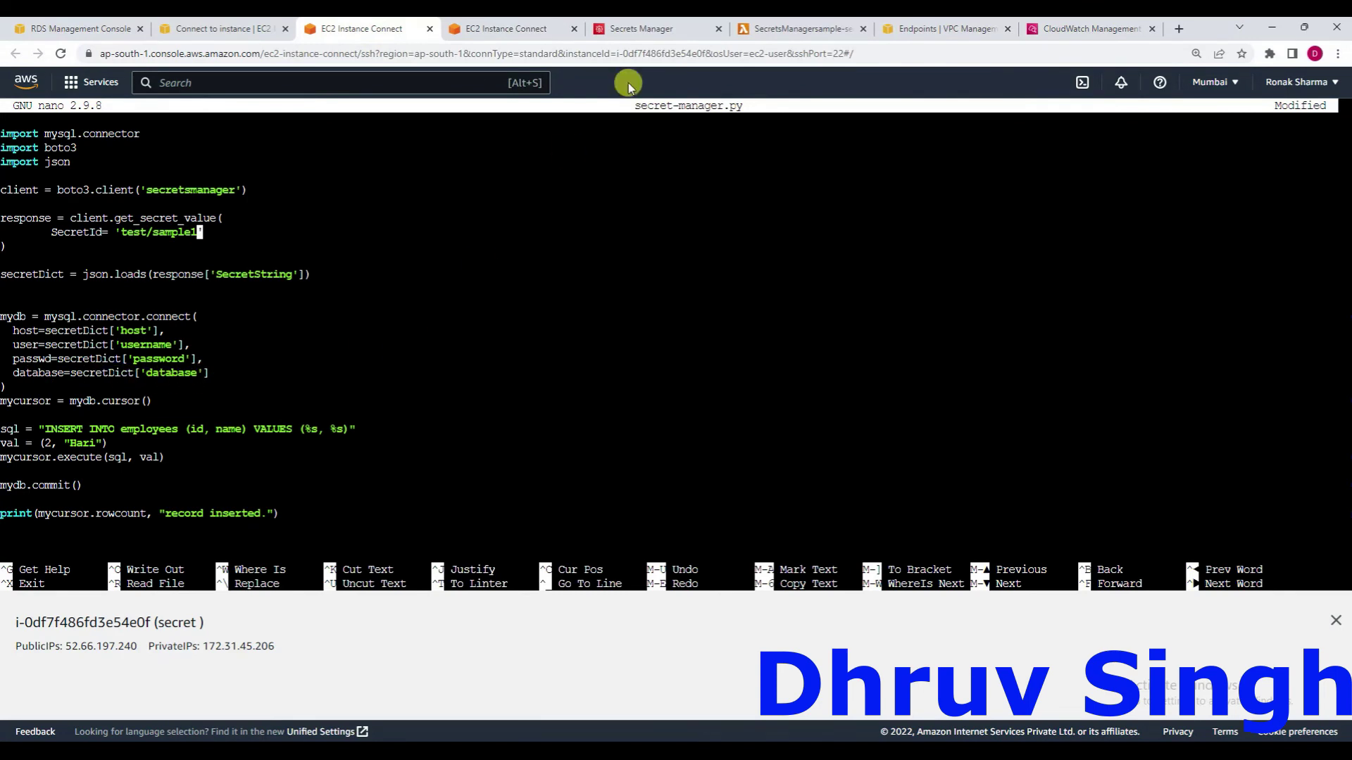
left_click(656, 27)
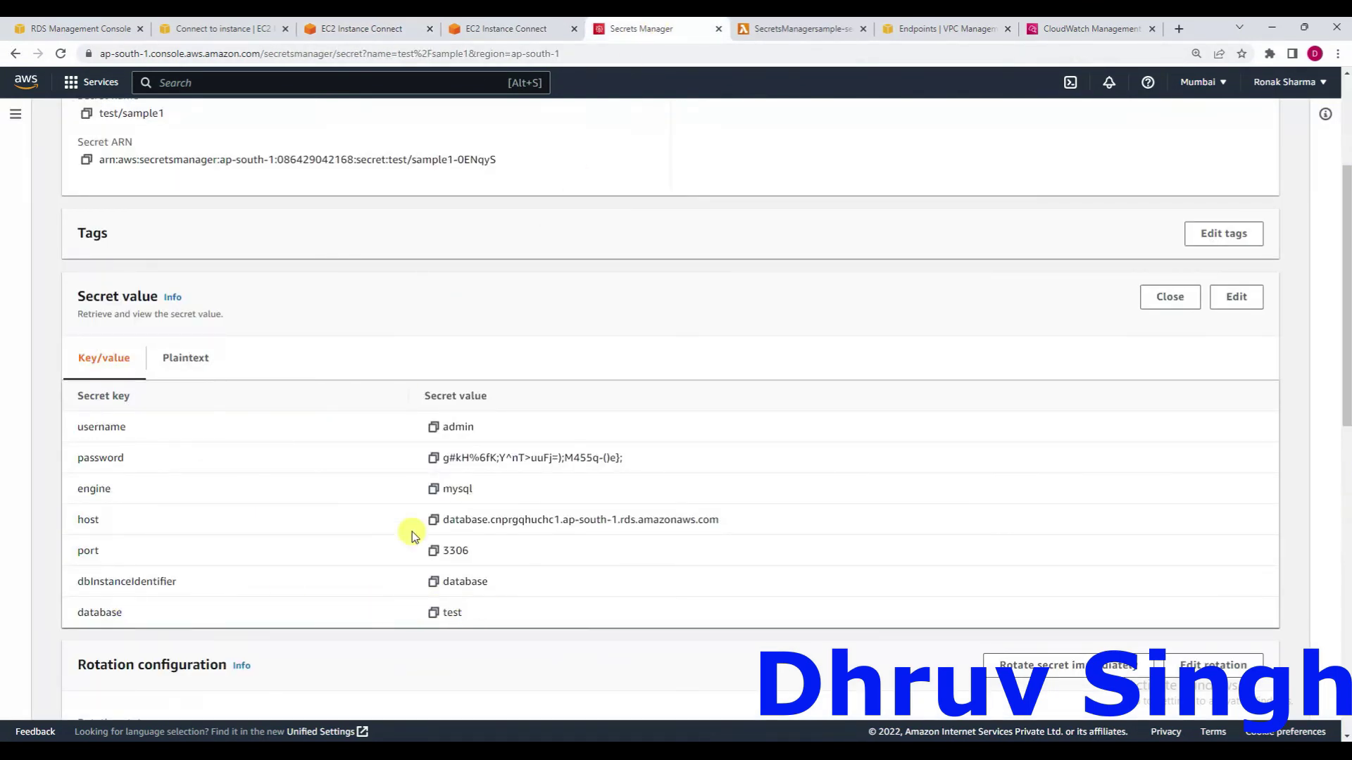
left_click(361, 28)
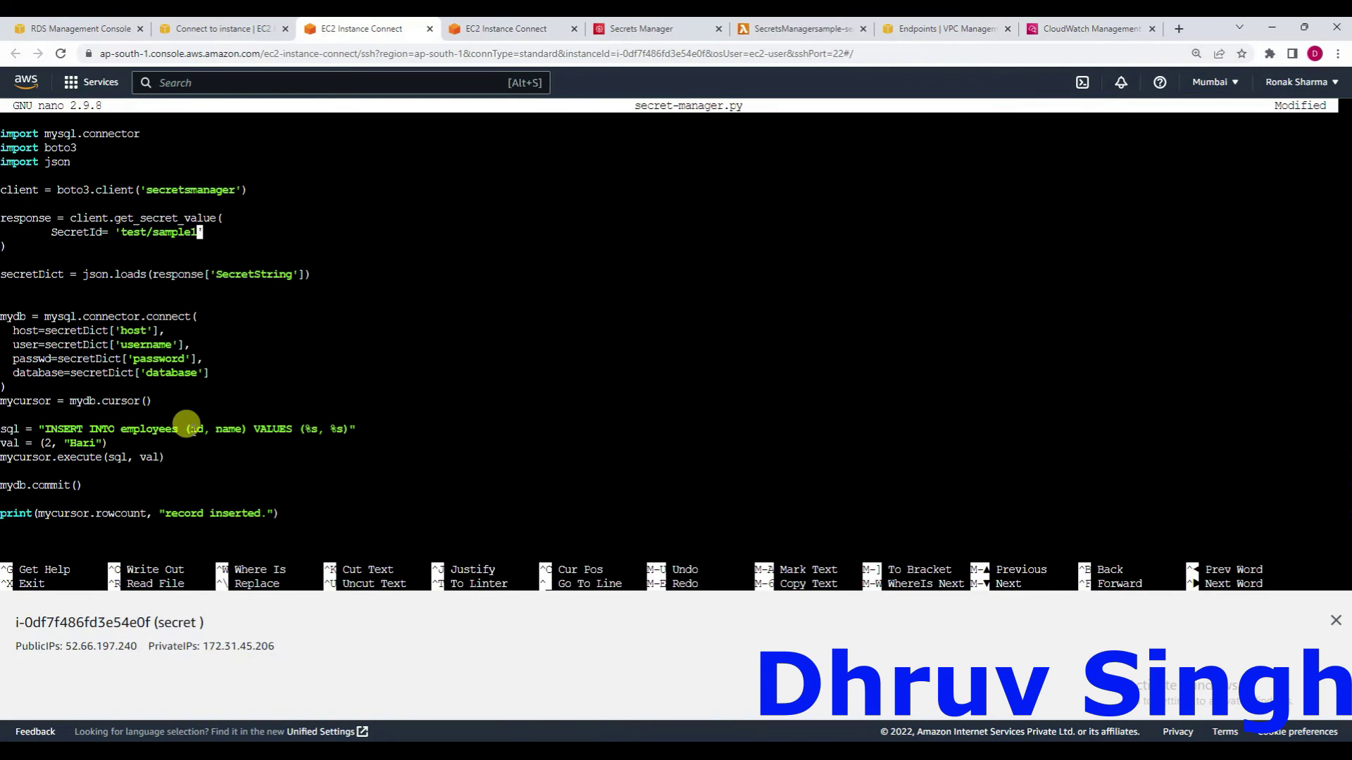
Save secret-manager.py, exit nano, and clear the terminal.
key("ctrl+o")
key("Return")
key("ctrl+x")
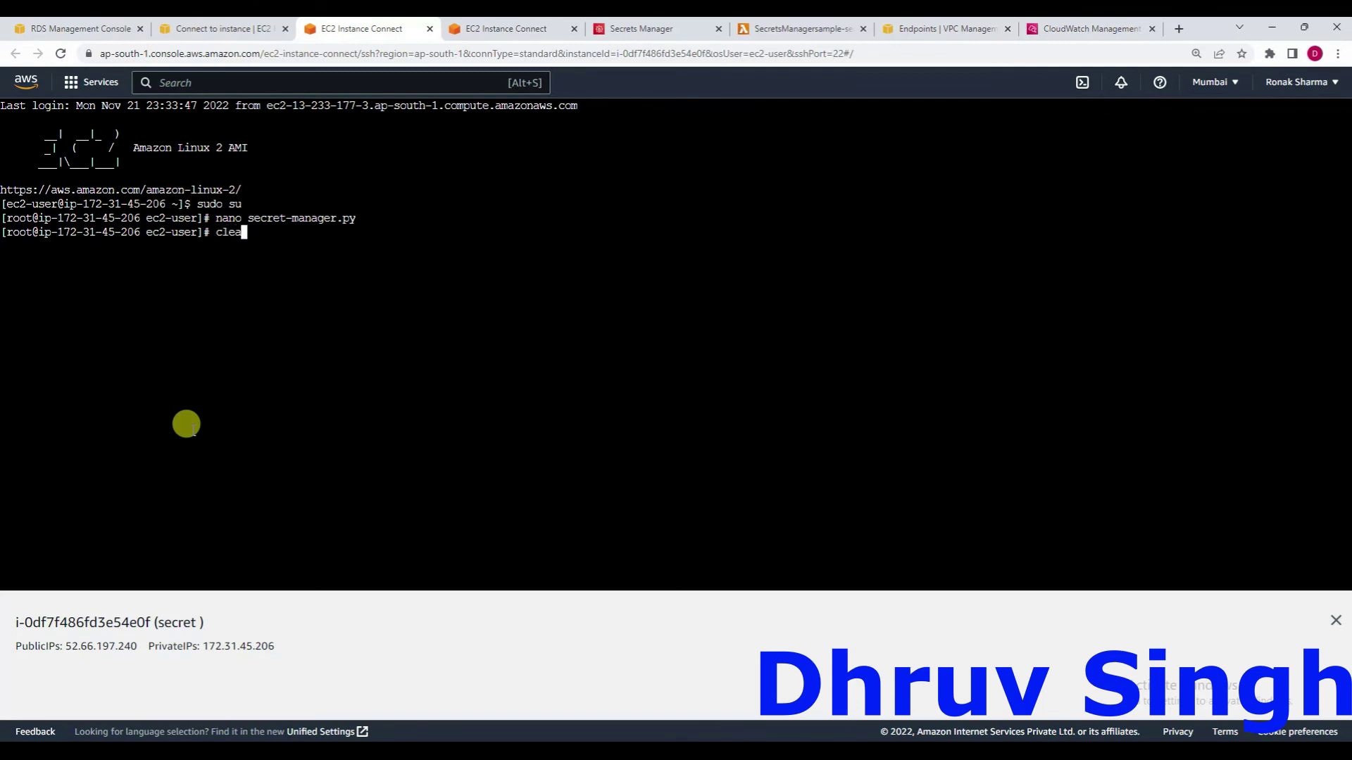
type("clear")
key("Return")
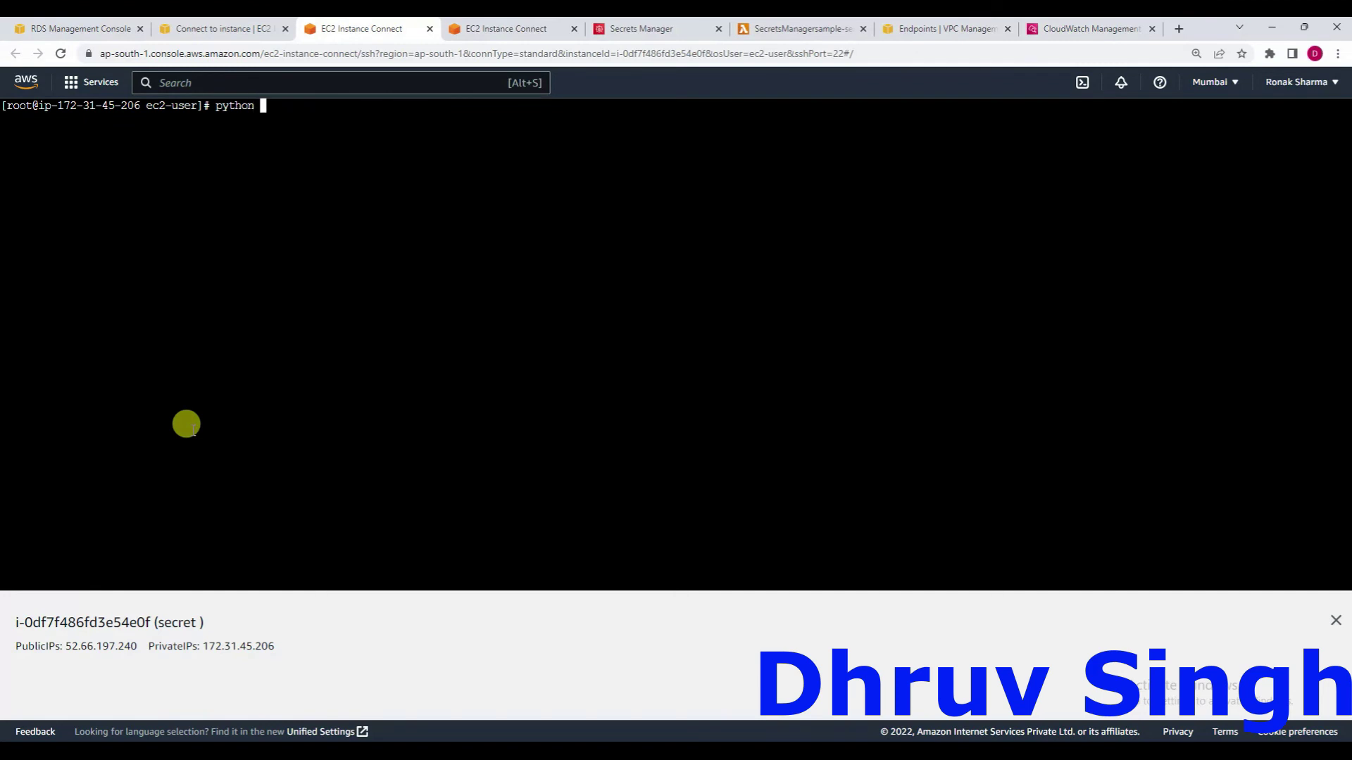
Run python secret-manager.py and confirm it reports 'record inserted.'.
type("python se")
key("Tab")
key("Return")
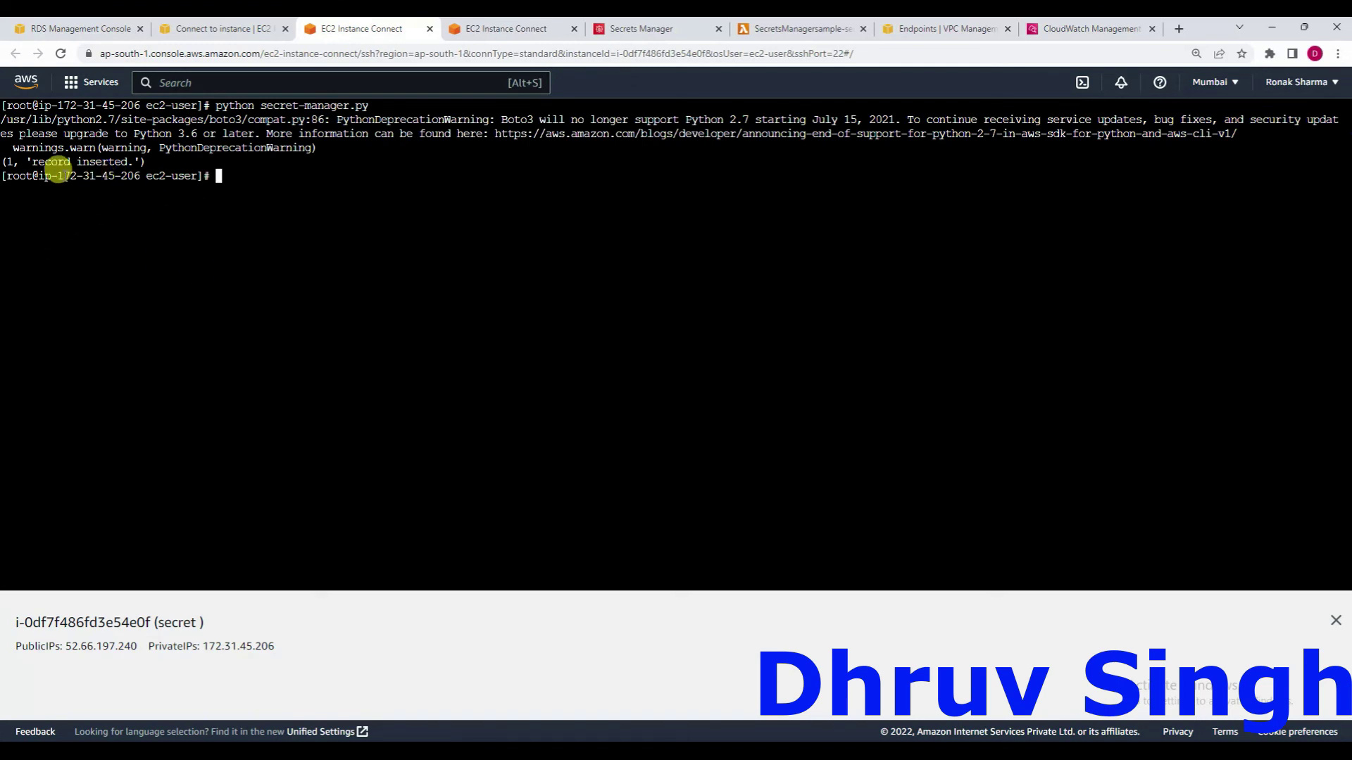
left_click_drag(149, 161, 2, 161)
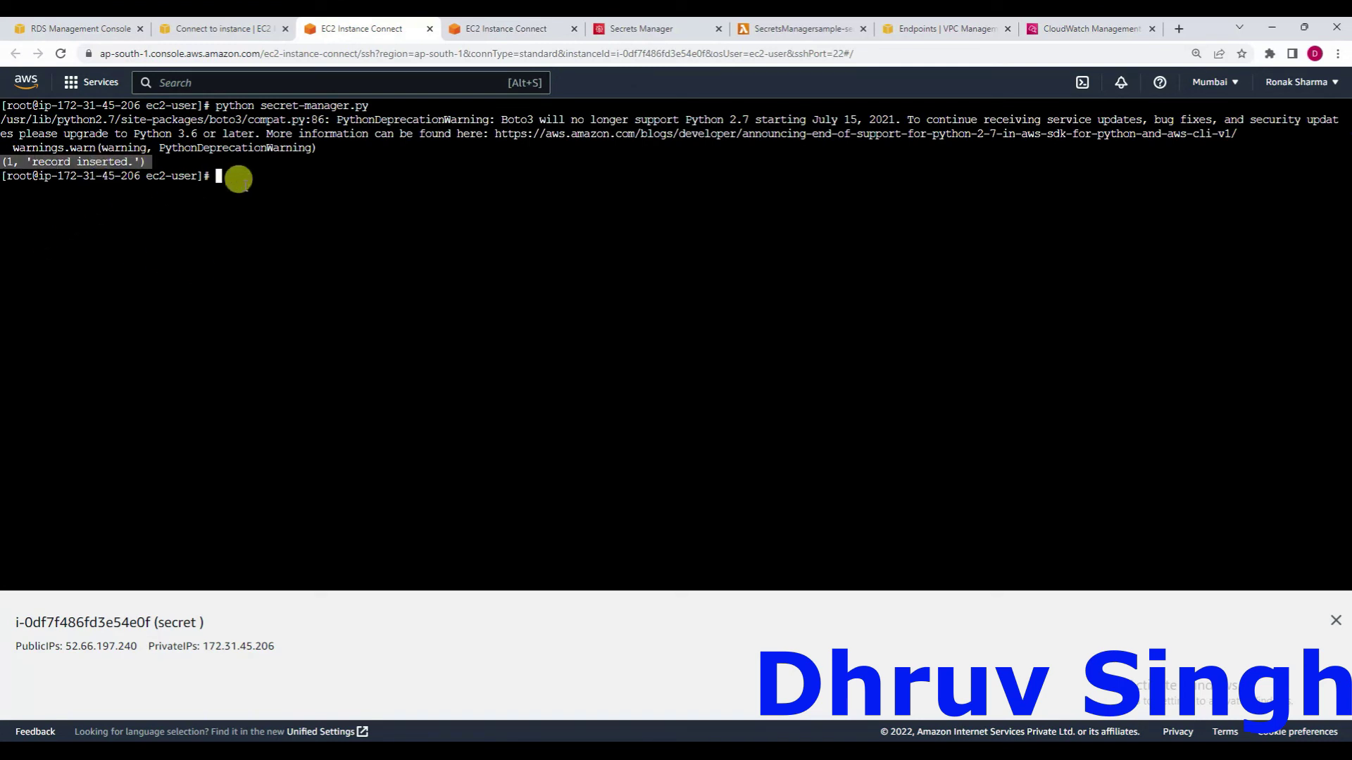
left_click(526, 29)
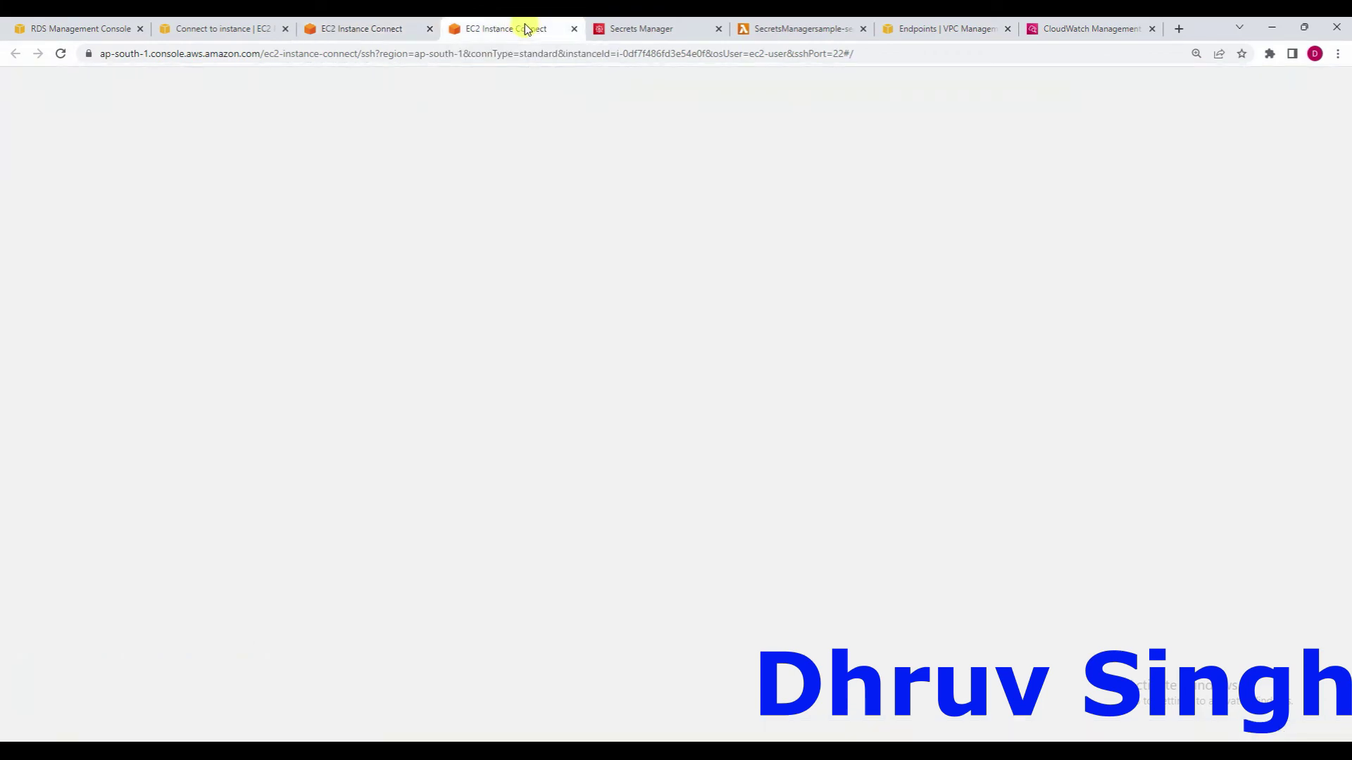
Rerun the employees query in MySQL, showing the Dhruv and Hari rows.
key("Up")
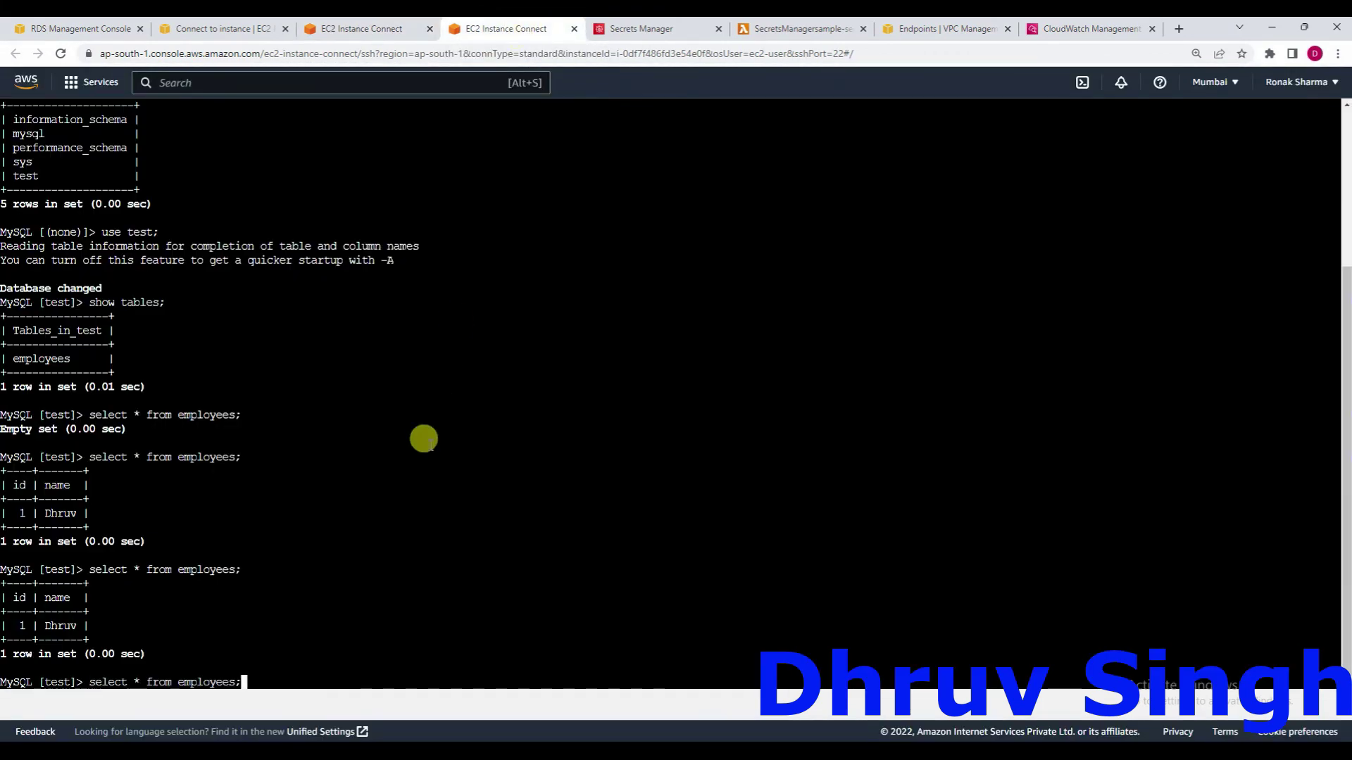
key("Return")
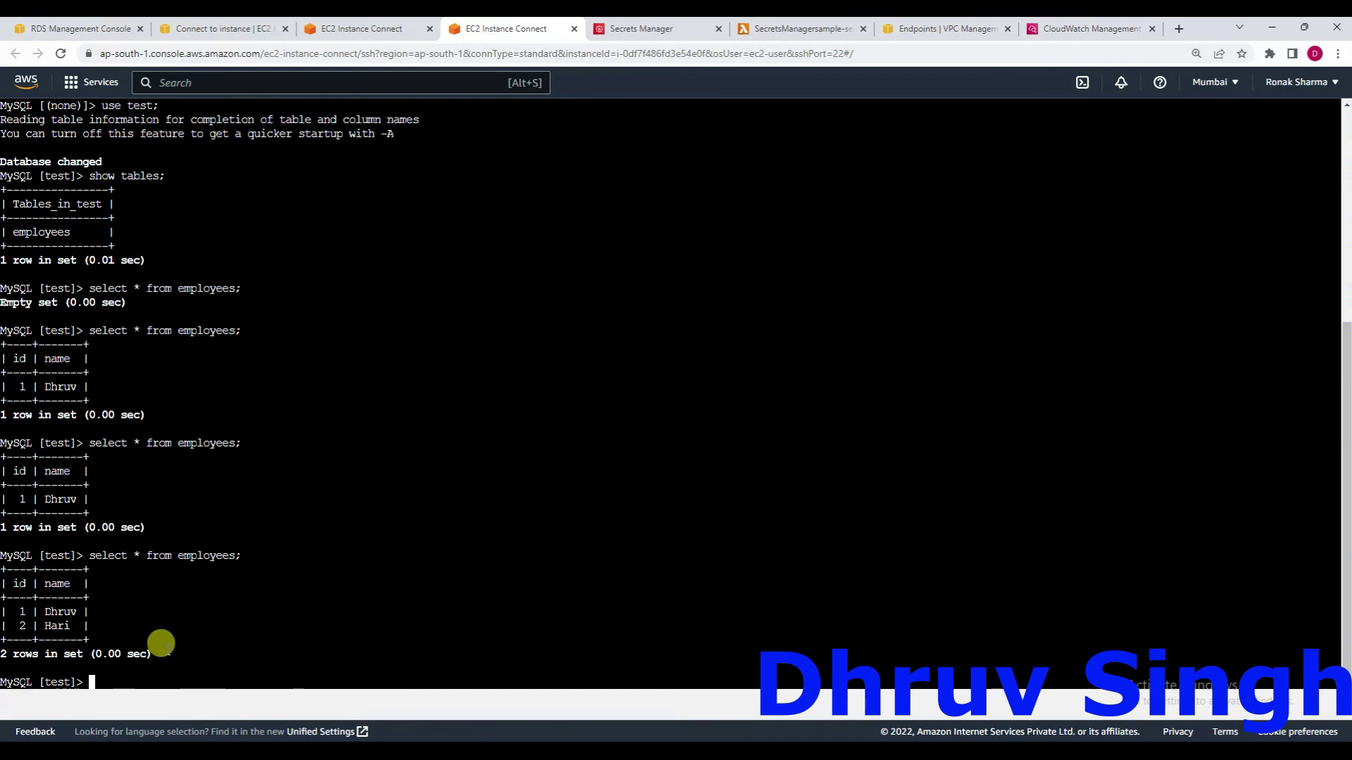
left_click_drag(76, 499, 2, 497)
left_click_drag(79, 626, 3, 611)
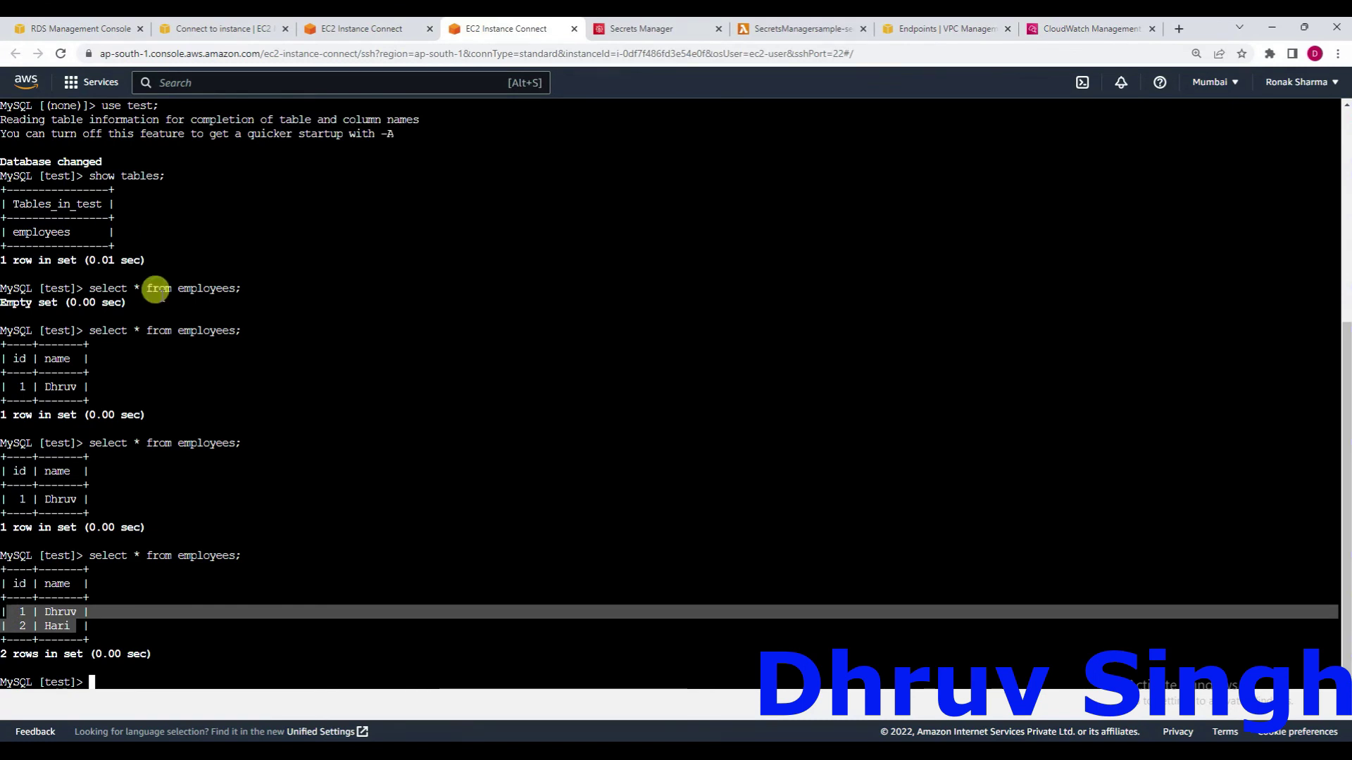
Print secret-manager.py's source with cat in the script's terminal.
left_click(341, 31)
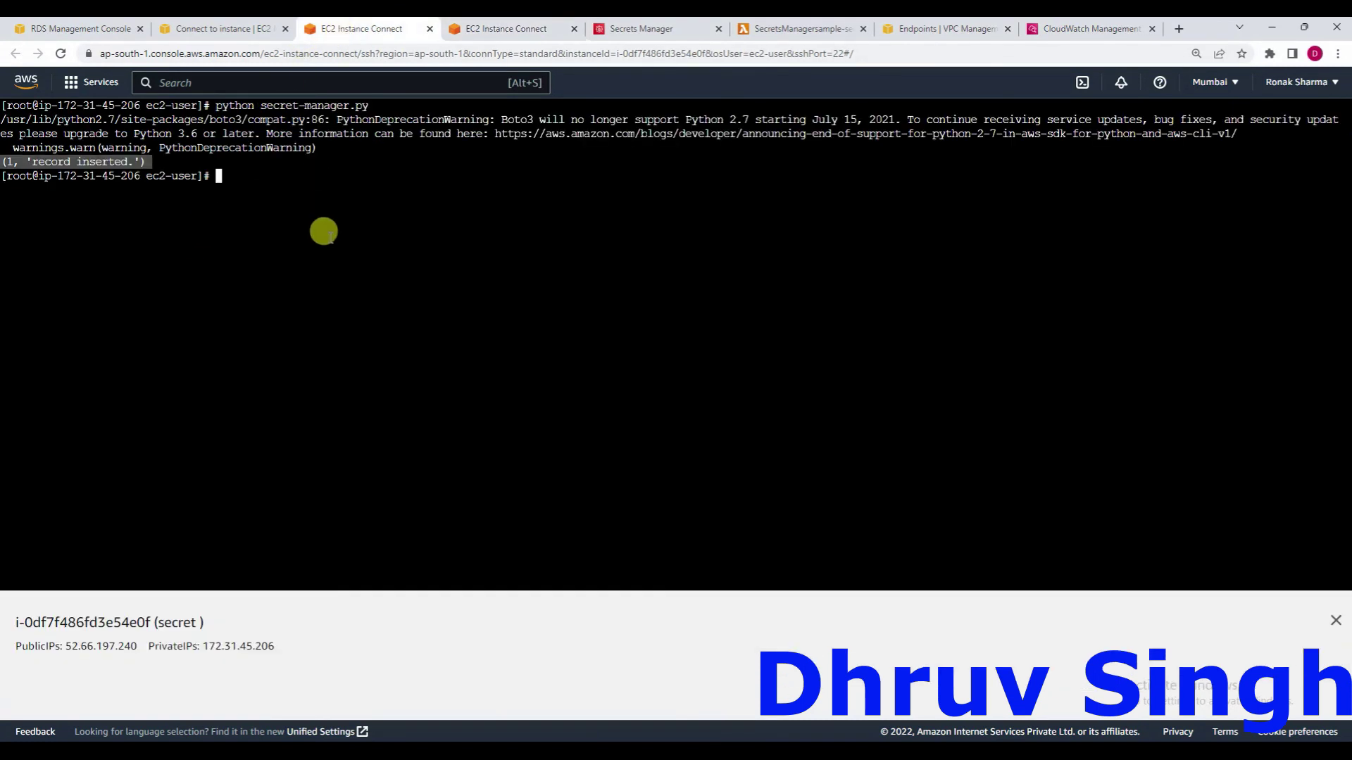
type("cat")
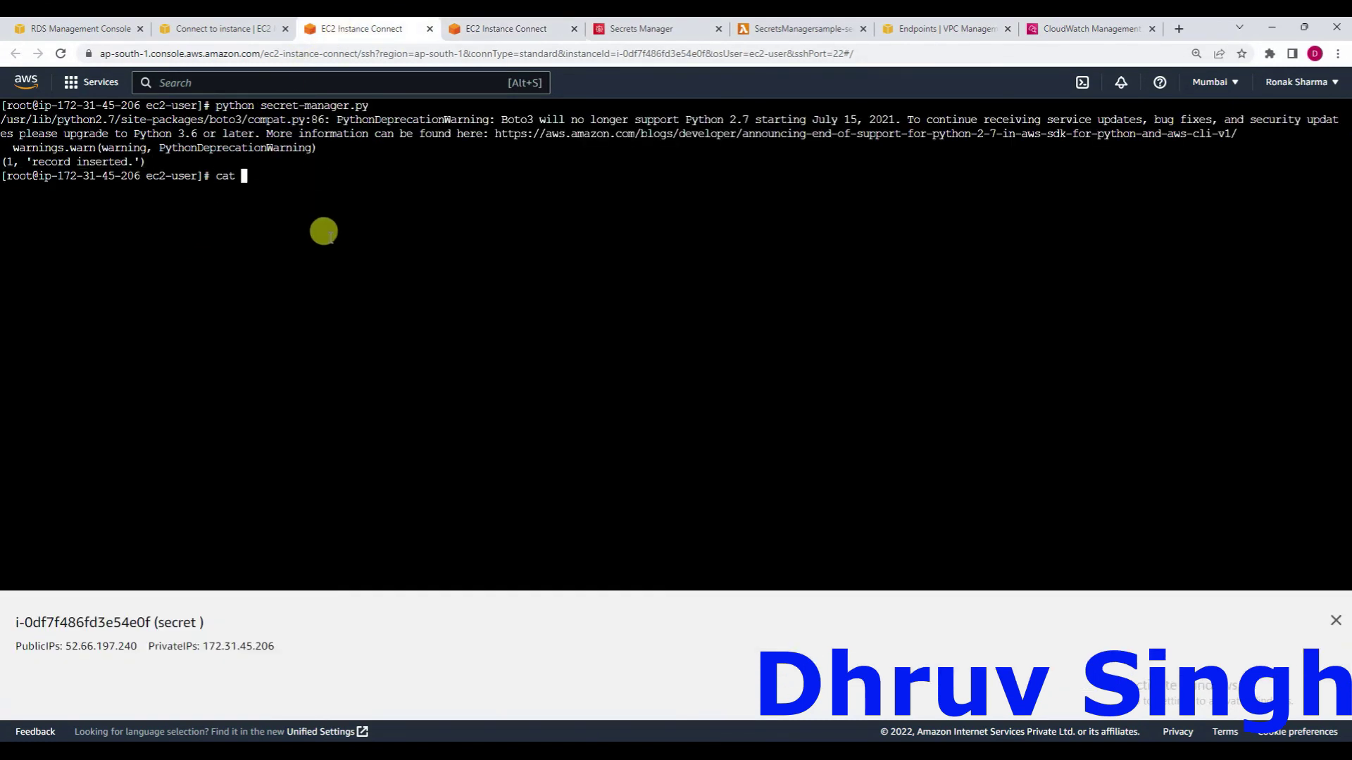
type(" se")
key("Tab")
key("Return")
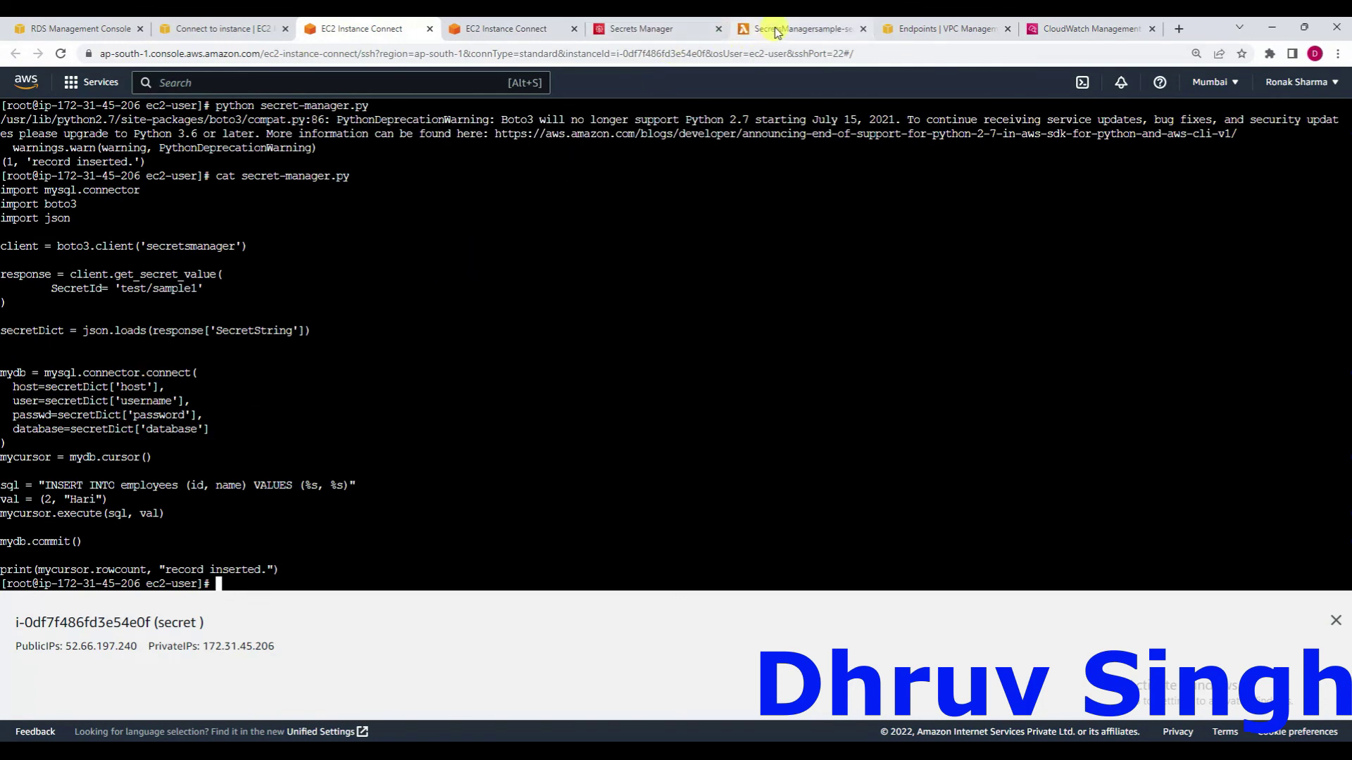
Rotate the test/sample1 secret immediately from its Secrets Manager details page.
left_click(637, 30)
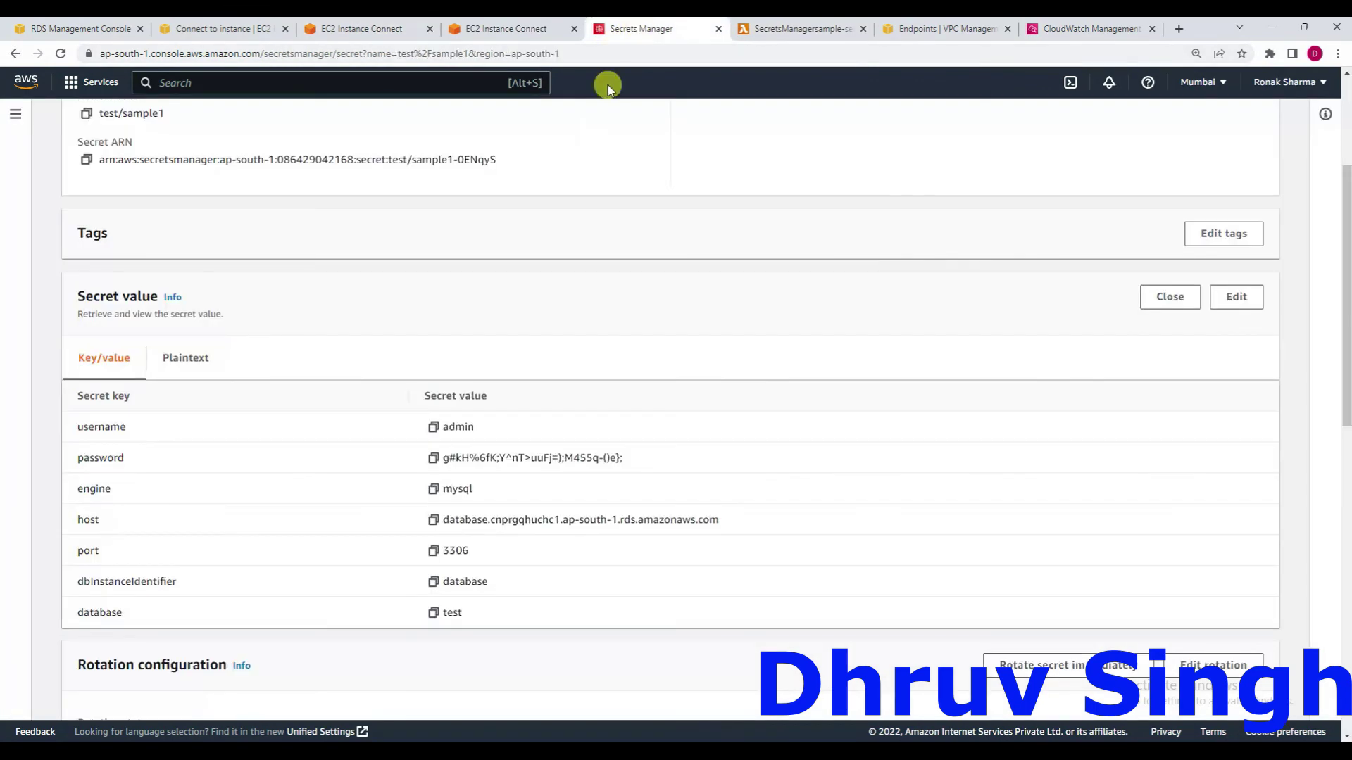
scroll(522, 366, "down", 2)
scroll(520, 363, "up", 5)
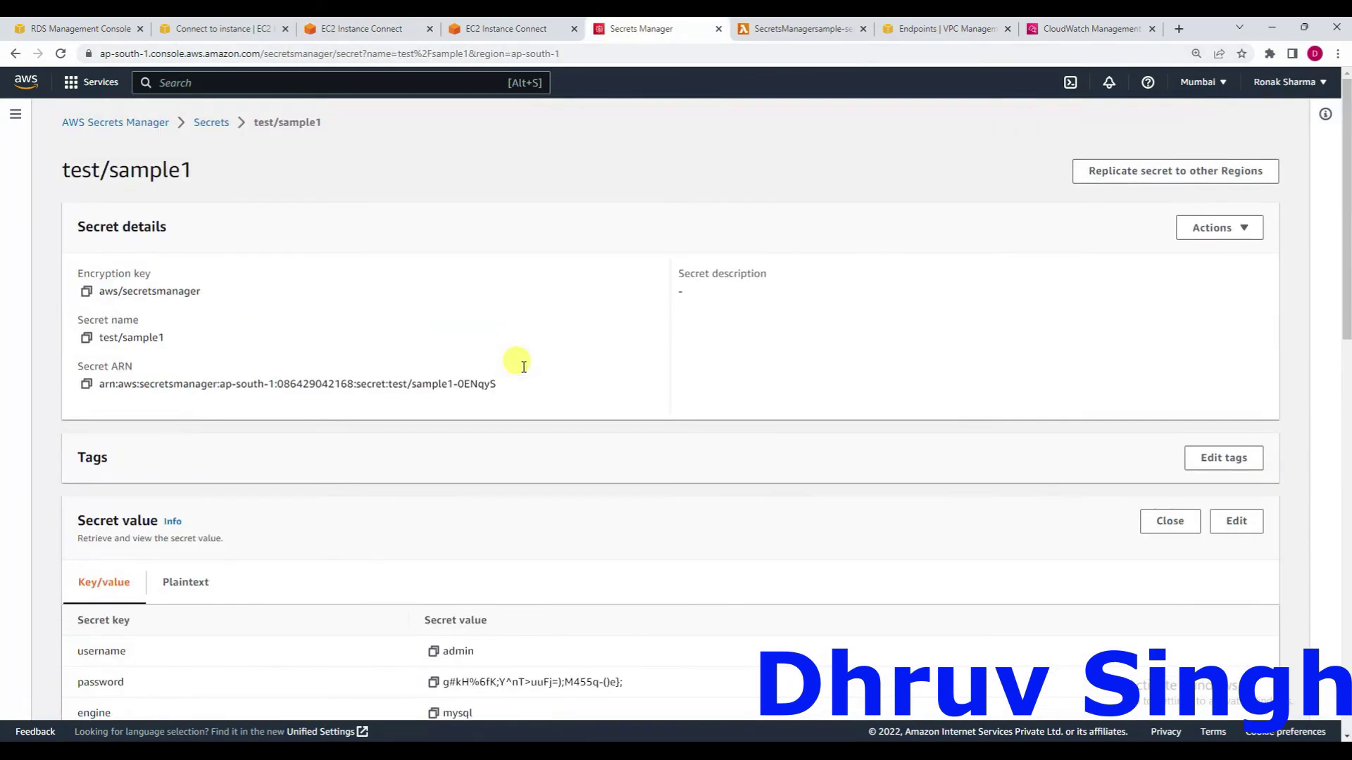
scroll(512, 446, "down", 3)
scroll(507, 441, "up", 4)
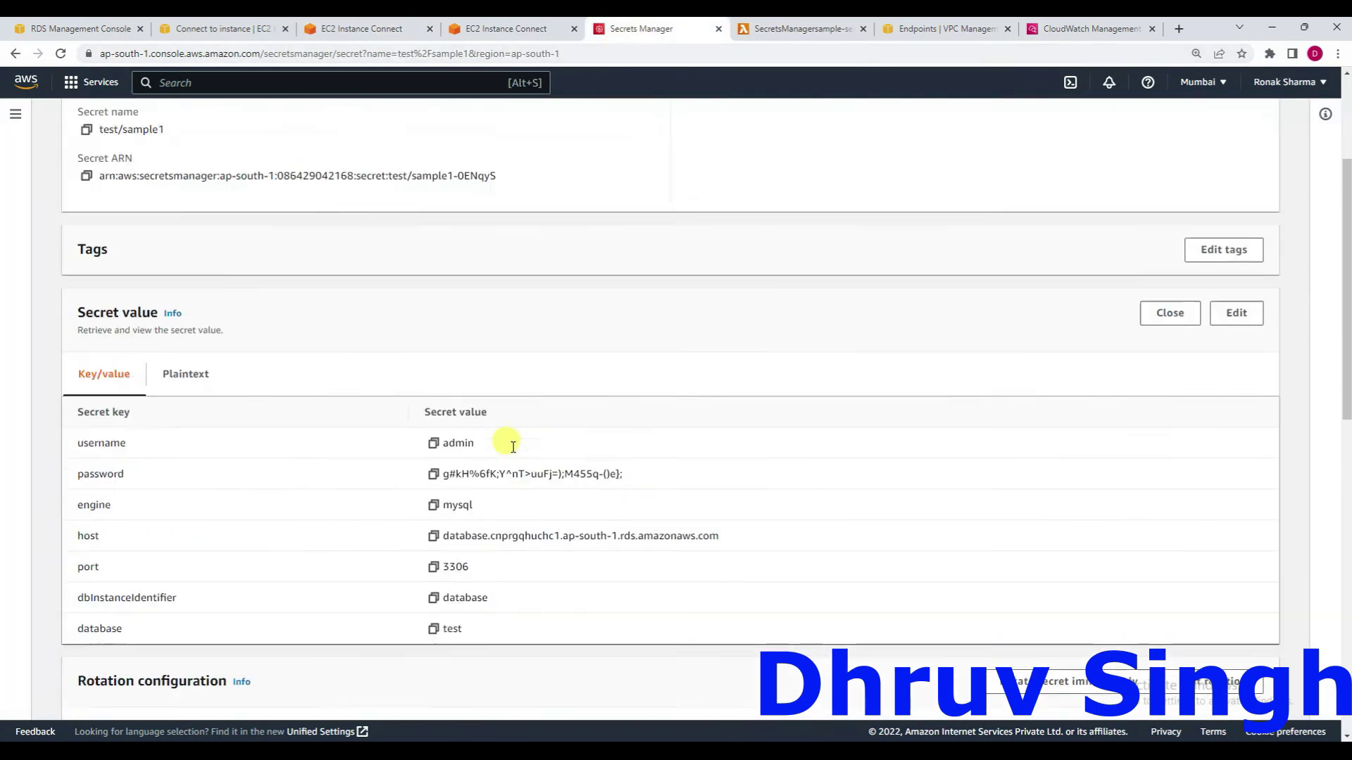
left_click(365, 34)
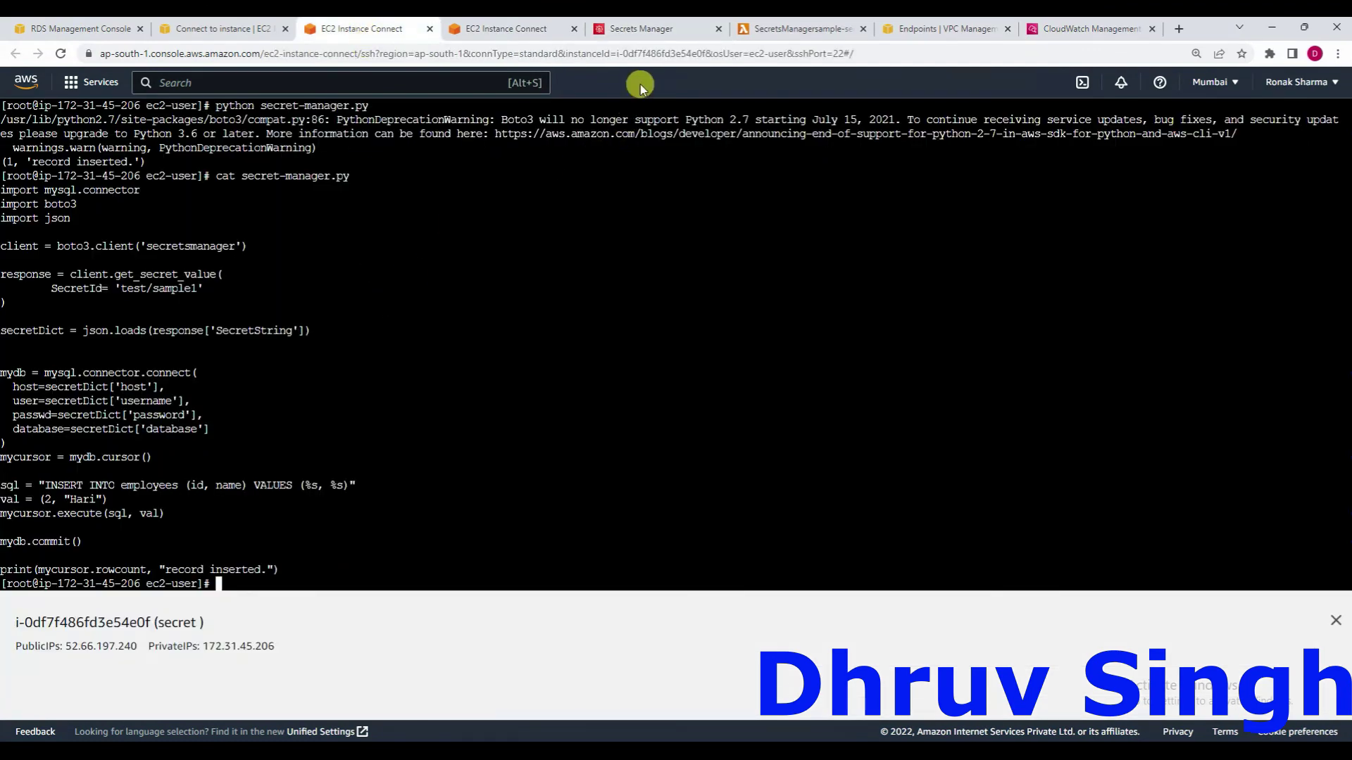
left_click(642, 29)
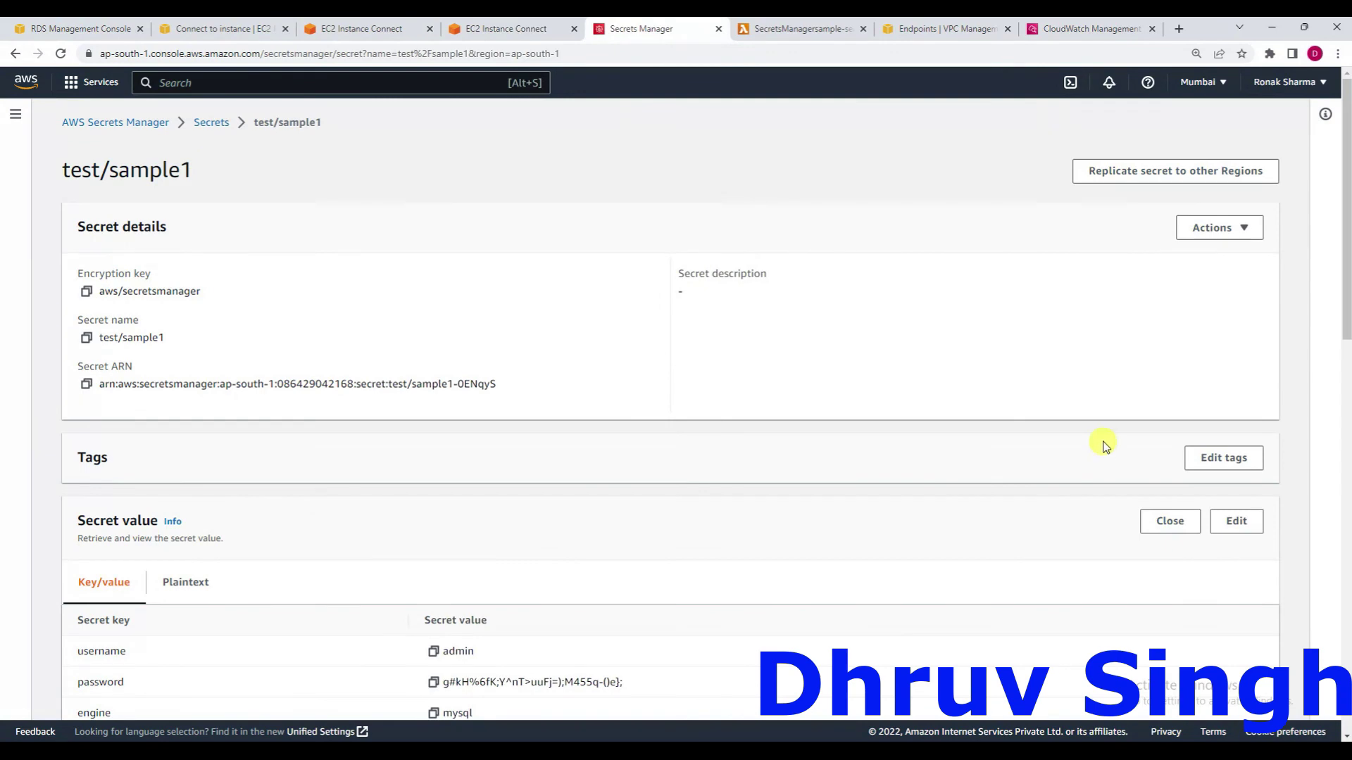
scroll(1033, 506, "down", 2)
scroll(1034, 507, "down", 1)
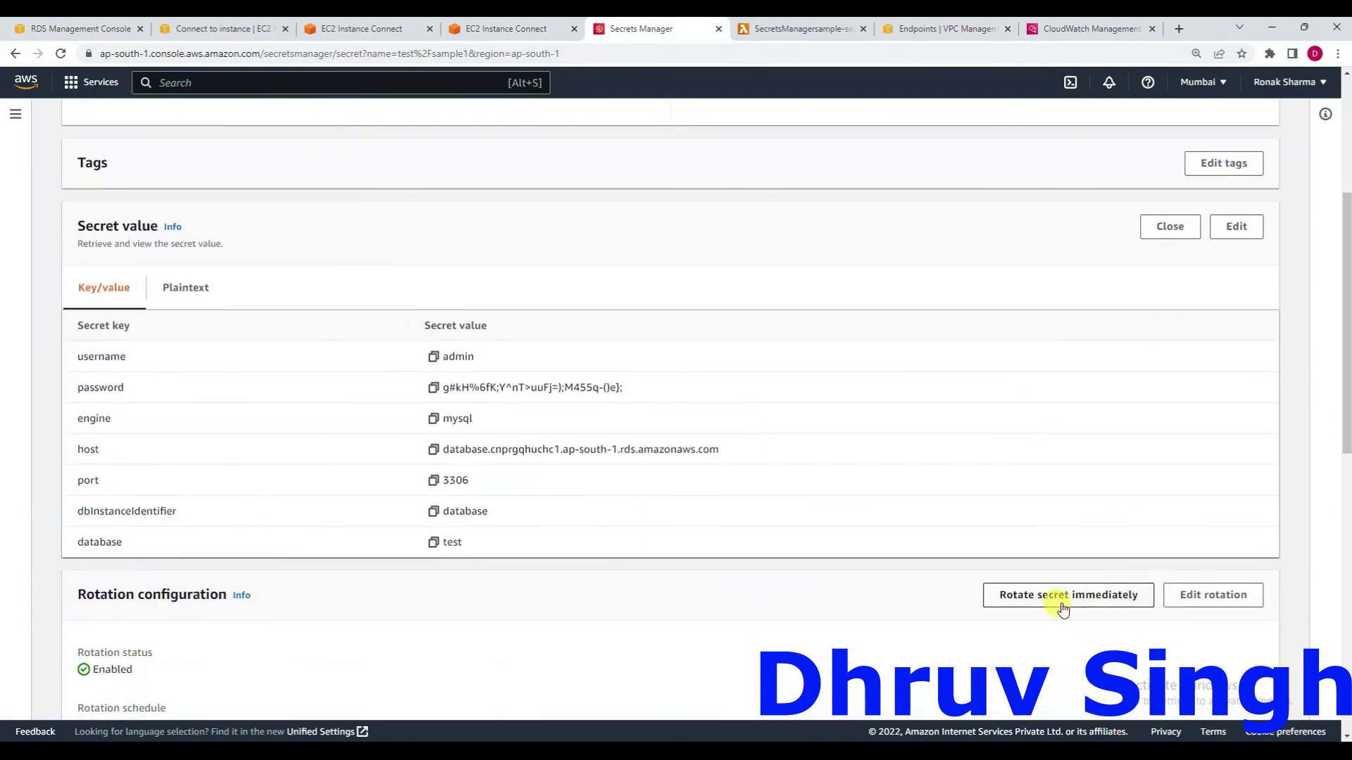
left_click(1063, 603)
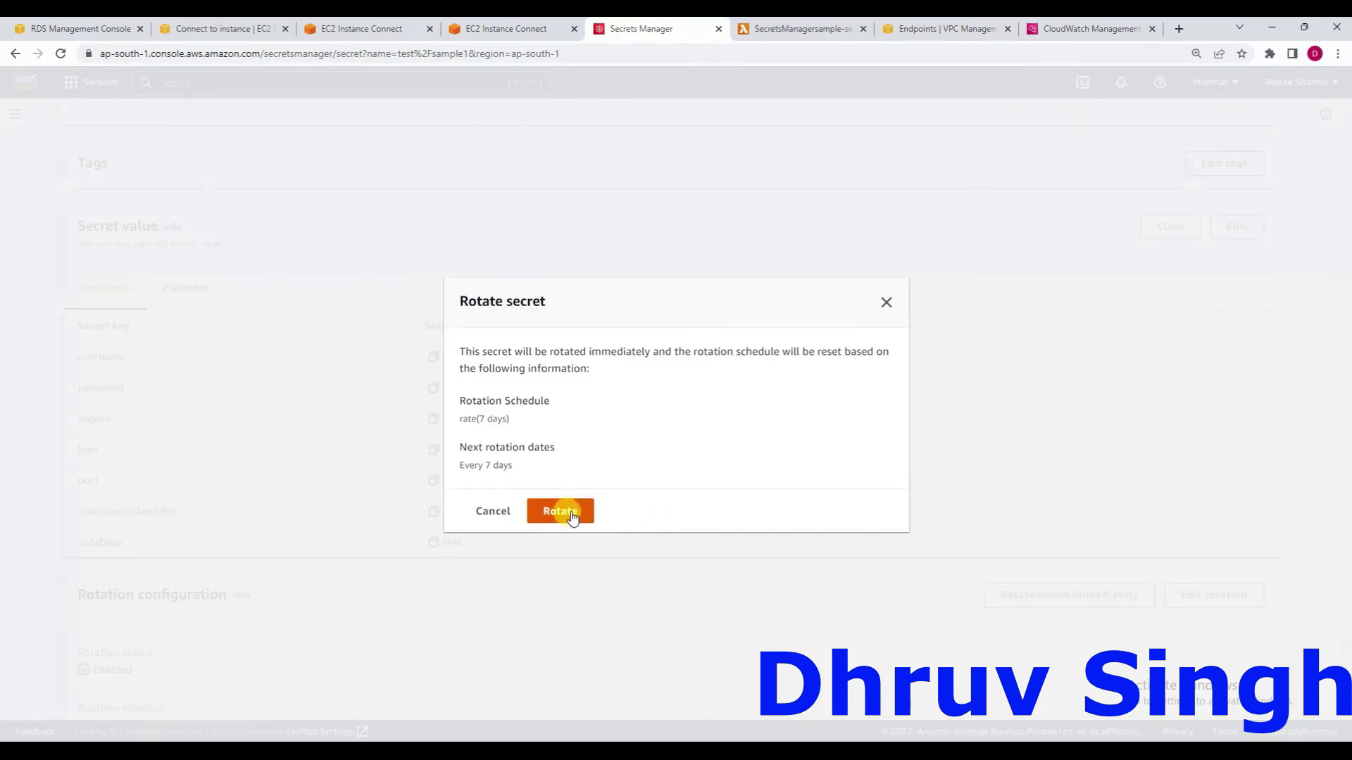
left_click(570, 510)
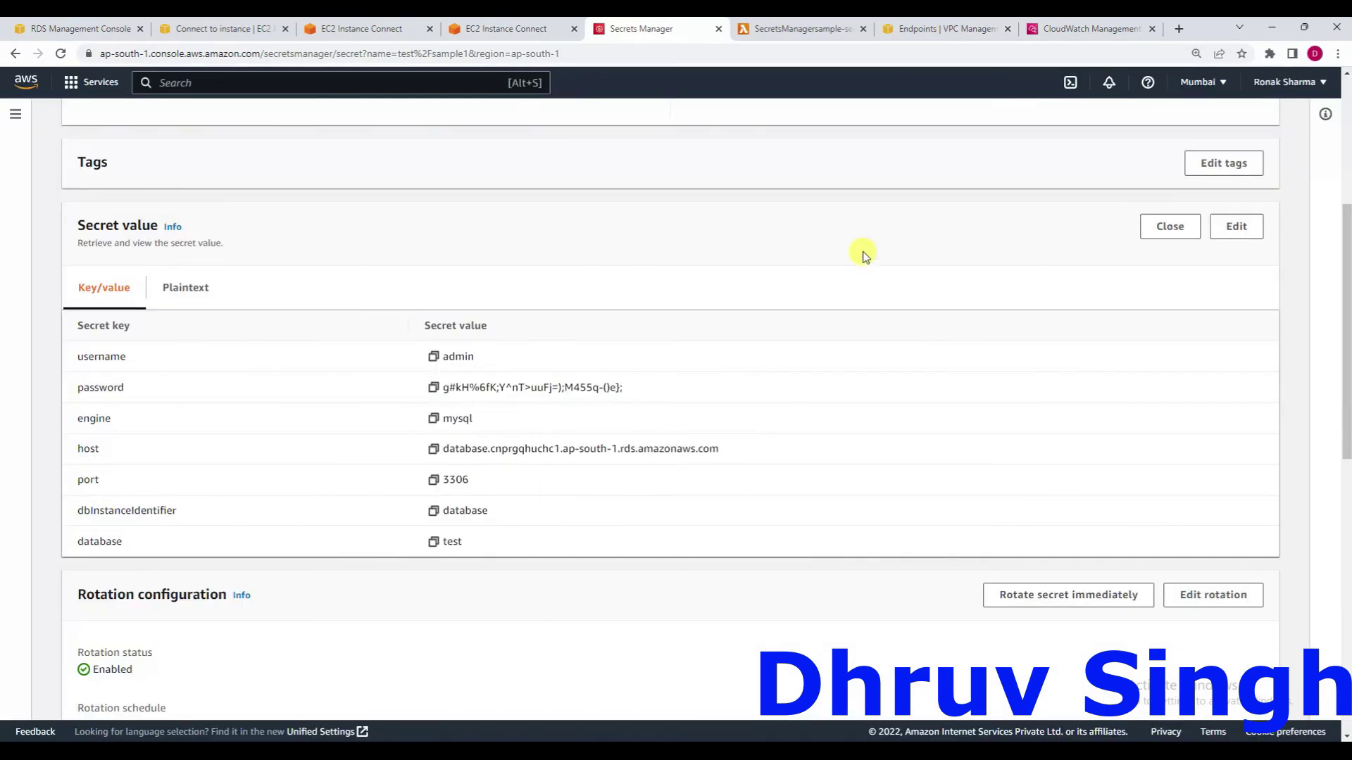
Reload the secret page and retrieve the secret value, showing the changed password.
left_click(708, 54)
key("Return")
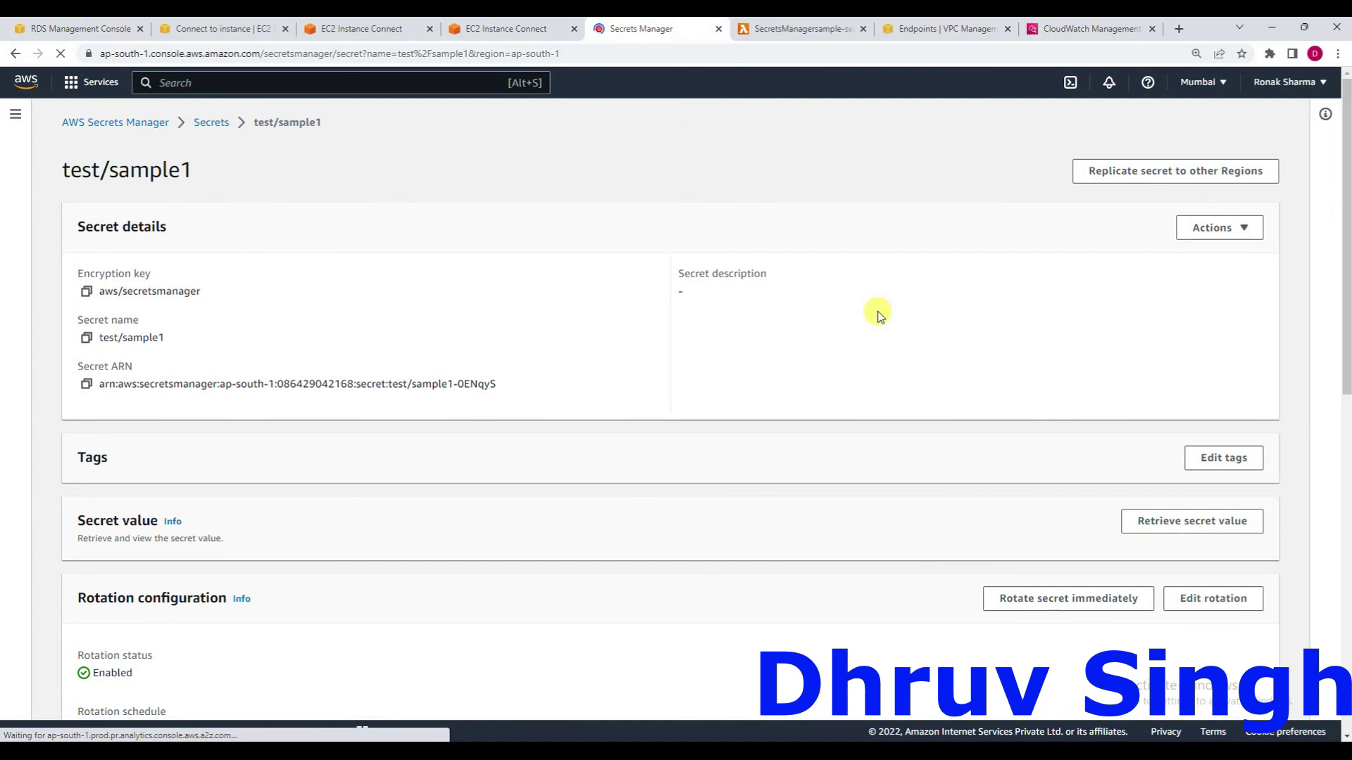
scroll(894, 512, "down", 2)
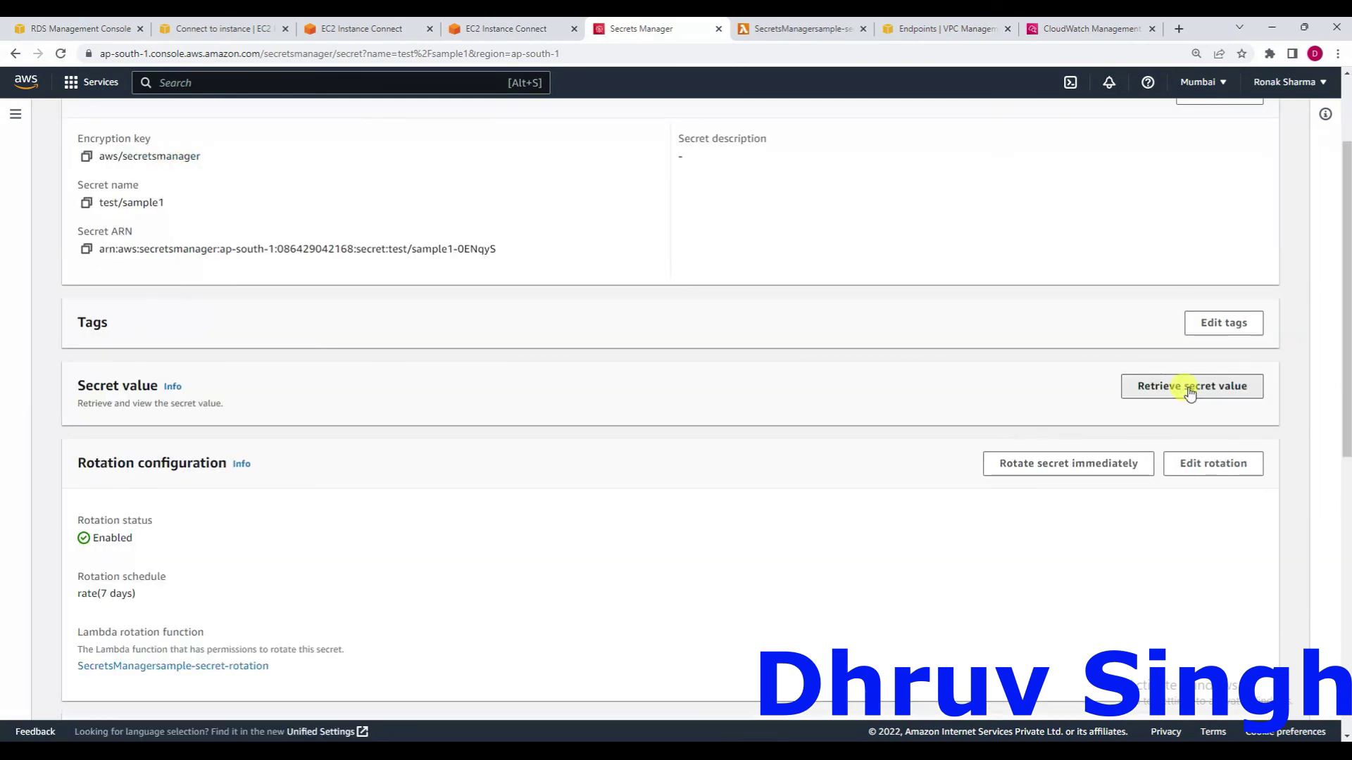
left_click(1160, 386)
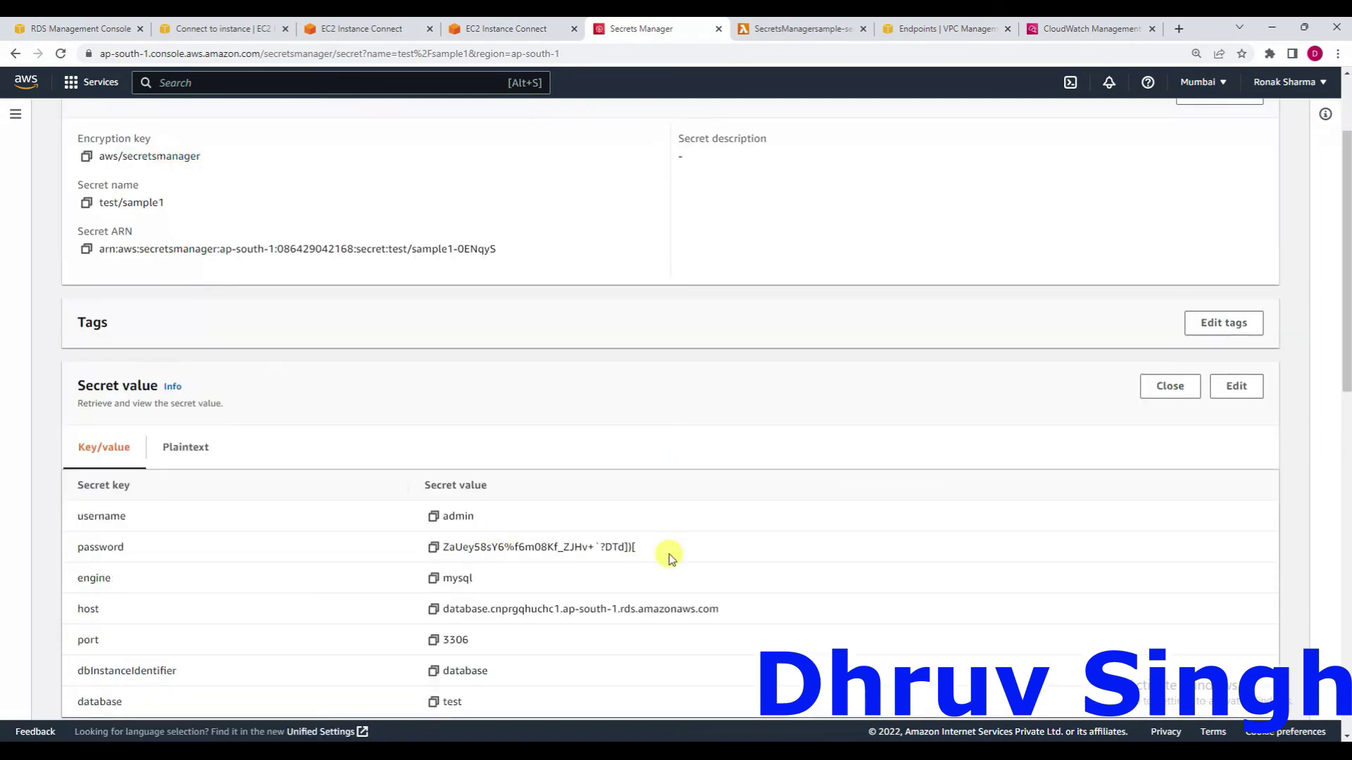
left_click(350, 32)
Change the inserted values in secret-manager.py to (3, "TechnologyCrunch") and save the file.
type("nan")
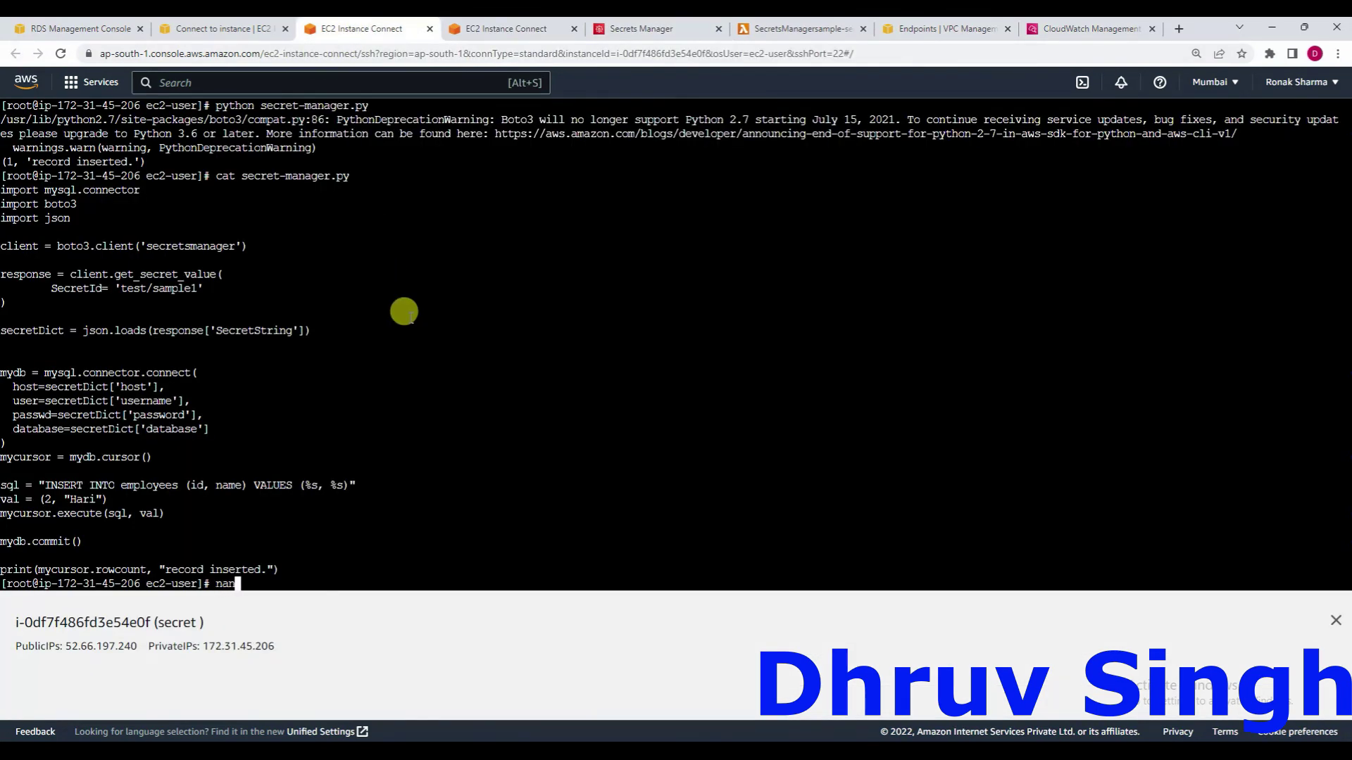
type("o se")
key("Tab")
key("Return")
key("Down")
key("Down")
key("Down")
key("Down")
key("Down")
key("Down")
key("Down")
key("Down")
key("Down")
key("Down")
key("Down")
key("Down")
key("Down")
key("Down")
key("Down")
key("Down")
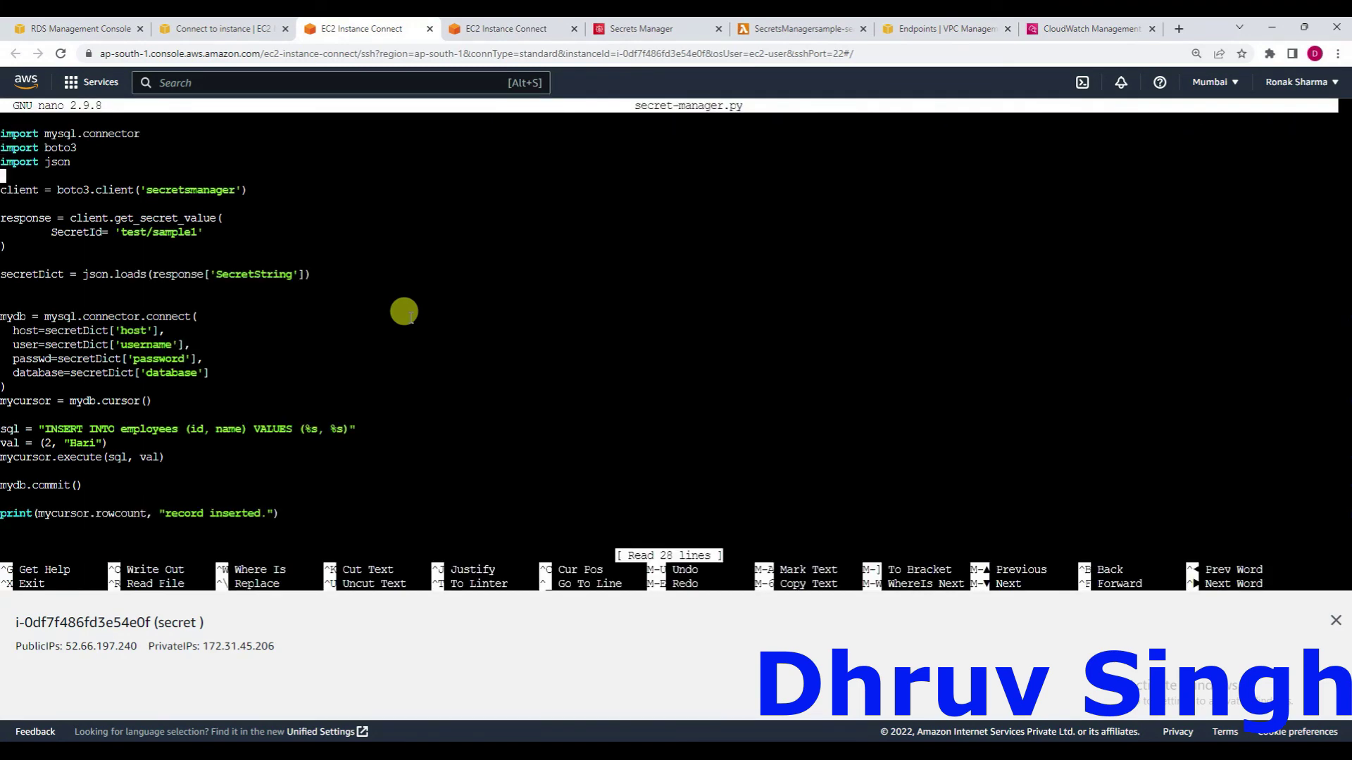
key("Down")
key("Down")
key("Down")
key("Down")
key("Down")
key("Right")
key("Right")
key("Right")
key("Right")
key("Right")
key("Right")
key("Right")
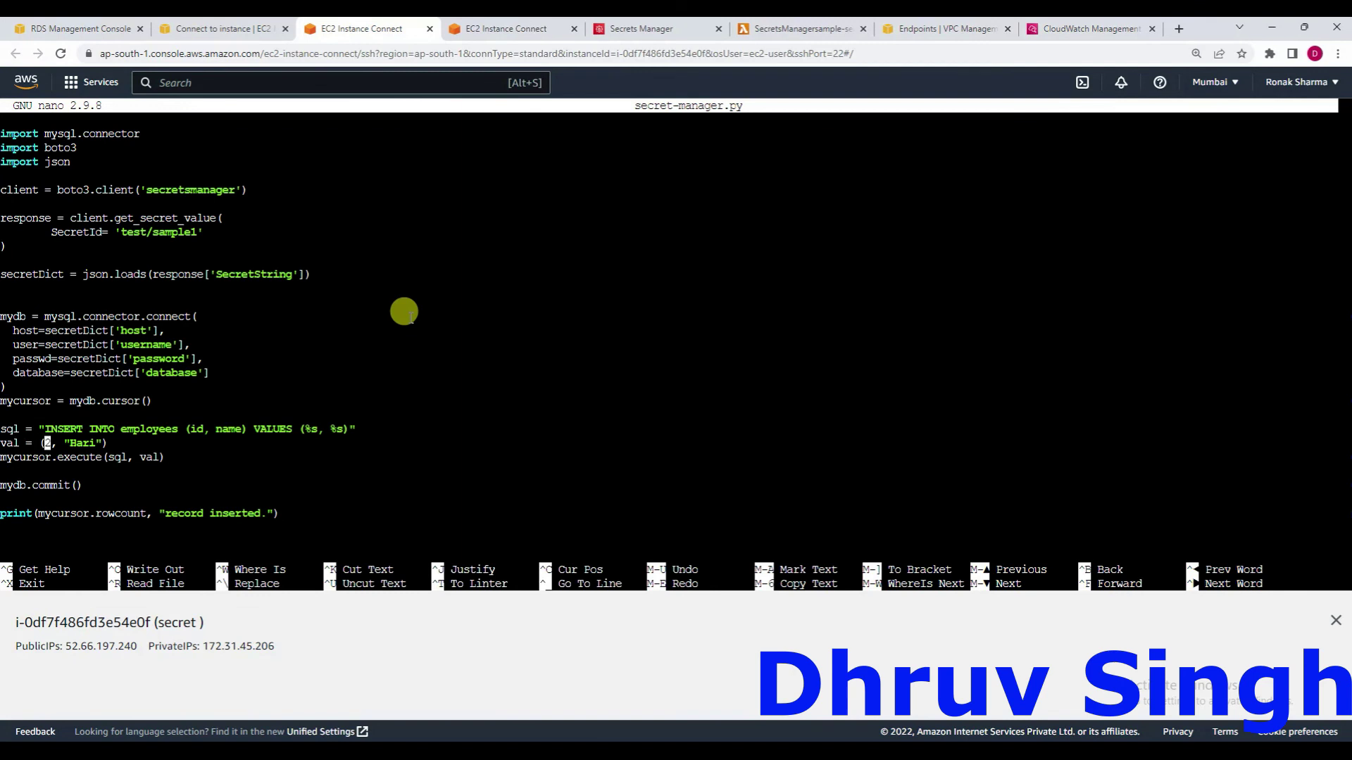
key("Delete")
type("3")
key("Right")
key("Right")
key("Right")
key("Right")
key("Right")
key("Right")
key("Right")
key("BackSpace")
key("BackSpace")
key("BackSpace")
key("BackSpace")
type("Technology")
key("BackSpace")
type("Crunch")
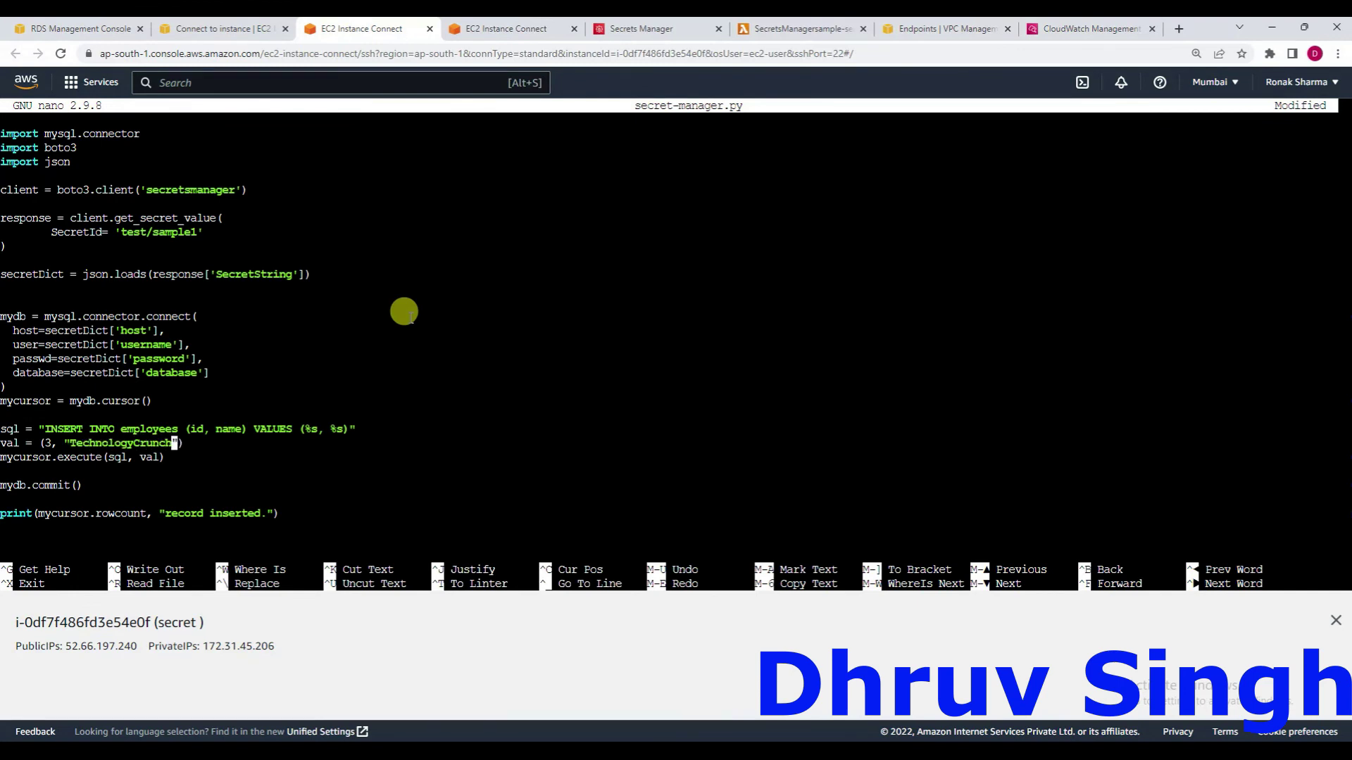
key("ctrl+o")
key("Return")
key("ctrl+x")
Rerun the script, then query employees in MySQL to see three rows.
key("Up")
key("Up")
key("Up")
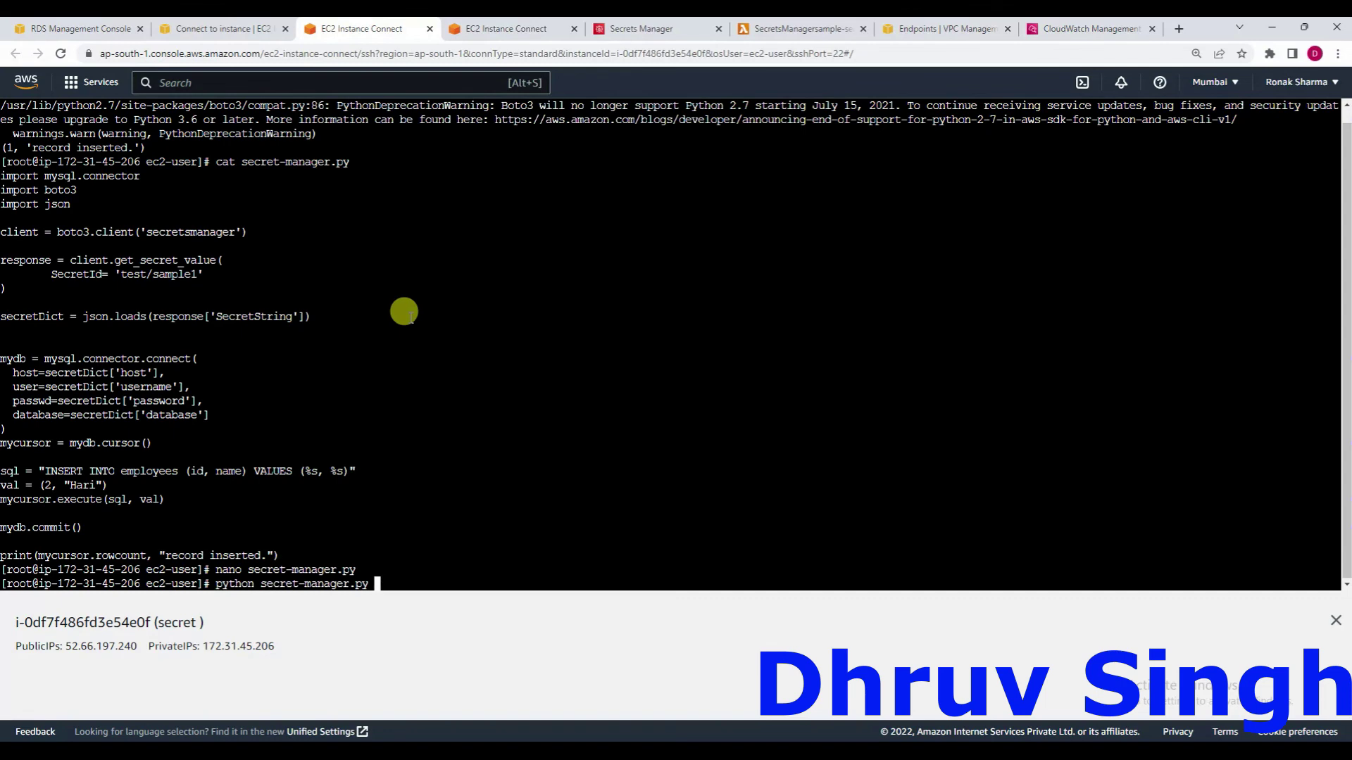
key("Return")
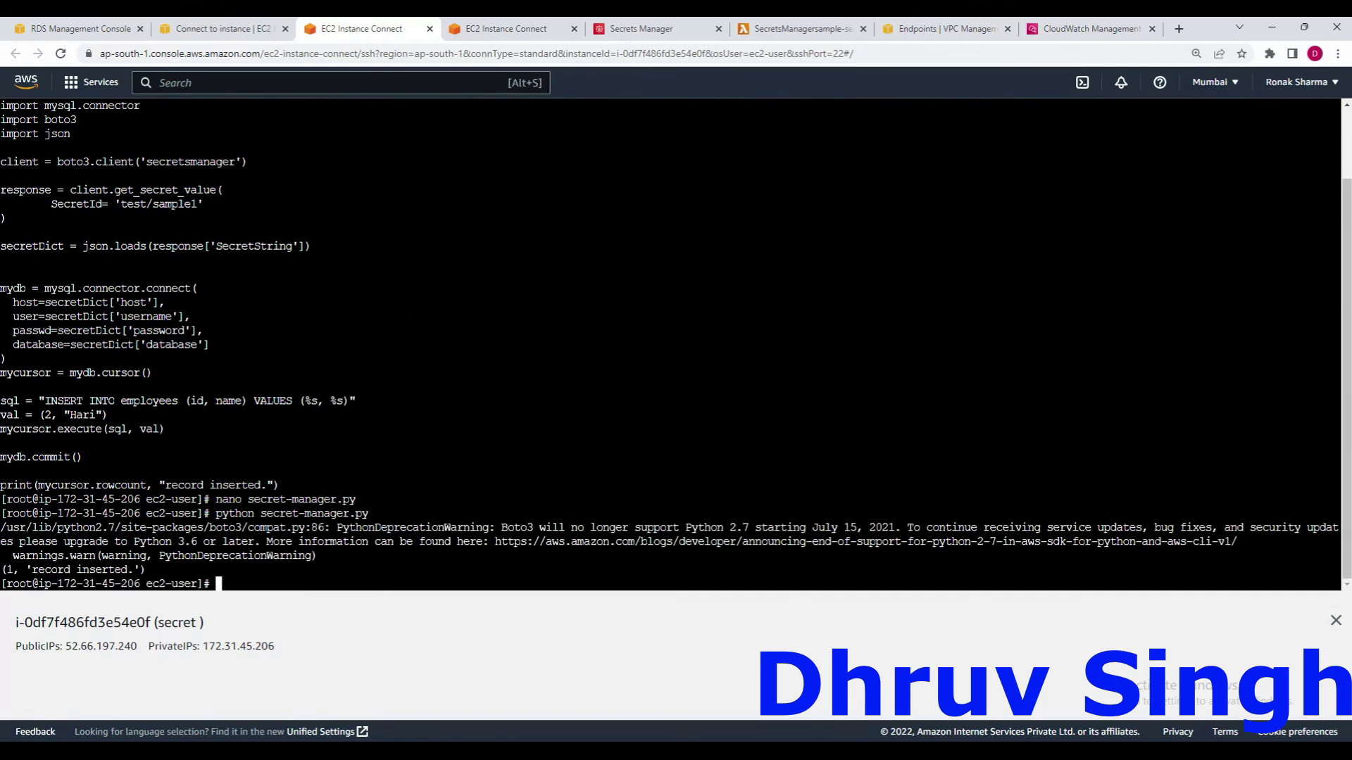
left_click(490, 33)
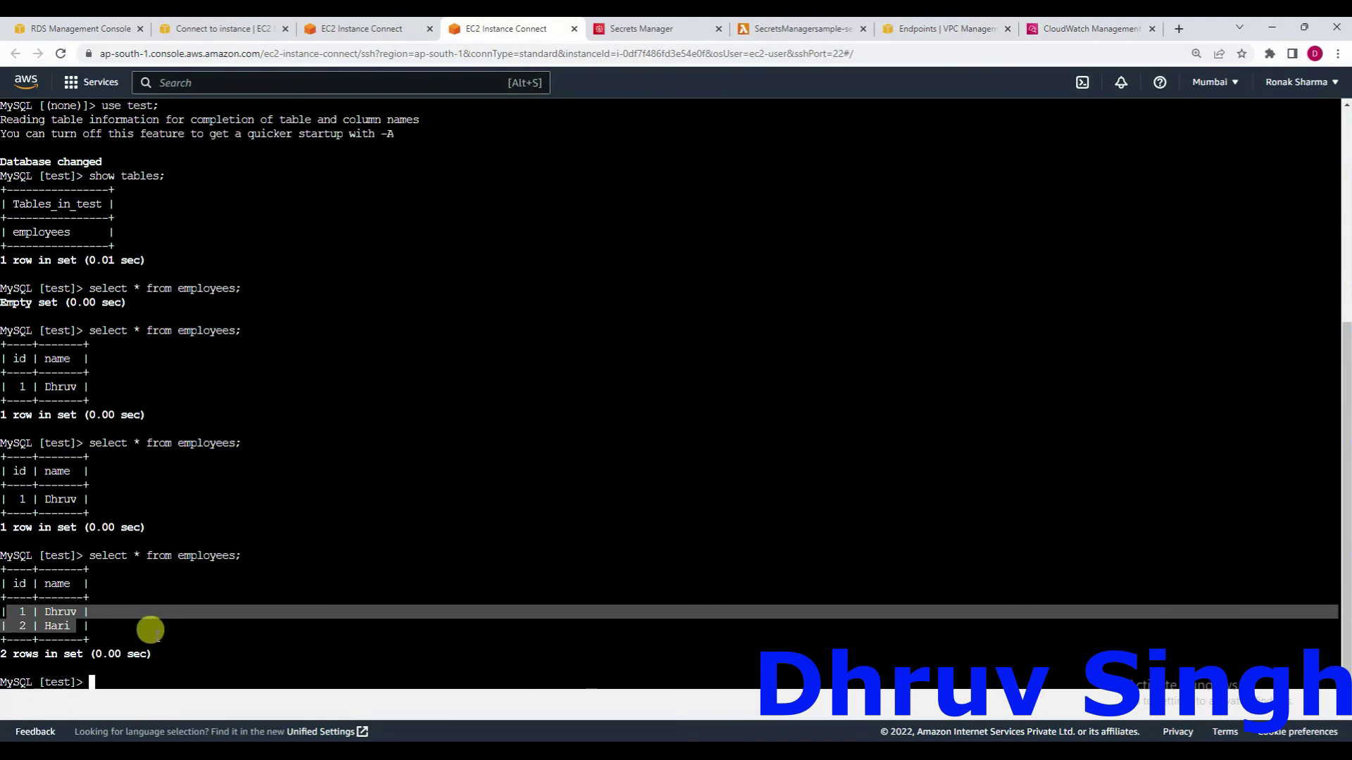
key("Up")
key("Return")
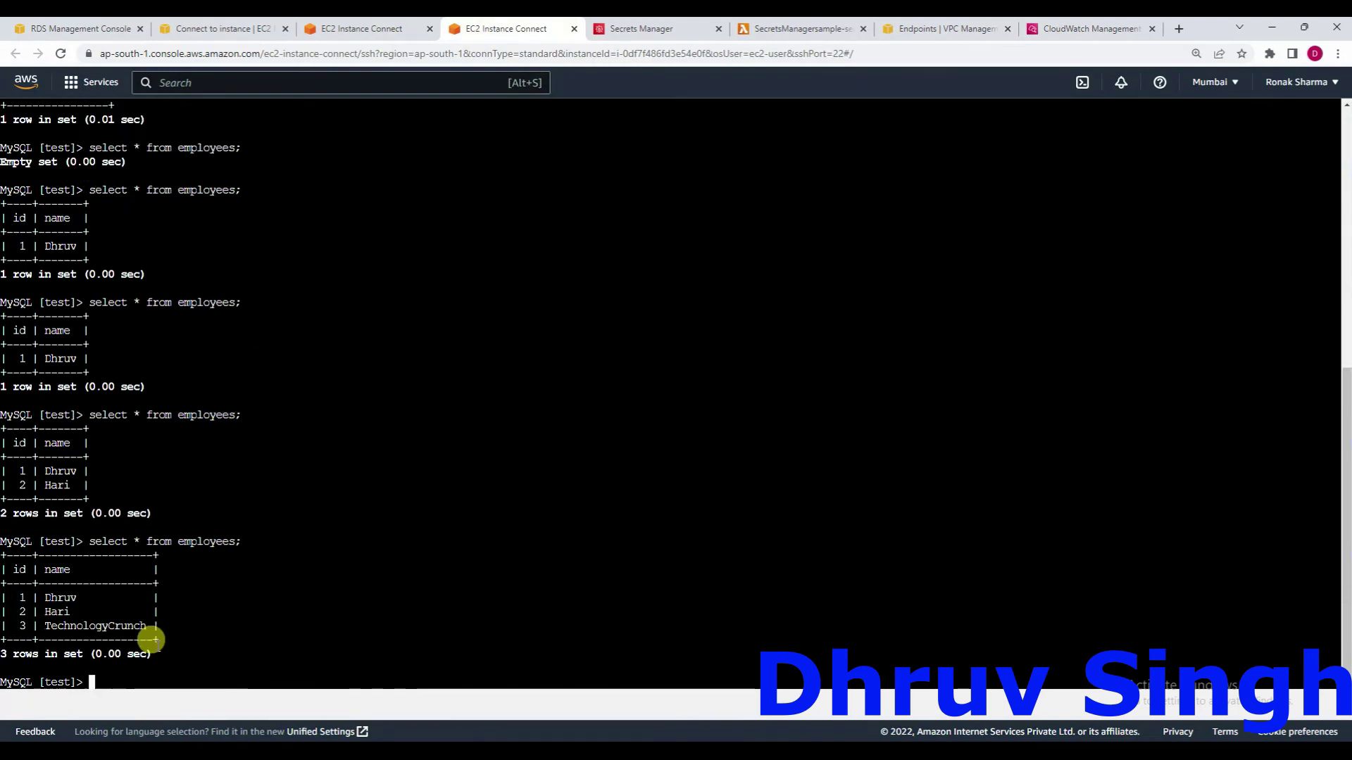